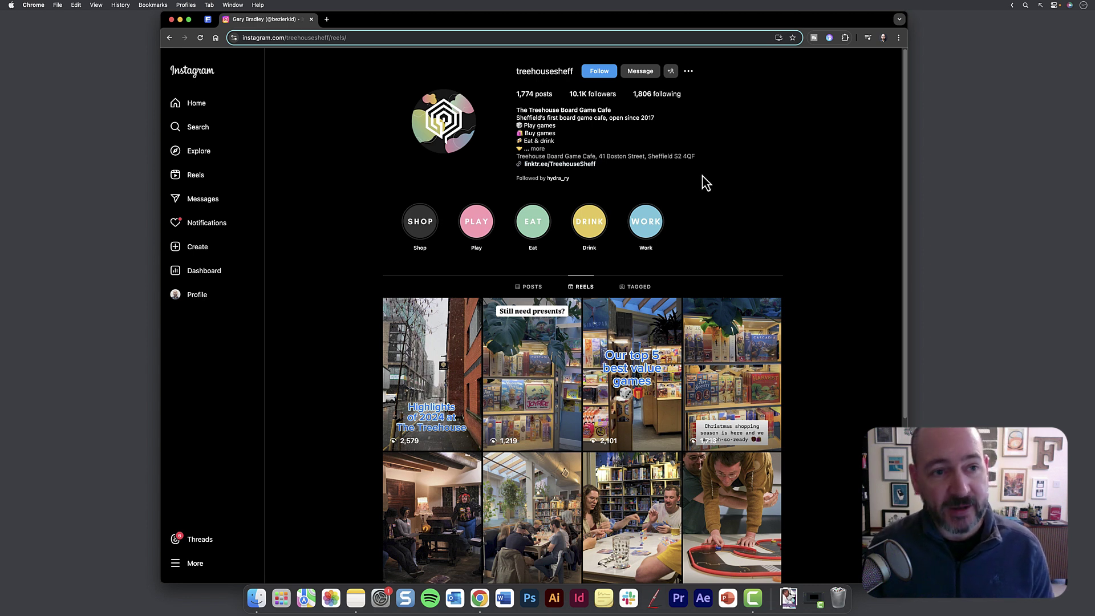
# Switch to Freepik Tunes and play the first generated Treehouse Board Game Cafe voiceover
pyautogui.click(208, 20)
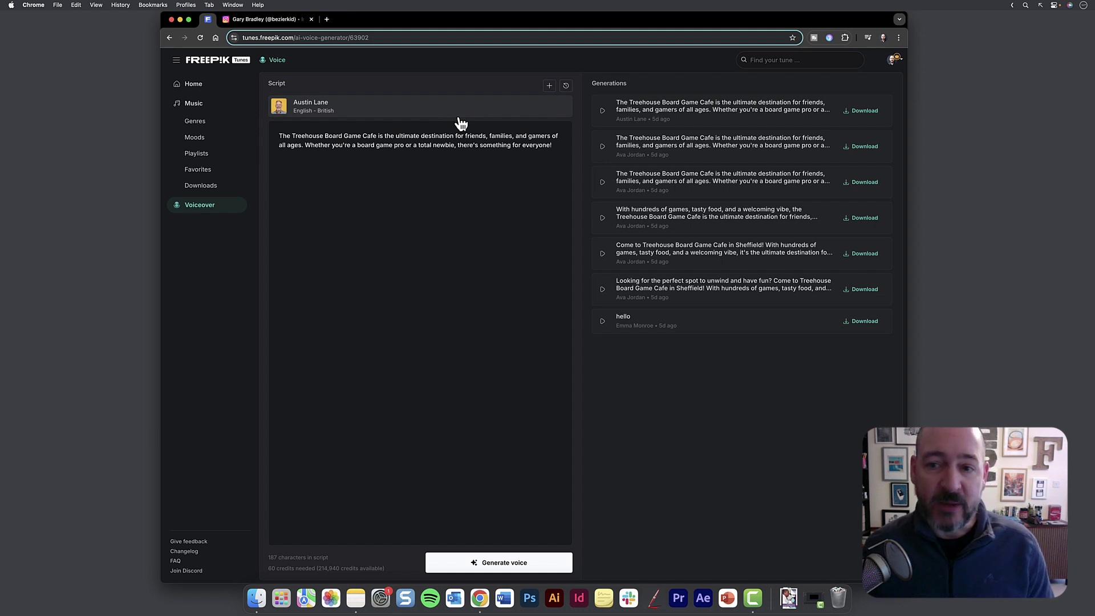
pyautogui.click(603, 112)
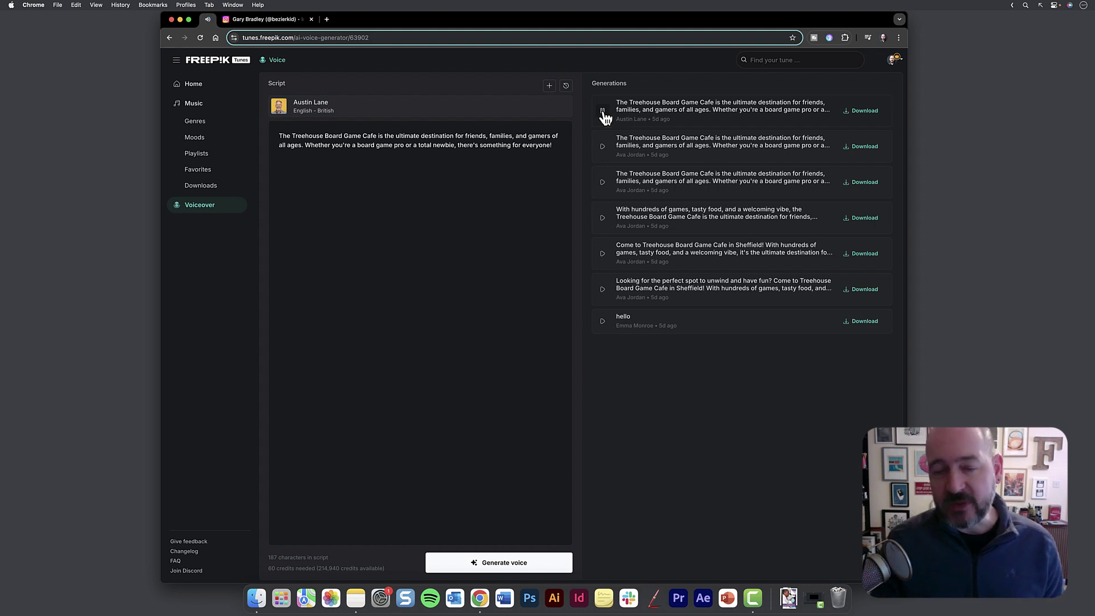
pyautogui.click(603, 111)
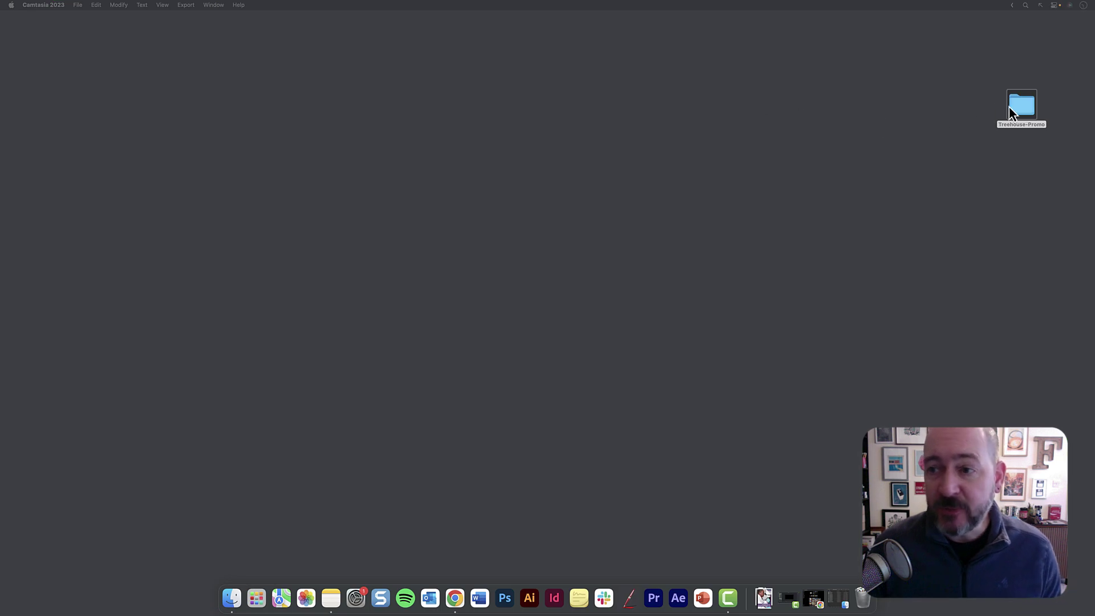
# Open the Treehouse-Promo folder on the desktop and preview Music-Fun.mp3 and Music-Pulse.mp3
pyautogui.doubleClick(1020, 111)
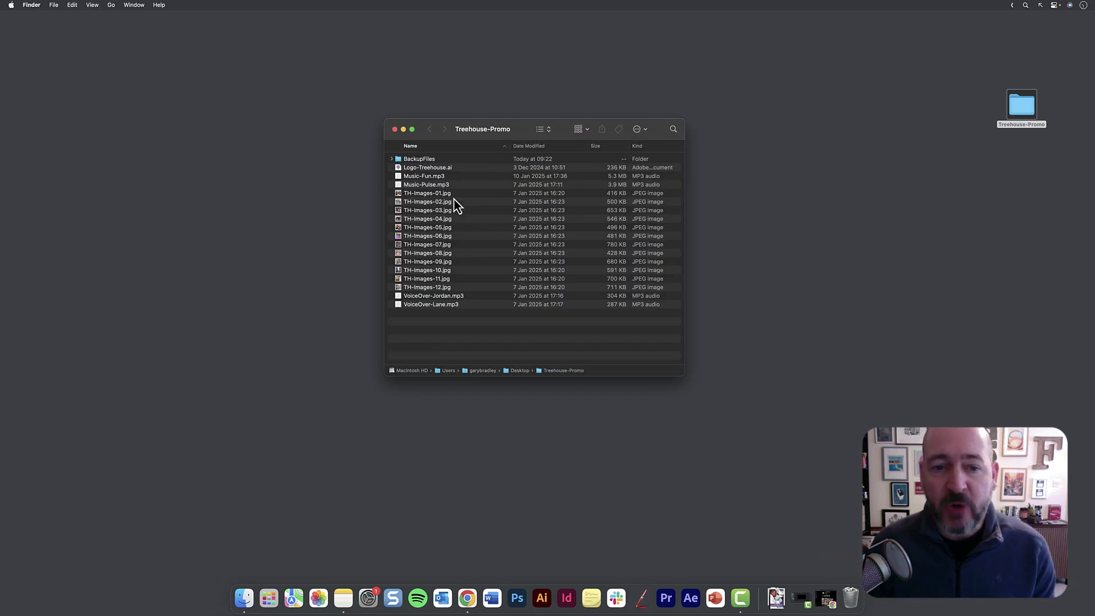
pyautogui.click(455, 178)
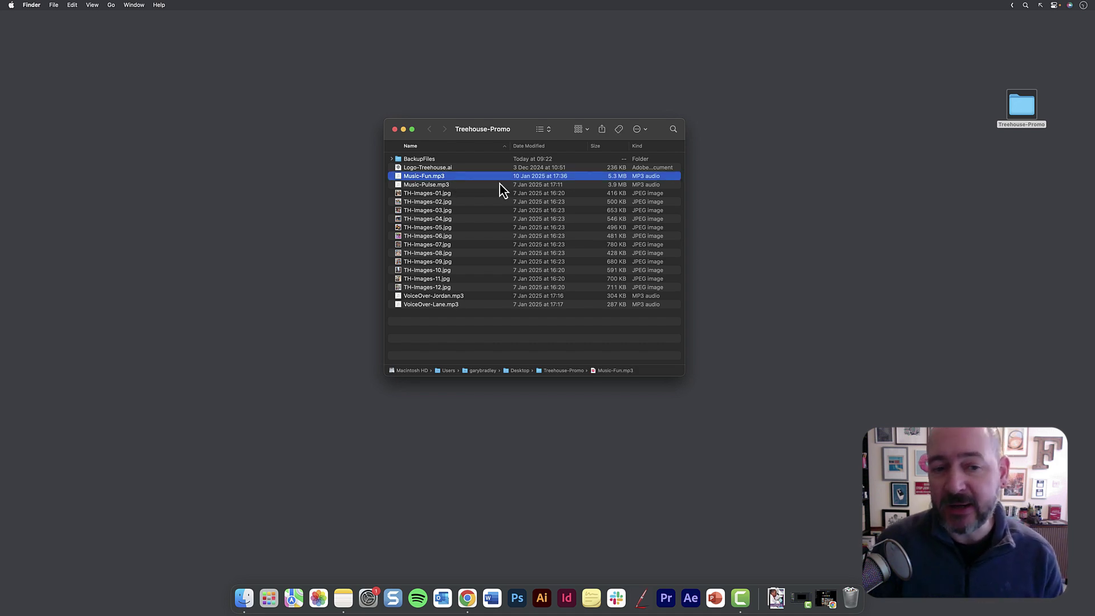
pyautogui.press('space')
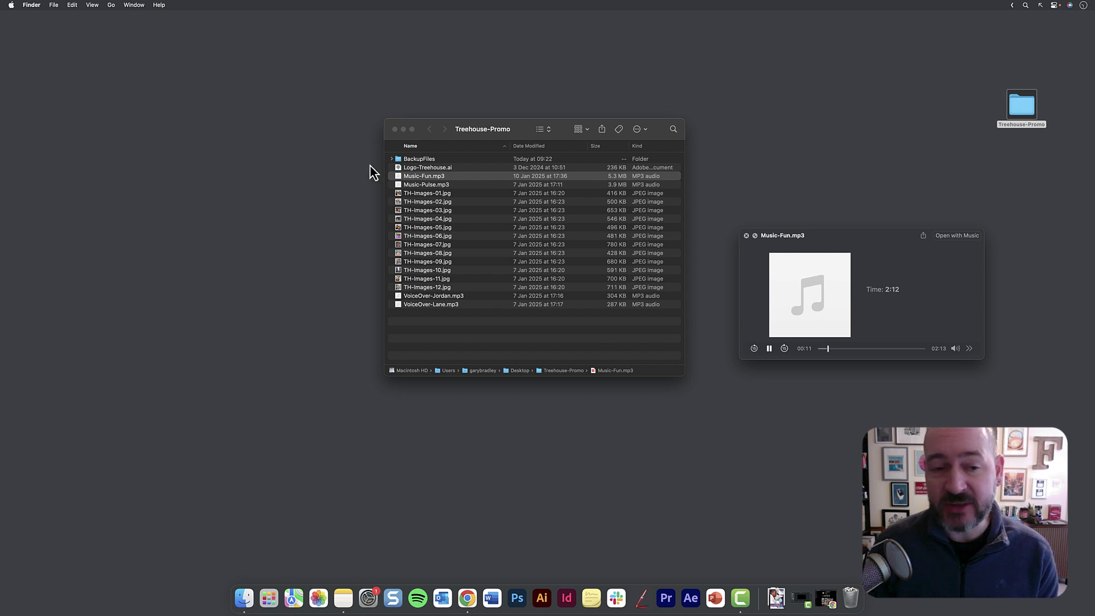
pyautogui.click(441, 187)
pyautogui.click(429, 187)
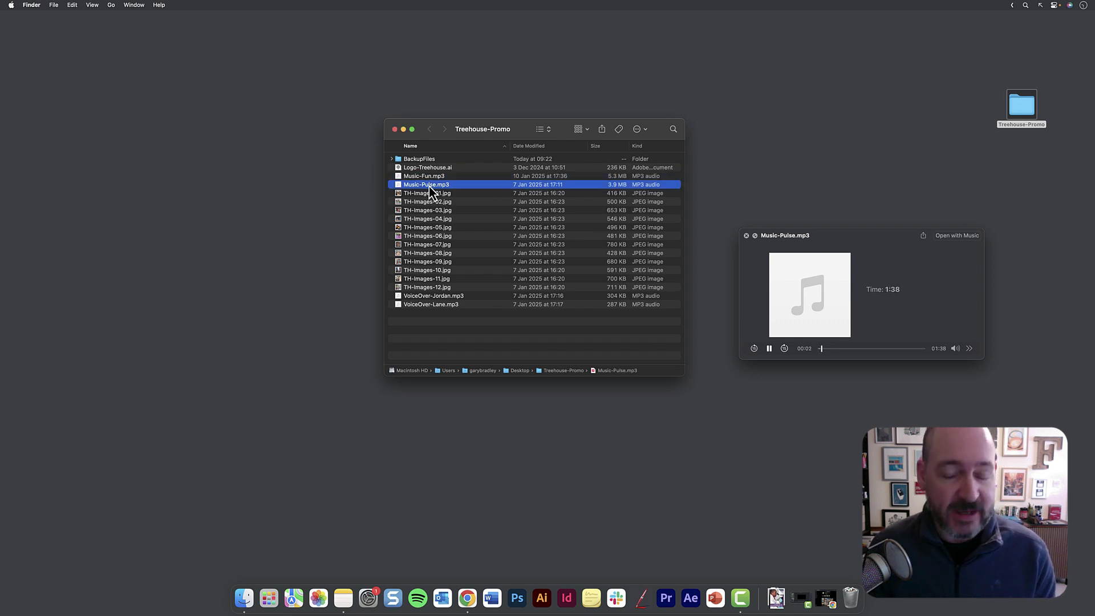
pyautogui.press('space')
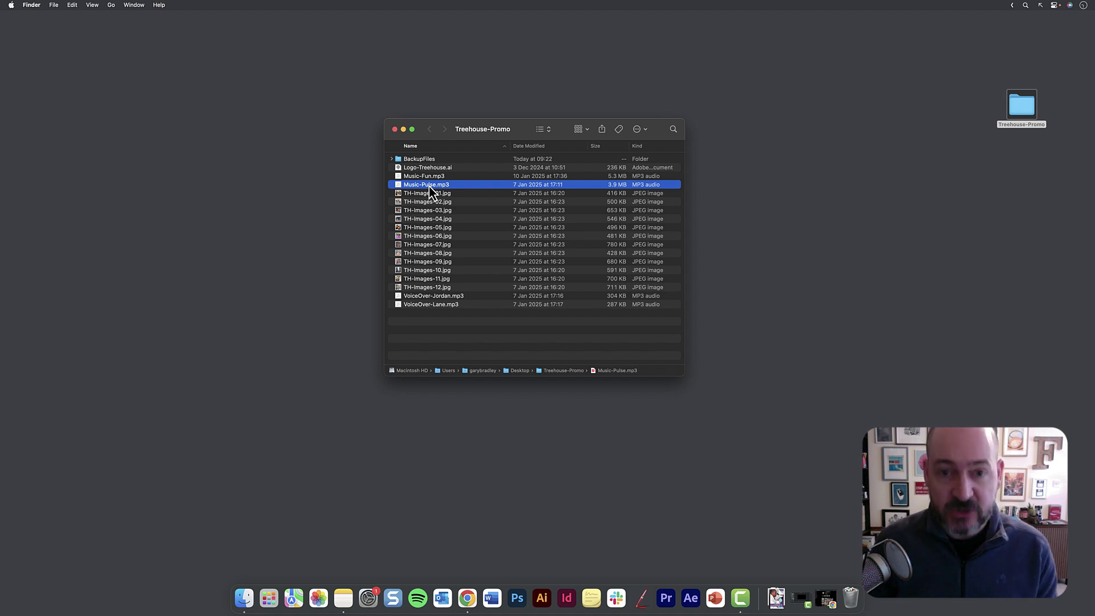
# Search the computer for Audition and launch Adobe Audition 2025
pyautogui.press('super+space')
pyautogui.write('audition')
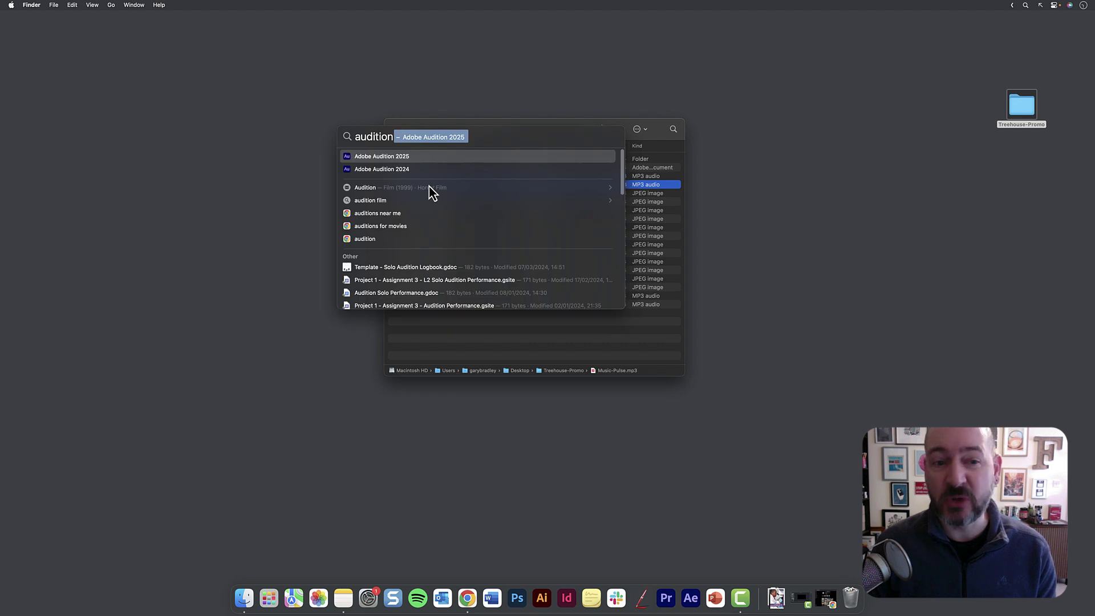
pyautogui.click(419, 157)
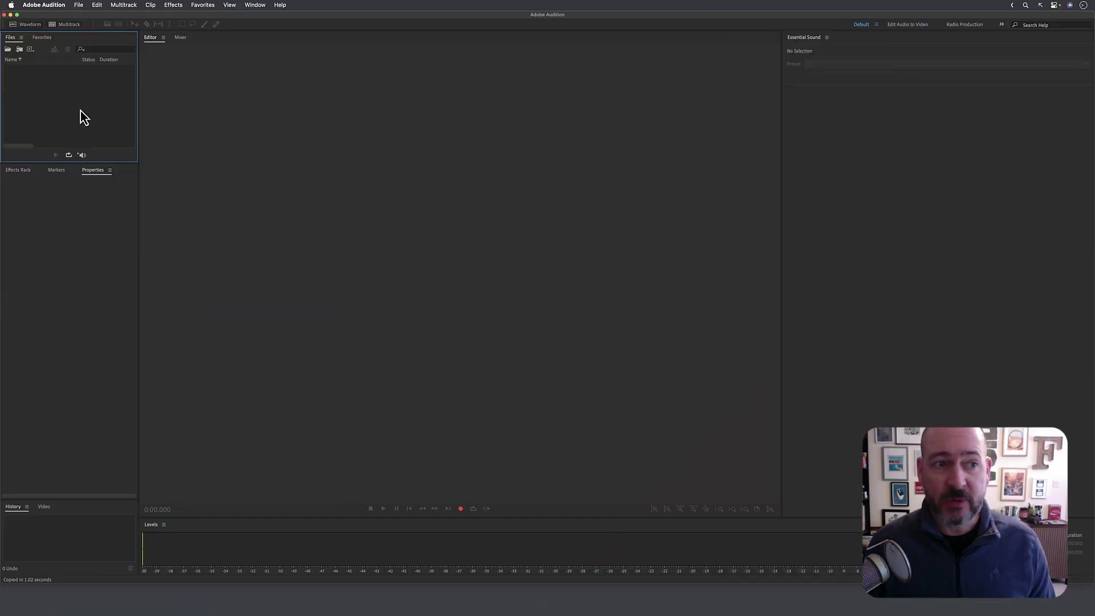
# Open Music-Fun.mp3 from the Treehouse-Promo folder as an audio file
pyautogui.click(81, 6)
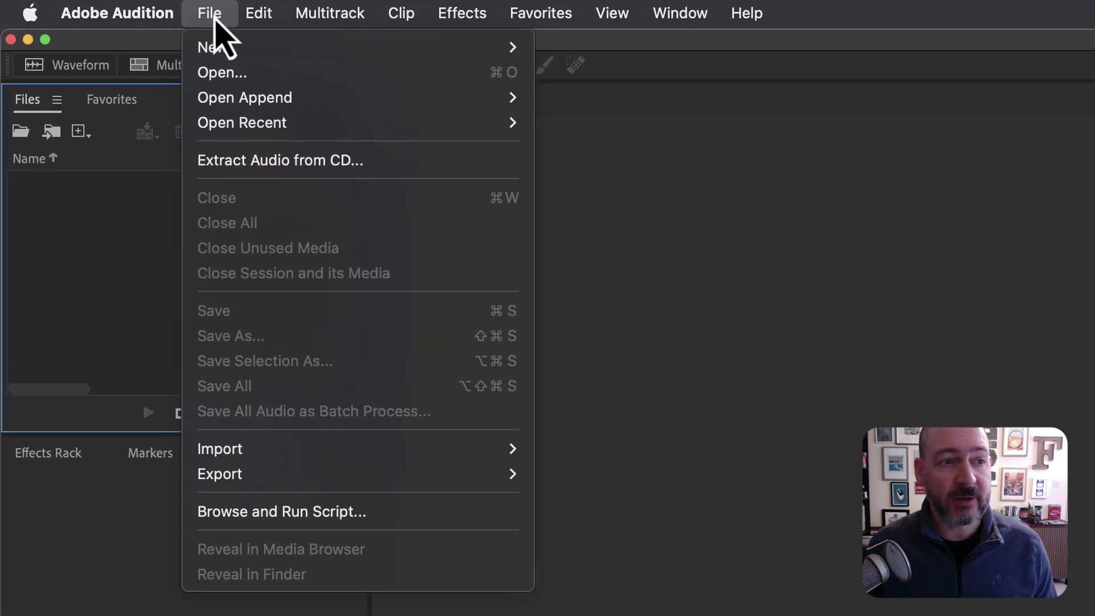
pyautogui.click(223, 73)
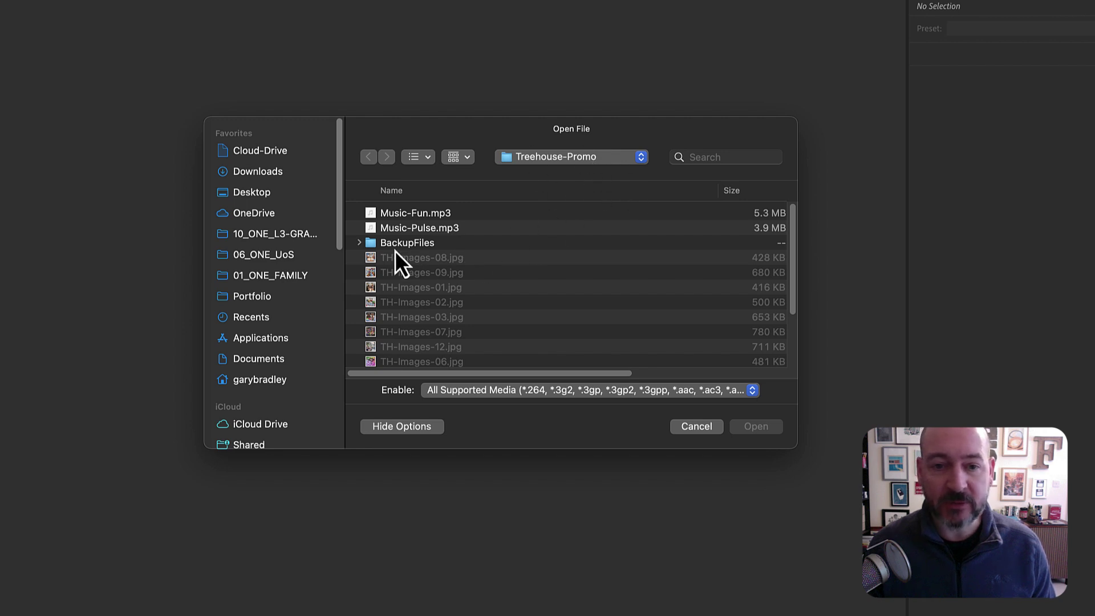
pyautogui.click(413, 216)
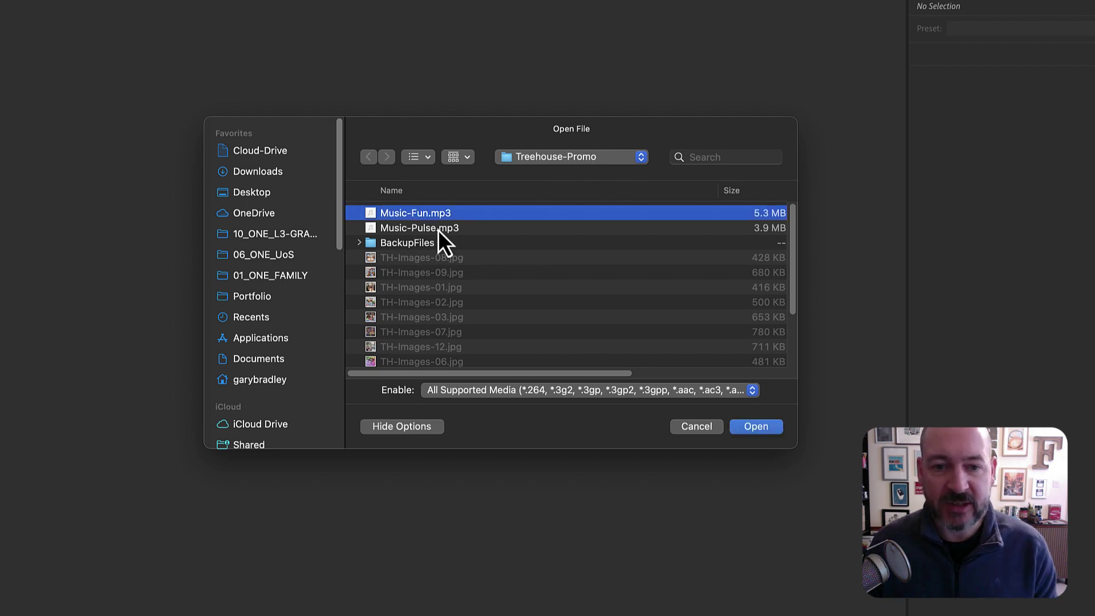
pyautogui.press('space')
pyautogui.press('space')
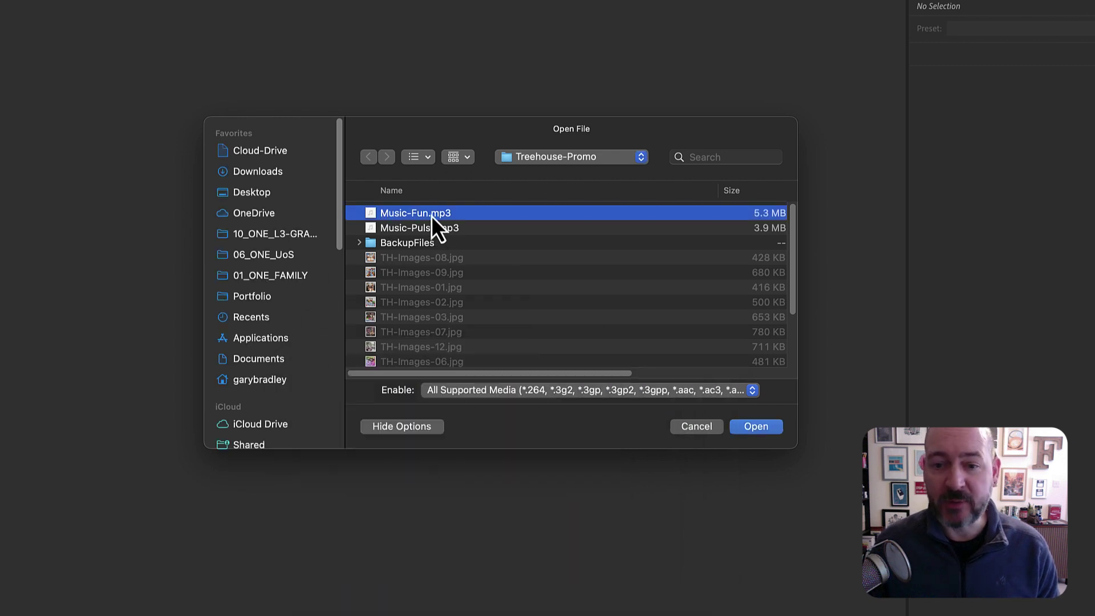
pyautogui.click(760, 429)
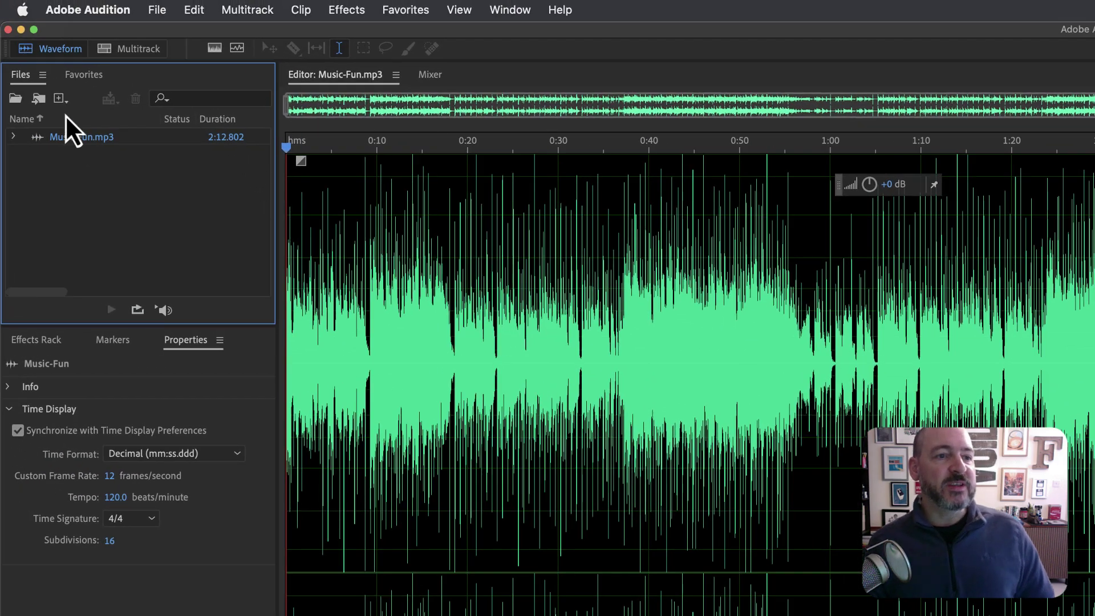
# Create a multitrack session named TH-Promo in the Treehouse-Promo folder, with a 48000 Hz sample rate, 32-bit float depth and stereo mix
pyautogui.click(158, 11)
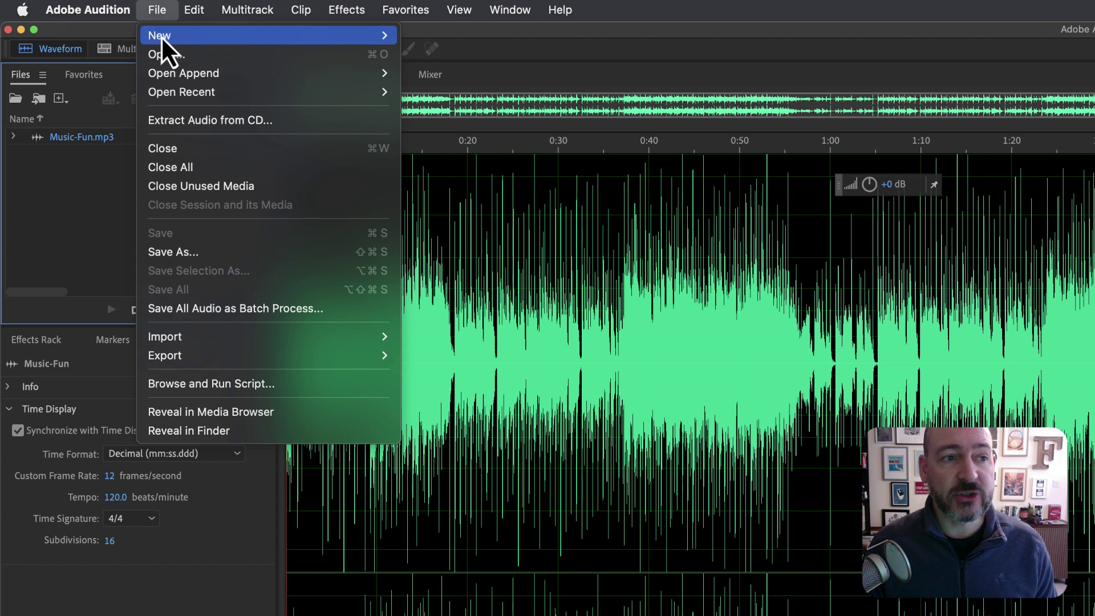
pyautogui.moveTo(161, 35)
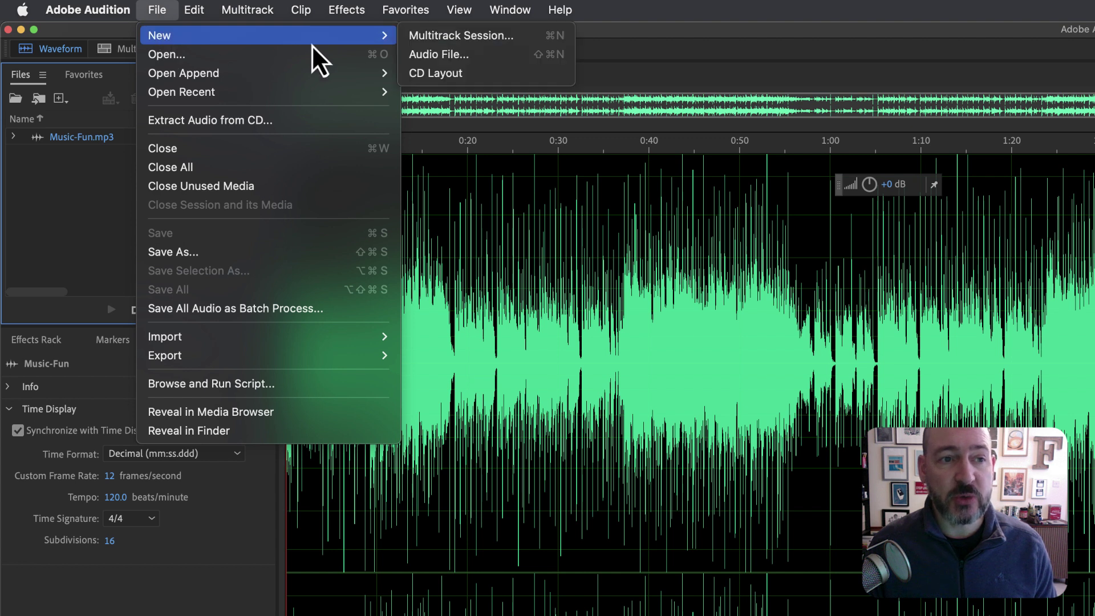
pyautogui.click(462, 40)
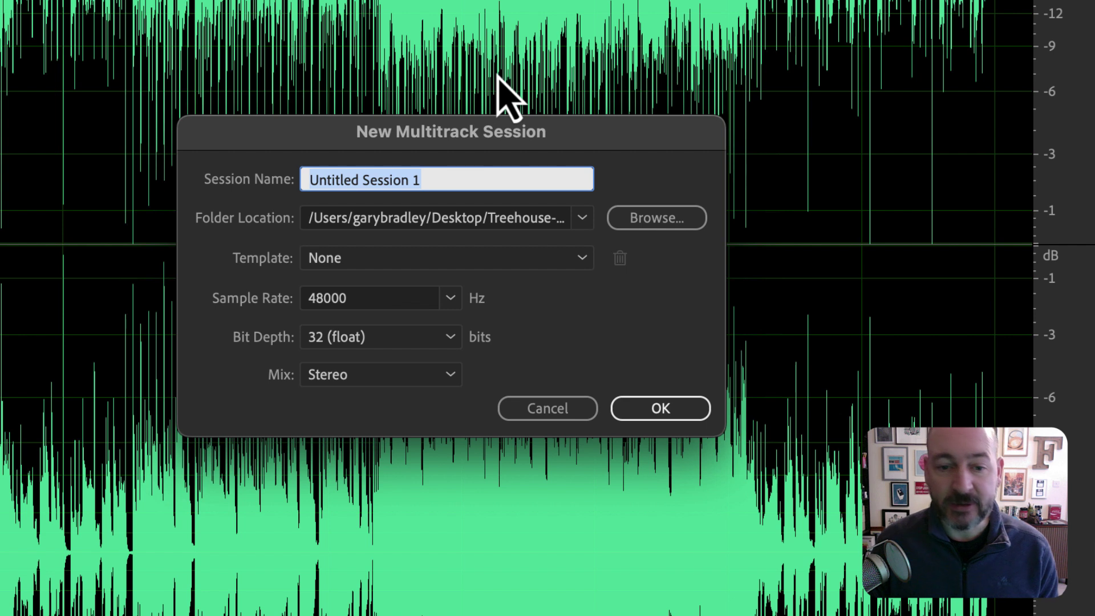
pyautogui.write('TH')
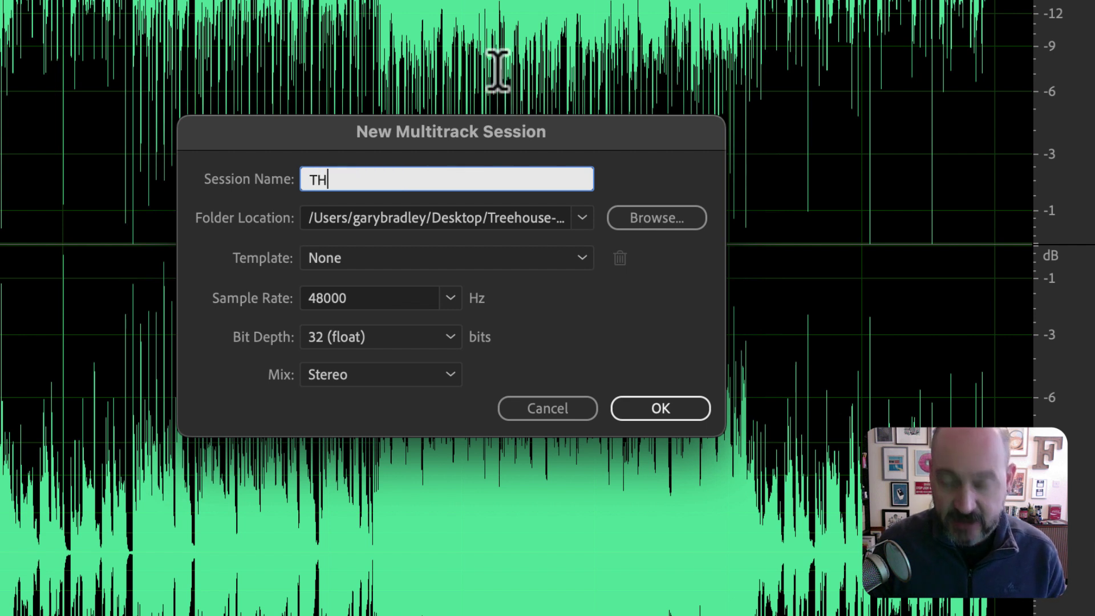
pyautogui.write('-Promo')
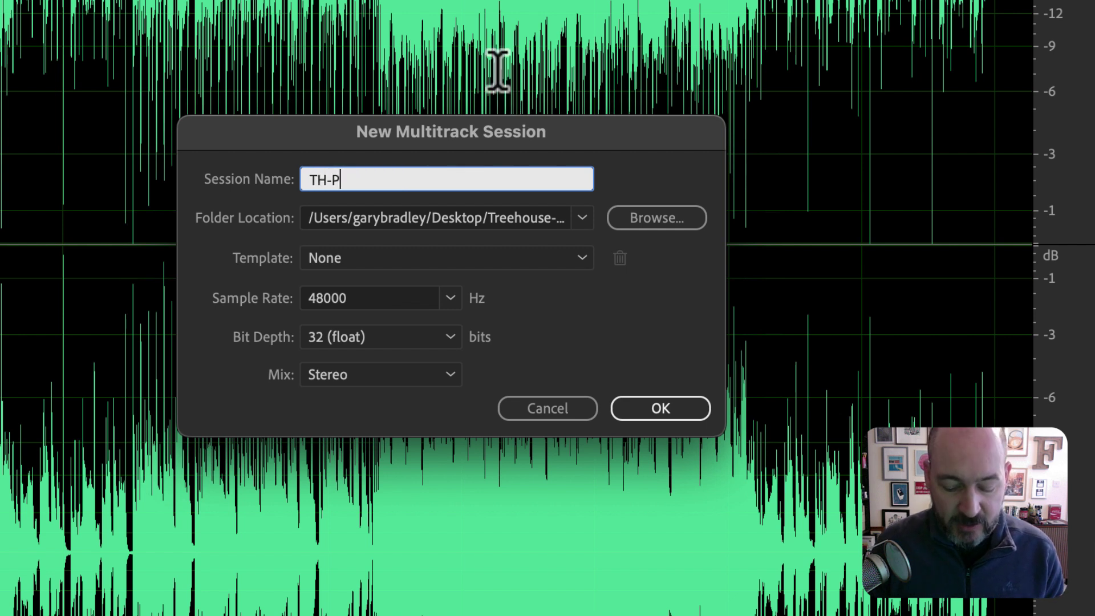
pyautogui.click(656, 225)
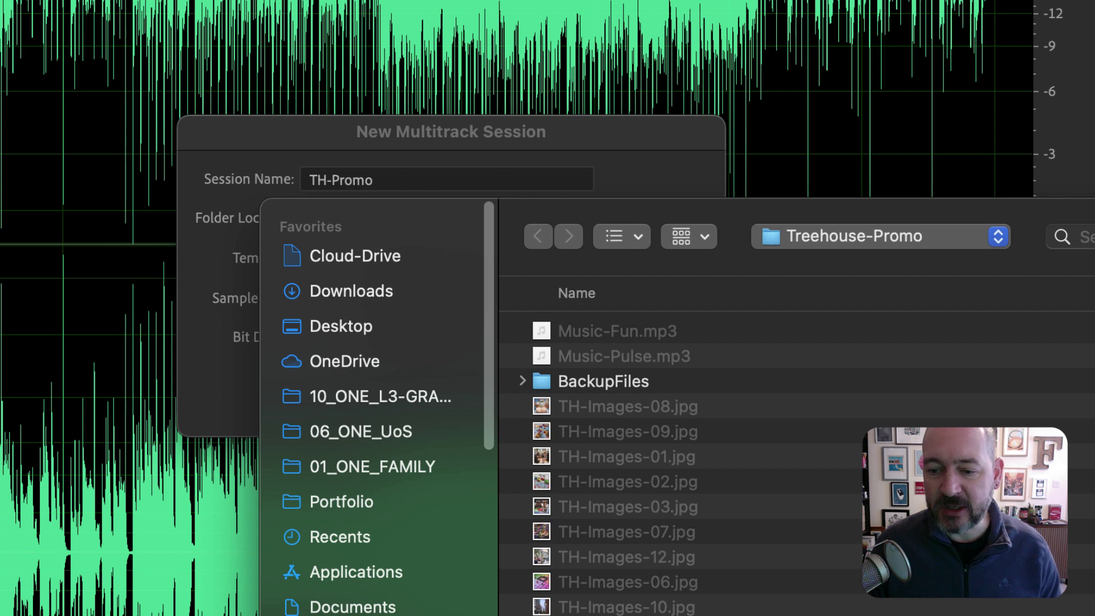
pyautogui.press('Return')
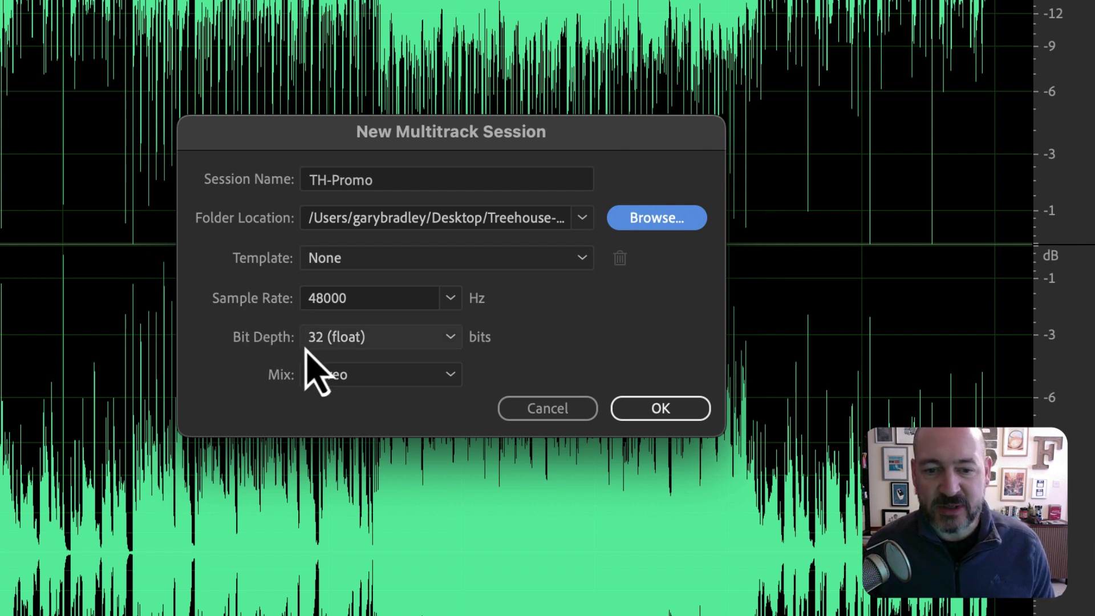
pyautogui.click(658, 412)
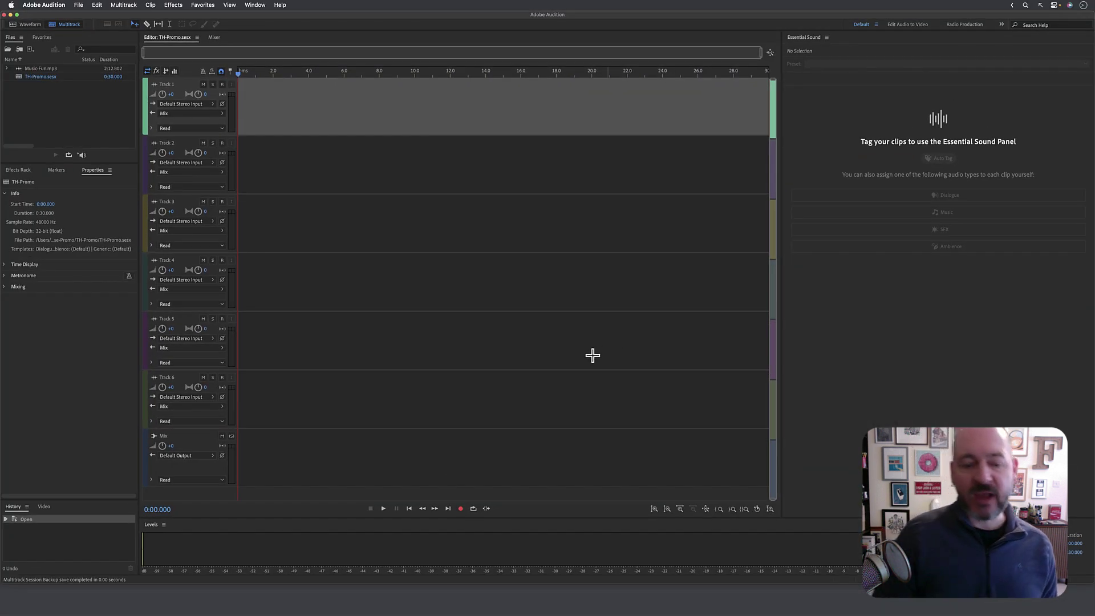
# Check the Treehouse-Promo folder in Finder for the TH-Promo session folder and return to Audition
pyautogui.moveTo(324, 607)
pyautogui.click(232, 597)
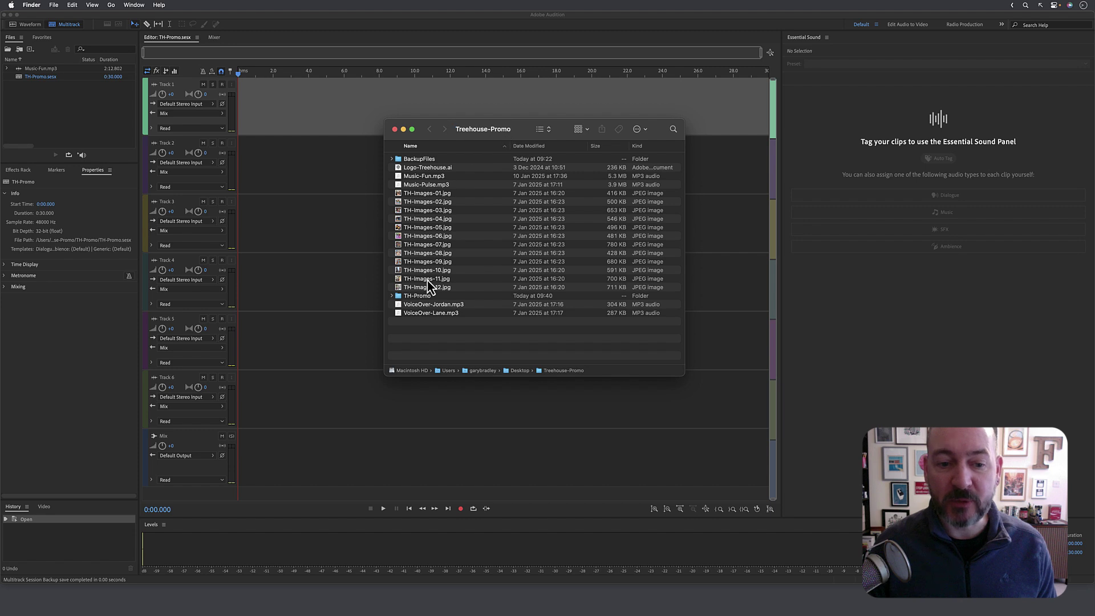
pyautogui.click(406, 295)
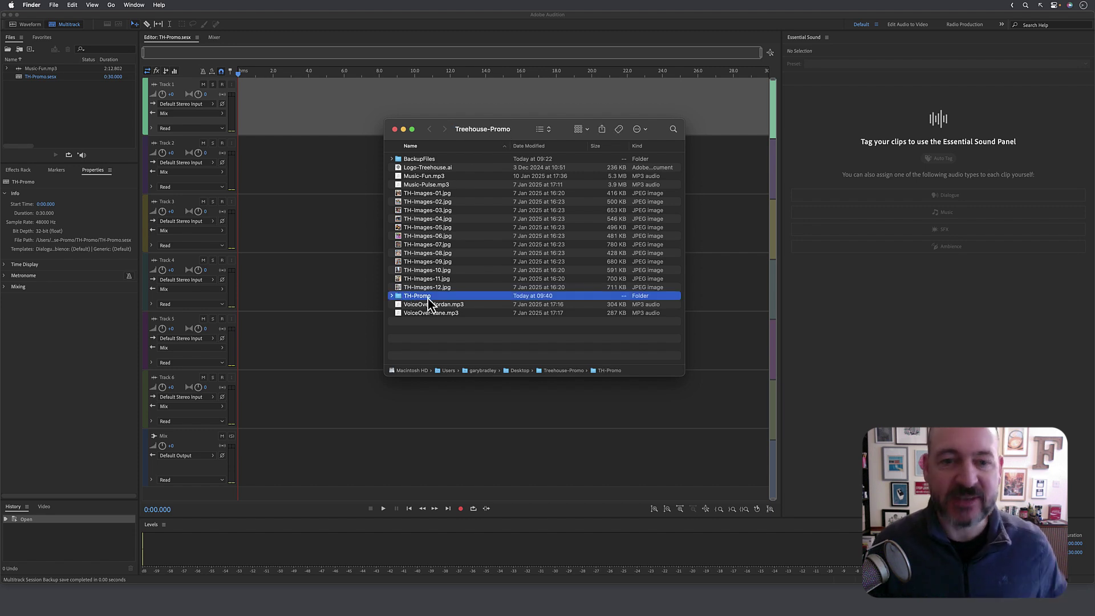
pyautogui.click(485, 17)
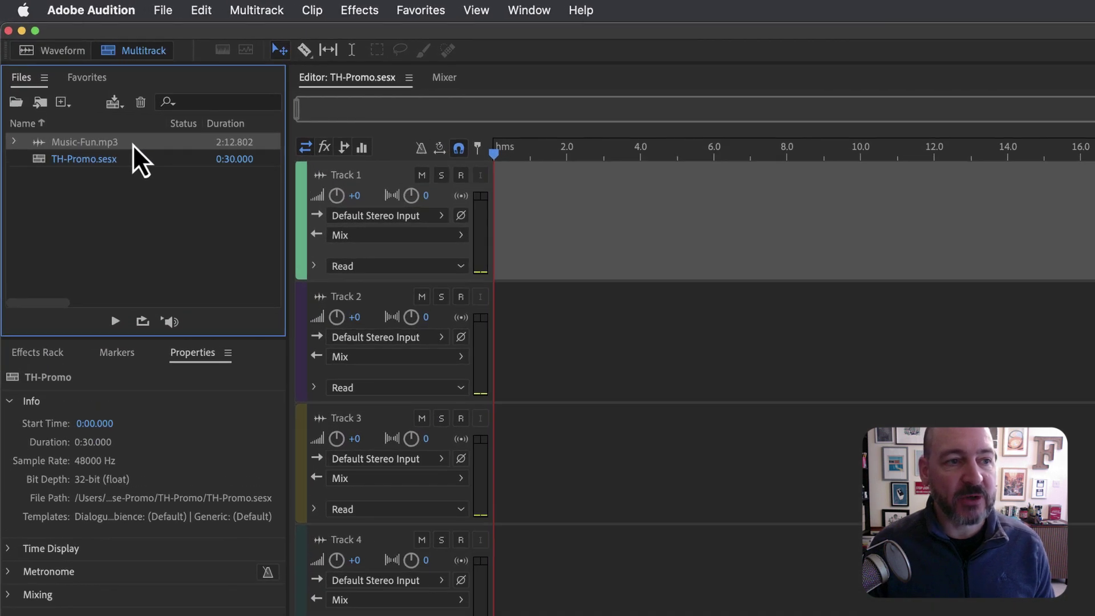
# Add Music-Fun.mp3 to Track 1, accept conforming a copy to the session's sample rate, and align the clip with the timeline start
pyautogui.moveTo(132, 145); pyautogui.dragTo(539, 207)
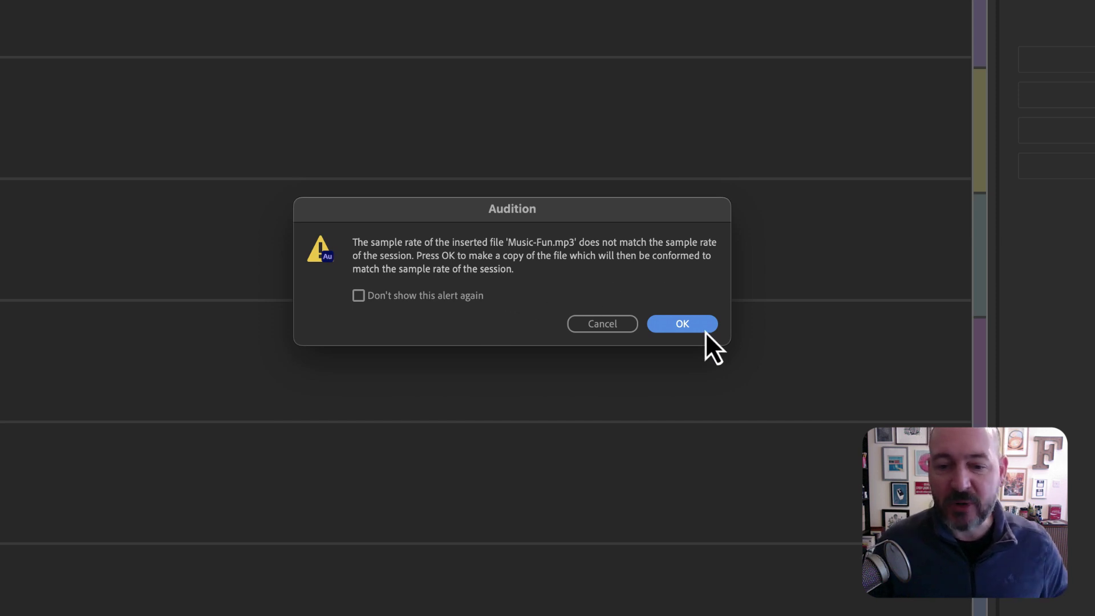
pyautogui.click(690, 327)
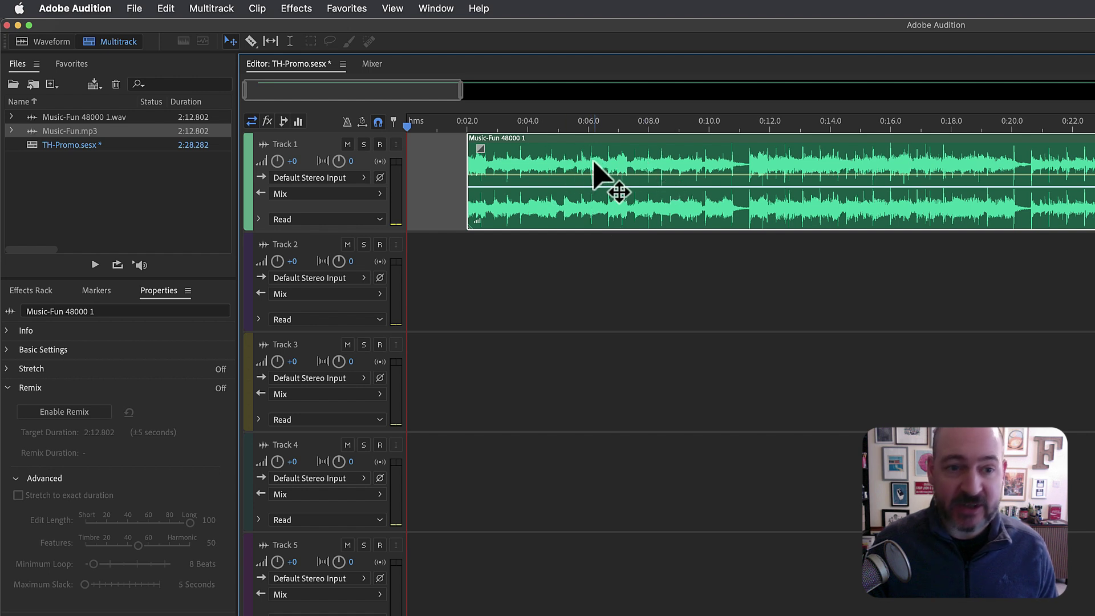
pyautogui.moveTo(566, 160); pyautogui.dragTo(505, 156)
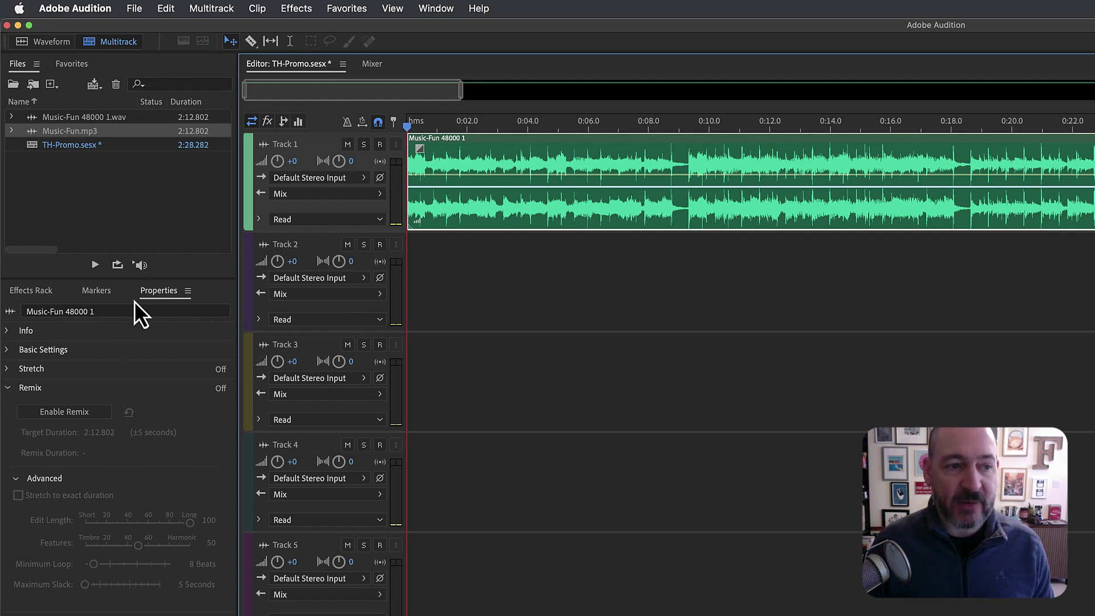
# Enable Remix in the properties of the Music-Fun clip on Track 1
pyautogui.click(444, 8)
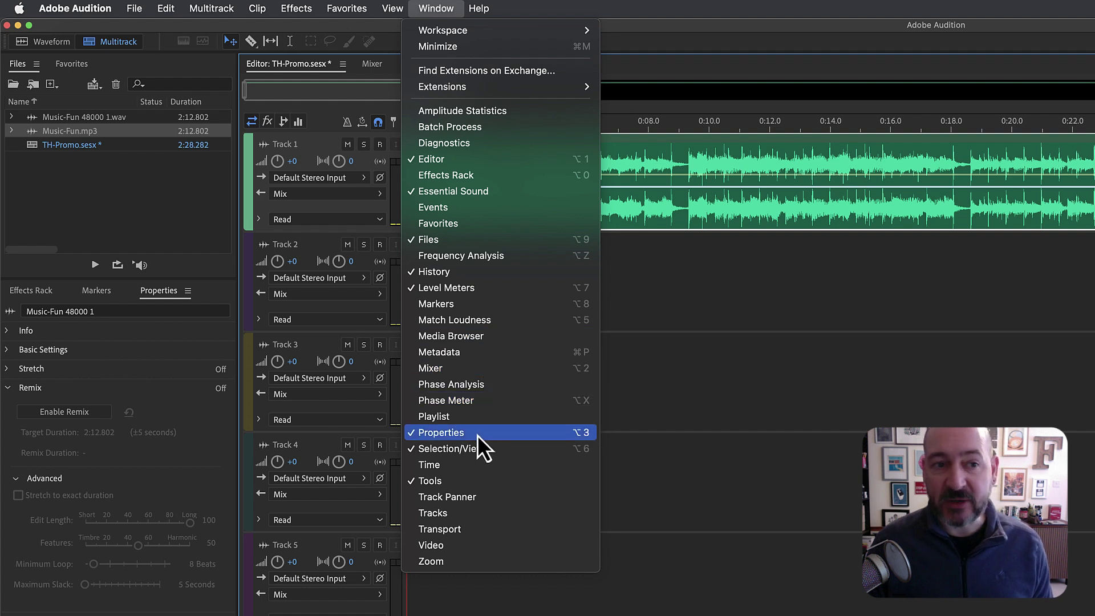
pyautogui.click(433, 12)
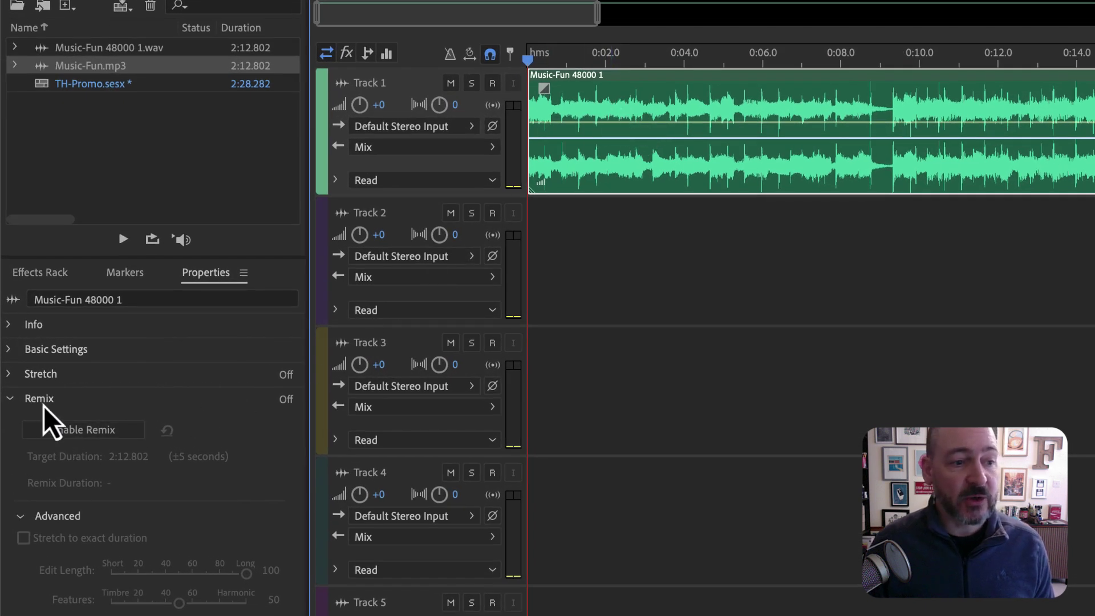
pyautogui.click(11, 402)
pyautogui.click(10, 402)
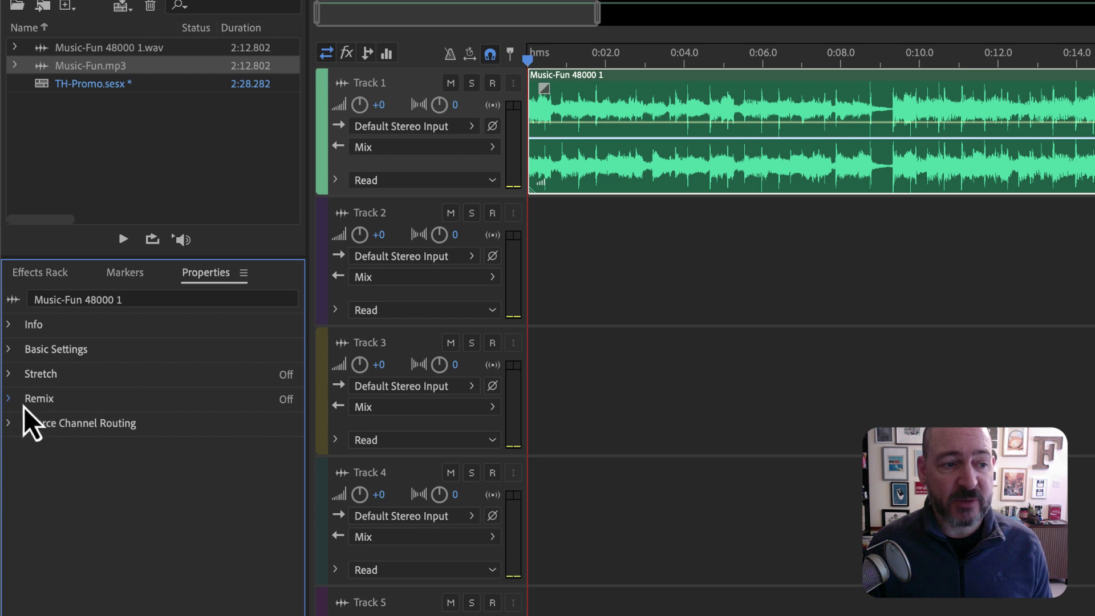
pyautogui.click(11, 406)
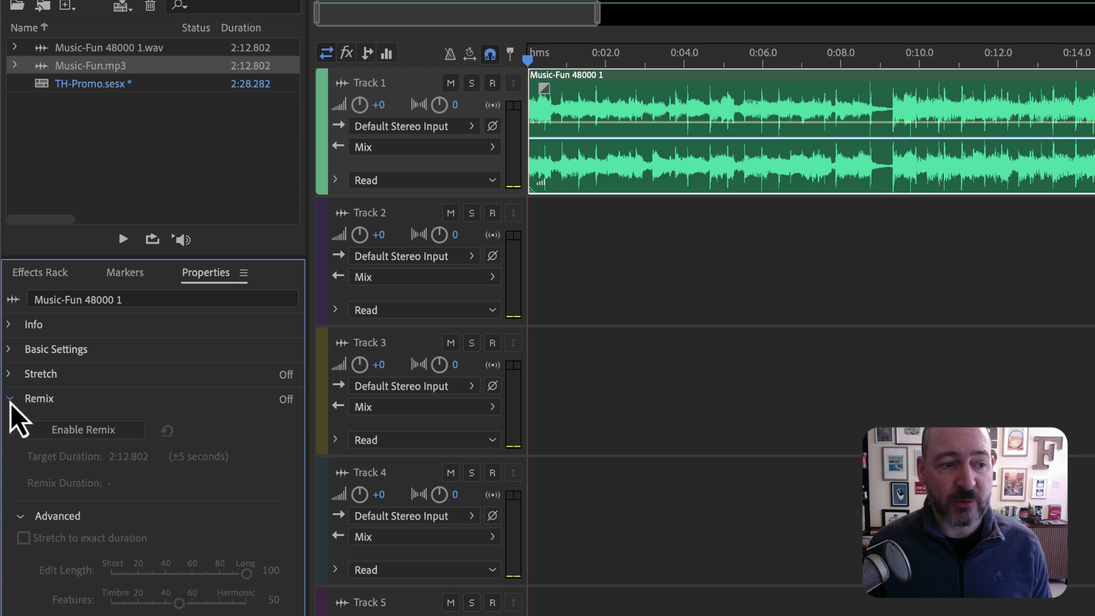
pyautogui.click(79, 432)
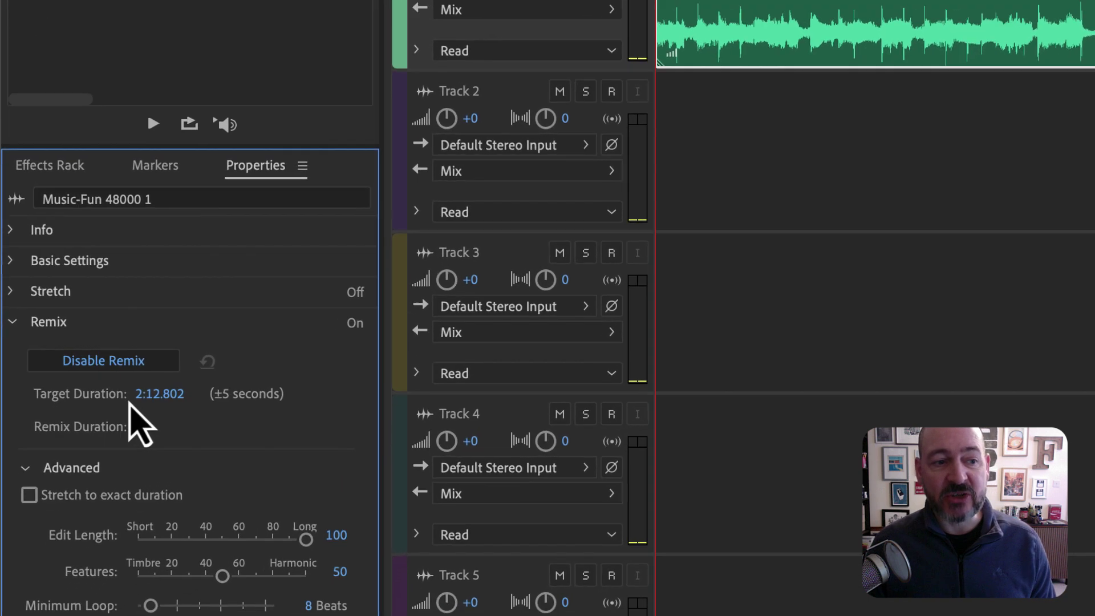
# Set the clip's Remix target duration to 0:15.000
pyautogui.click(131, 457)
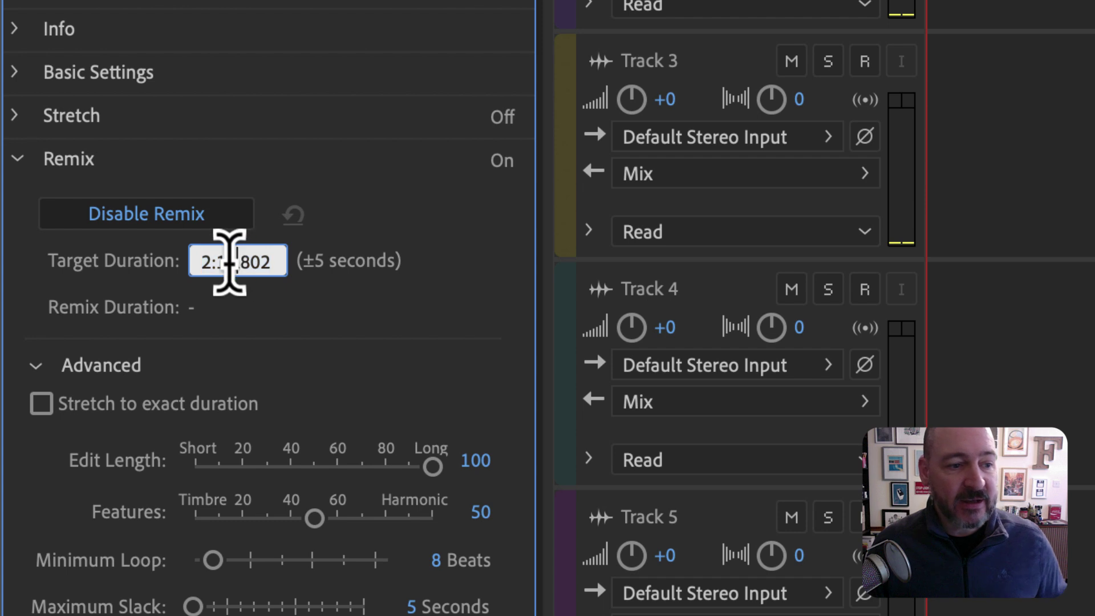
pyautogui.moveTo(207, 264); pyautogui.dragTo(202, 264)
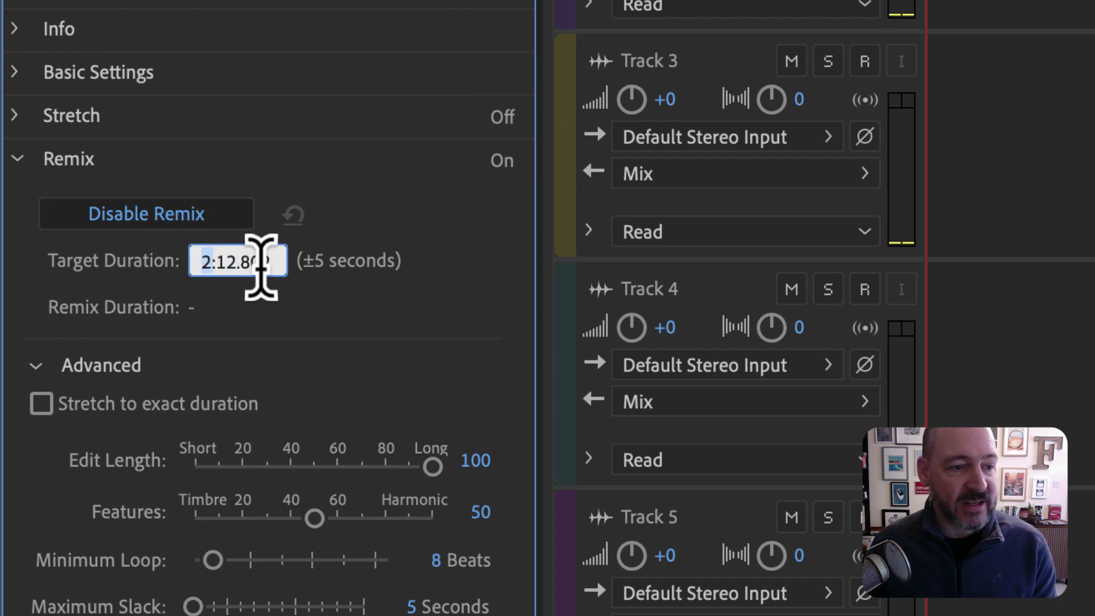
pyautogui.write('0')
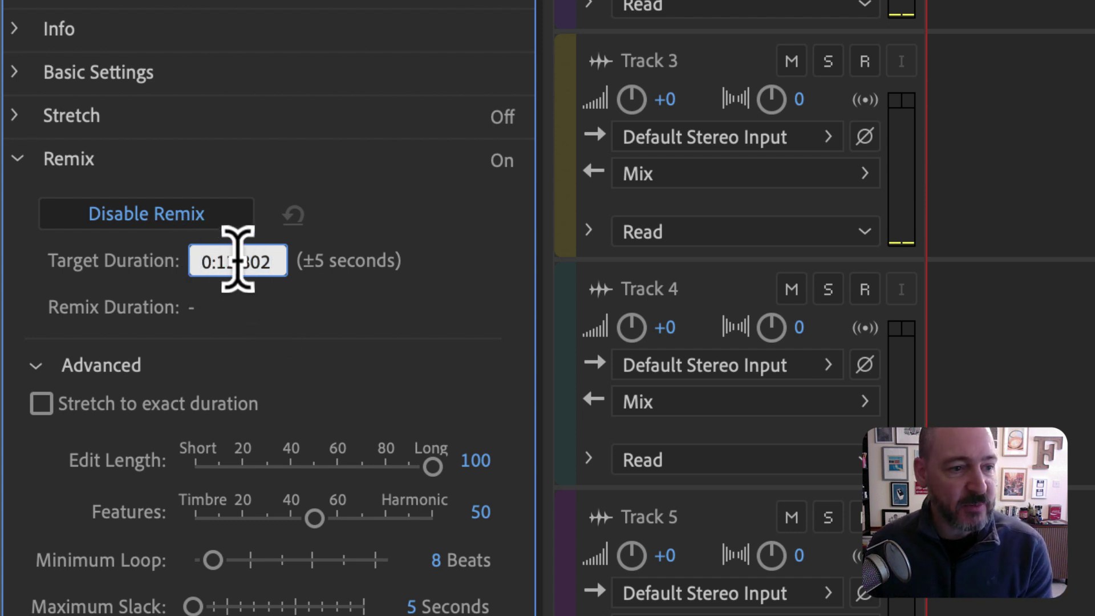
pyautogui.moveTo(230, 263); pyautogui.dragTo(238, 262)
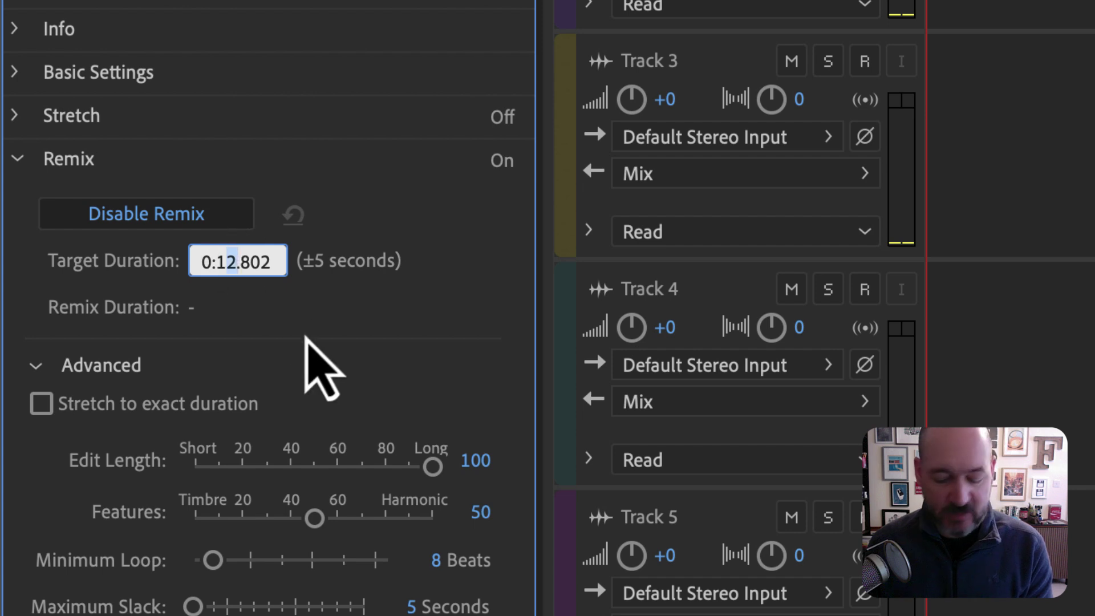
pyautogui.write('5')
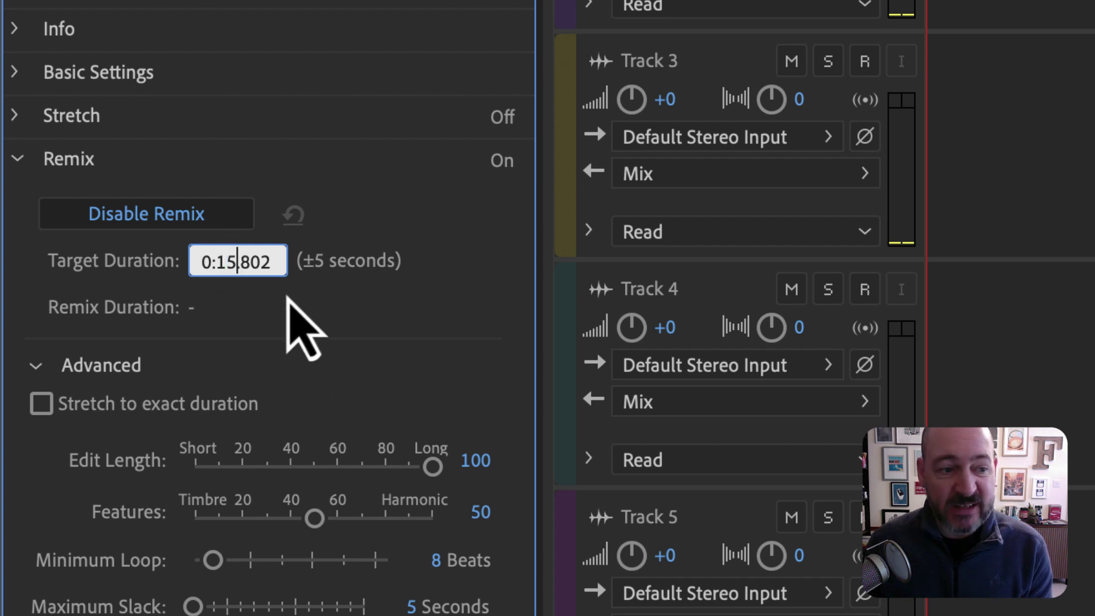
pyautogui.moveTo(276, 265); pyautogui.dragTo(244, 261)
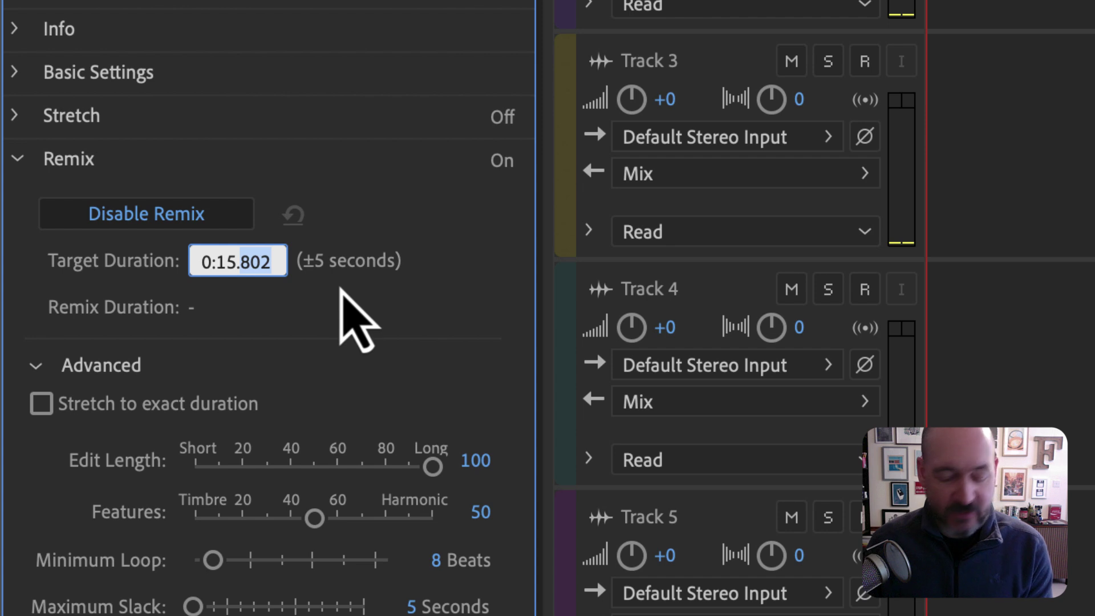
pyautogui.write('000')
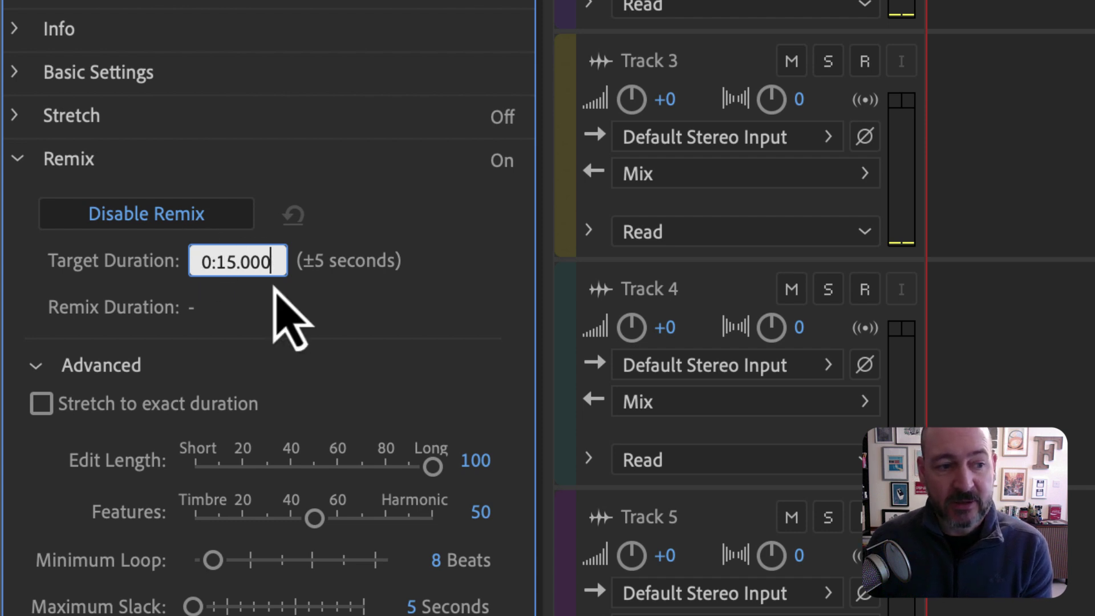
pyautogui.press('Return')
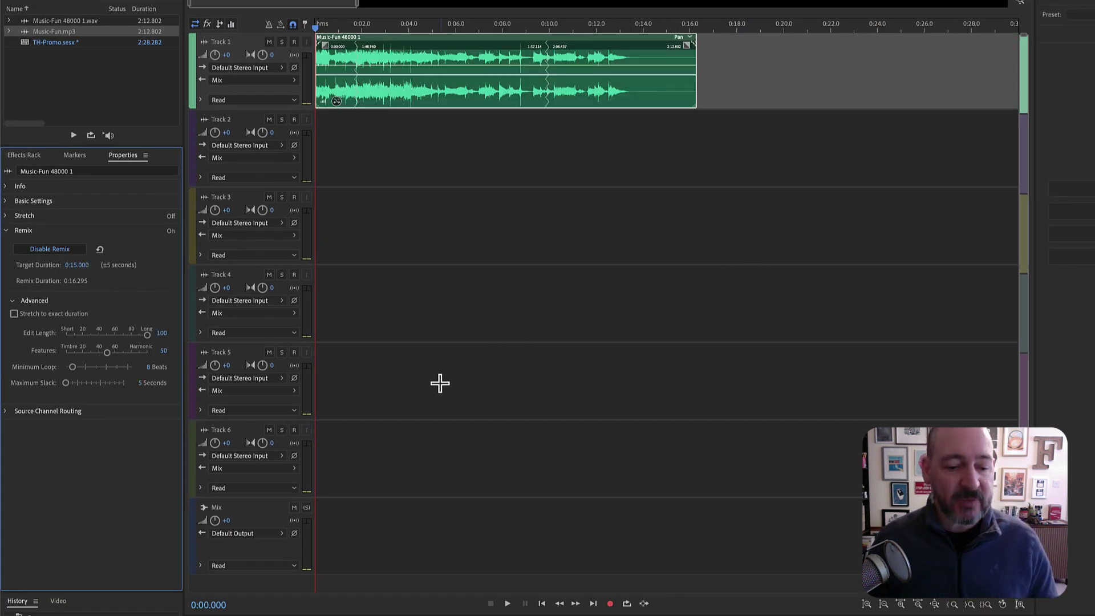
# Play back the remixed clip and place the playhead where the music fades out, at about 0:13.4
pyautogui.click(507, 603)
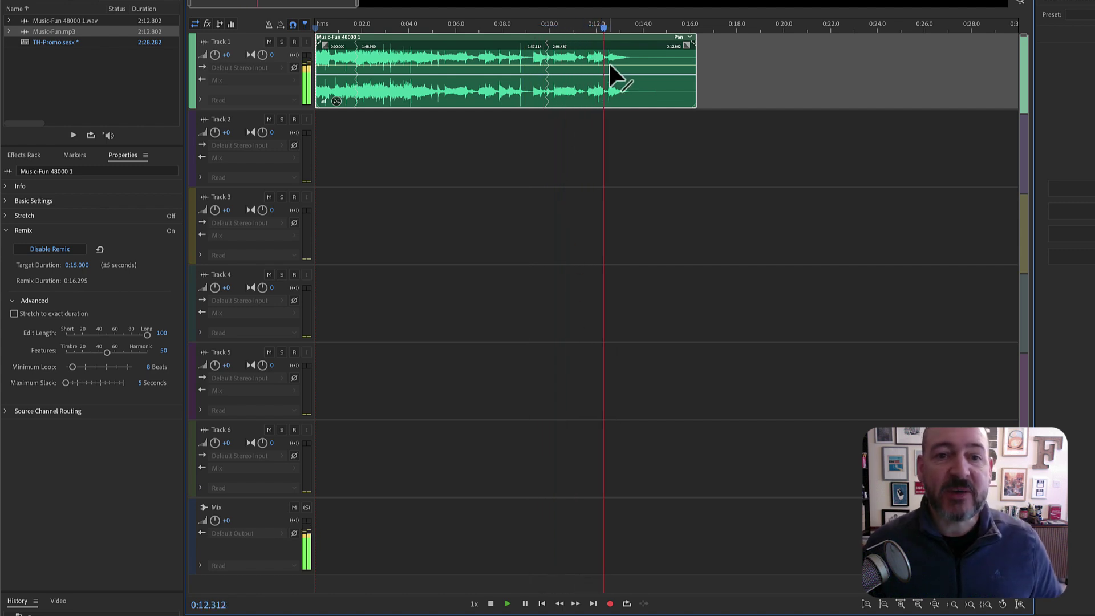
pyautogui.press('space')
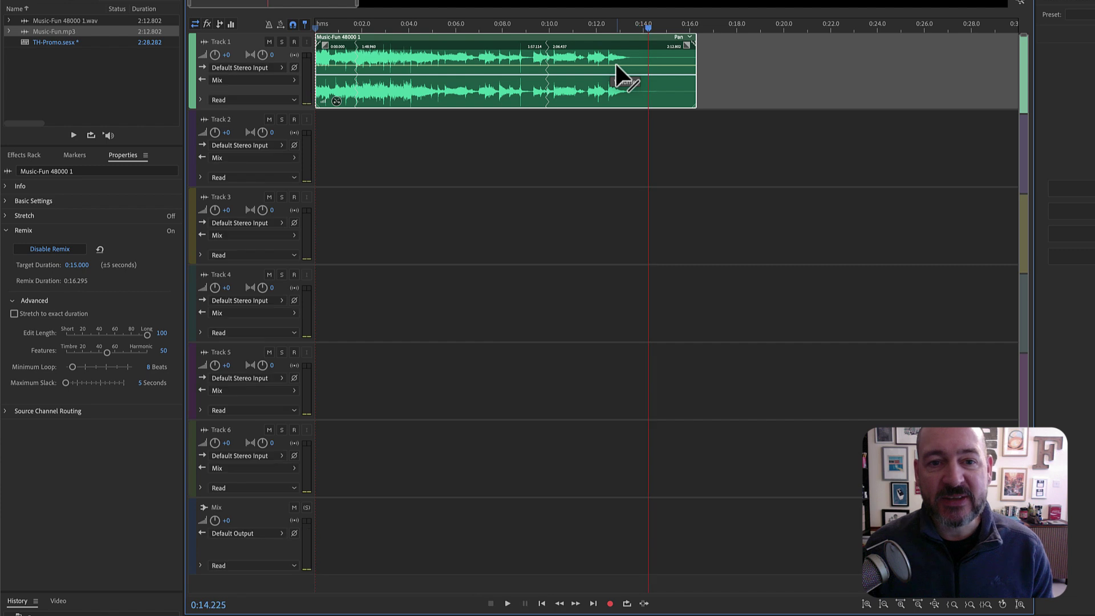
pyautogui.moveTo(627, 37); pyautogui.dragTo(627, 37)
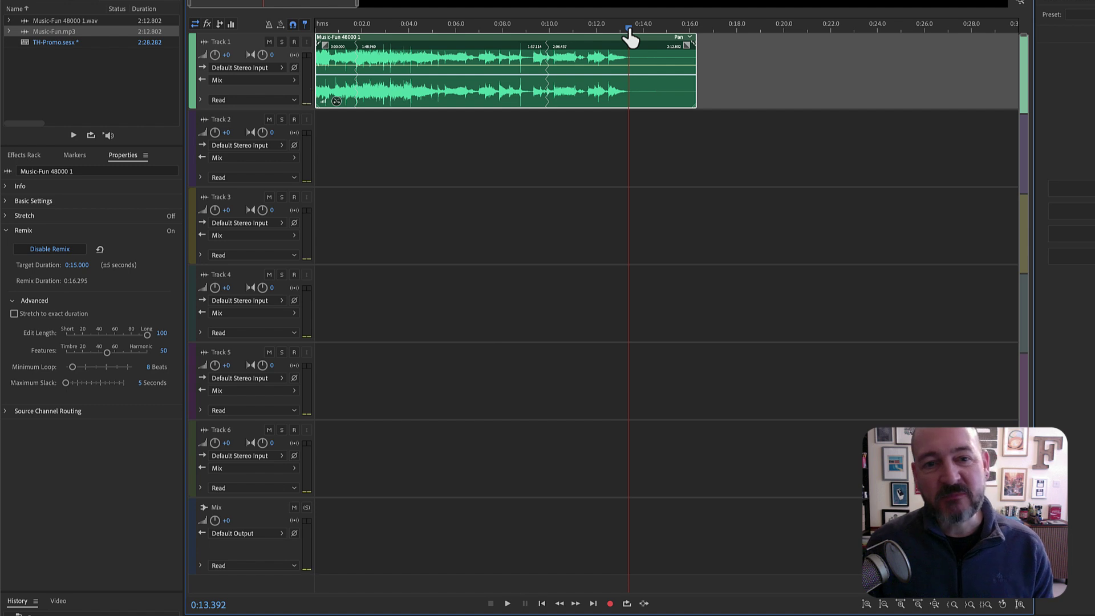
# Try a Remix target duration of 0:16.000 for the music clip
pyautogui.click(77, 265)
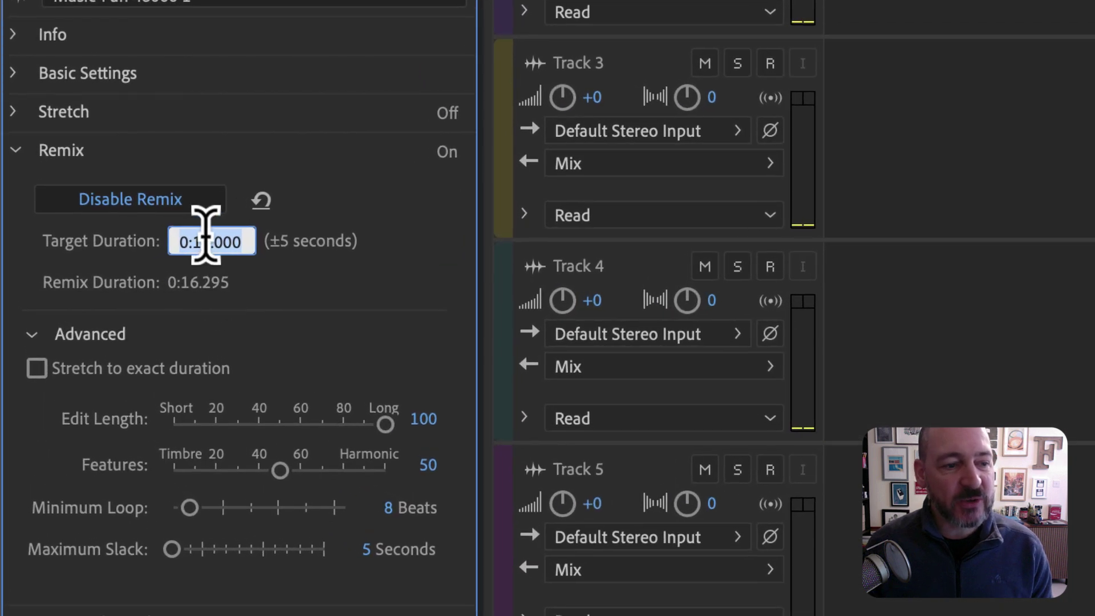
pyautogui.click(209, 235)
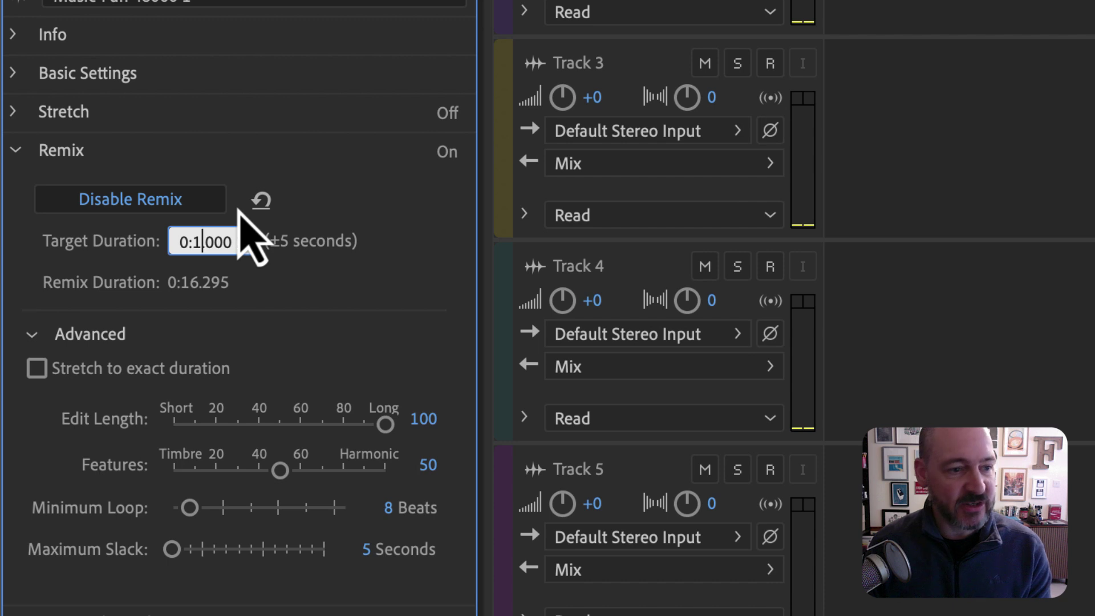
pyautogui.write('6')
pyautogui.press('Return')
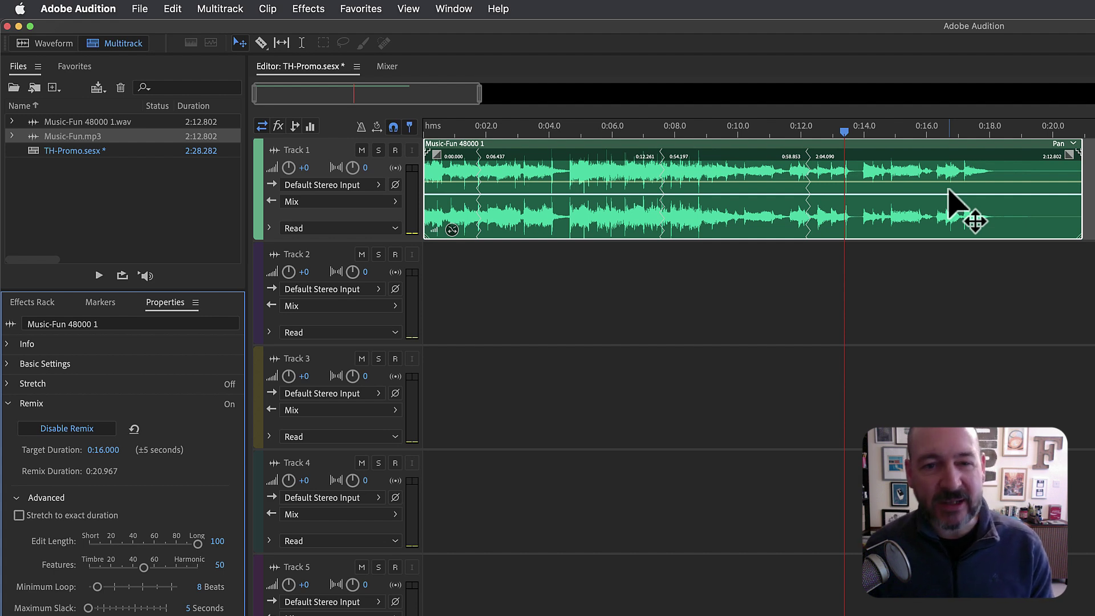
# Set the Remix target duration to 0:15.500 and trim the silent end of the clip back to 0:14.000
pyautogui.click(101, 450)
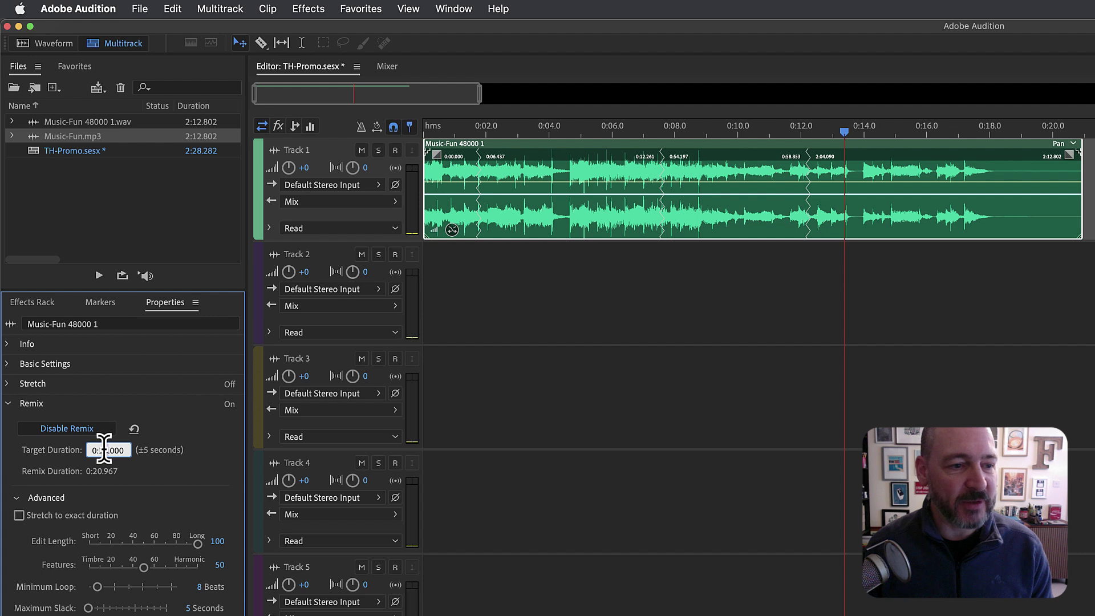
pyautogui.moveTo(104, 450); pyautogui.dragTo(107, 450)
pyautogui.write('5.')
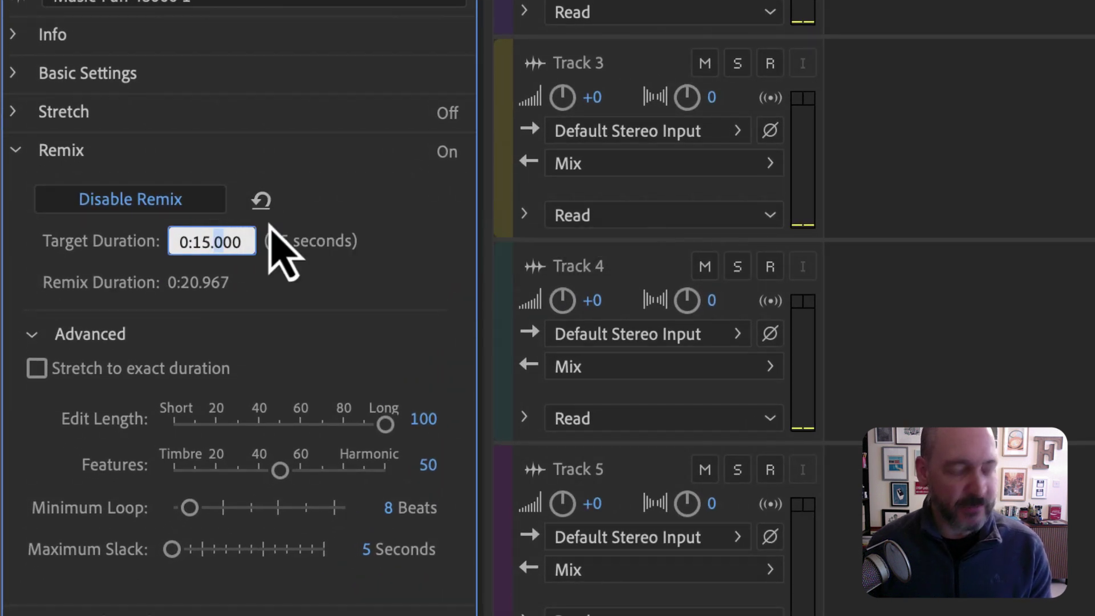
pyautogui.write('5')
pyautogui.press('Return')
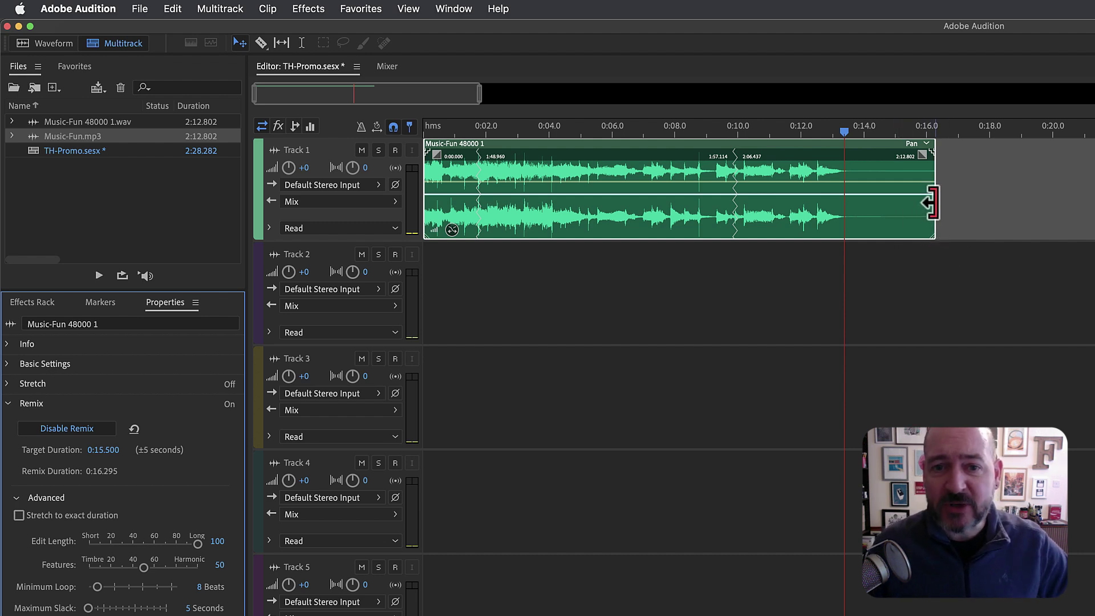
pyautogui.moveTo(929, 204); pyautogui.dragTo(862, 198)
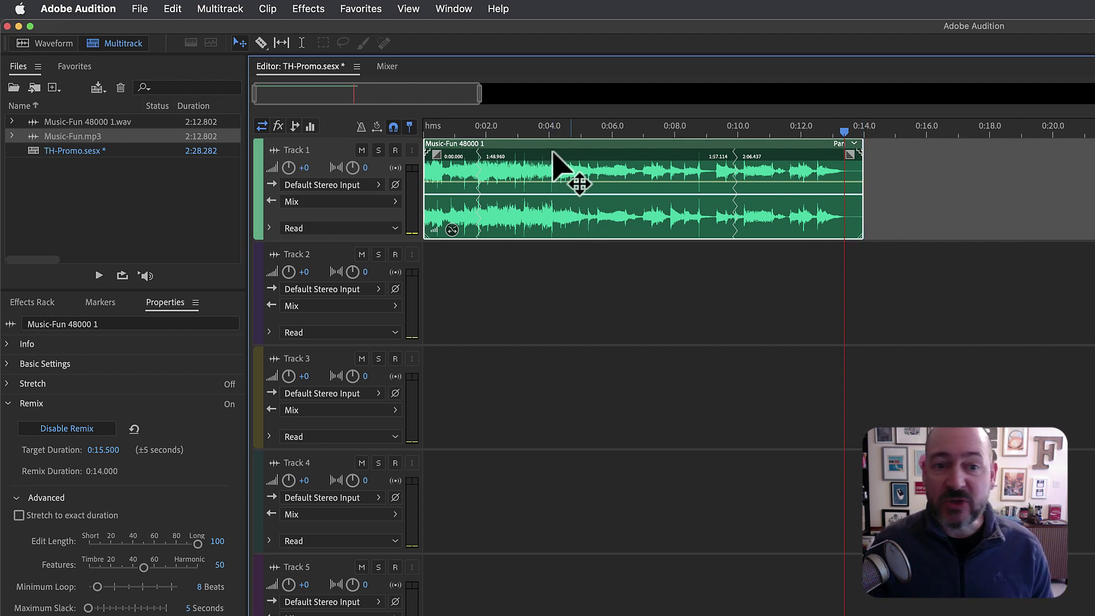
# Start a multitrack mixdown export of the entire session with MP3 Audio as the format
pyautogui.click(141, 9)
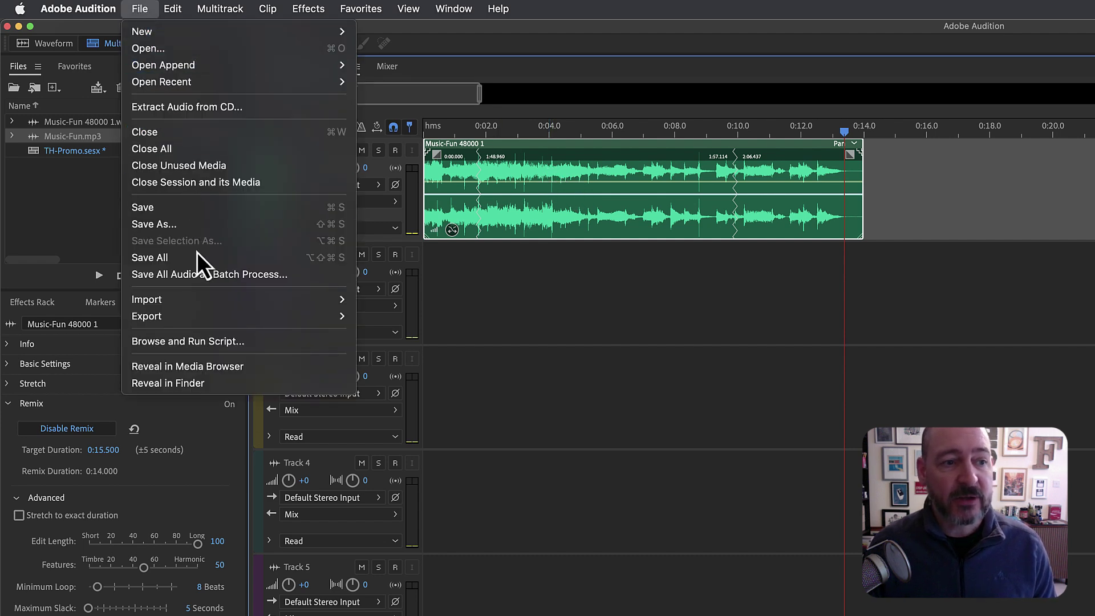
pyautogui.moveTo(194, 320)
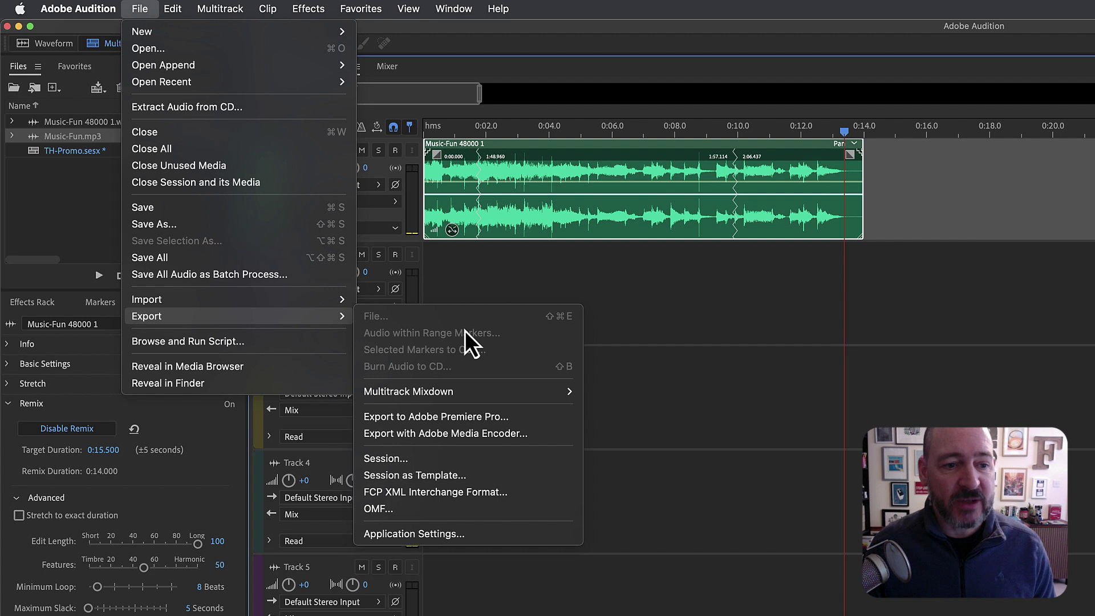
pyautogui.moveTo(488, 394)
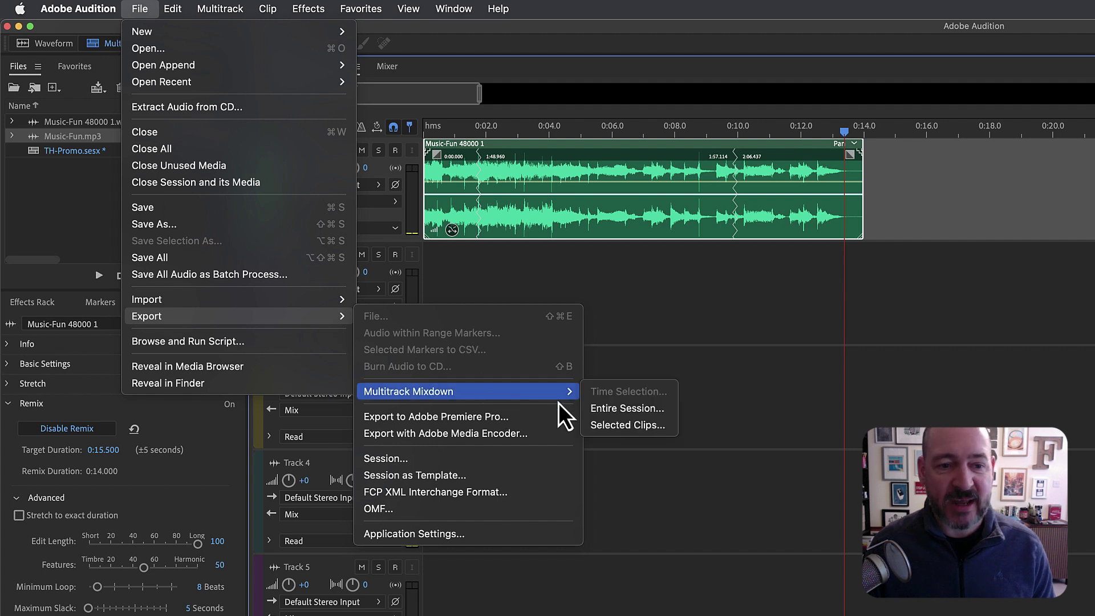
pyautogui.click(650, 412)
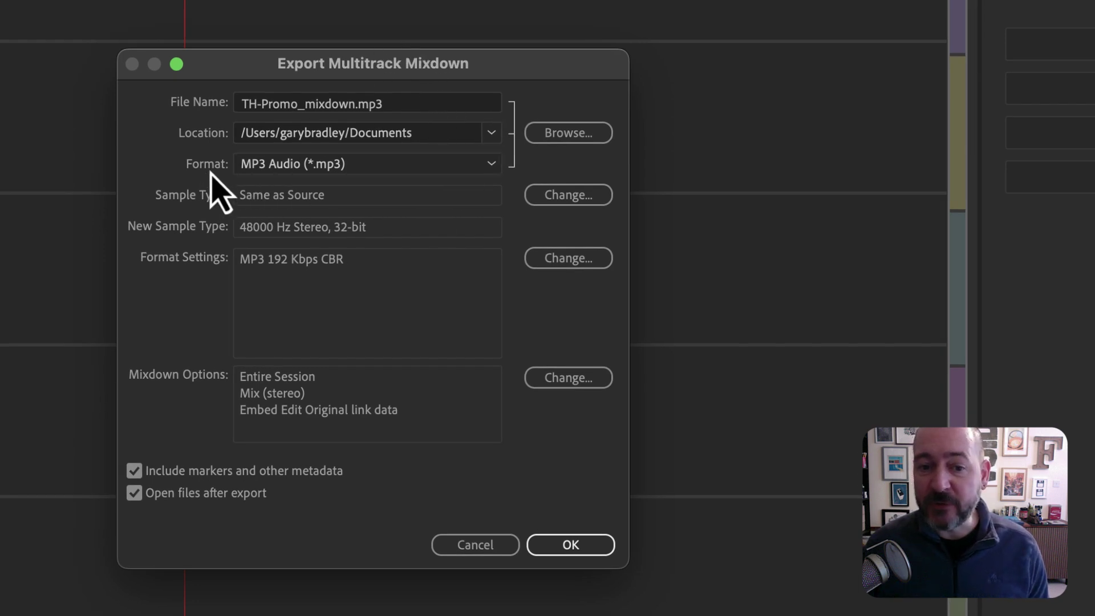
pyautogui.click(350, 164)
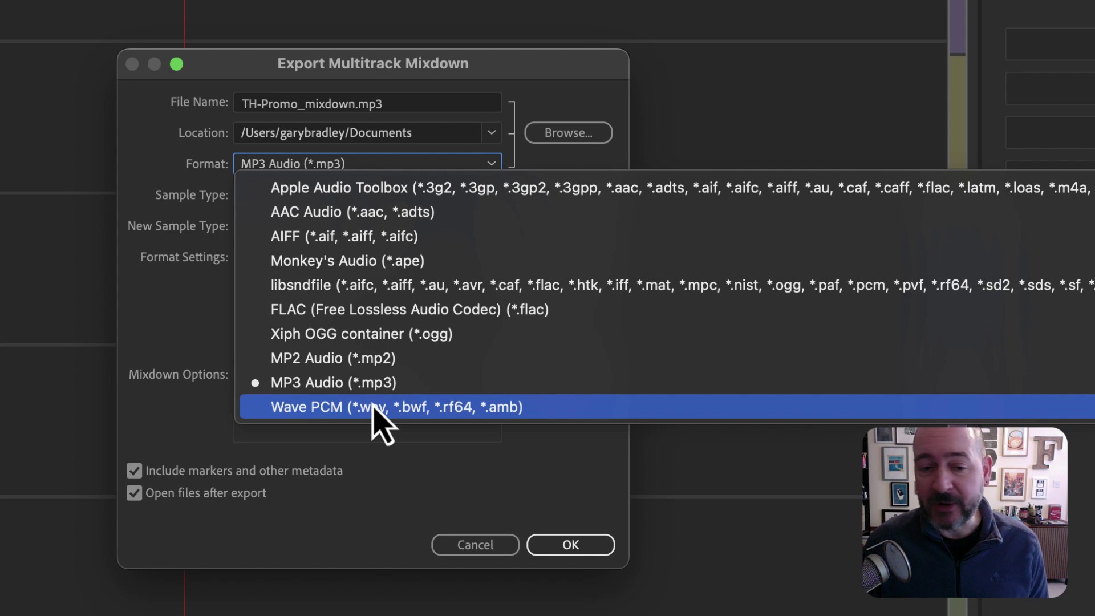
pyautogui.click(369, 386)
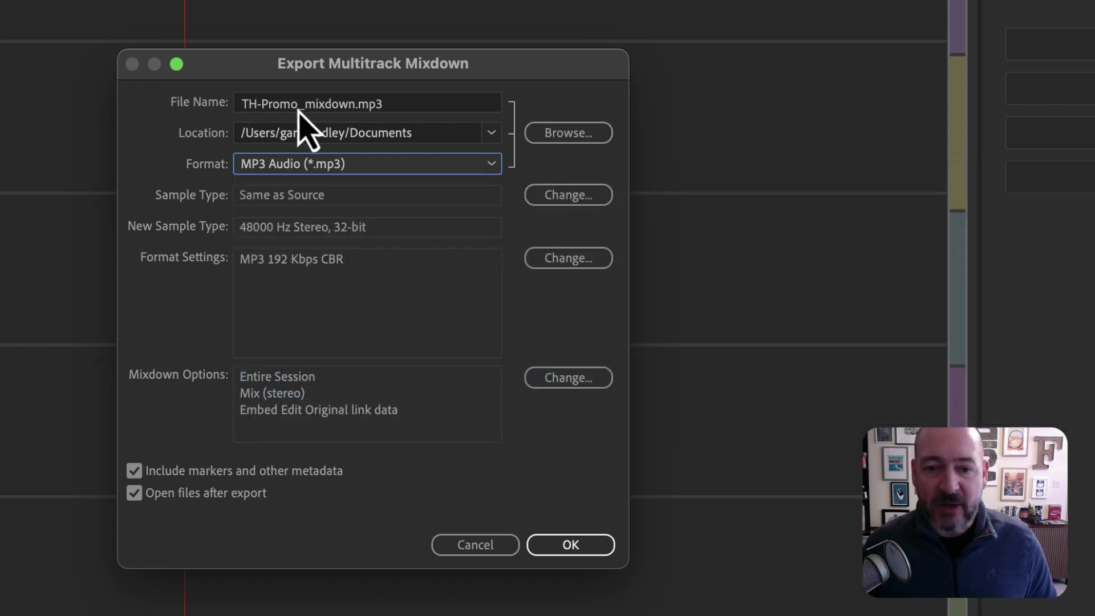
# Name the mixdown file TH-Promo-Pop.mp3
pyautogui.click(342, 105)
pyautogui.moveTo(354, 98); pyautogui.dragTo(298, 98)
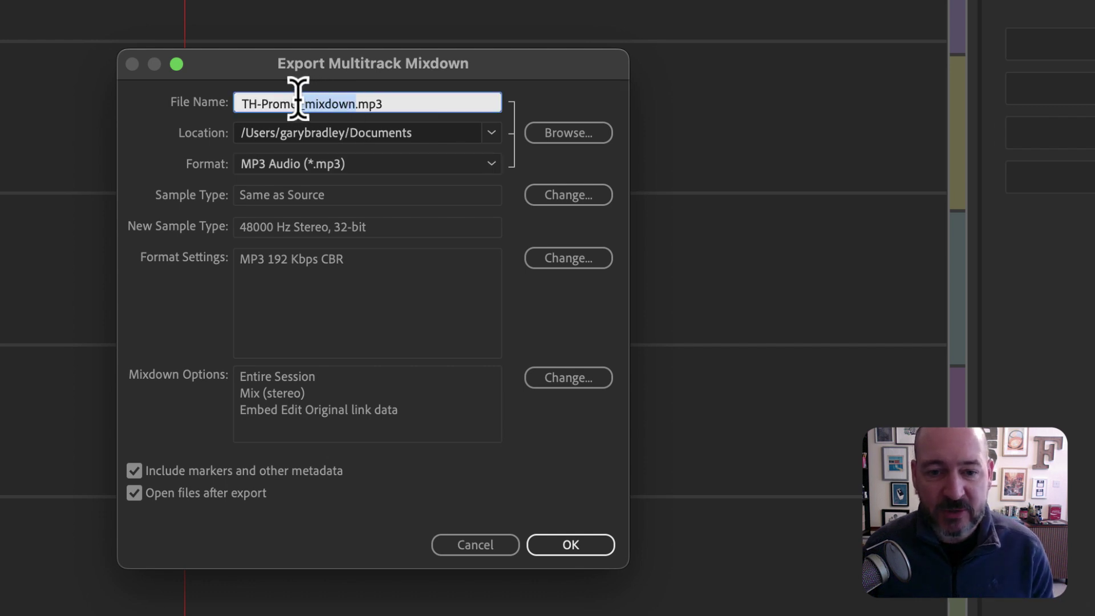
pyautogui.press('BackSpace')
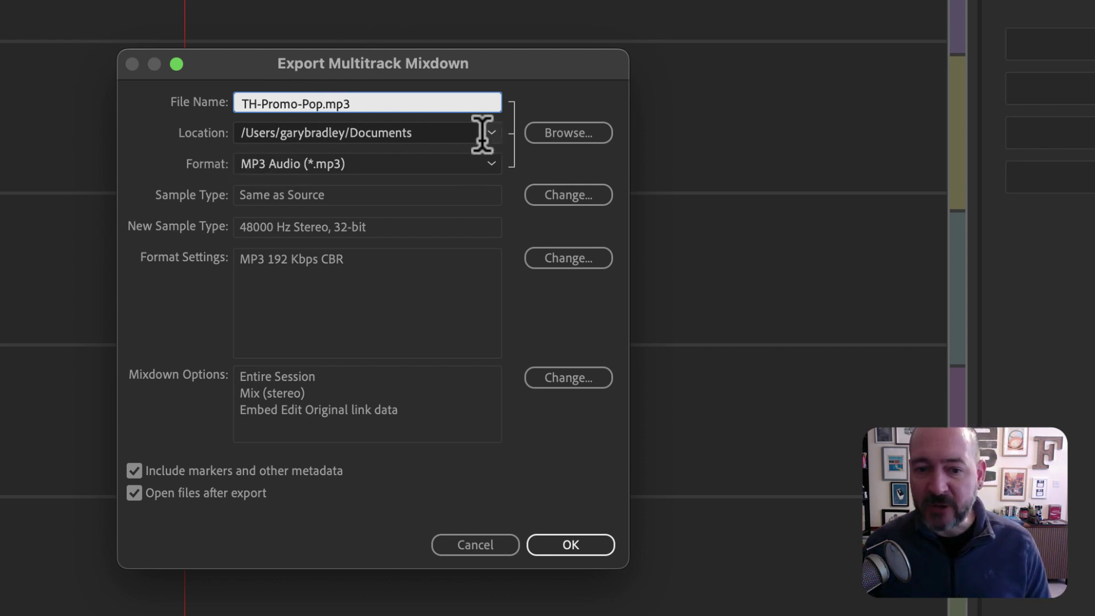
# Set the mixdown's save location to the Treehouse-Promo folder on the Desktop
pyautogui.click(539, 137)
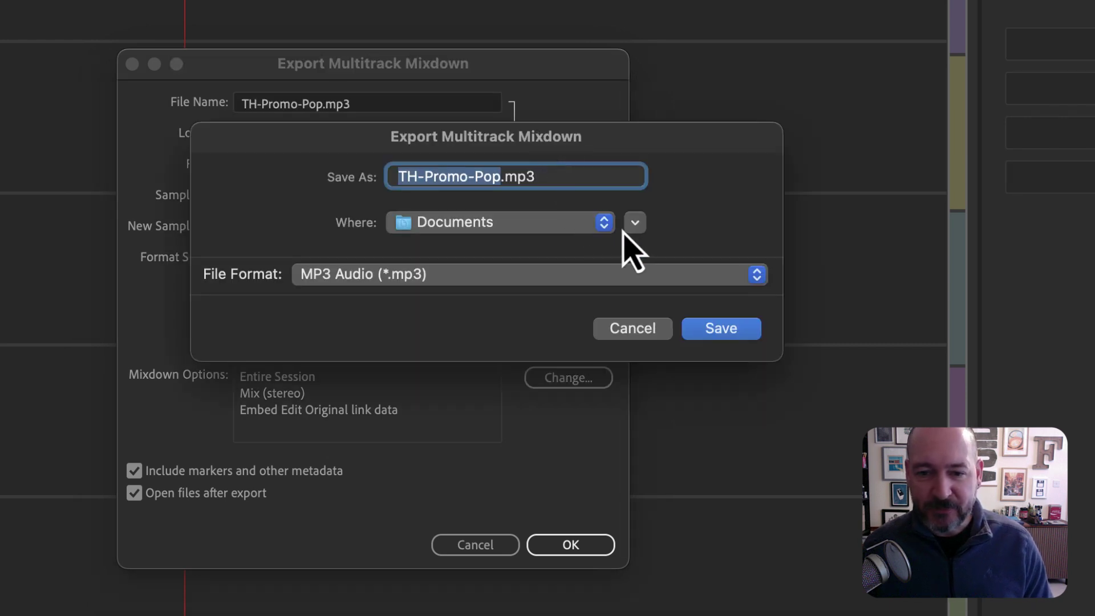
pyautogui.click(634, 223)
pyautogui.click(147, 266)
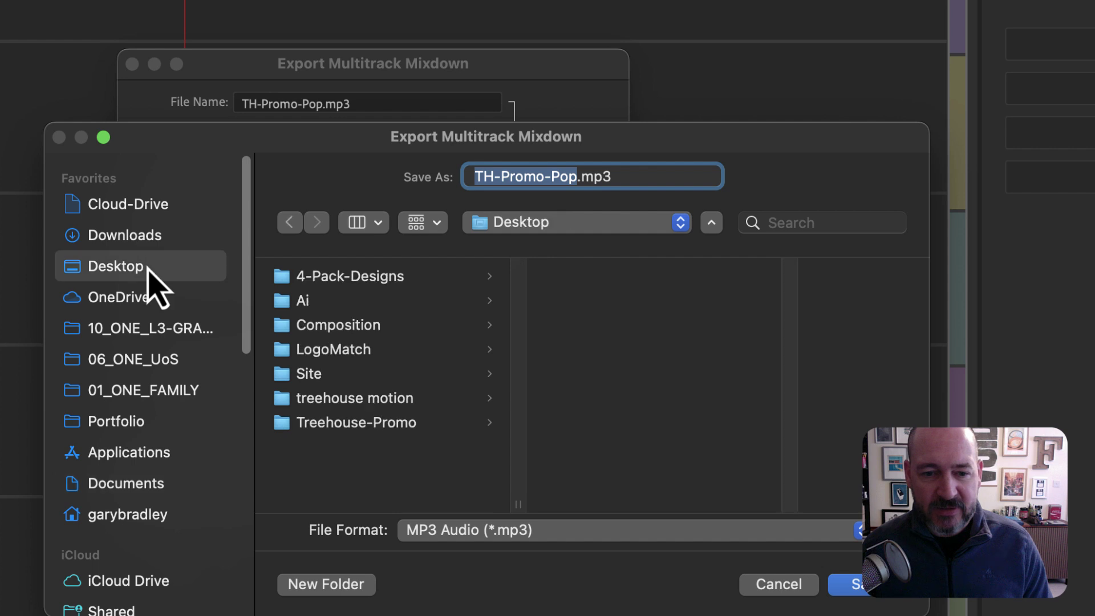
pyautogui.click(402, 427)
pyautogui.scroll(-5, 731, 383)
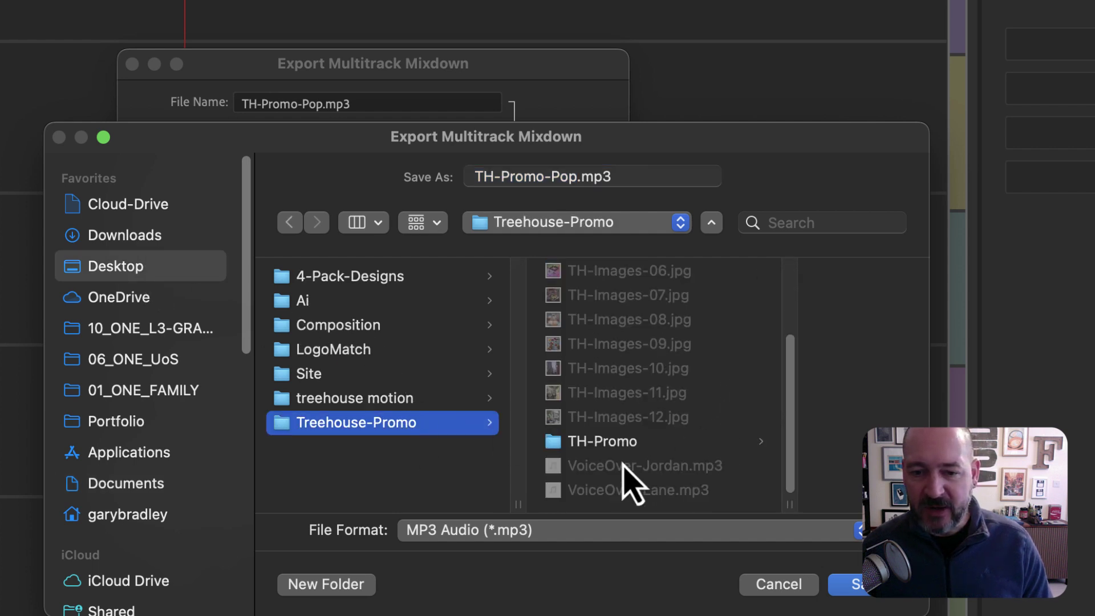
pyautogui.click(863, 593)
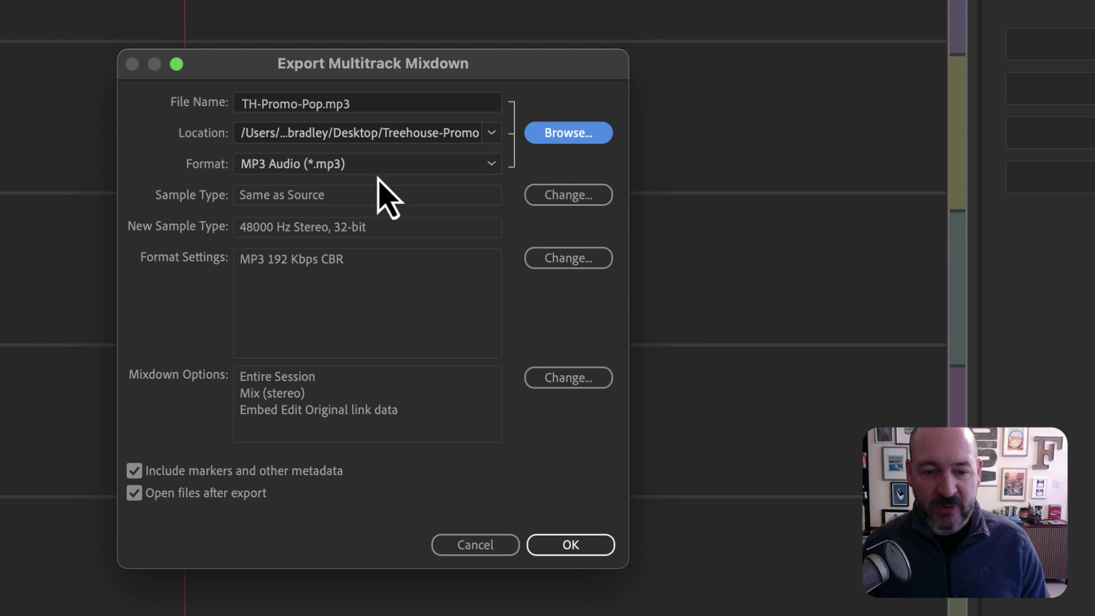
# Export the mixdown, and preview the resulting TH-Promo-Pop.mp3 from the Treehouse-Promo folder in Finder
pyautogui.click(570, 544)
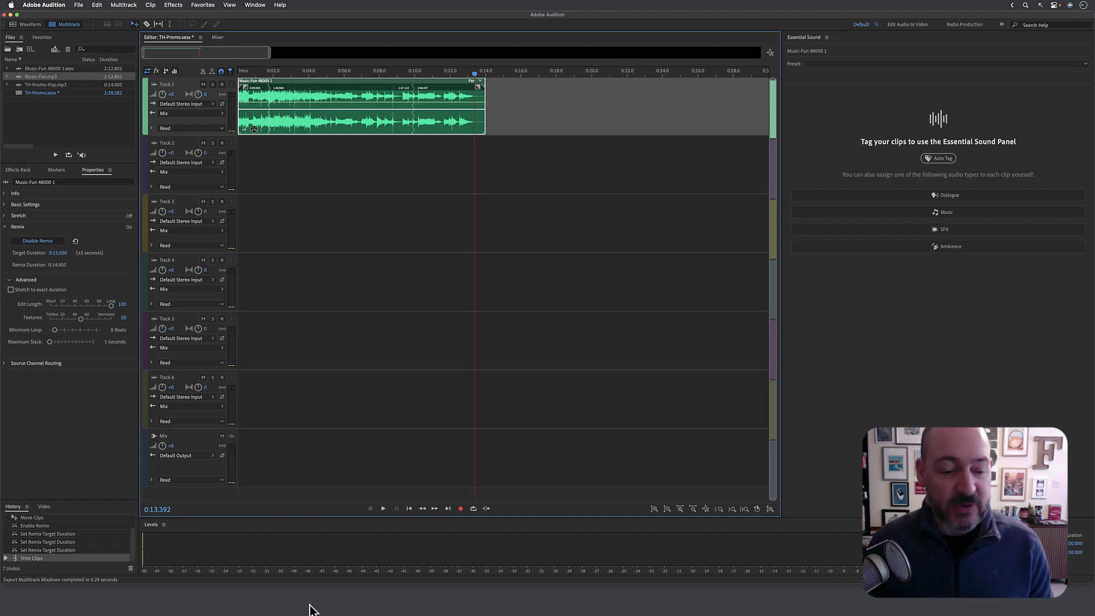
pyautogui.moveTo(307, 613)
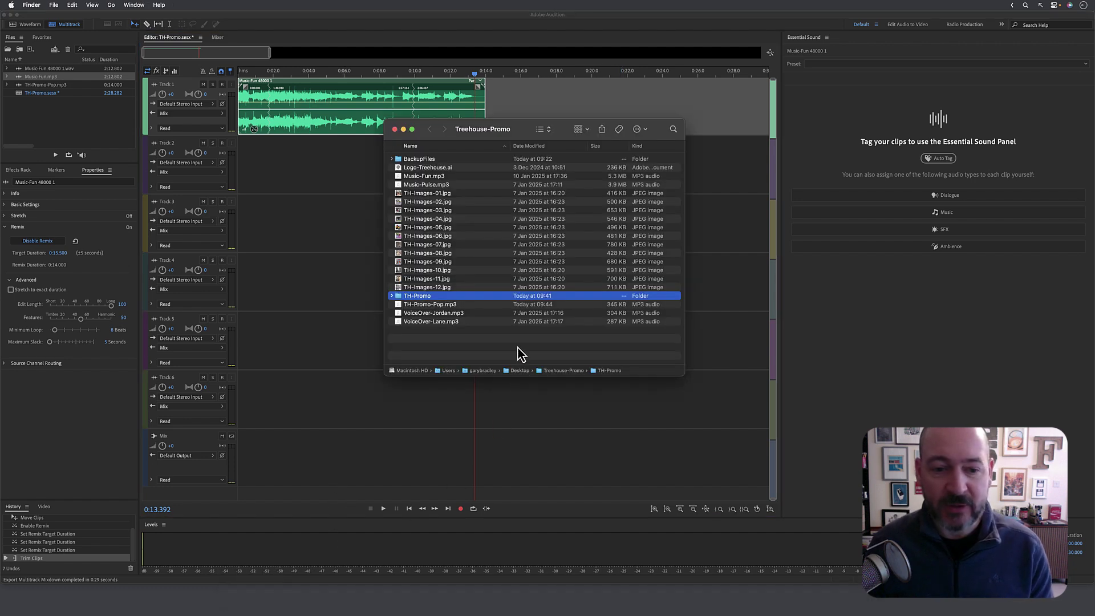
pyautogui.click(435, 342)
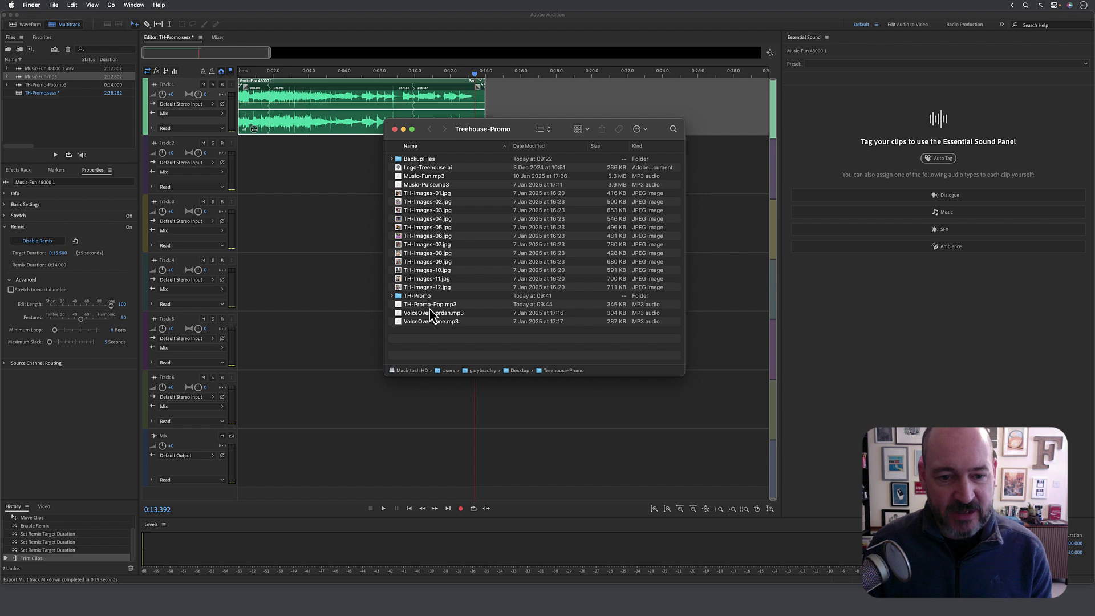
pyautogui.click(411, 306)
pyautogui.press('space')
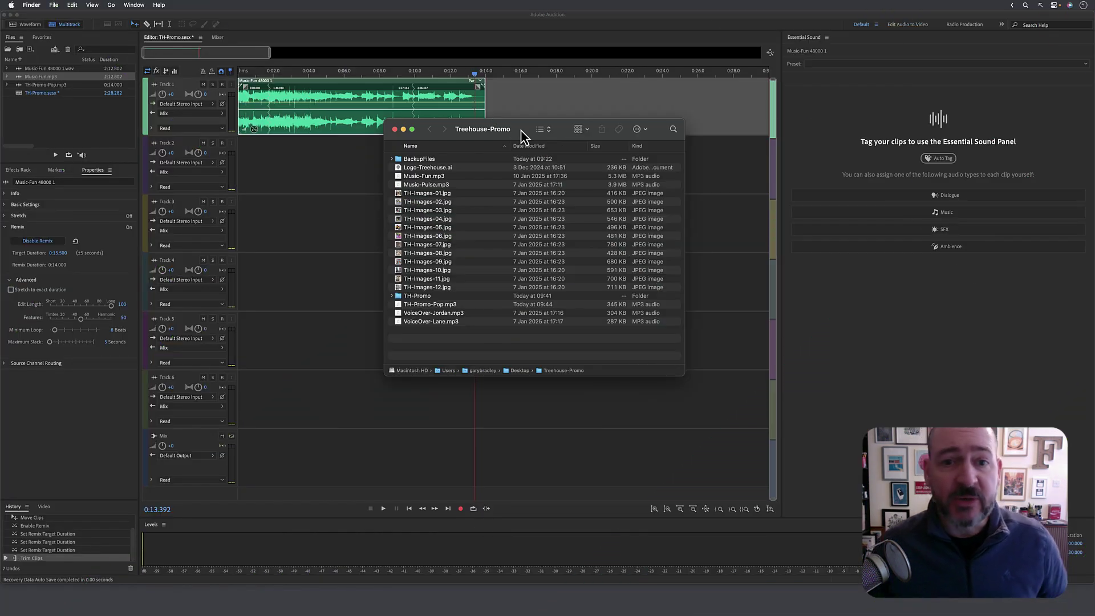
# Switch back to Audition, save the TH-Promo.sesx session and quit the application
pyautogui.click(330, 25)
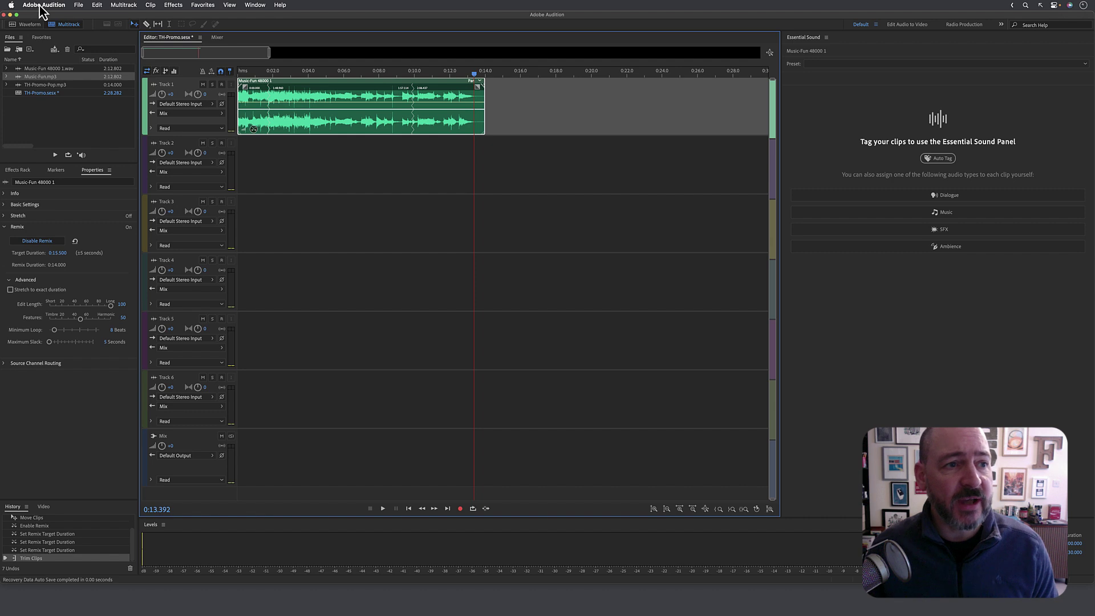
pyautogui.click(79, 6)
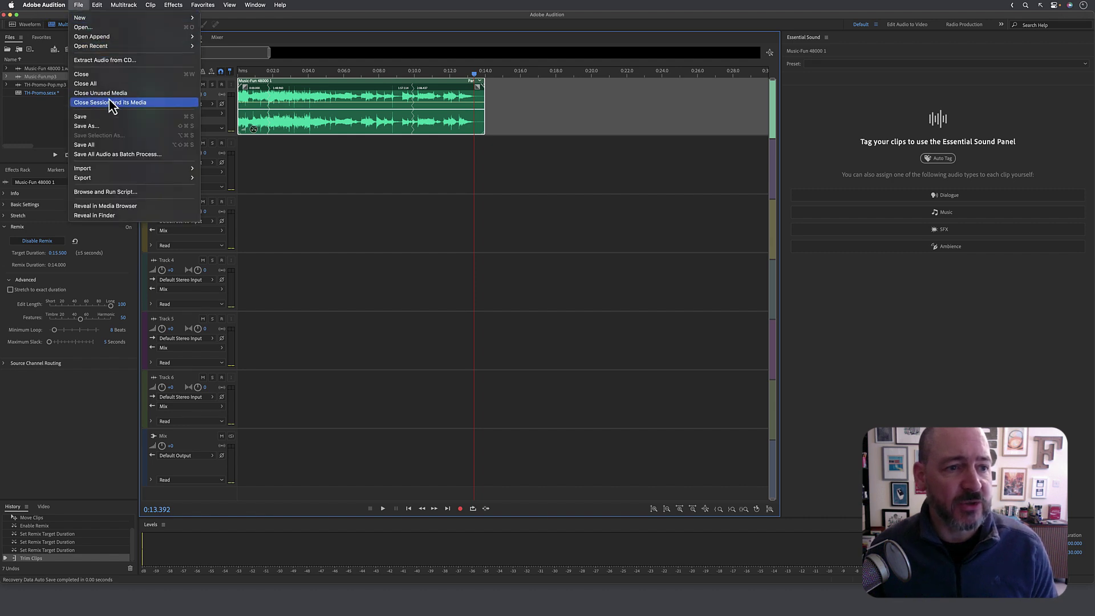
pyautogui.click(111, 119)
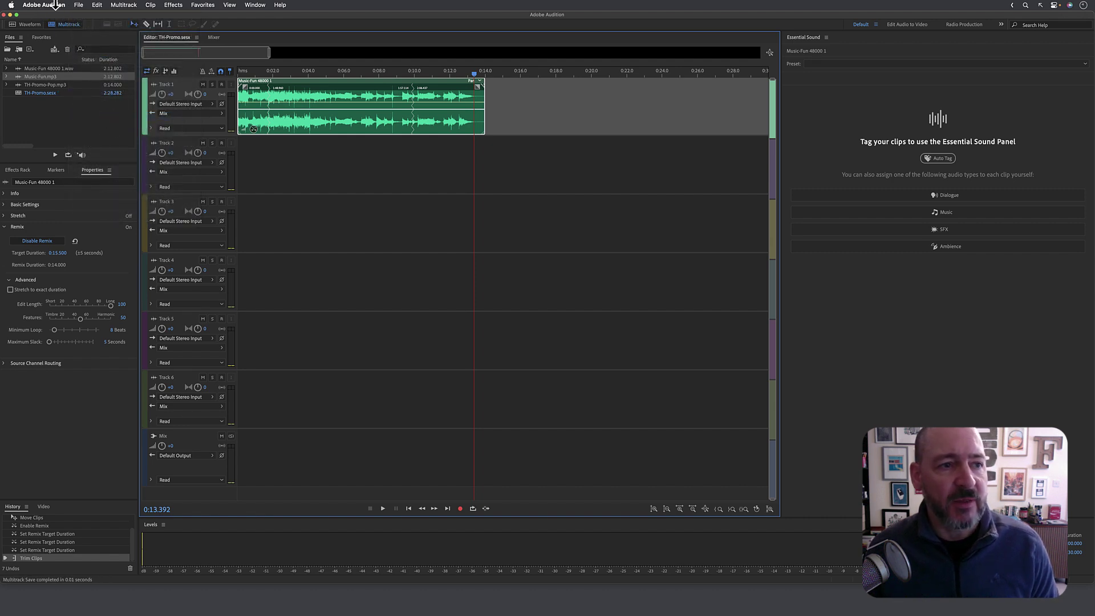
pyautogui.click(55, 5)
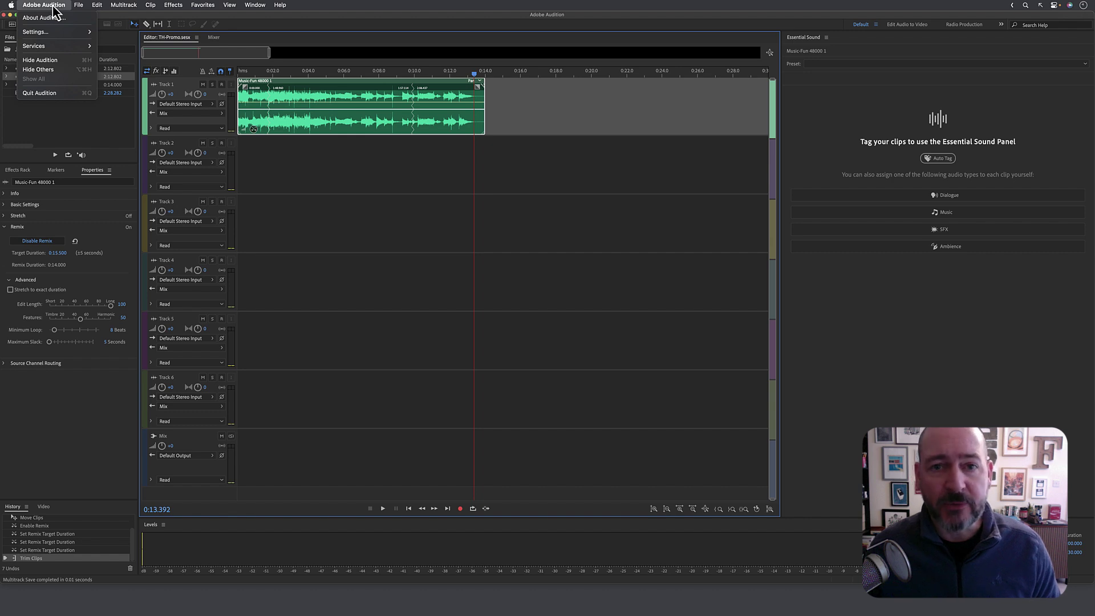
pyautogui.click(65, 93)
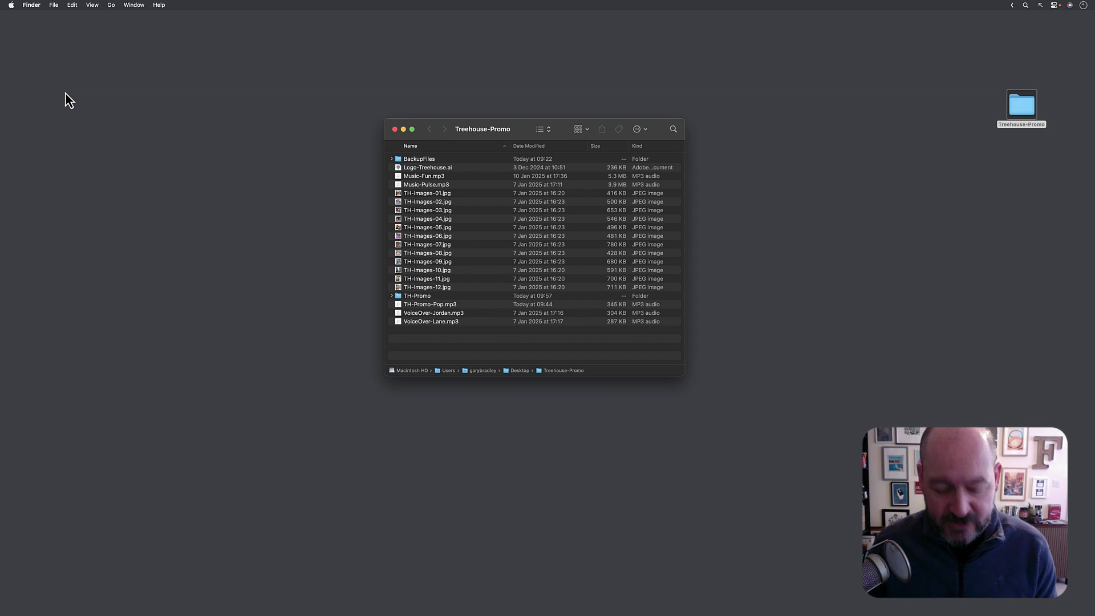
# Search for After Effects with Spotlight and launch Adobe After Effects 2024
pyautogui.press('super+space')
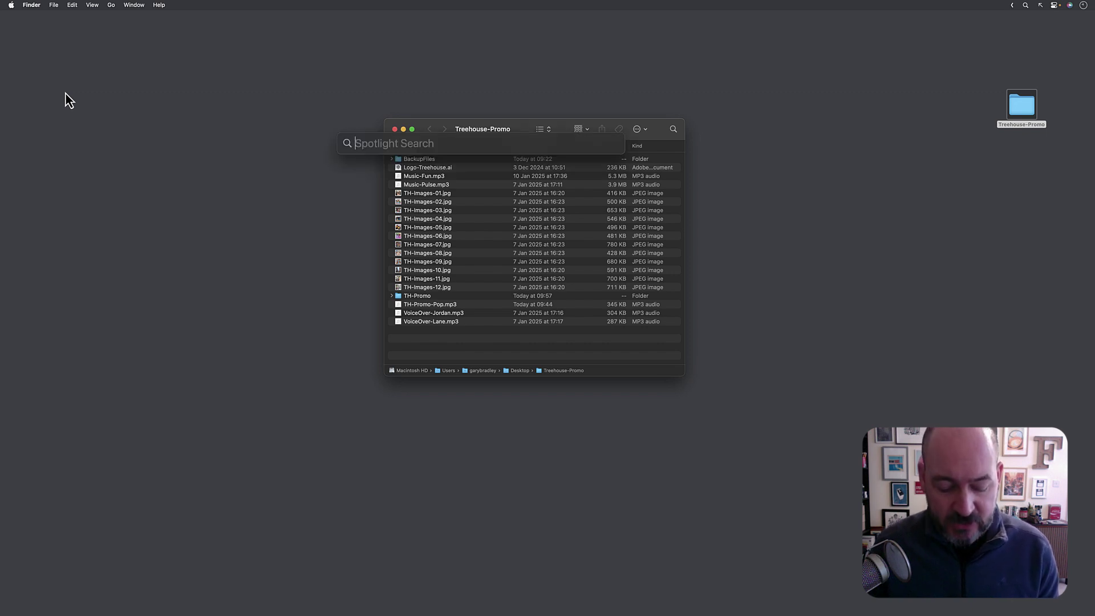
pyautogui.write('after')
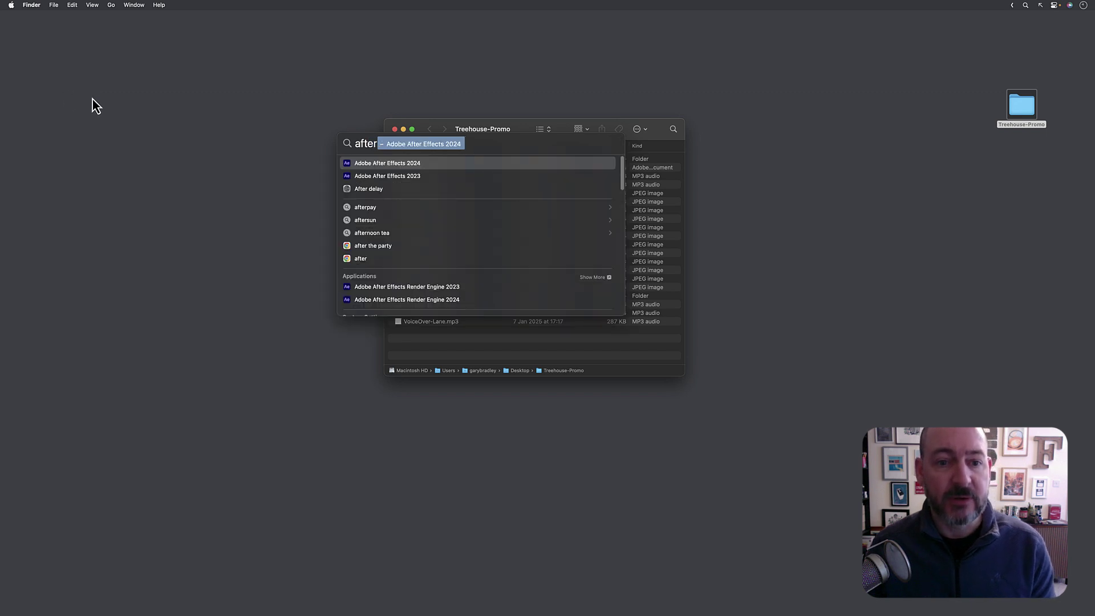
pyautogui.click(426, 166)
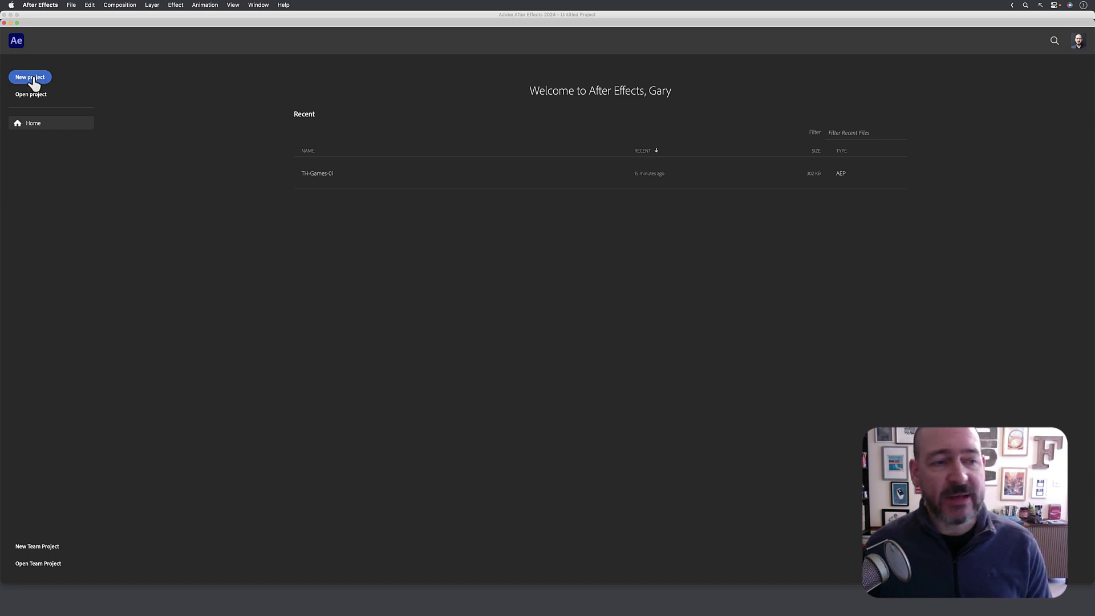
# Create a new project and reset the Default workspace to its saved layout
pyautogui.click(71, 5)
pyautogui.moveTo(76, 20)
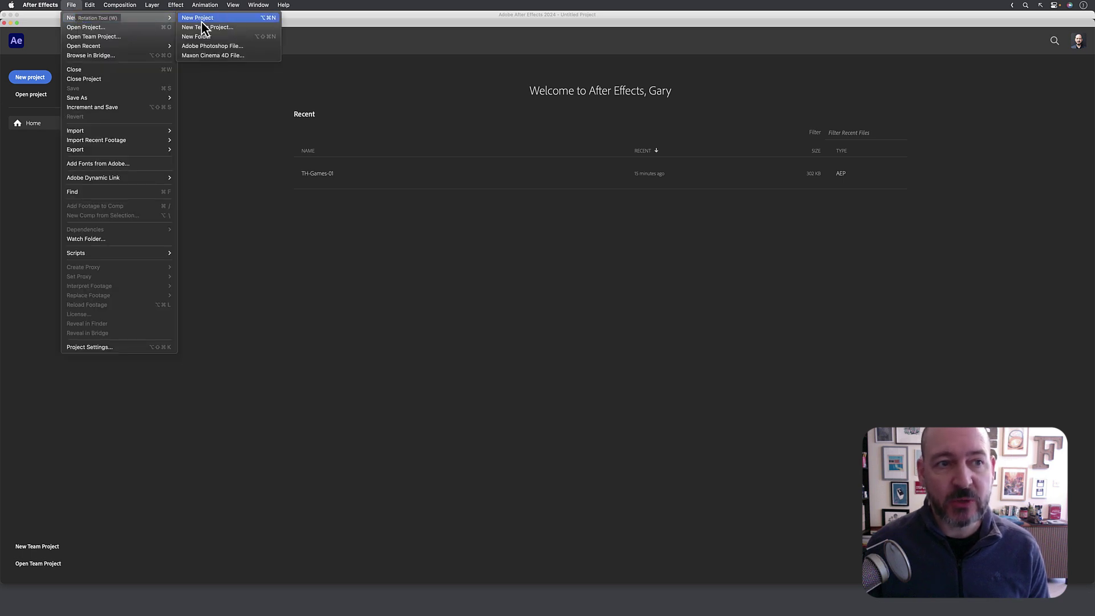
pyautogui.click(72, 5)
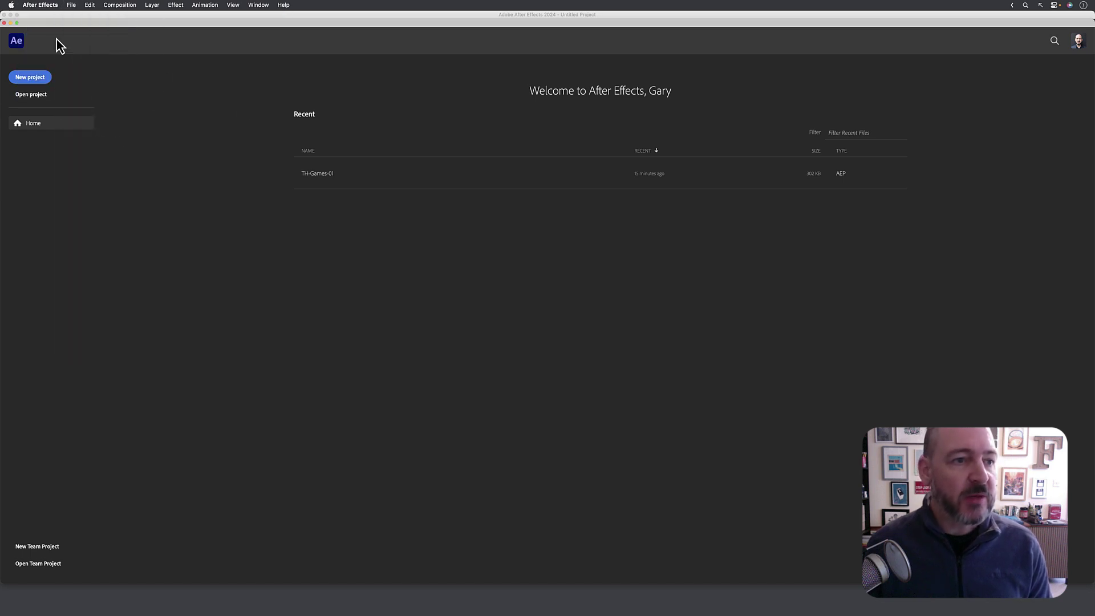
pyautogui.click(31, 77)
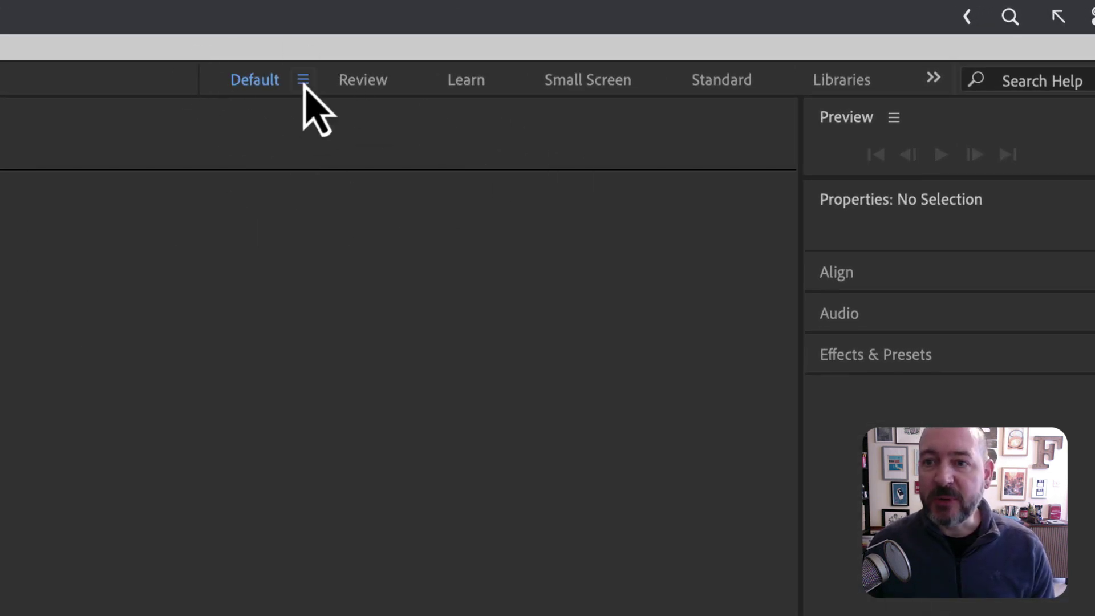
pyautogui.click(302, 80)
pyautogui.click(319, 117)
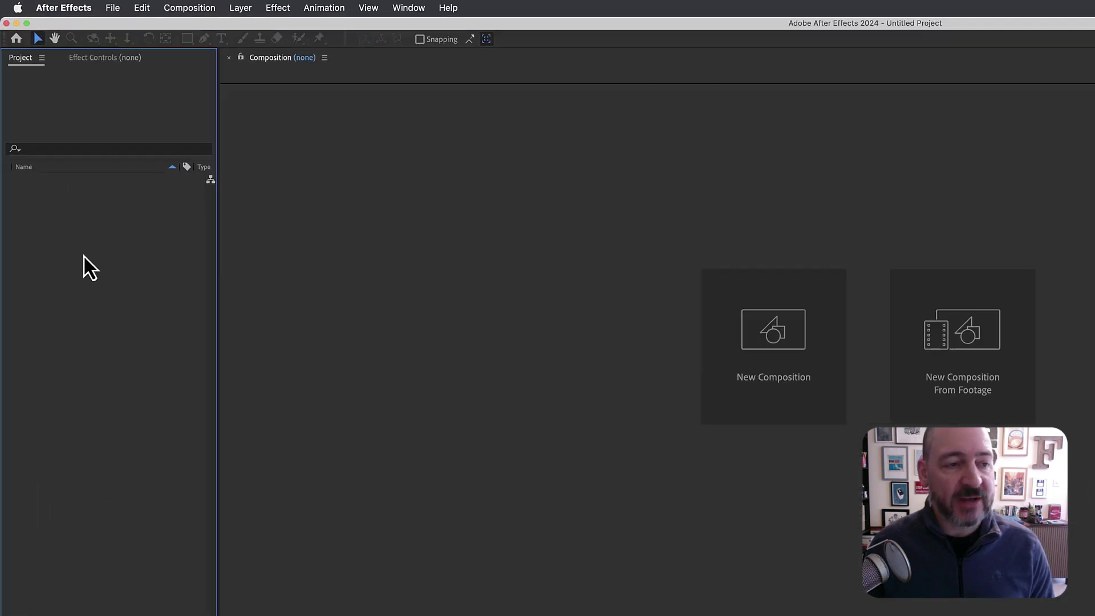
# Import TH-Images-01.jpg through TH-Images-12.jpg from the Treehouse-Promo folder as separate footage items, not as an image sequence
pyautogui.rightClick(120, 325)
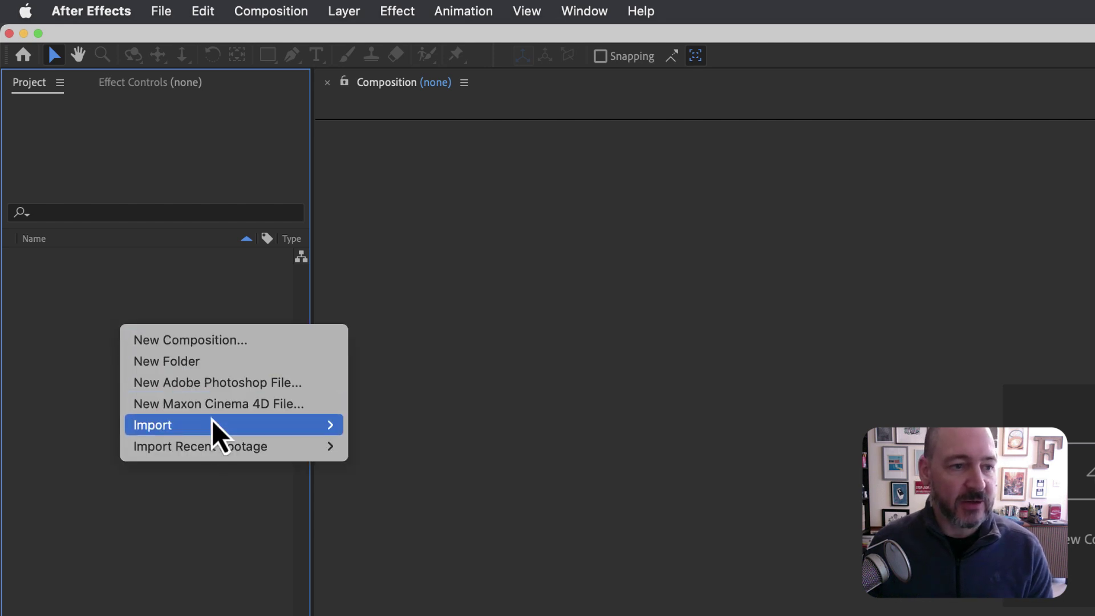
pyautogui.moveTo(211, 429)
pyautogui.click(398, 425)
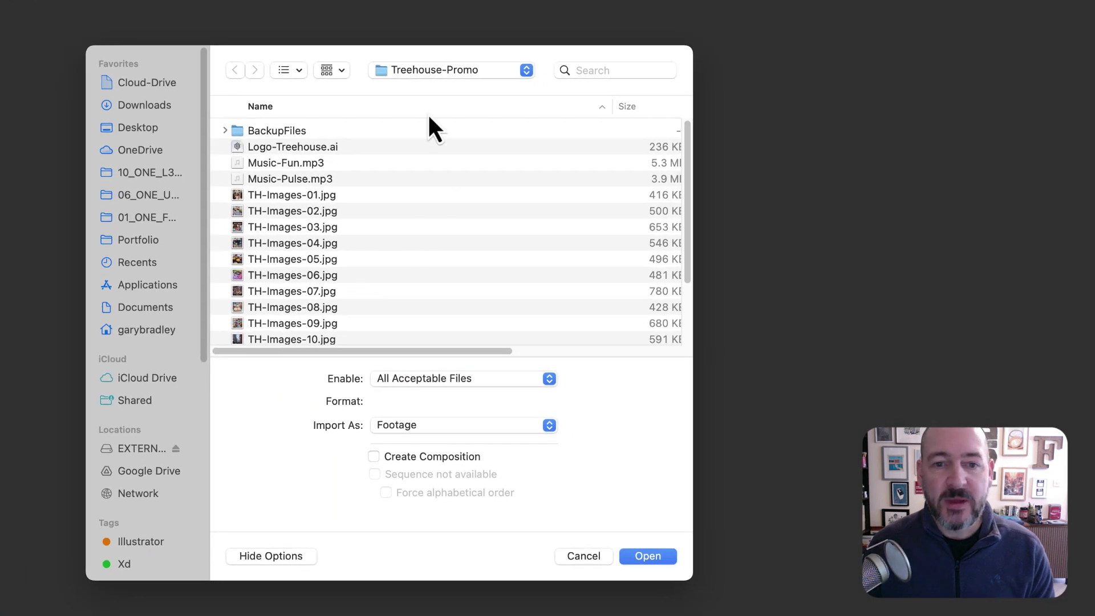
pyautogui.click(310, 195)
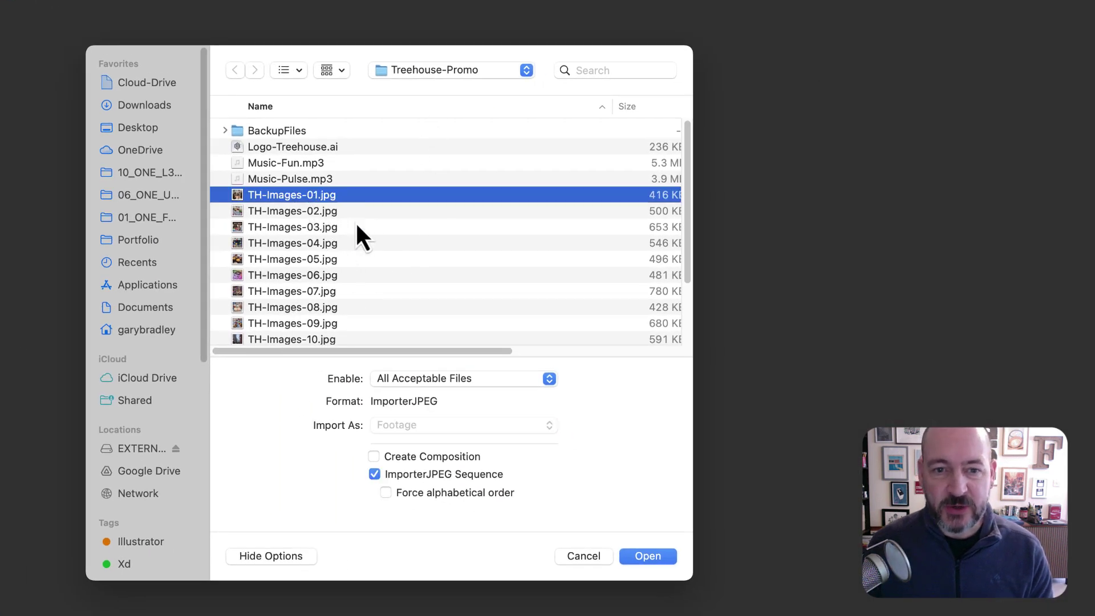
pyautogui.scroll(-2, 319, 174)
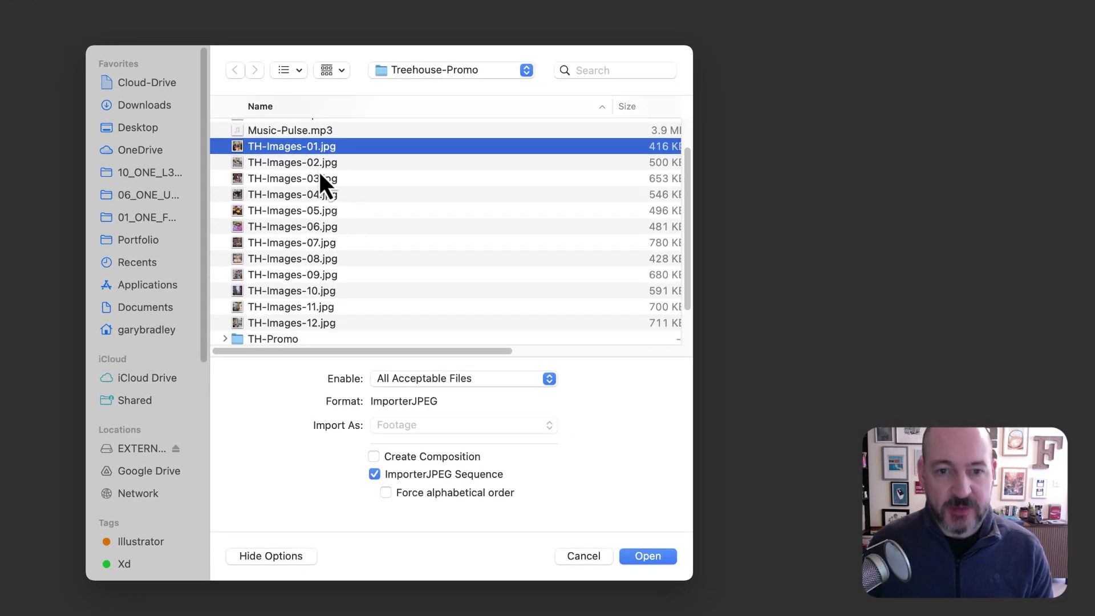
pyautogui.keyDown('shift'); pyautogui.click(316, 323); pyautogui.keyUp('shift')
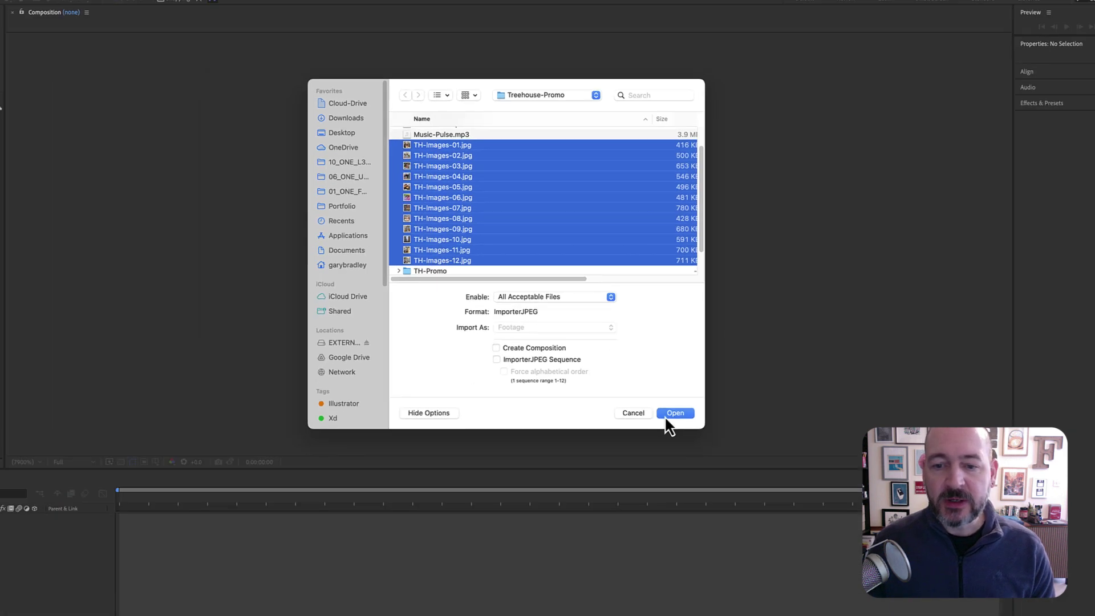
pyautogui.click(666, 416)
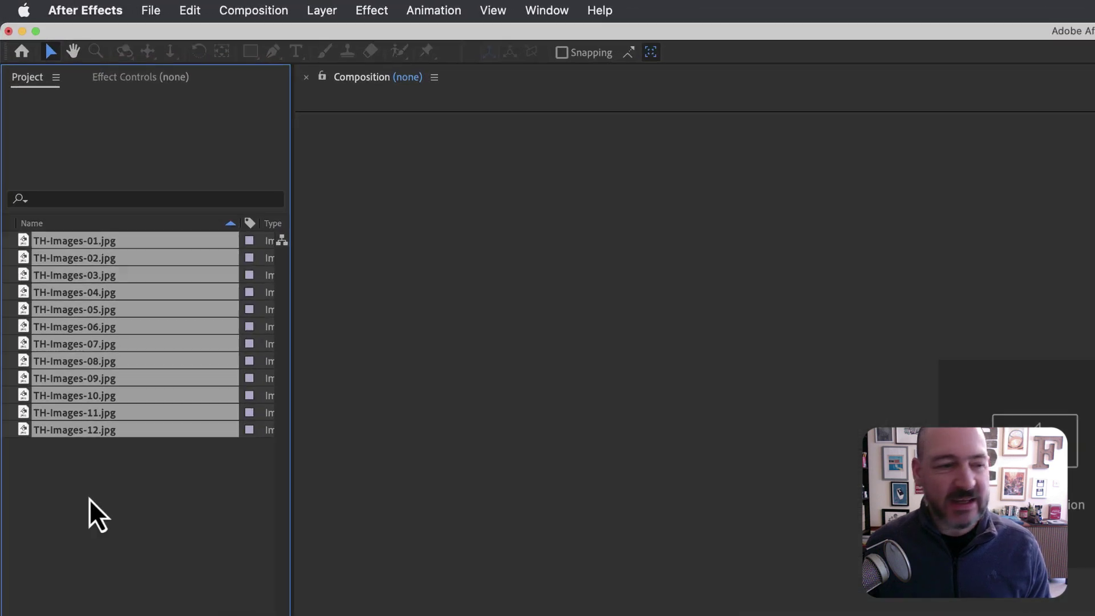
# Create a project folder named Stills and move all twelve TH-Images files into it
pyautogui.rightClick(87, 472)
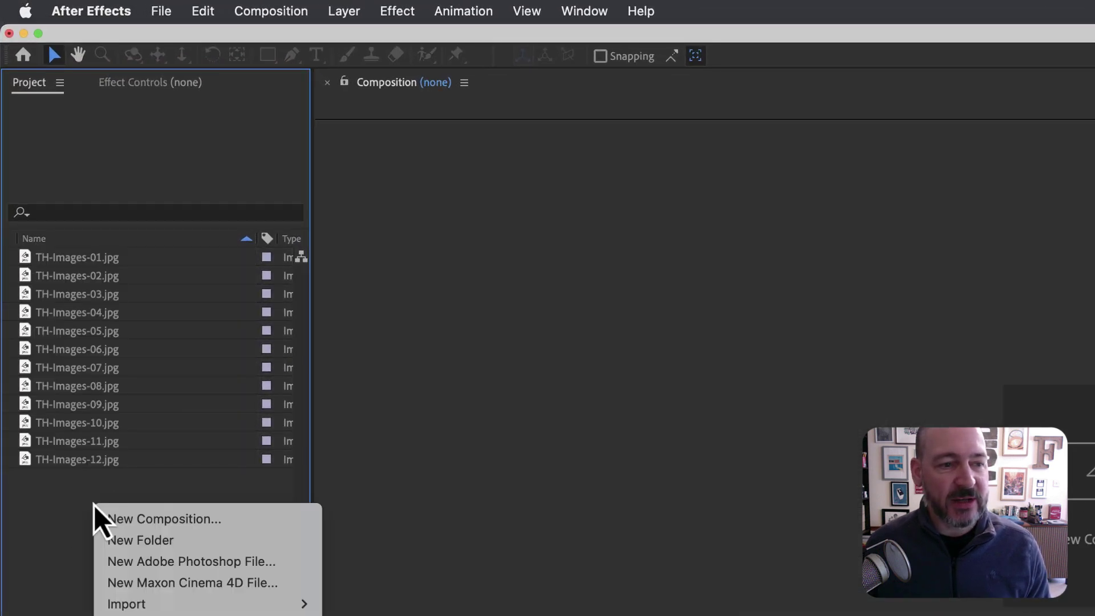
pyautogui.click(122, 540)
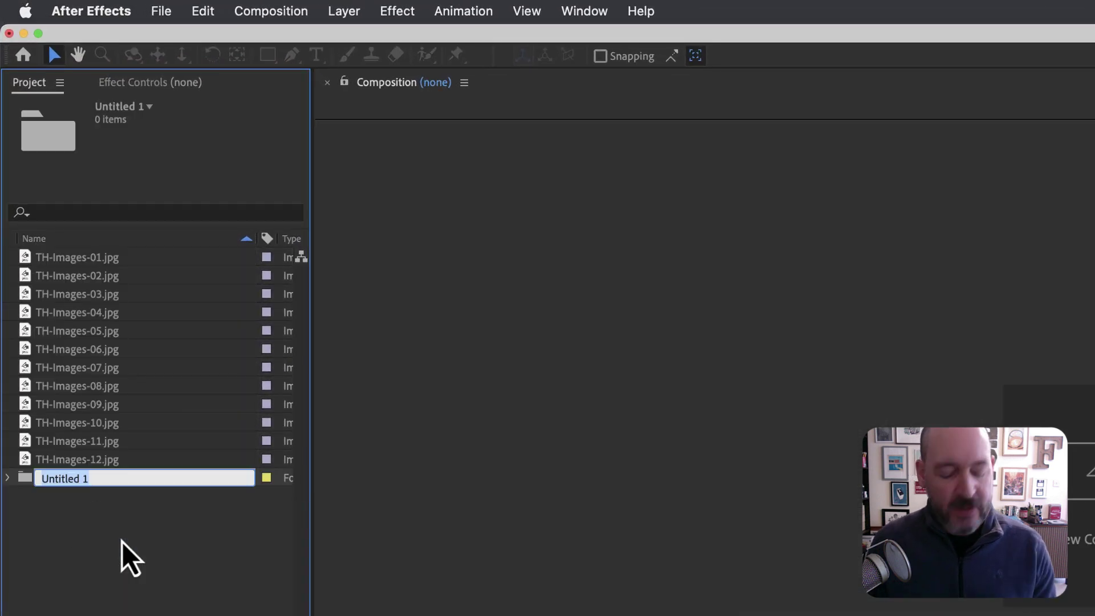
pyautogui.write('Stills')
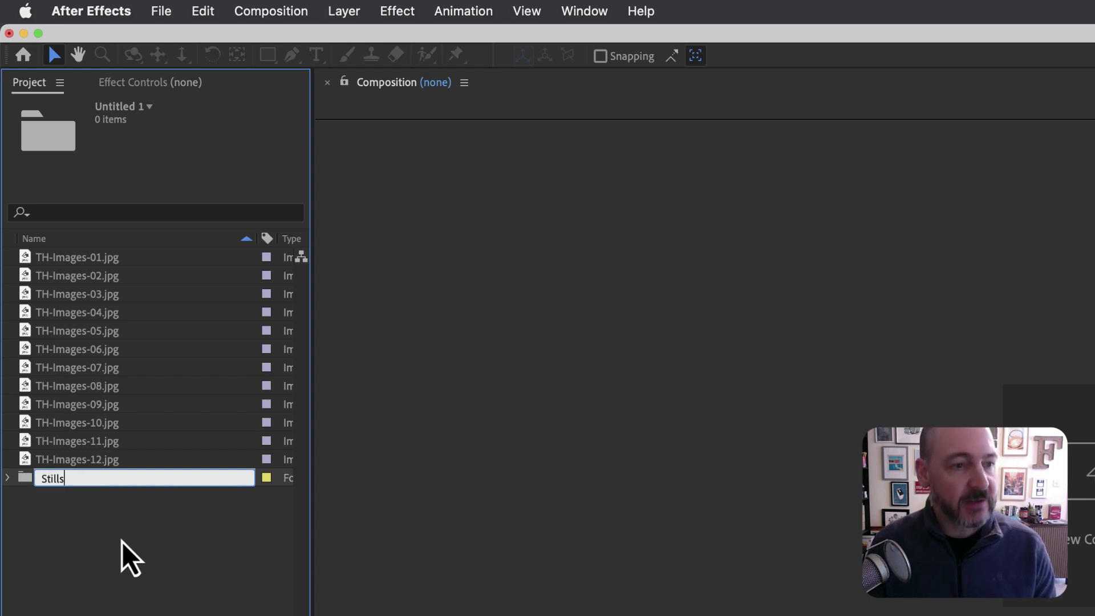
pyautogui.press('Return')
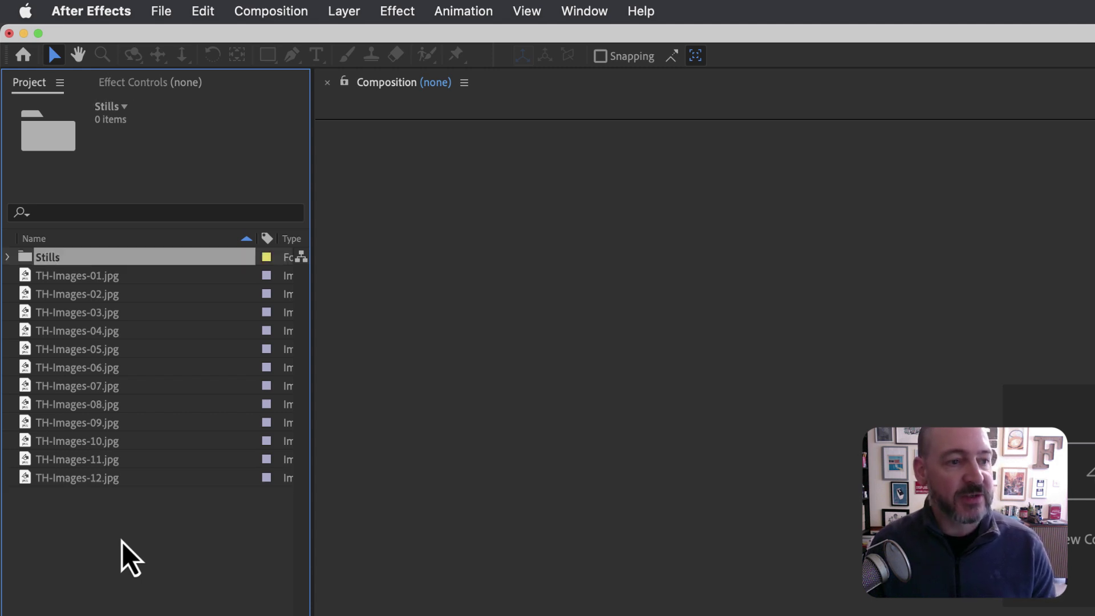
pyautogui.click(101, 278)
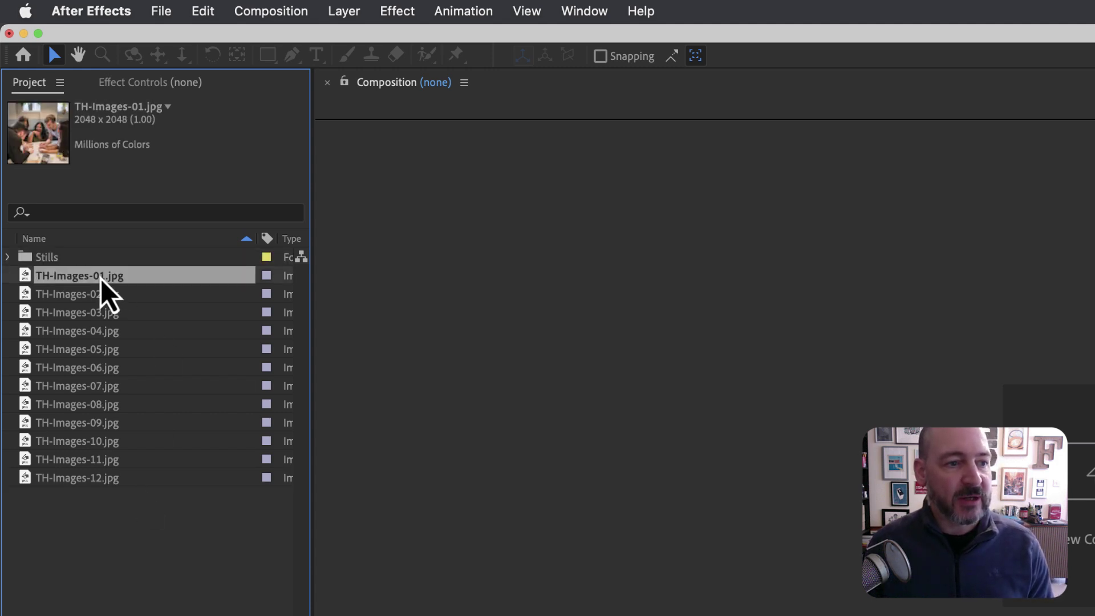
pyautogui.keyDown('shift'); pyautogui.click(94, 484); pyautogui.keyUp('shift')
pyautogui.moveTo(29, 276); pyautogui.dragTo(27, 260)
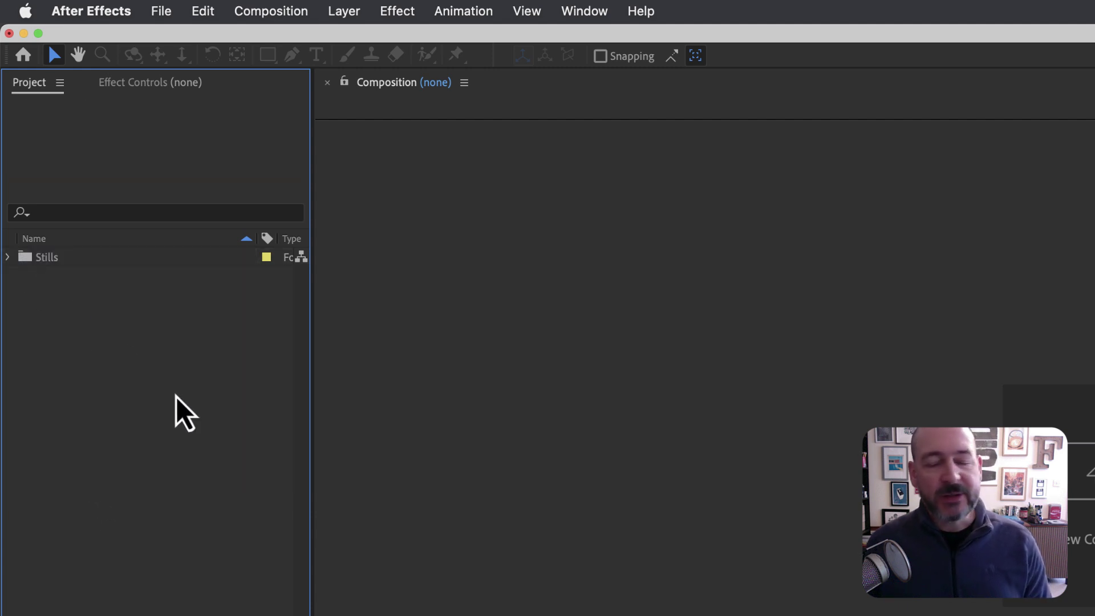
# Create a second project folder named Audio at the same level as the Stills folder
pyautogui.rightClick(96, 338)
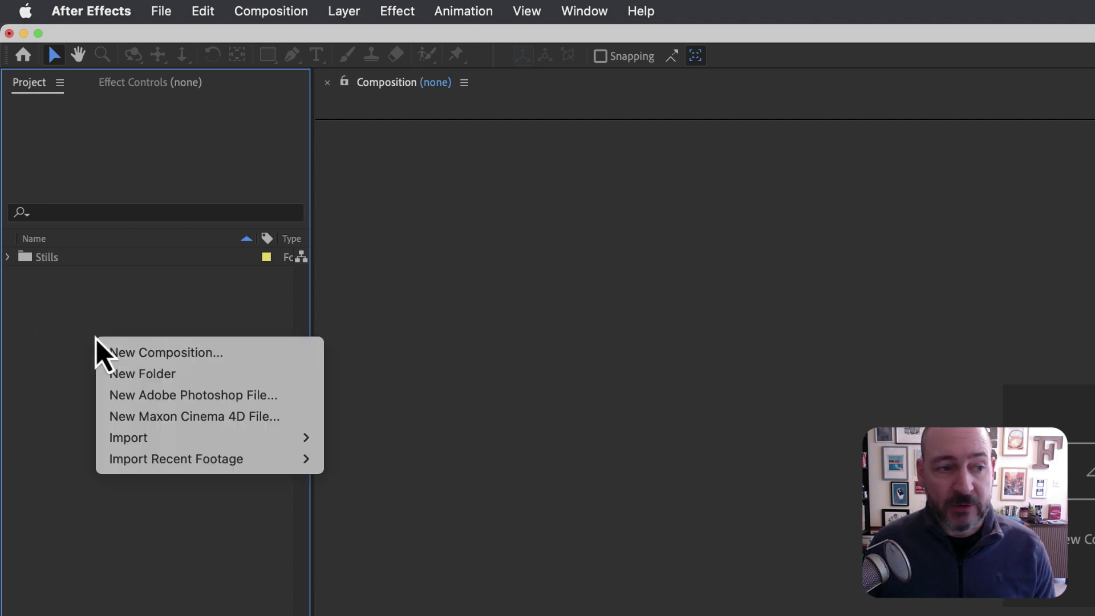
pyautogui.click(111, 370)
pyautogui.write('Audio')
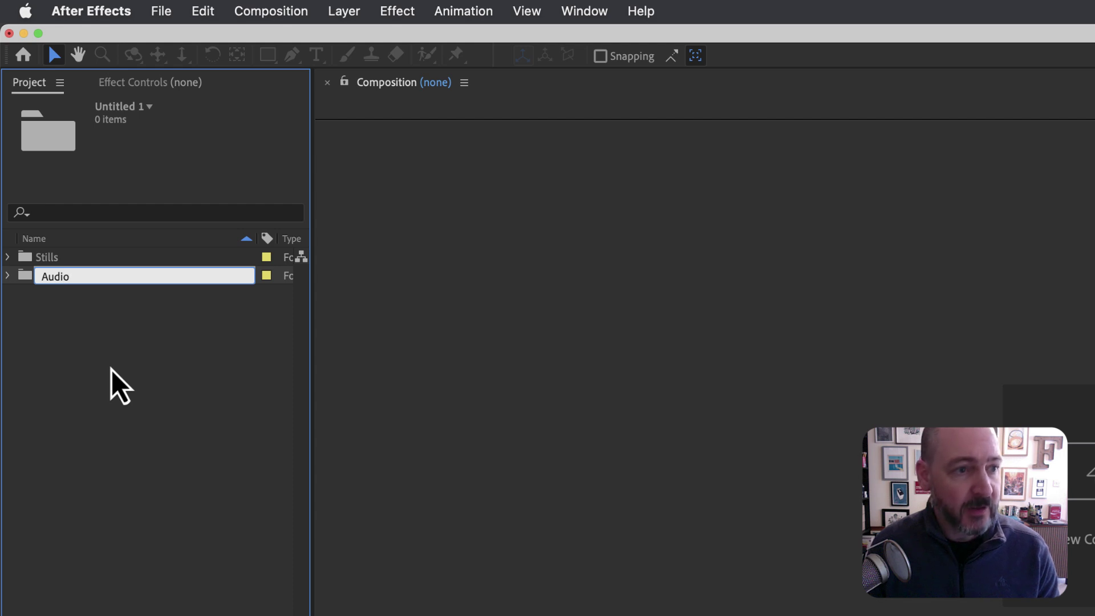
pyautogui.press('Return')
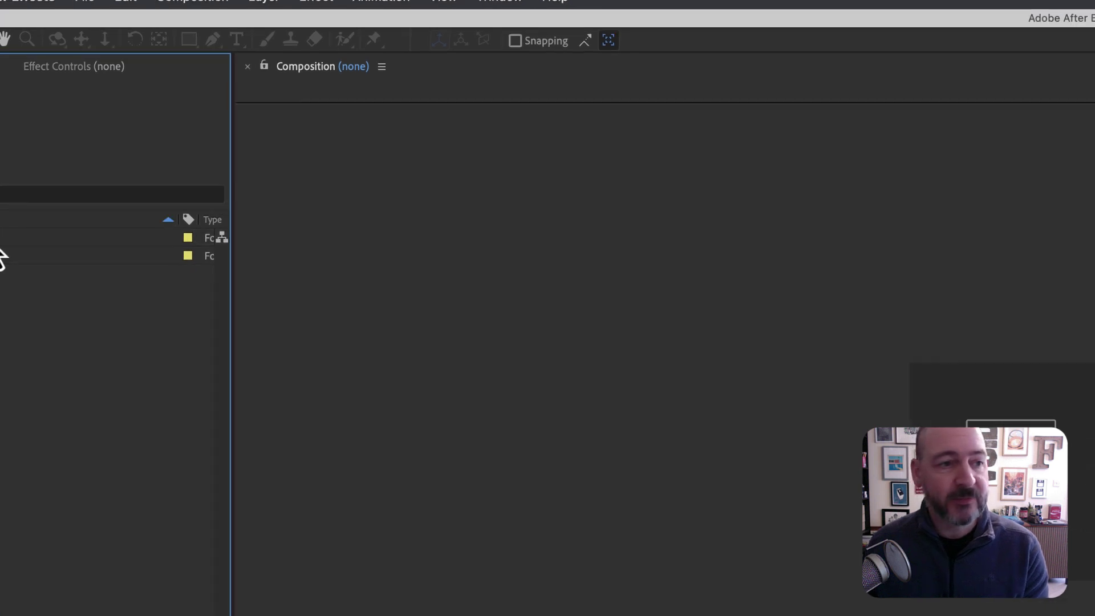
# Import TH-Promo-Pop.mp3 and VoiceOver-Jordan.mp3 from Treehouse-Promo into the Audio folder
pyautogui.press('super+i')
pyautogui.scroll(-5, 323, 193)
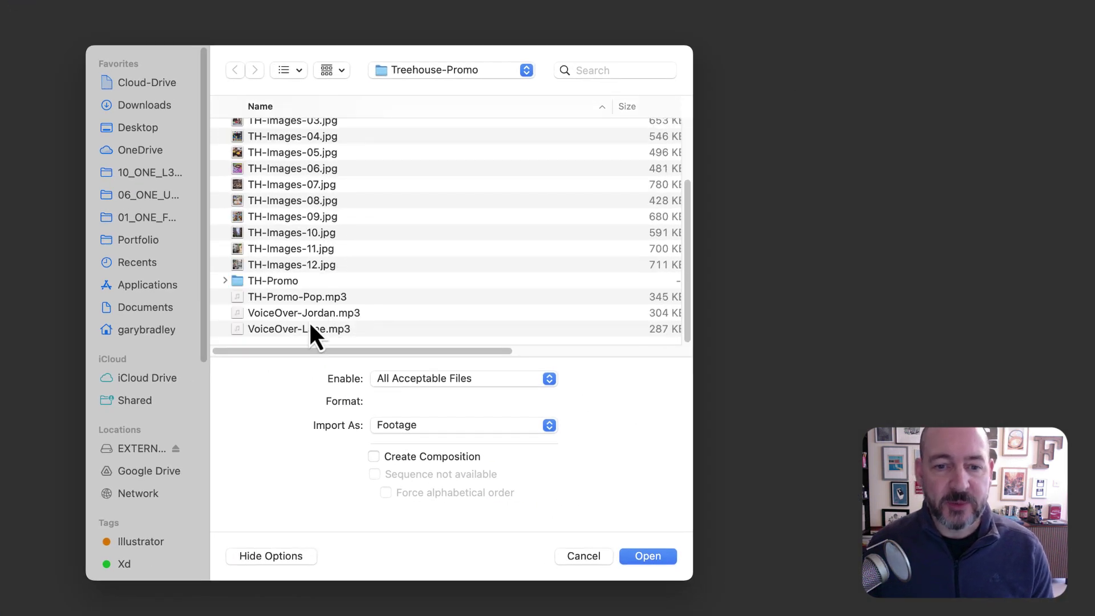
pyautogui.click(273, 302)
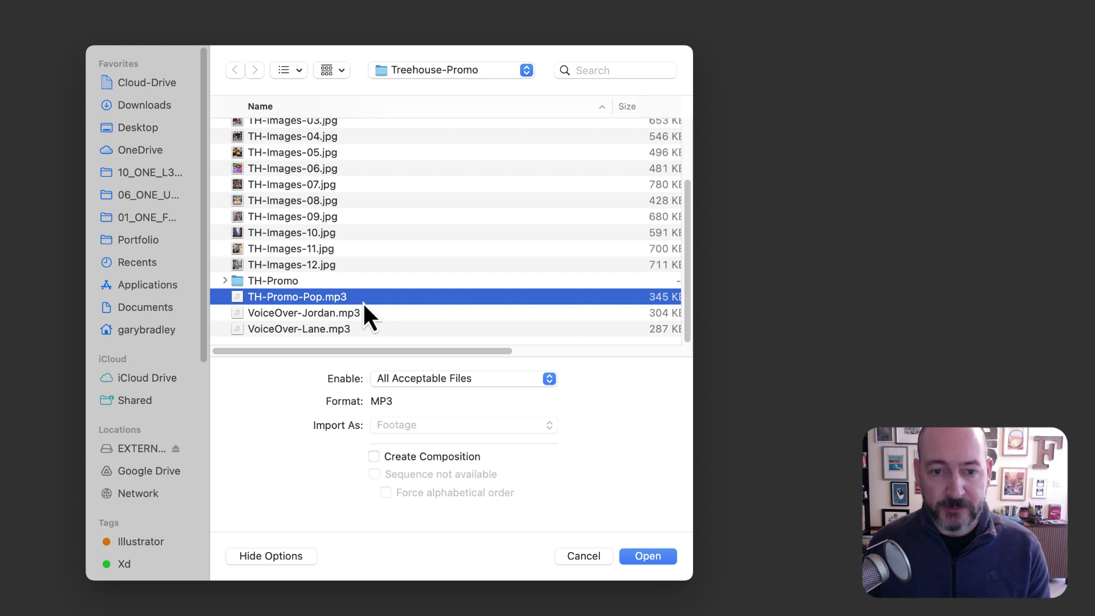
pyautogui.keyDown('shift'); pyautogui.click(323, 313); pyautogui.keyUp('shift')
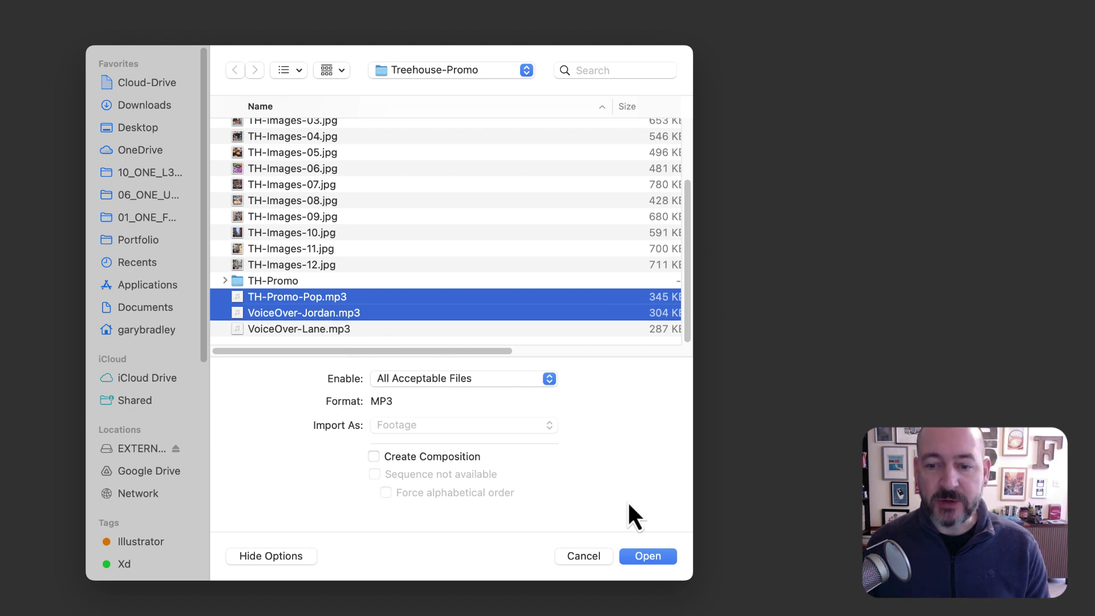
pyautogui.click(636, 560)
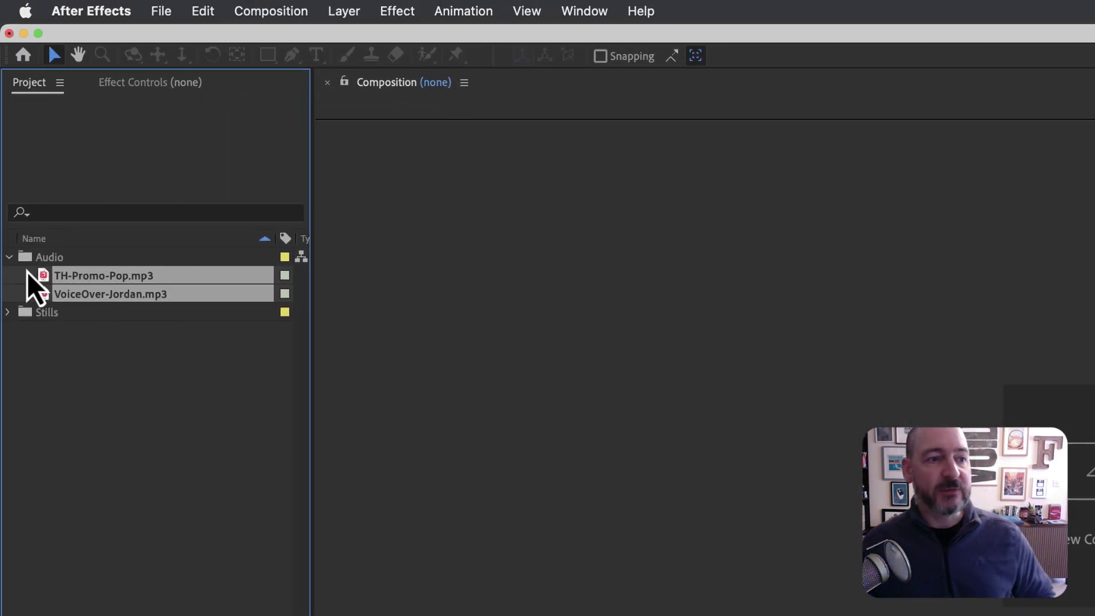
# Expand the Stills folder, deselect all project items, and start a new composition named TH-Games
pyautogui.click(8, 312)
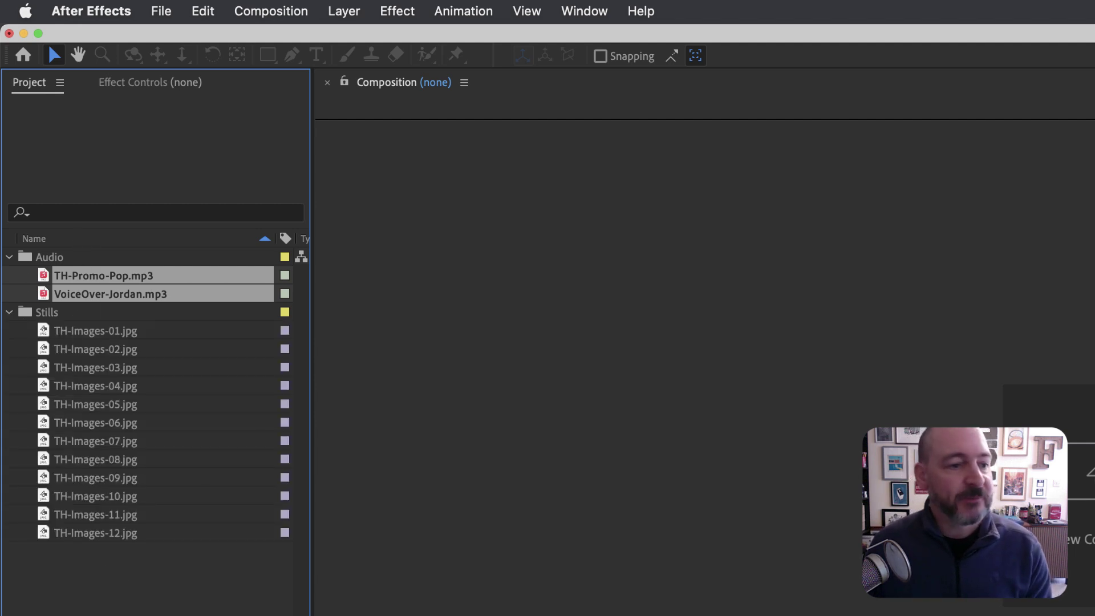
pyautogui.press('super+shift+a')
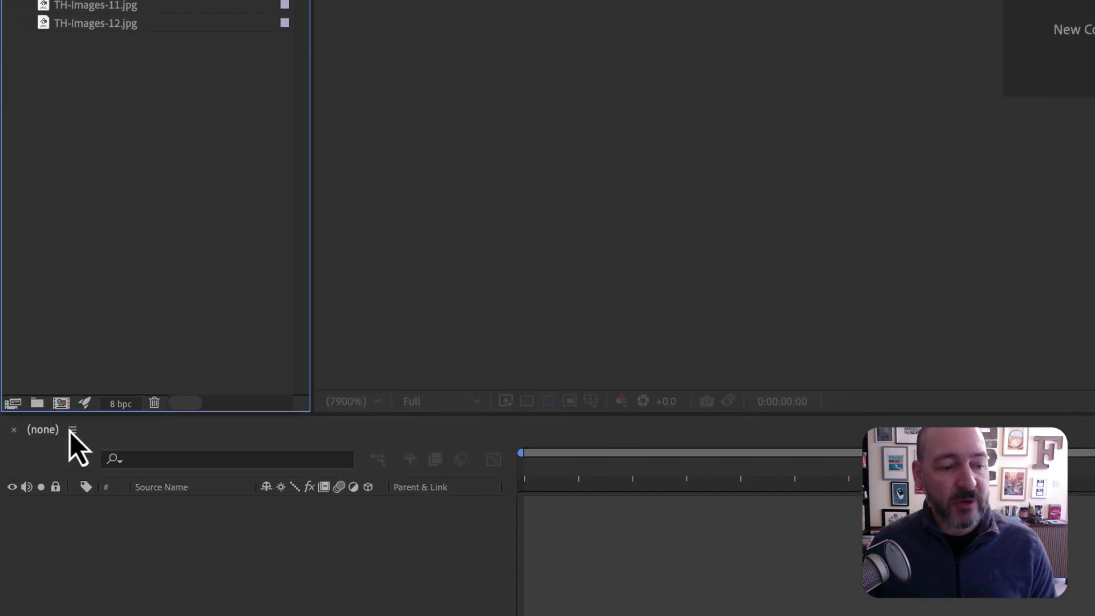
pyautogui.click(63, 398)
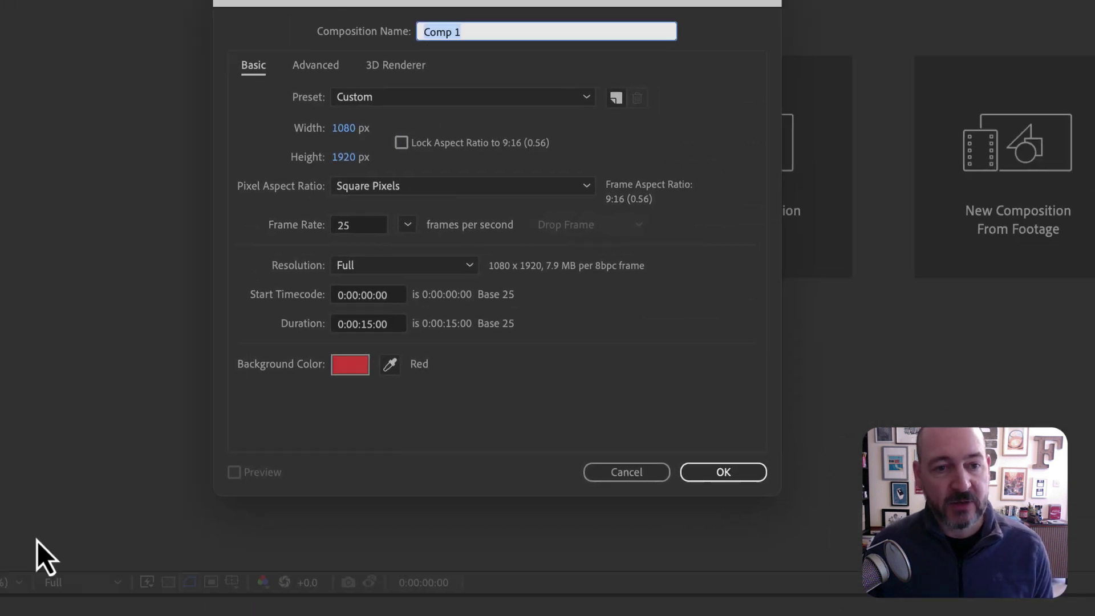
pyautogui.write('T')
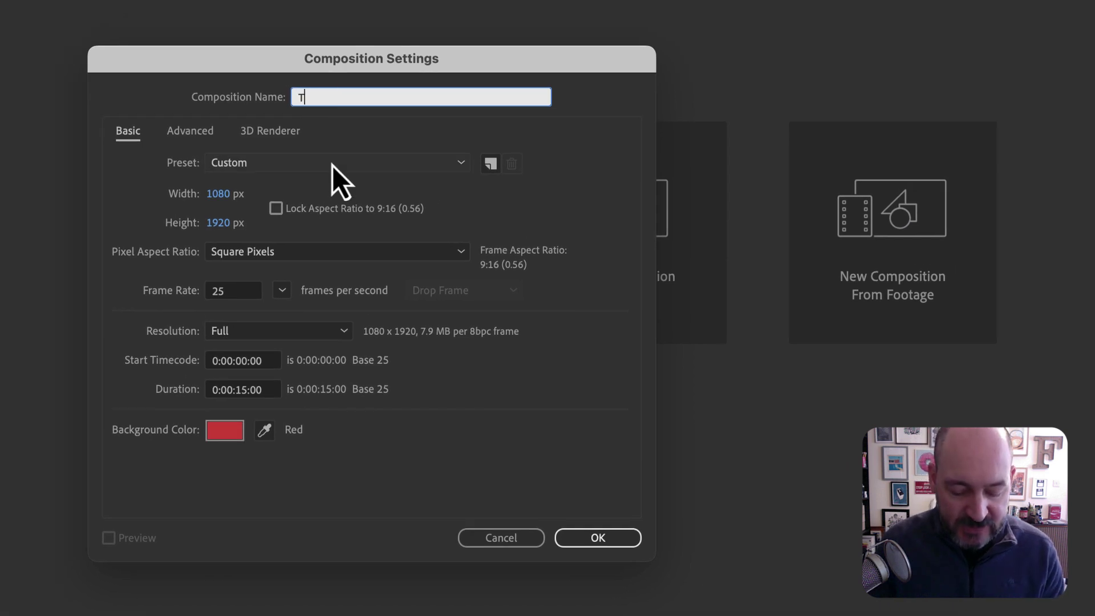
pyautogui.write('H-Games')
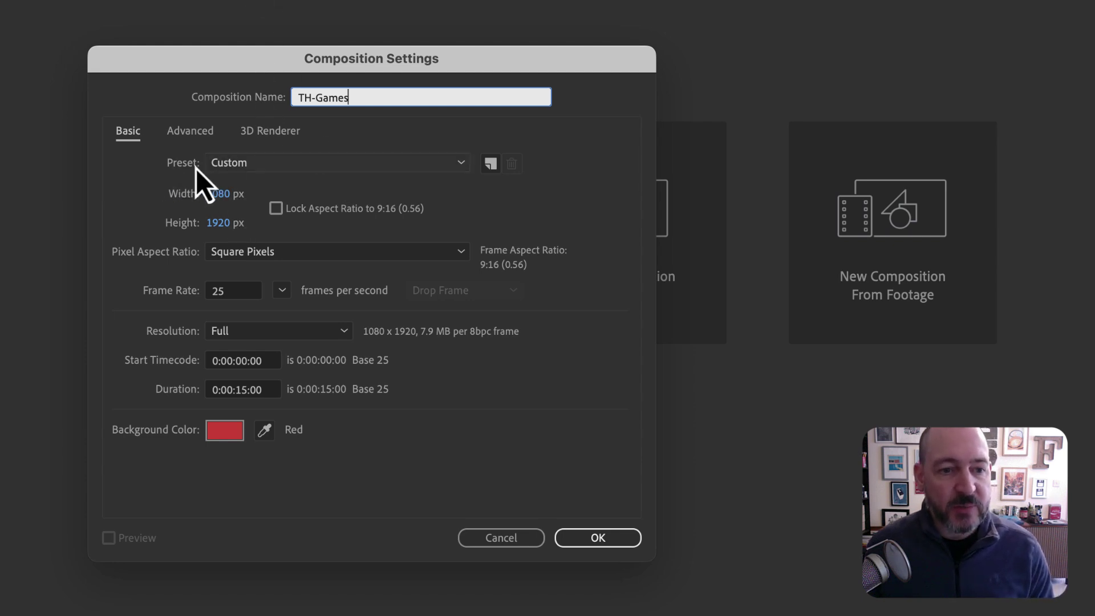
# Apply the Social Media Portrait HD 1080x1920 preset to the composition and set its frame rate to 25 fps
pyautogui.click(239, 169)
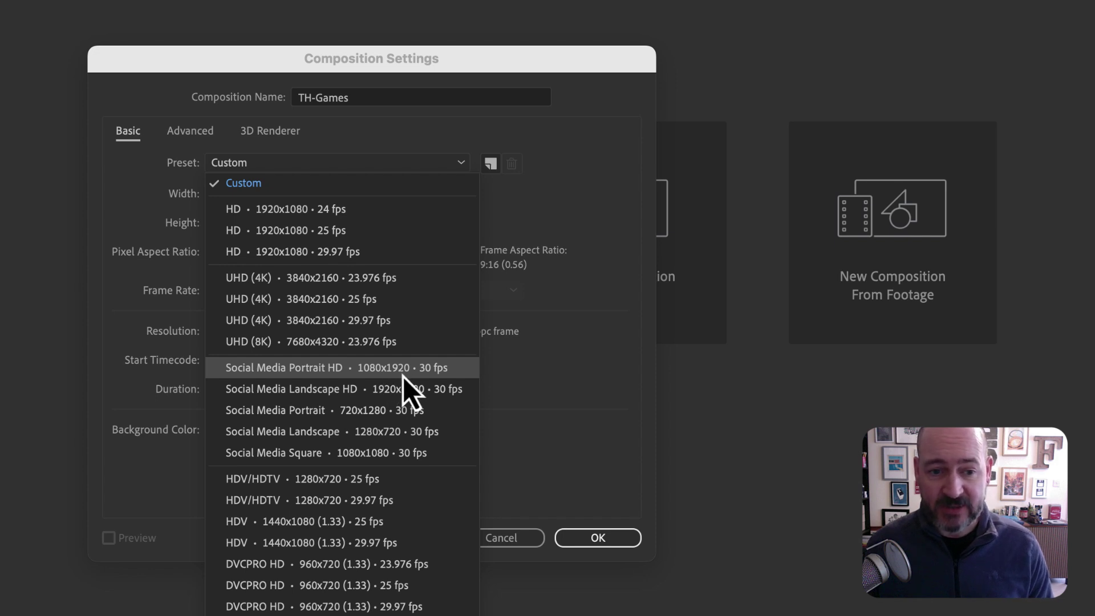
pyautogui.click(455, 370)
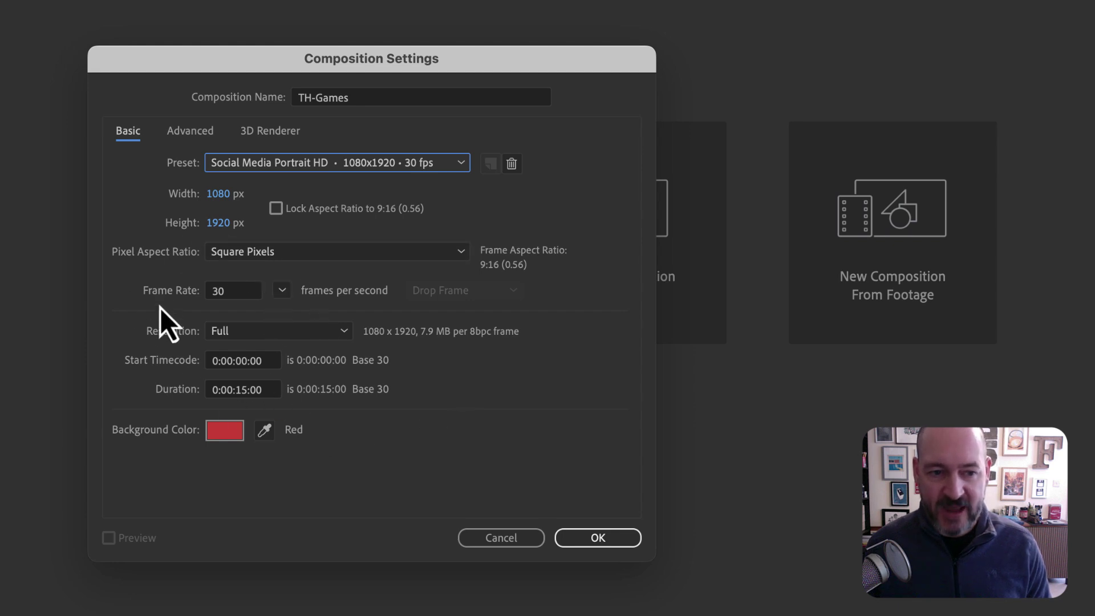
pyautogui.click(284, 292)
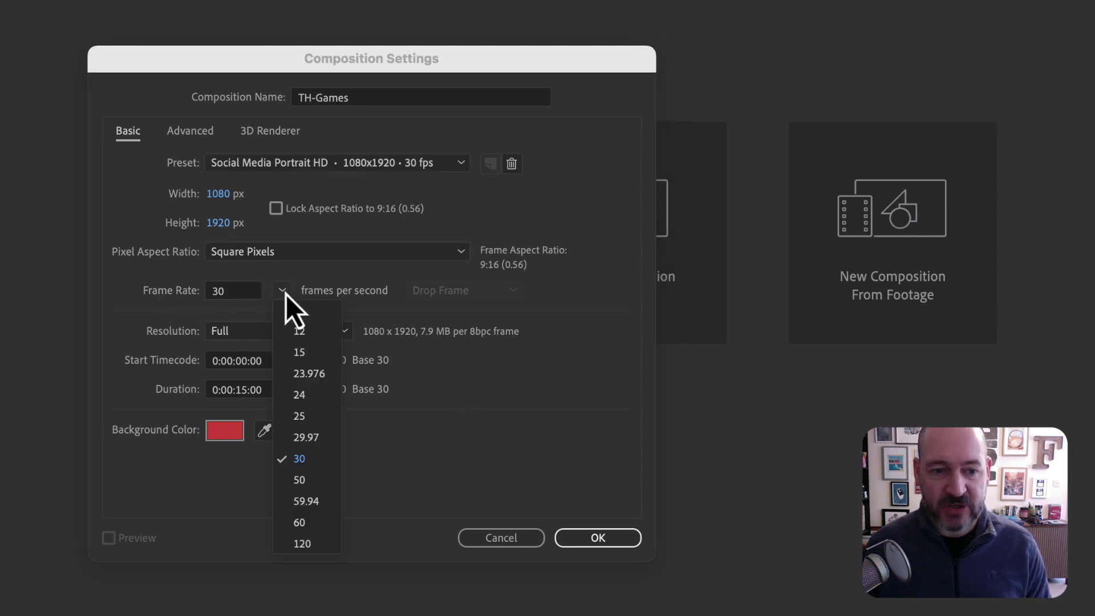
pyautogui.click(328, 420)
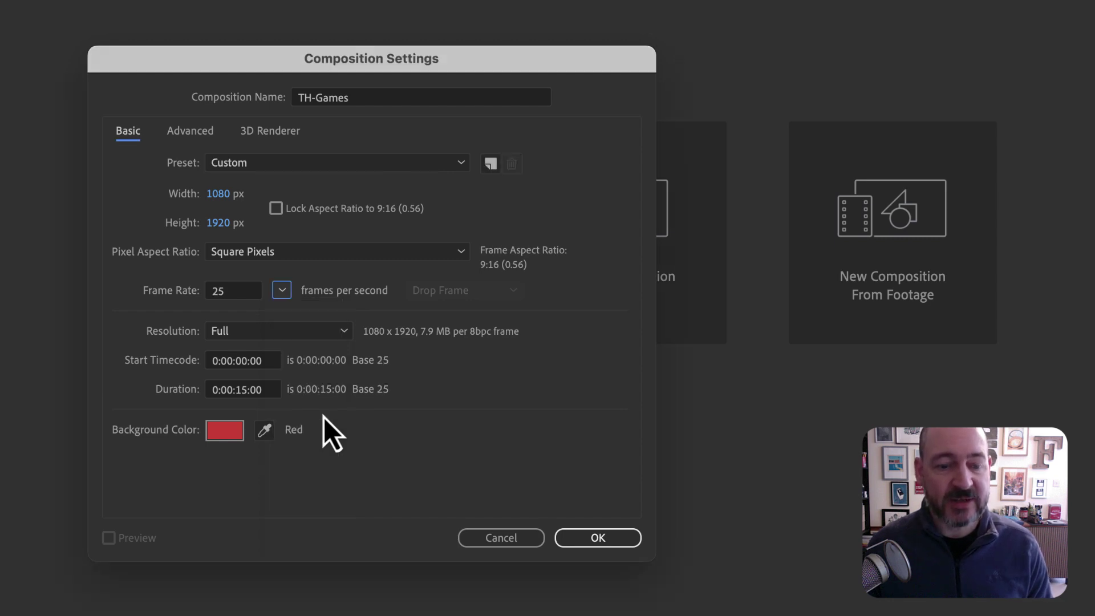
# Set the composition's background color to red E81B1B and create it with a duration of 0:00:15:00
pyautogui.click(227, 436)
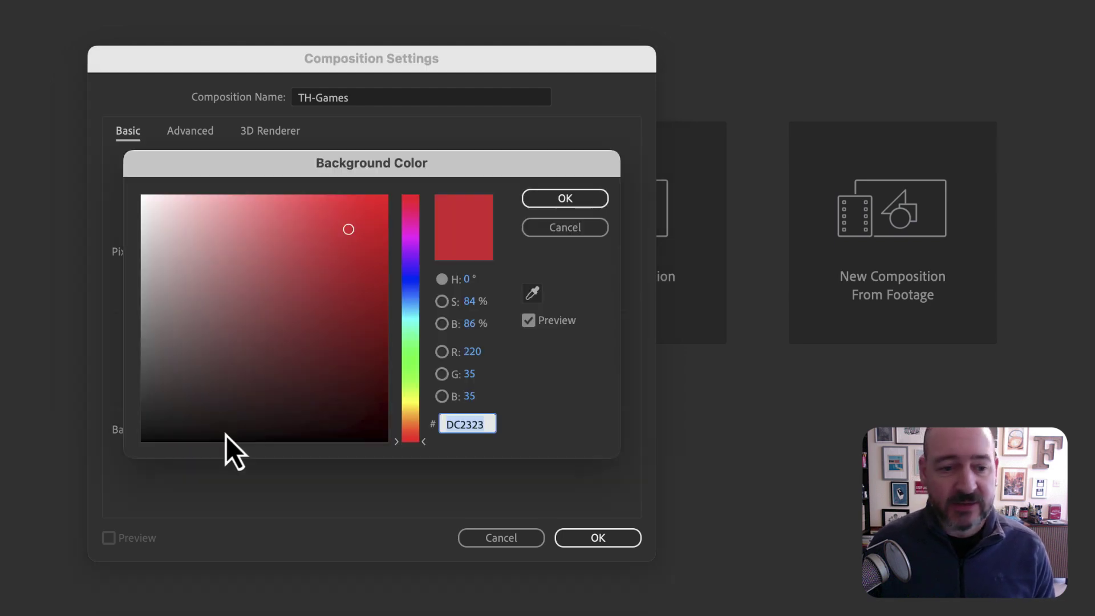
pyautogui.click(359, 217)
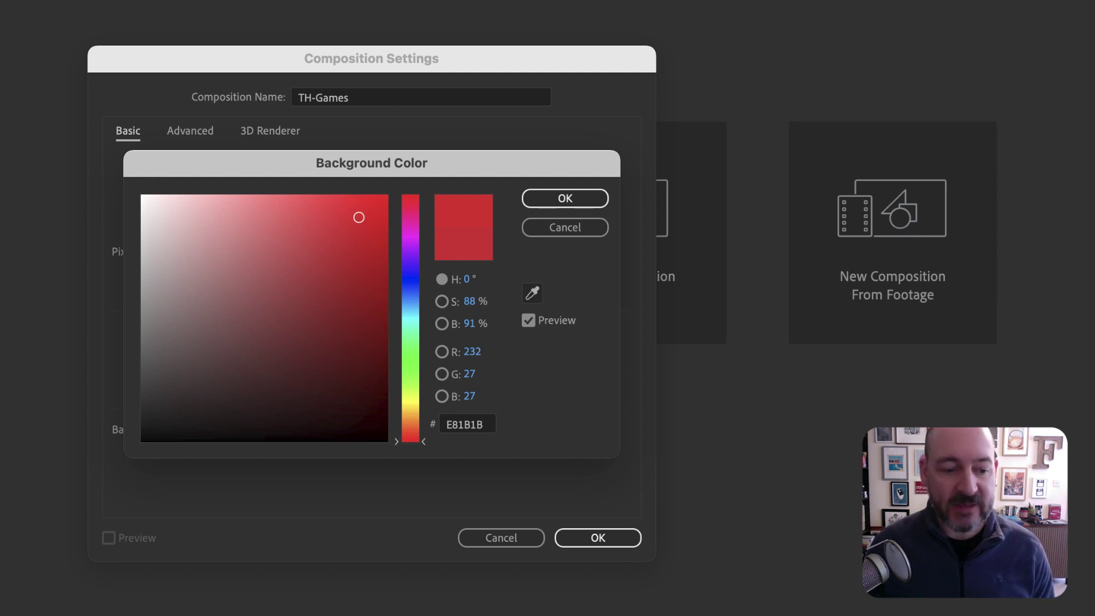
pyautogui.click(565, 198)
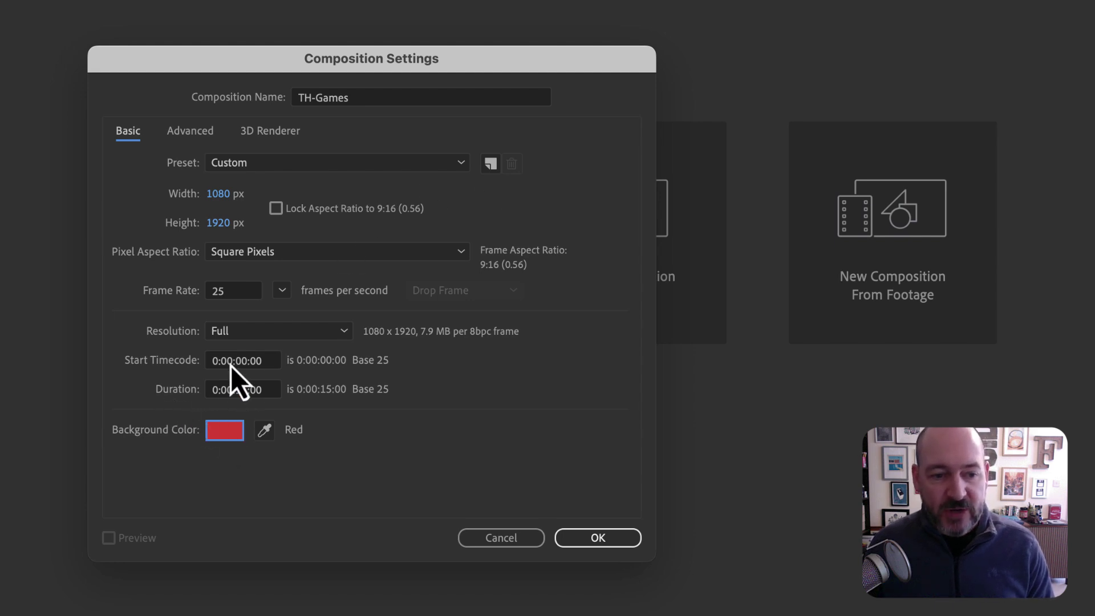
pyautogui.click(248, 396)
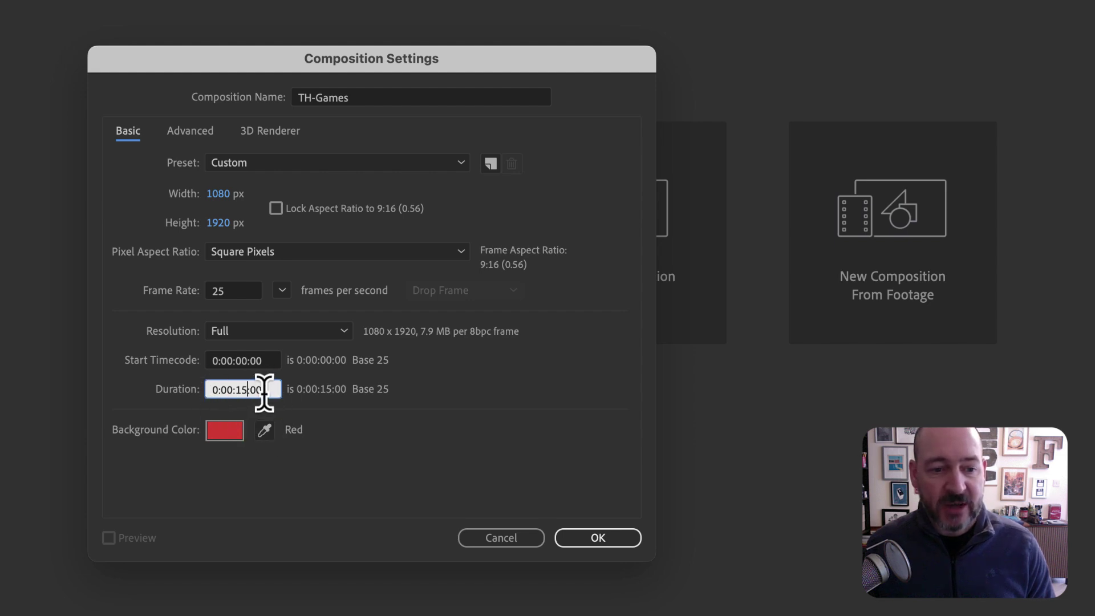
pyautogui.click(510, 414)
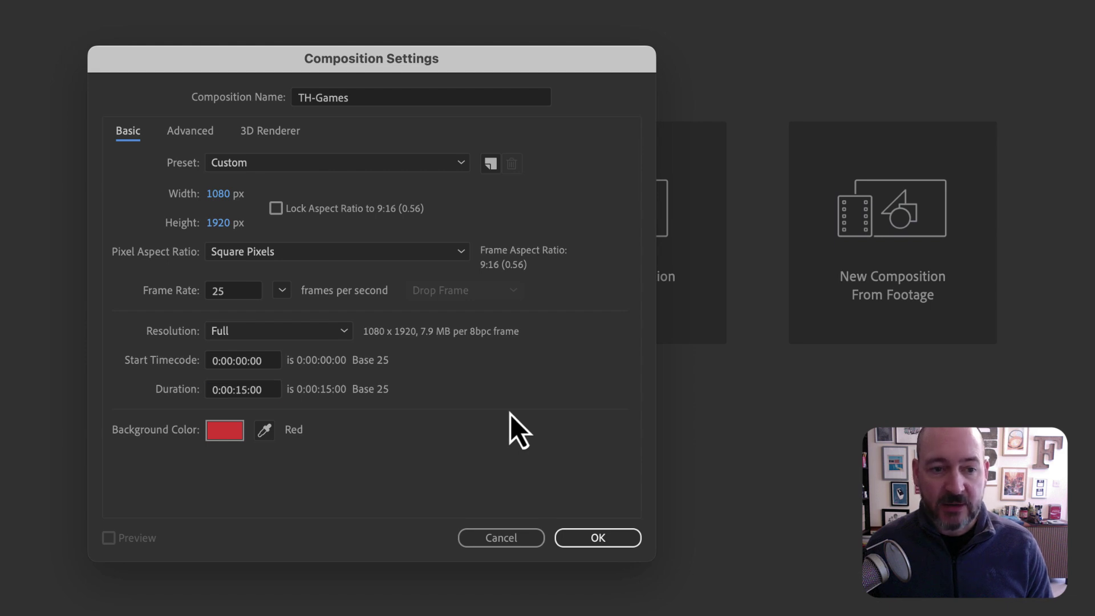
pyautogui.click(598, 537)
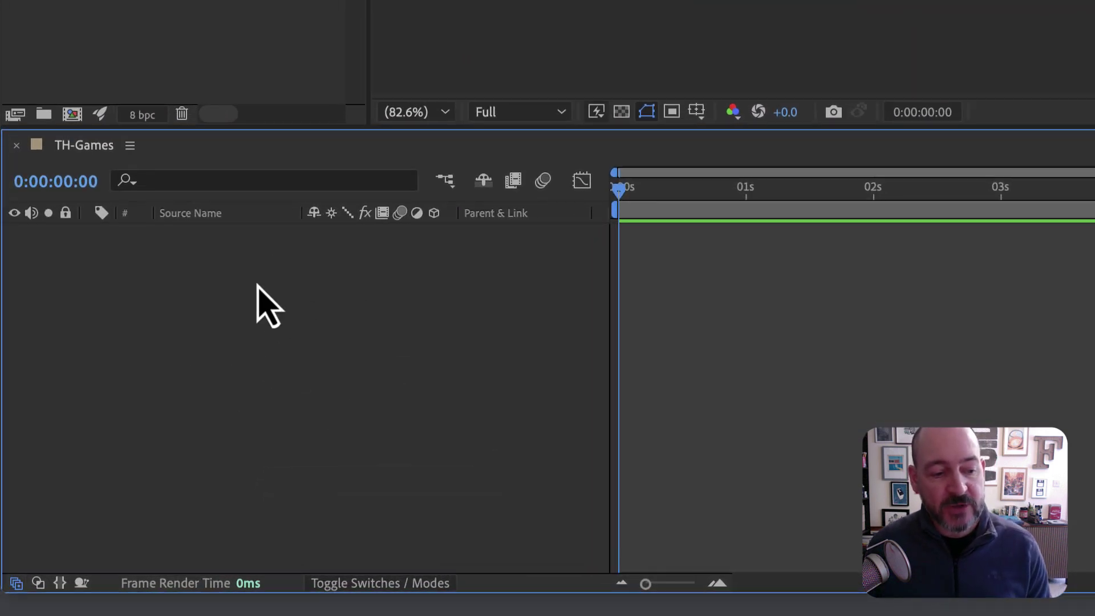
# Add a 1080 x 1920 px solid layer named Background with dark gray color 1A1A1A to the TH-Games composition
pyautogui.rightClick(266, 276)
pyautogui.moveTo(297, 300)
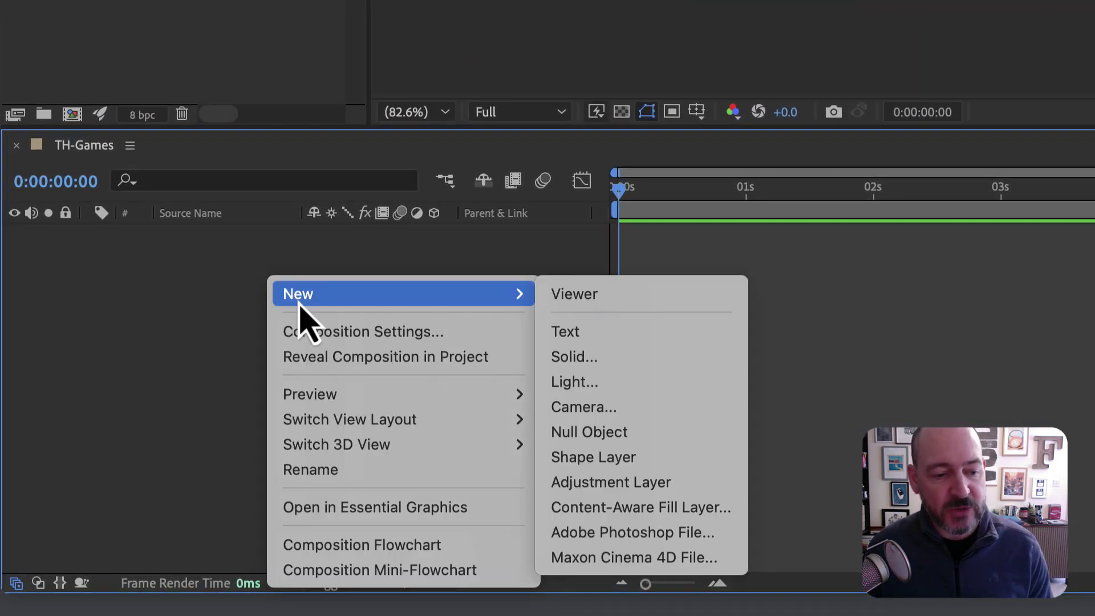
pyautogui.click(662, 357)
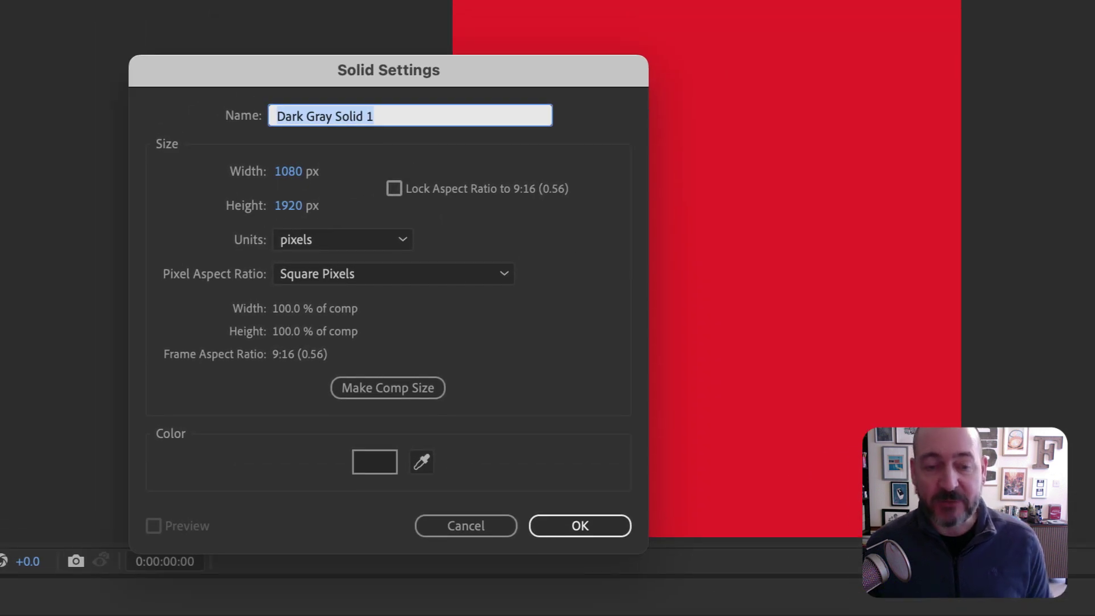
pyautogui.write('Background')
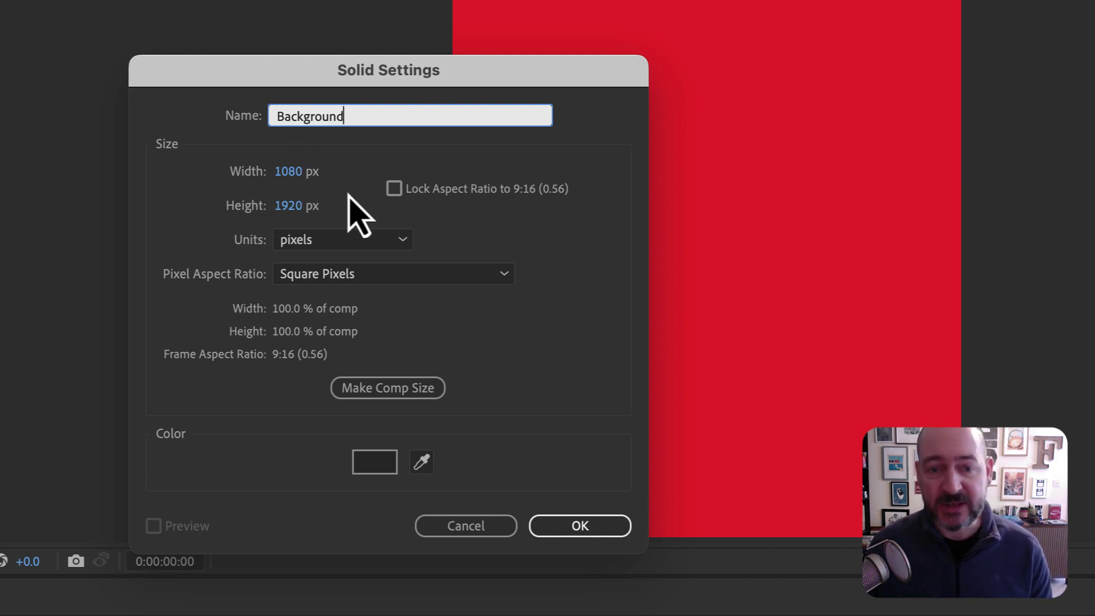
pyautogui.click(374, 461)
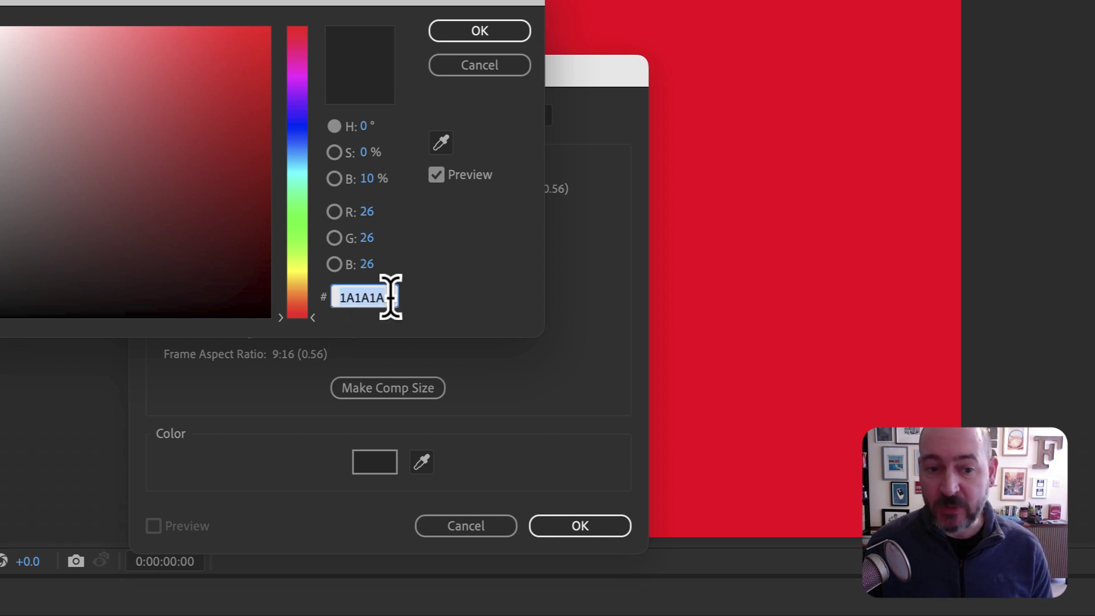
pyautogui.click(465, 32)
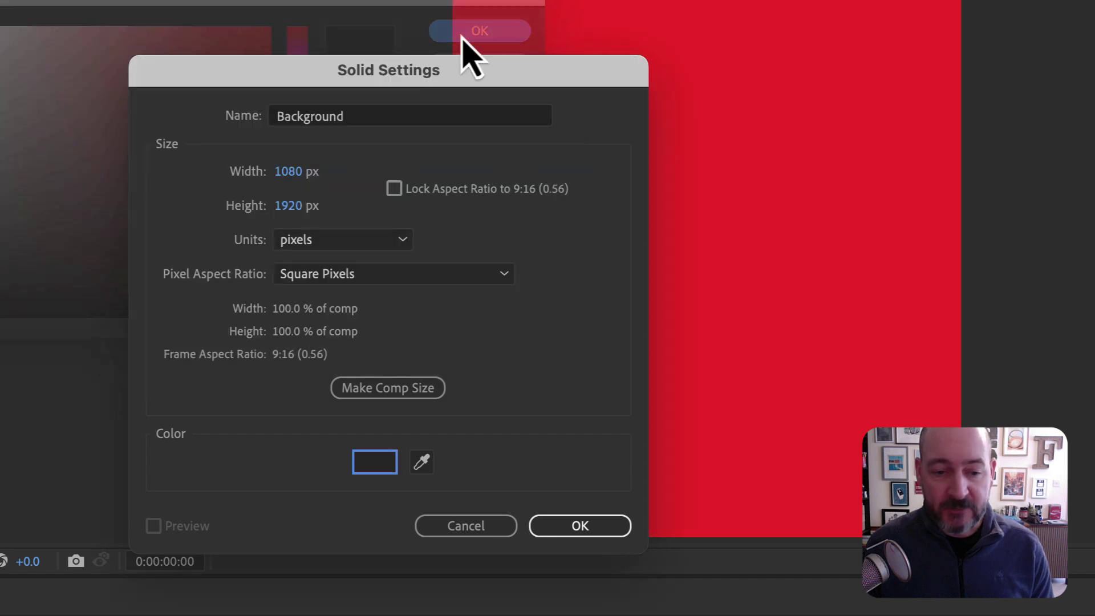
pyautogui.click(574, 528)
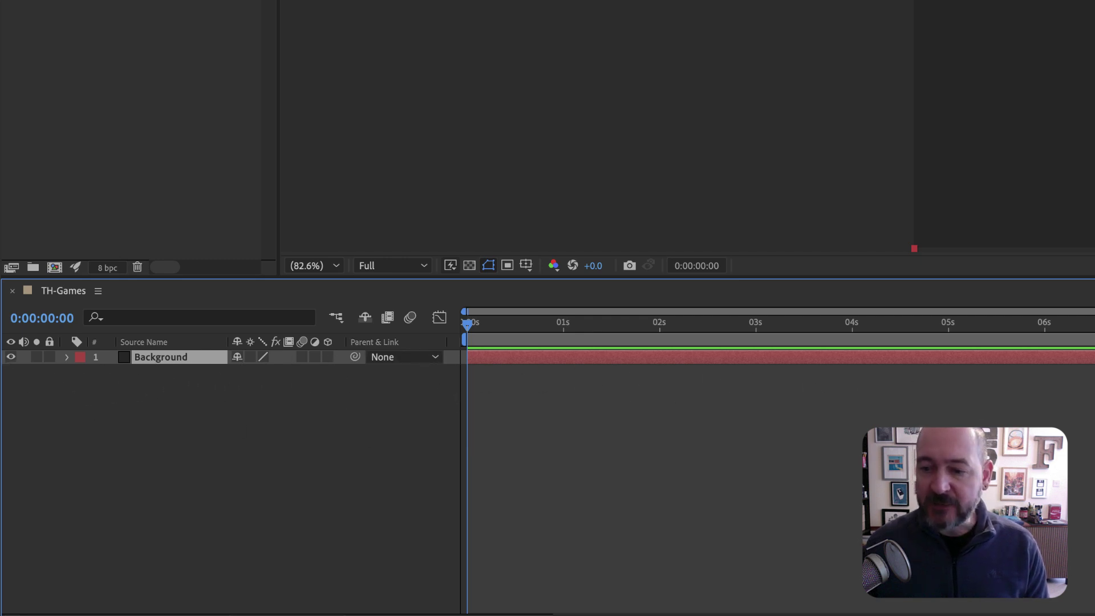
# Hide and show the Background layer to compare it with the composition color, and lock the layer
pyautogui.click(10, 360)
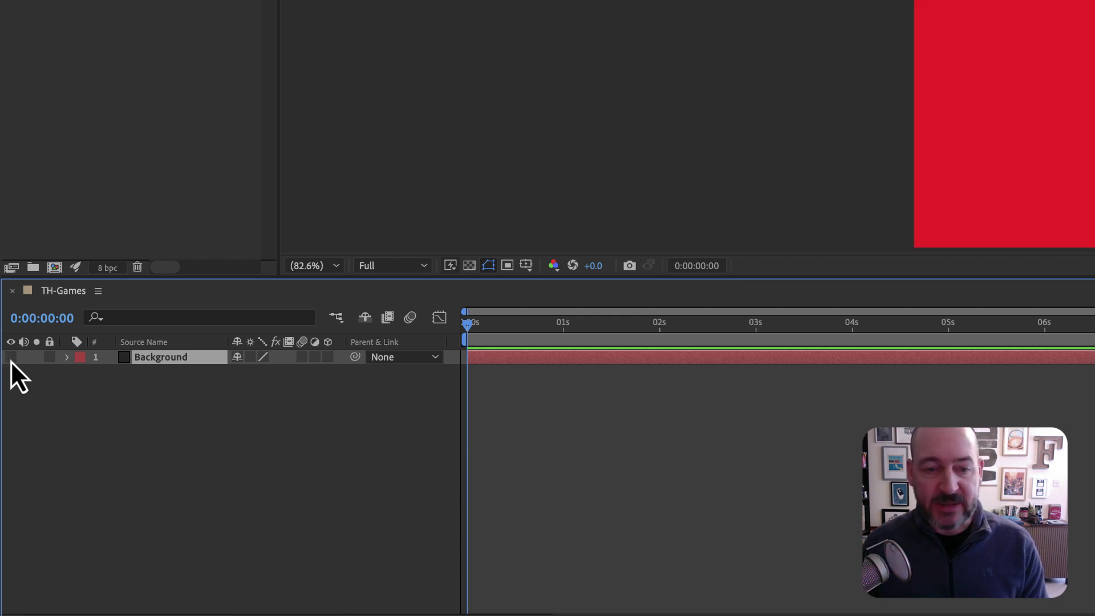
pyautogui.click(10, 360)
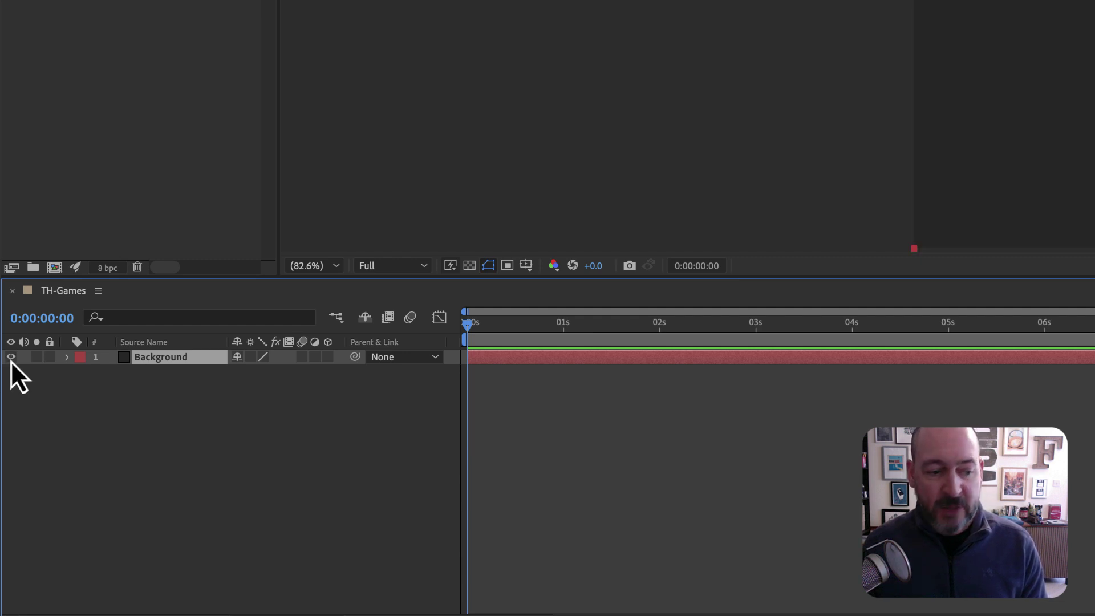
pyautogui.click(49, 358)
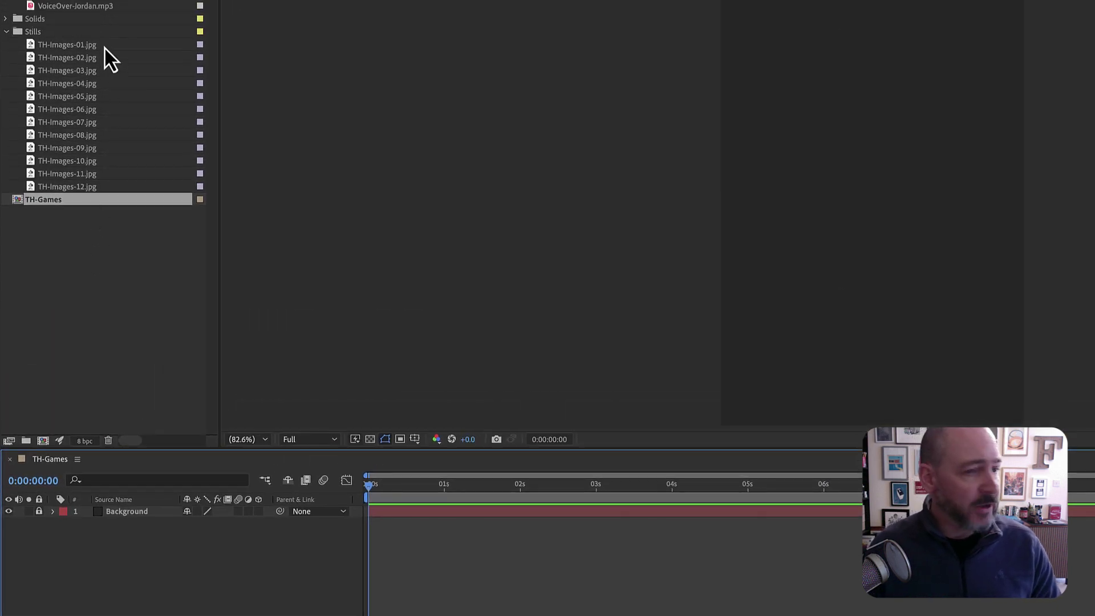
# Add TH-Images-01.jpg, TH-Images-02.jpg and TH-Images-07.jpg to the TH-Games timeline, each stacked above the previous layer
pyautogui.click(105, 48)
pyautogui.moveTo(120, 48); pyautogui.dragTo(132, 509)
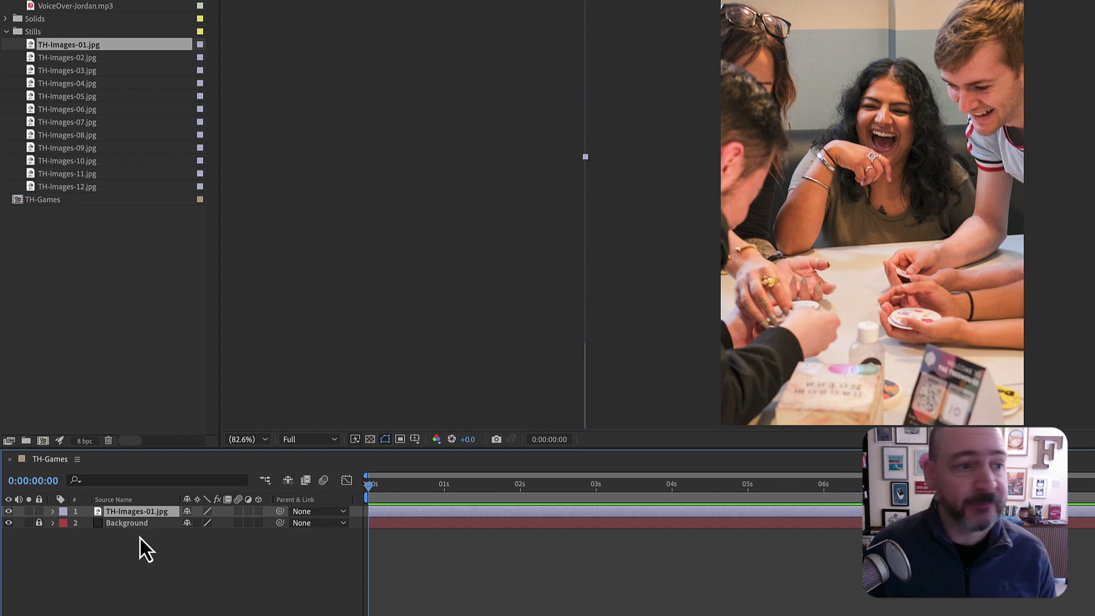
pyautogui.click(67, 58)
pyautogui.moveTo(116, 60); pyautogui.dragTo(135, 507)
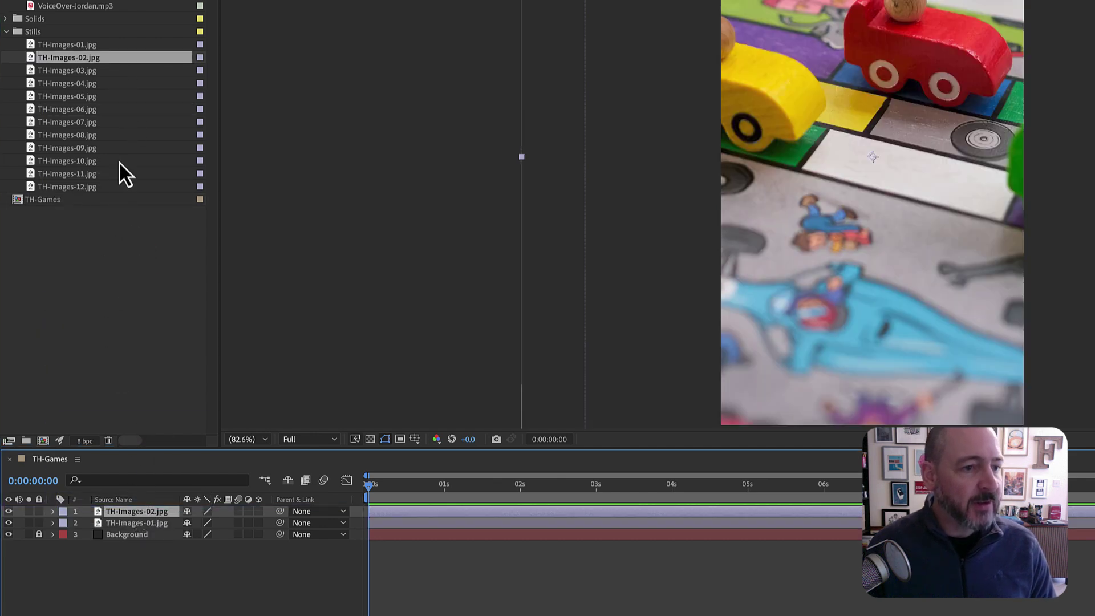
pyautogui.click(121, 123)
pyautogui.moveTo(132, 128); pyautogui.dragTo(162, 519)
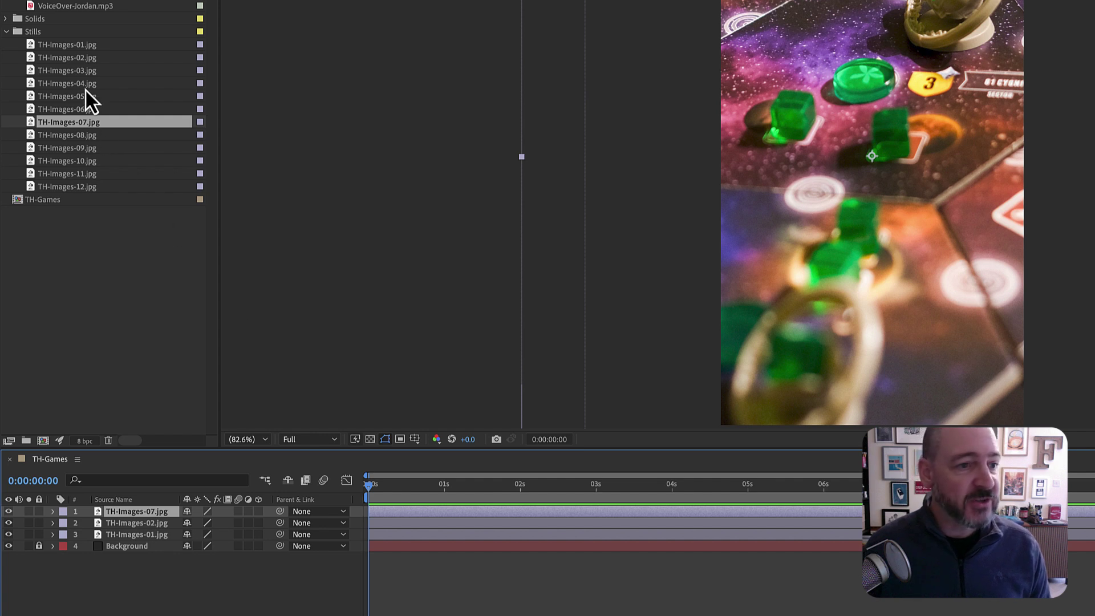
# Add TH-Images-11.jpg, TH-Images-12.jpg and TH-Images-10.jpg to the timeline in that order, with TH-Images-10.jpg as the topmost layer
pyautogui.click(129, 175)
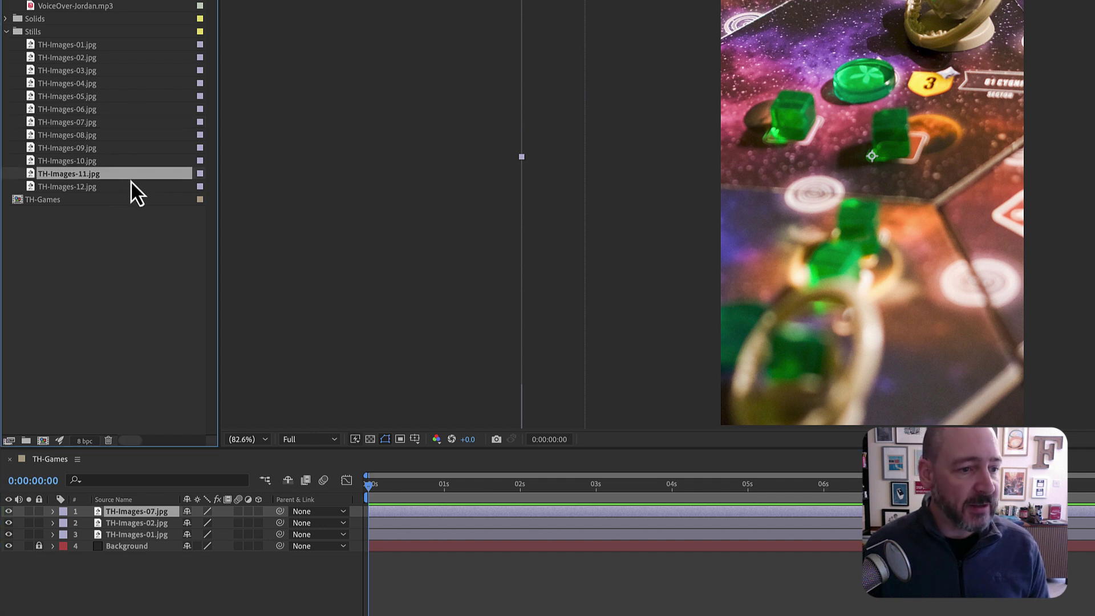
pyautogui.moveTo(125, 175); pyautogui.dragTo(137, 509)
pyautogui.moveTo(108, 193); pyautogui.dragTo(126, 509)
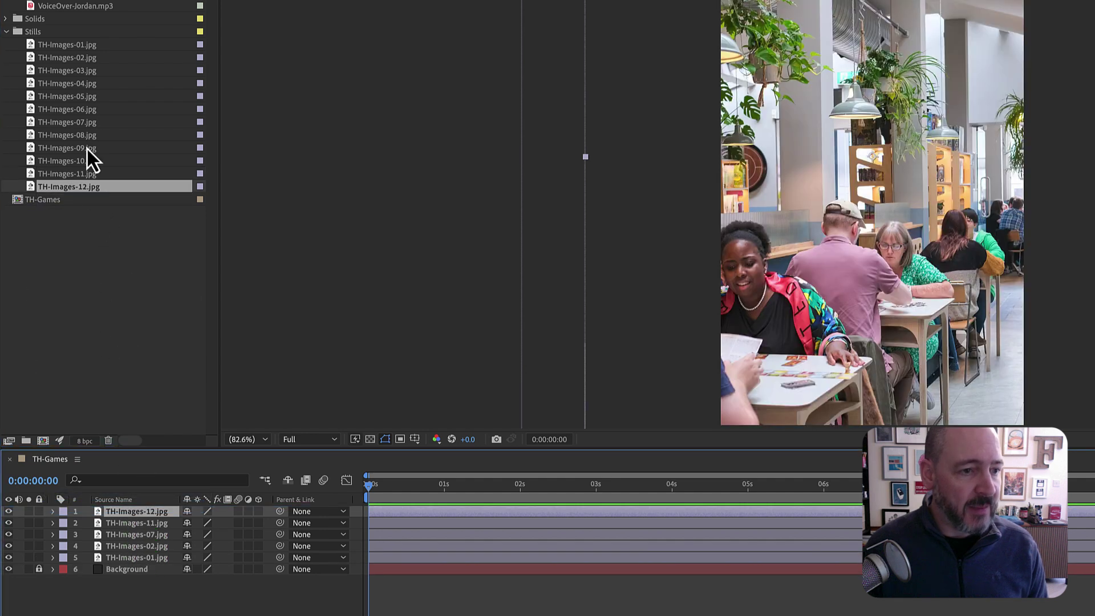
pyautogui.click(95, 166)
pyautogui.moveTo(128, 162); pyautogui.dragTo(128, 505)
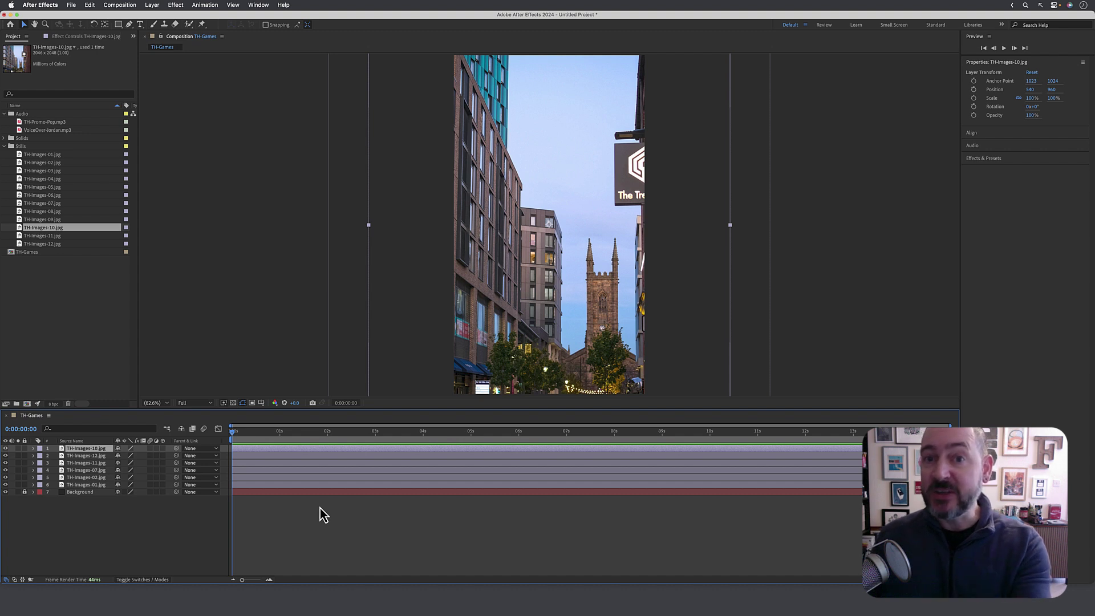
# Reposition the TH-Images-10.jpg layer to about 220, 958 so The Treehouse sign sits fully inside the frame
pyautogui.click(95, 530)
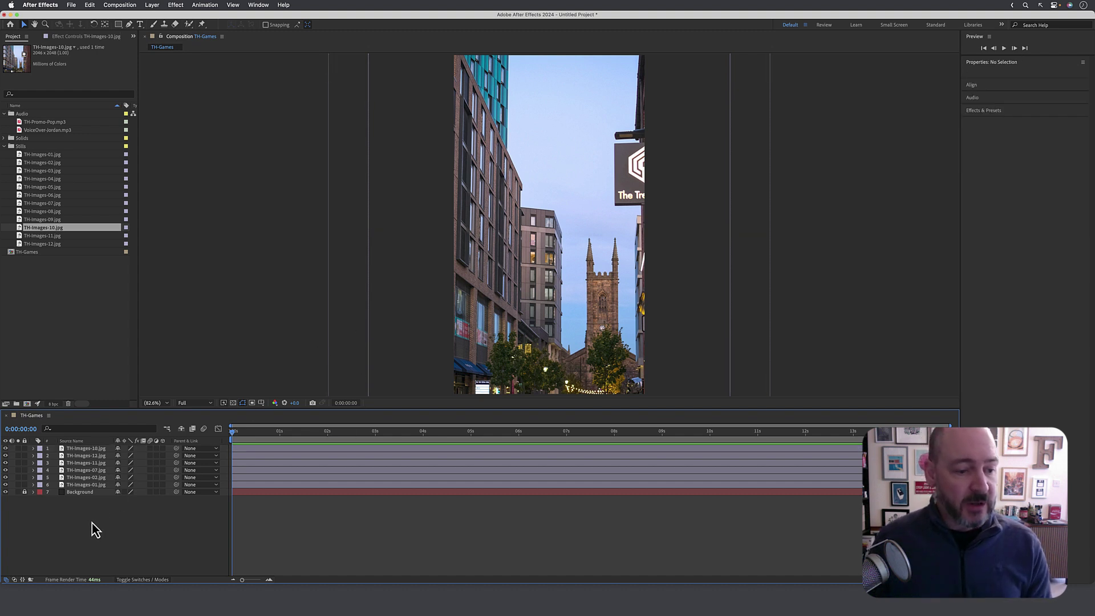
pyautogui.click(86, 450)
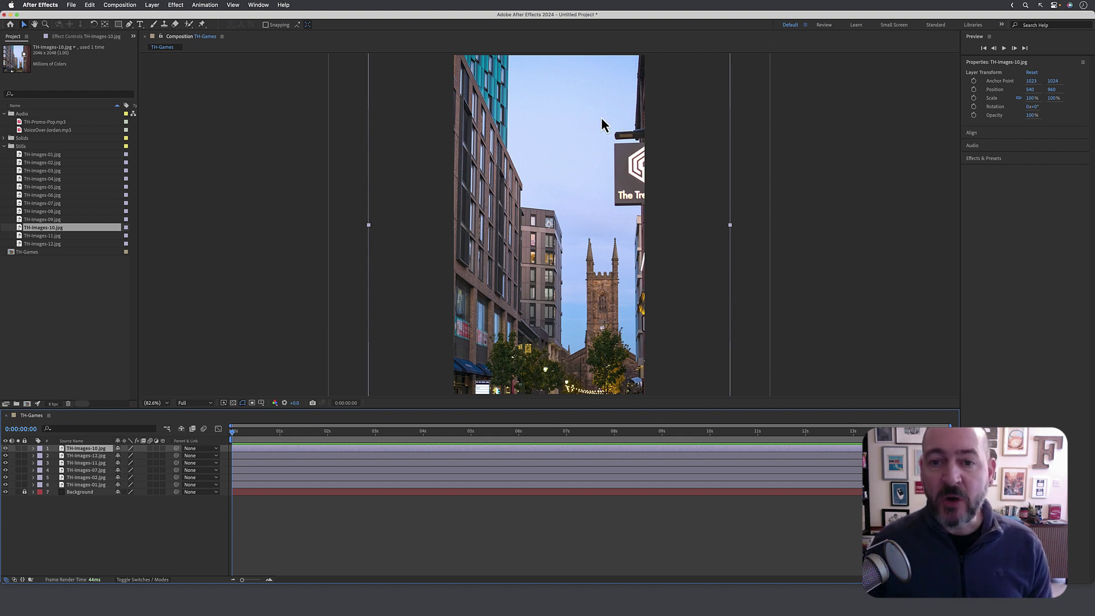
pyautogui.moveTo(599, 173); pyautogui.dragTo(542, 172)
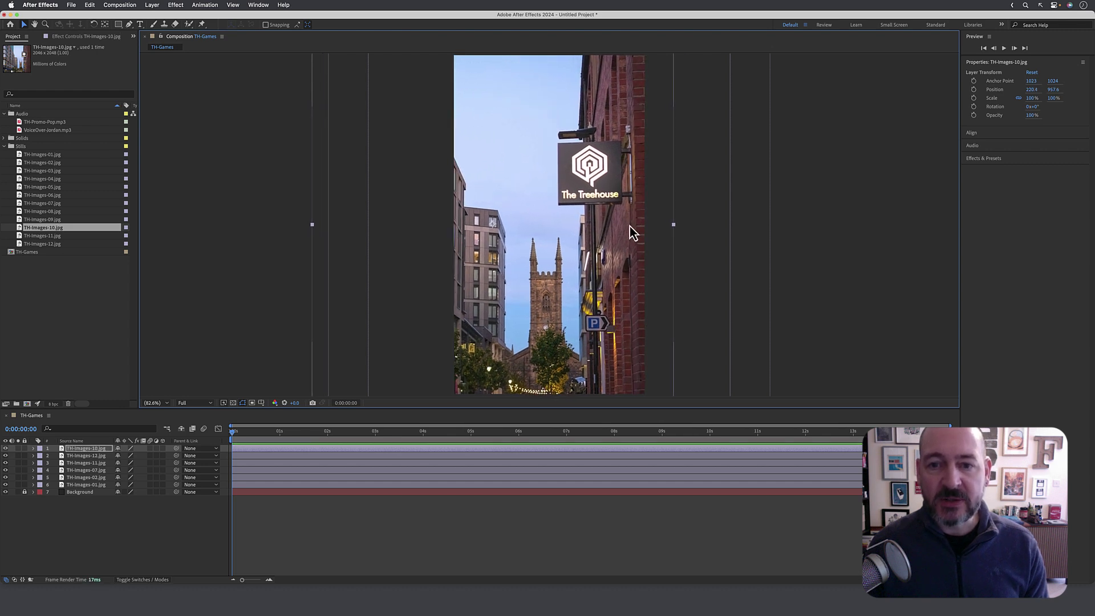
pyautogui.click(178, 525)
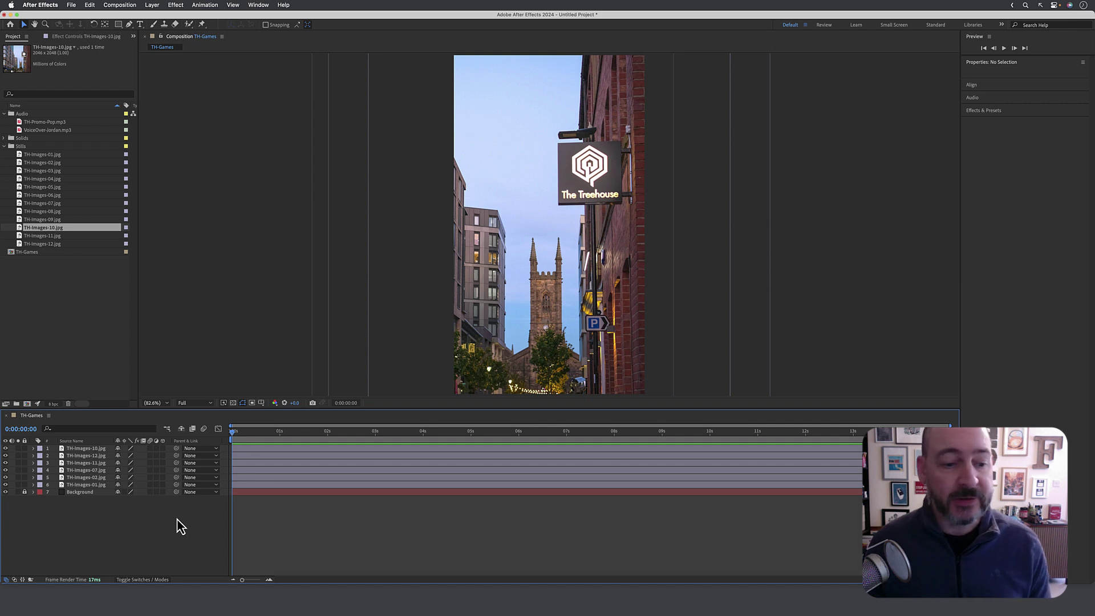
# Trim the out points of all six TH-Images layers together to about 2 seconds
pyautogui.click(85, 448)
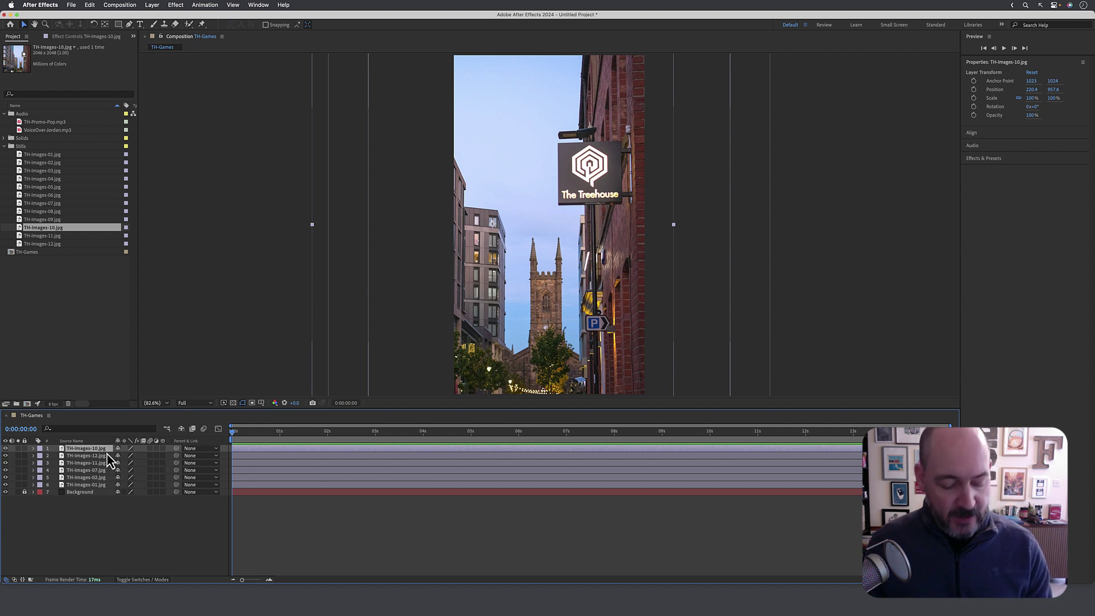
pyautogui.keyDown('shift'); pyautogui.click(99, 485); pyautogui.keyUp('shift')
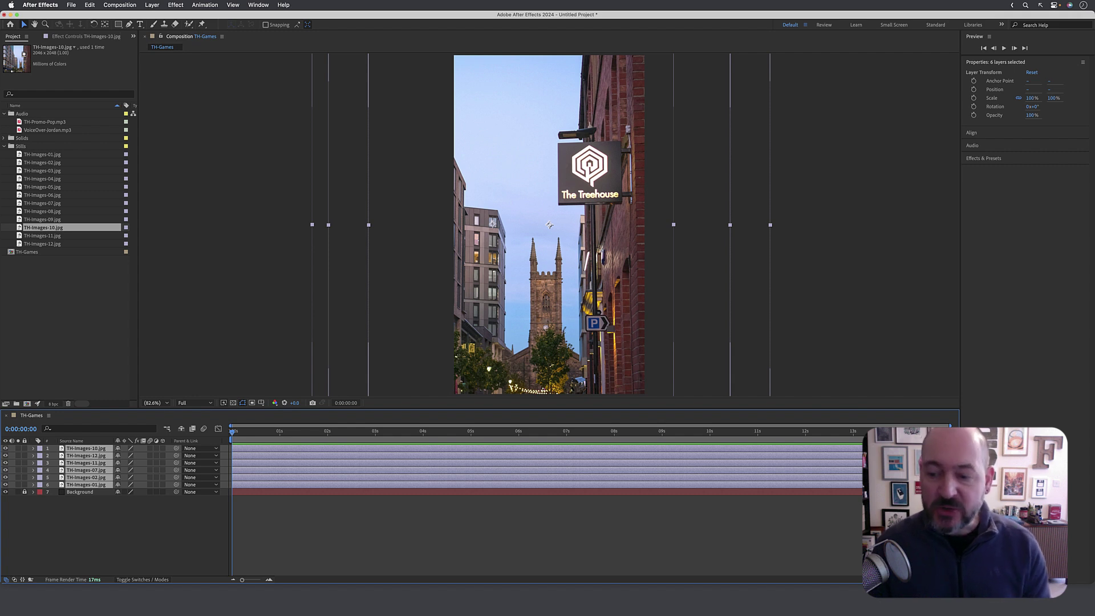
pyautogui.moveTo(862, 454); pyautogui.dragTo(328, 456)
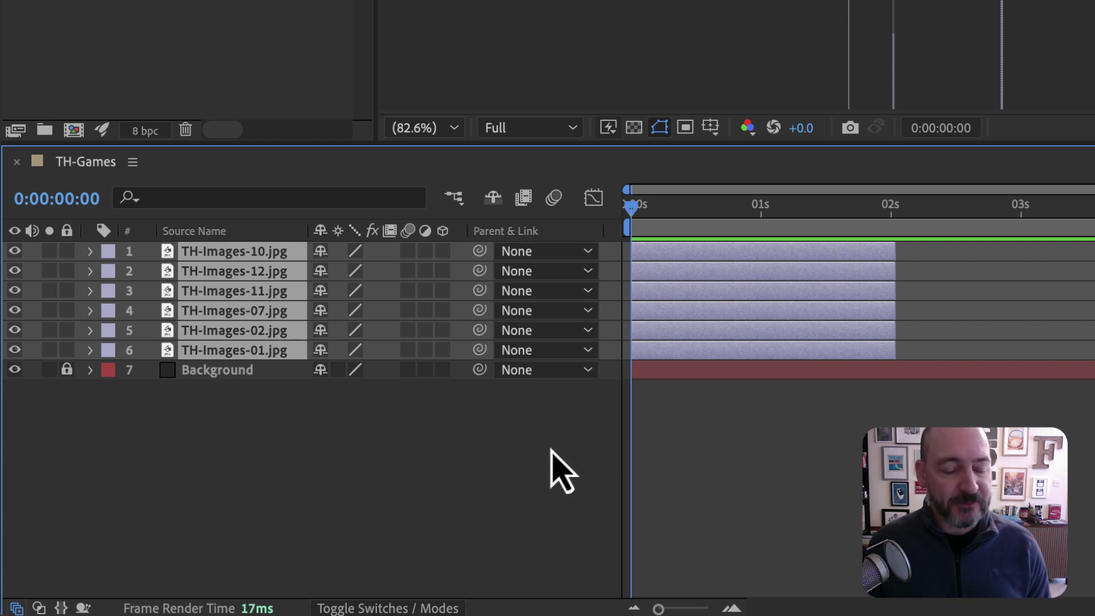
pyautogui.click(544, 465)
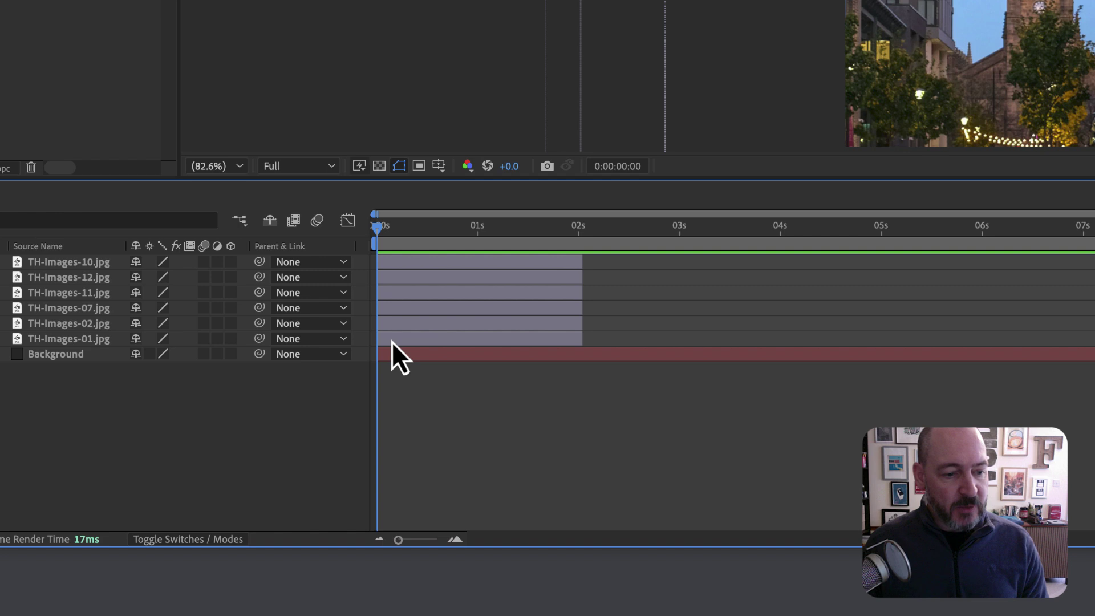
# Shift the TH-Images-02.jpg layer to start at about 1.9 s and TH-Images-07.jpg at about 3.8 s, each slightly overlapping the preceding still
pyautogui.click(392, 341)
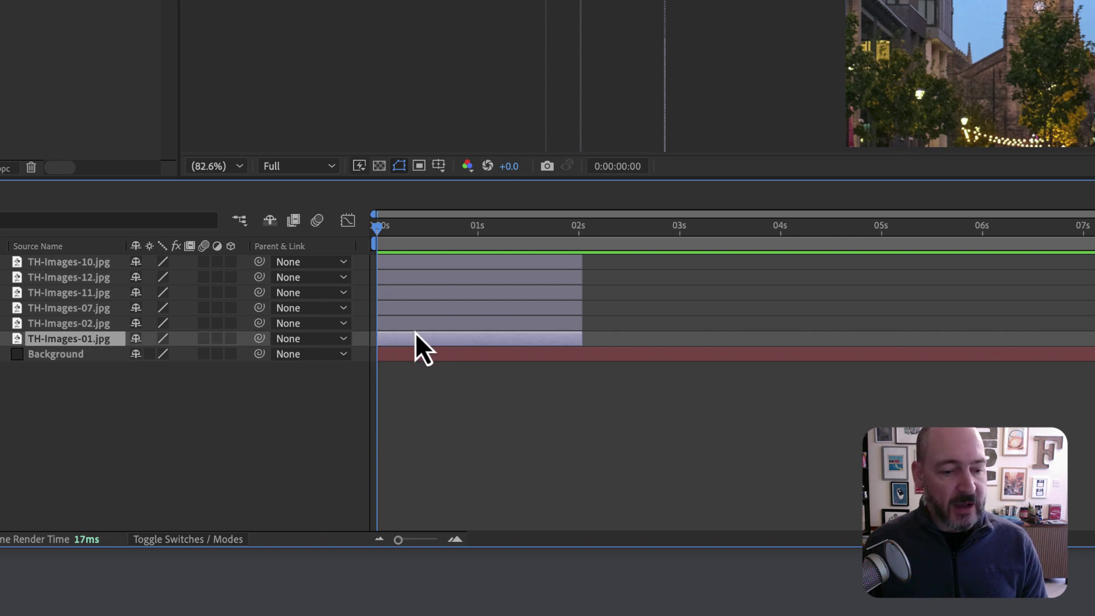
pyautogui.click(409, 328)
pyautogui.moveTo(401, 327); pyautogui.dragTo(591, 326)
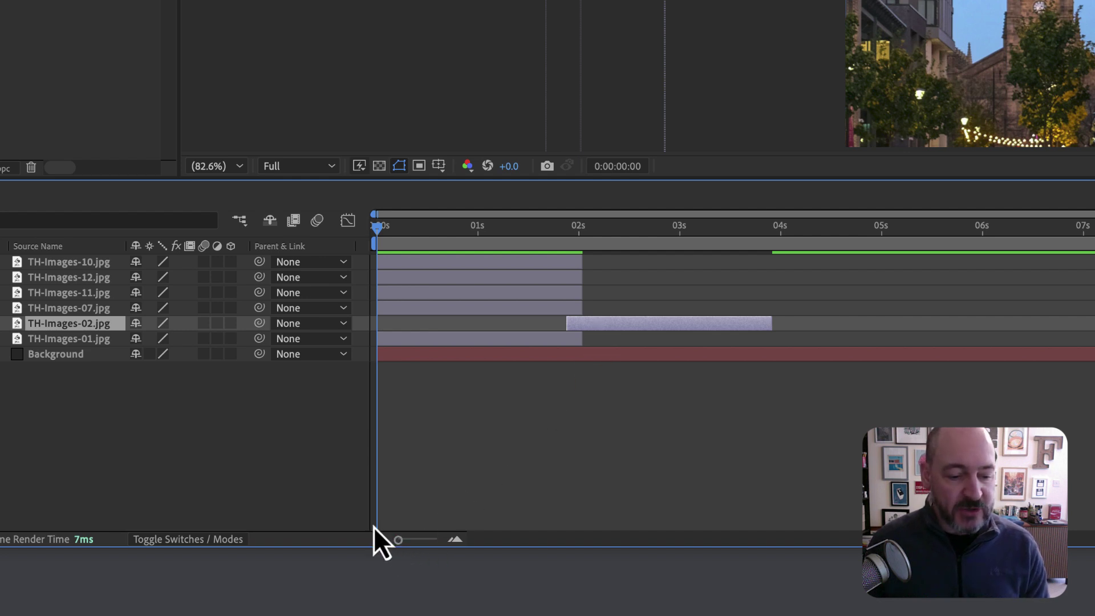
pyautogui.moveTo(399, 543)
pyautogui.mouseDown()
pyautogui.moveTo(419, 543)
pyautogui.moveTo(399, 543)
pyautogui.mouseUp()
pyautogui.click(429, 308)
pyautogui.moveTo(428, 308); pyautogui.dragTo(806, 322)
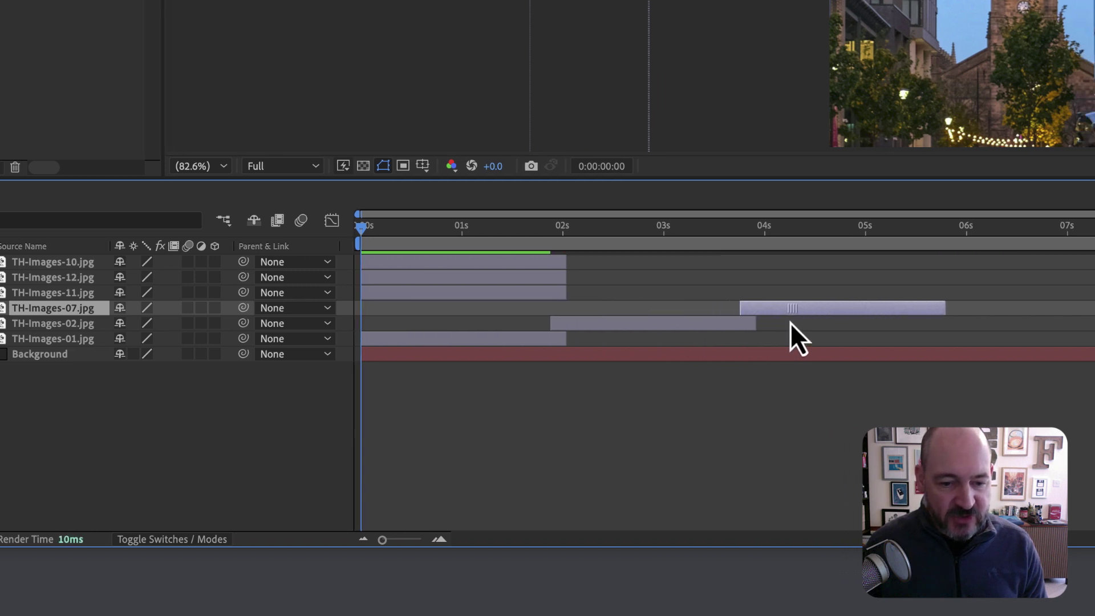
# Stagger the TH-Images-11.jpg, TH-Images-12.jpg and TH-Images-10.jpg layers to start at about 5.6 s, 7.5 s and 9.3 s with slight overlaps
pyautogui.moveTo(446, 295); pyautogui.dragTo(815, 313)
pyautogui.moveTo(518, 313); pyautogui.dragTo(710, 307)
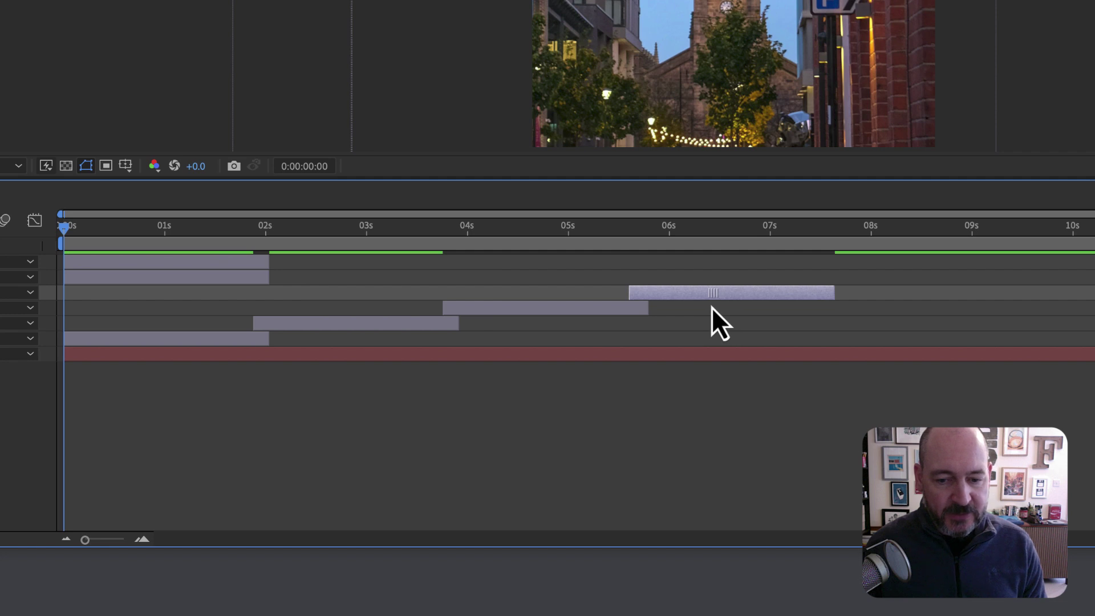
pyautogui.moveTo(198, 281); pyautogui.dragTo(950, 293)
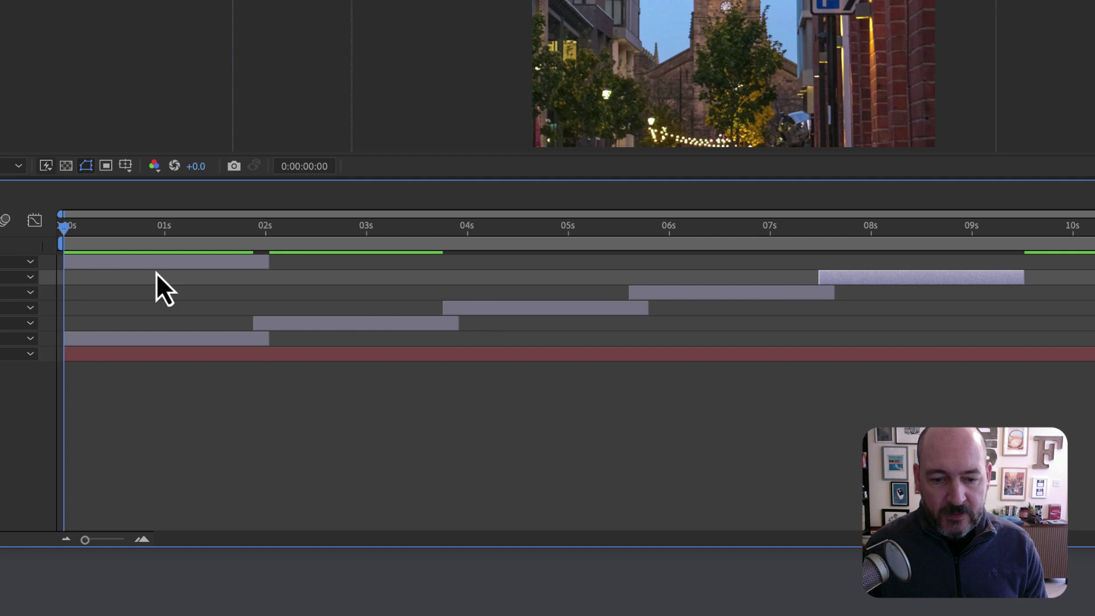
pyautogui.moveTo(41, 260); pyautogui.dragTo(984, 272)
pyautogui.moveTo(721, 272); pyautogui.dragTo(721, 272)
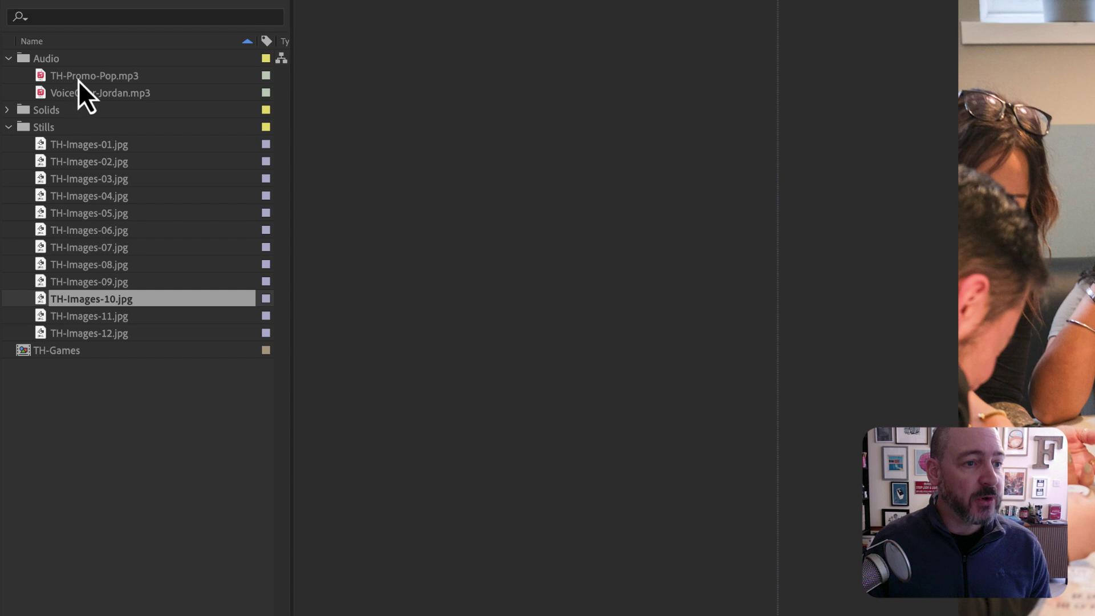
# Add TH-Promo-Pop.mp3 and the voice-over MP3 to the TH-Games timeline below the Background layer
pyautogui.click(80, 81)
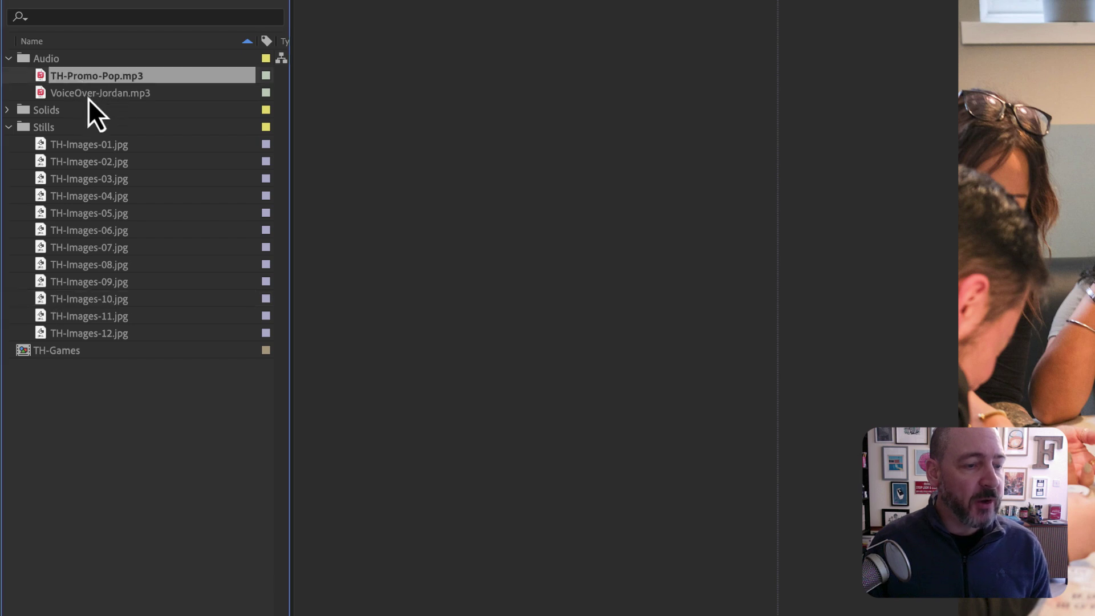
pyautogui.keyDown('shift'); pyautogui.click(89, 97); pyautogui.keyUp('shift')
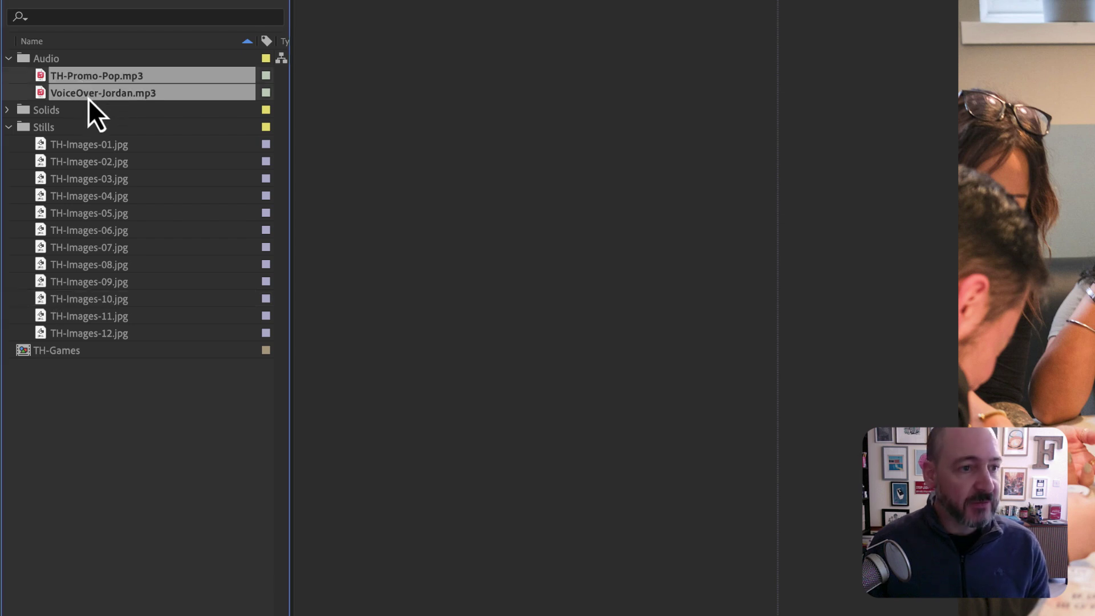
pyautogui.moveTo(104, 97); pyautogui.dragTo(184, 562)
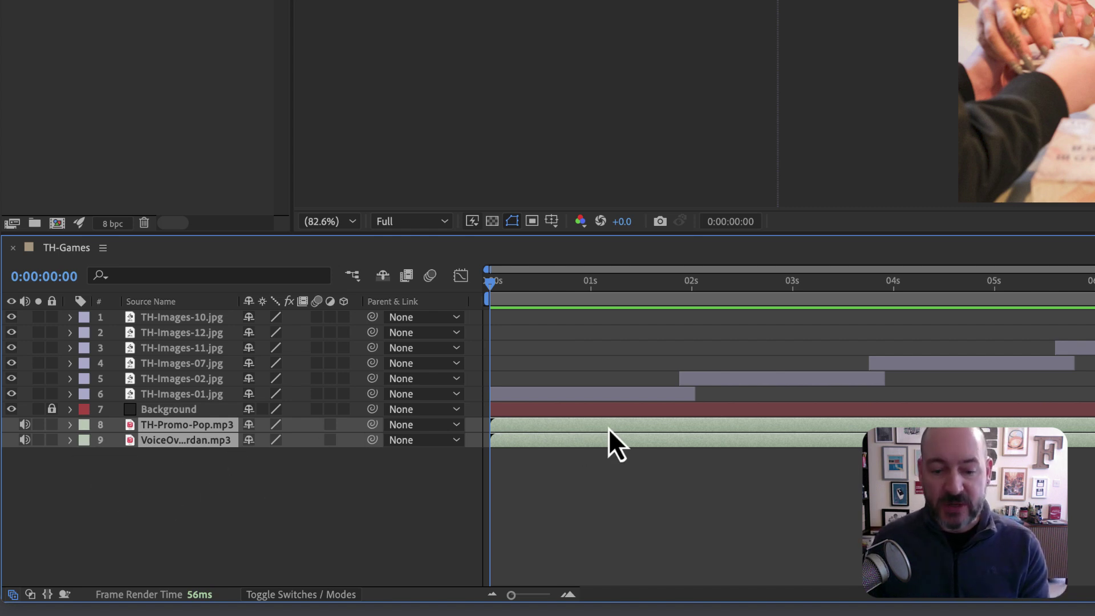
pyautogui.click(219, 495)
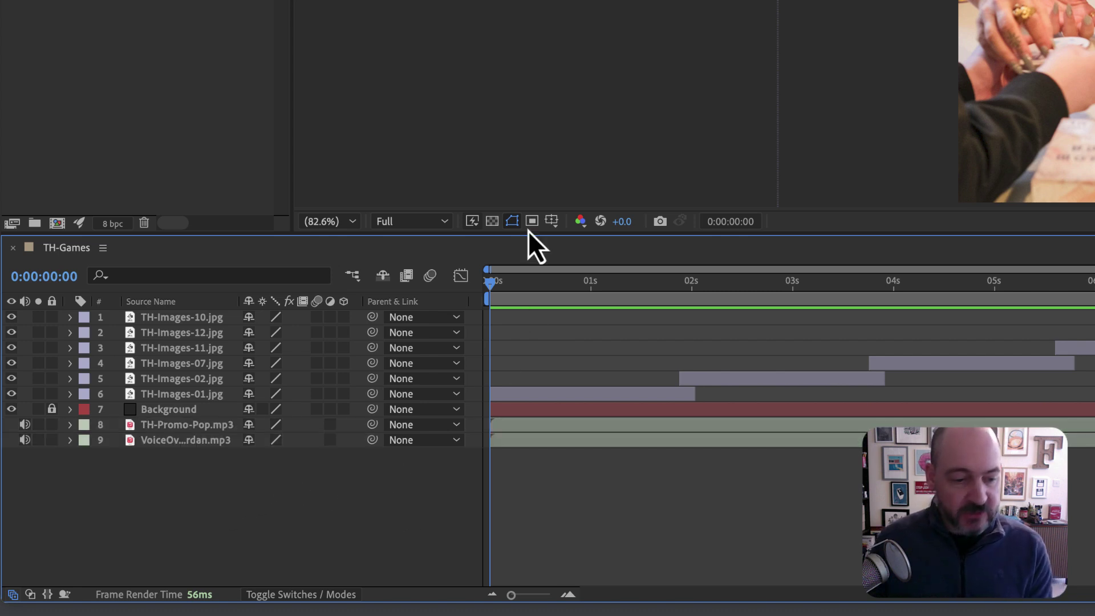
# Play the composition from the start to check the staggered stills against the music and voice-over
pyautogui.moveTo(492, 286); pyautogui.dragTo(467, 282)
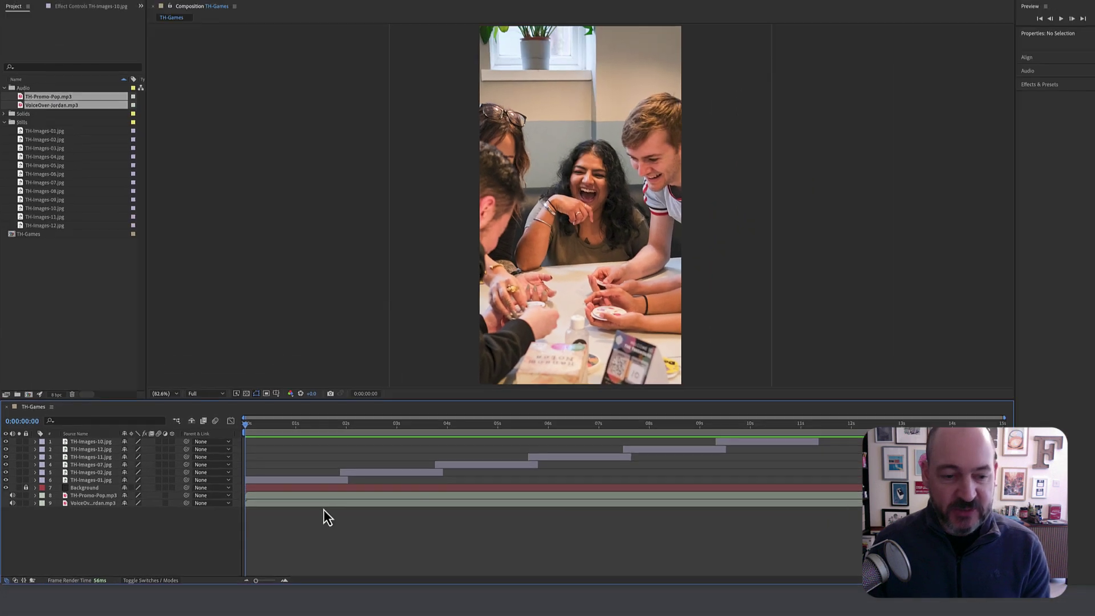
pyautogui.press('space')
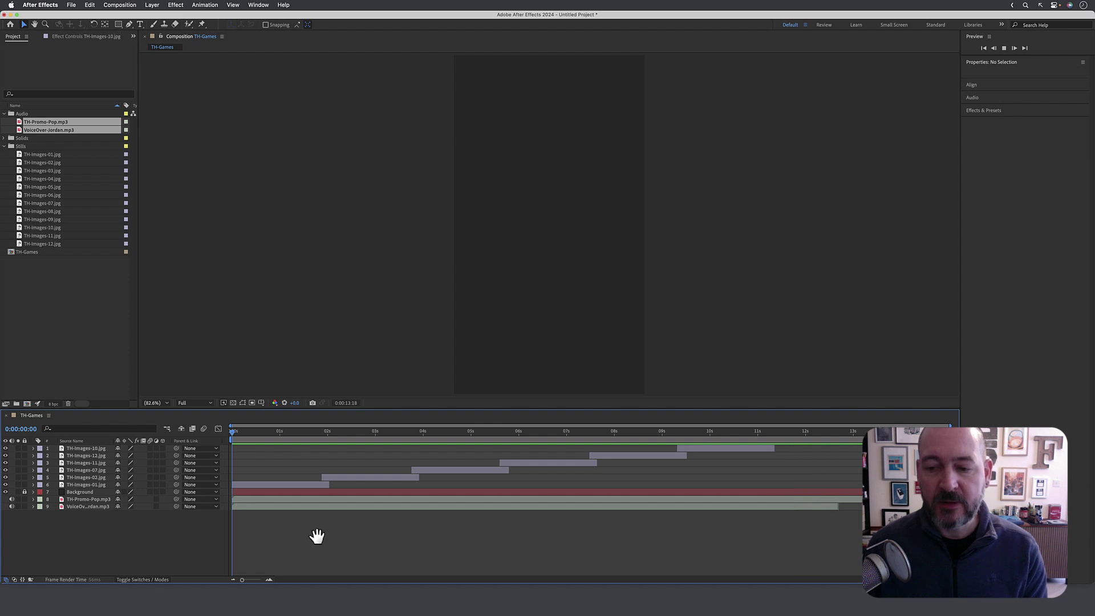
pyautogui.press('space')
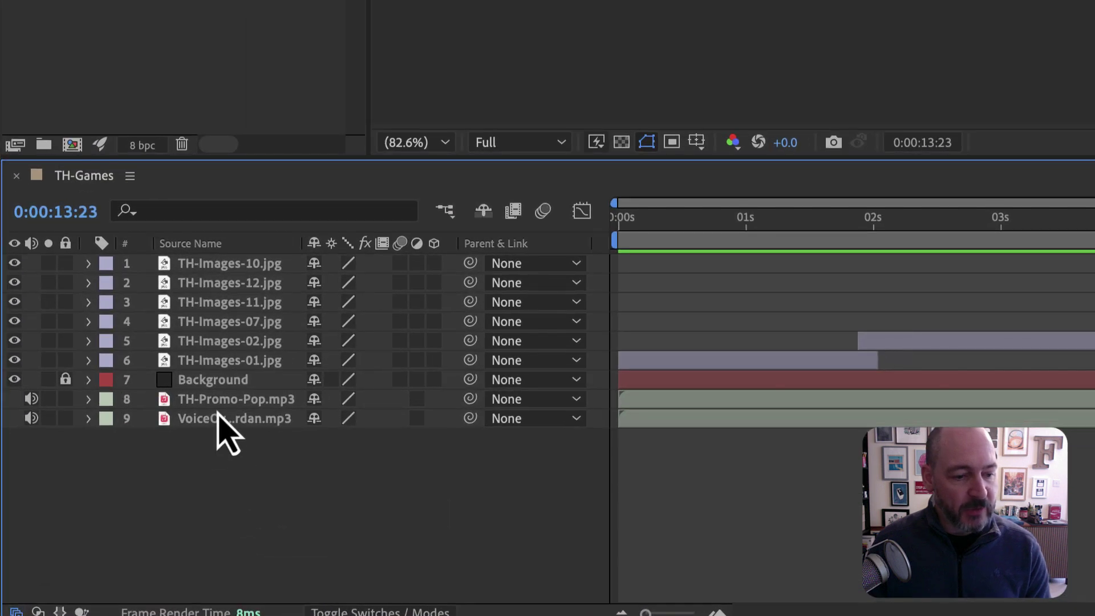
# Set the Audio Levels of the TH-Promo-Pop.mp3 layer to -6.00 dB
pyautogui.click(84, 496)
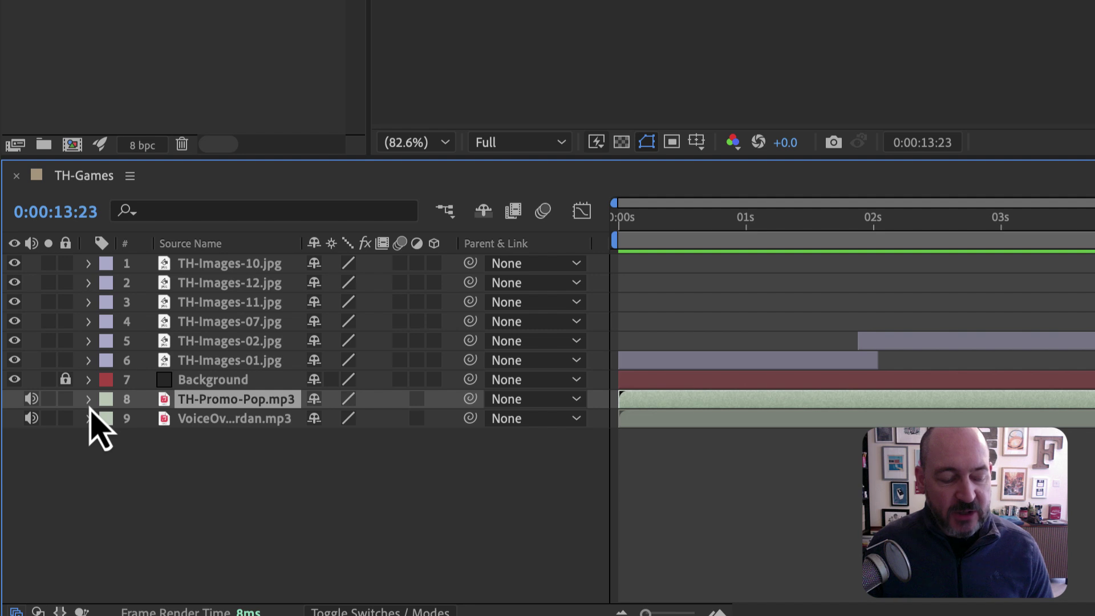
pyautogui.click(89, 403)
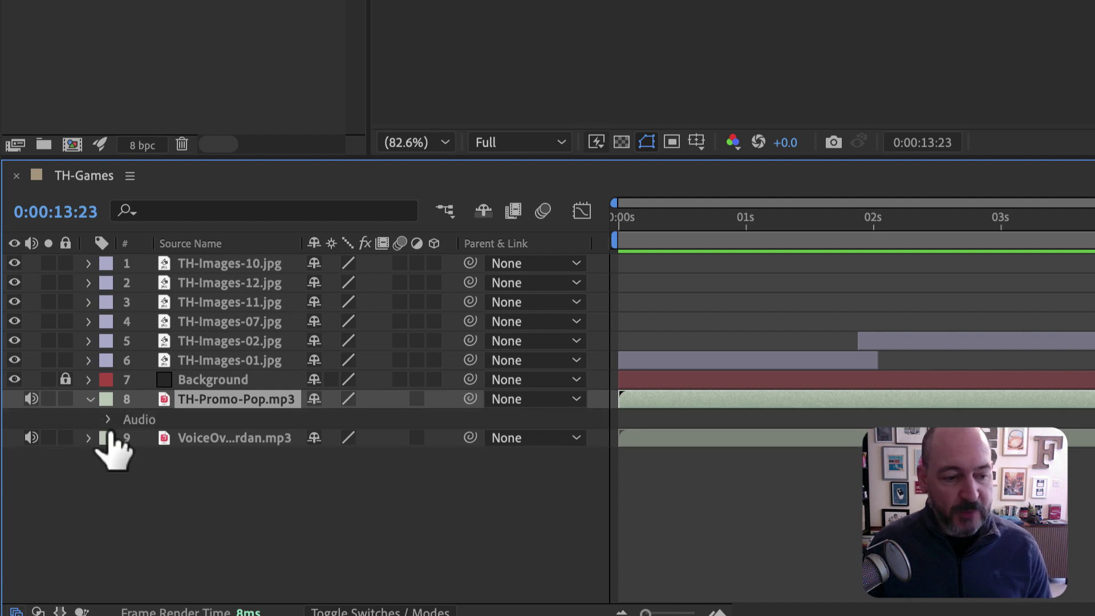
pyautogui.click(109, 423)
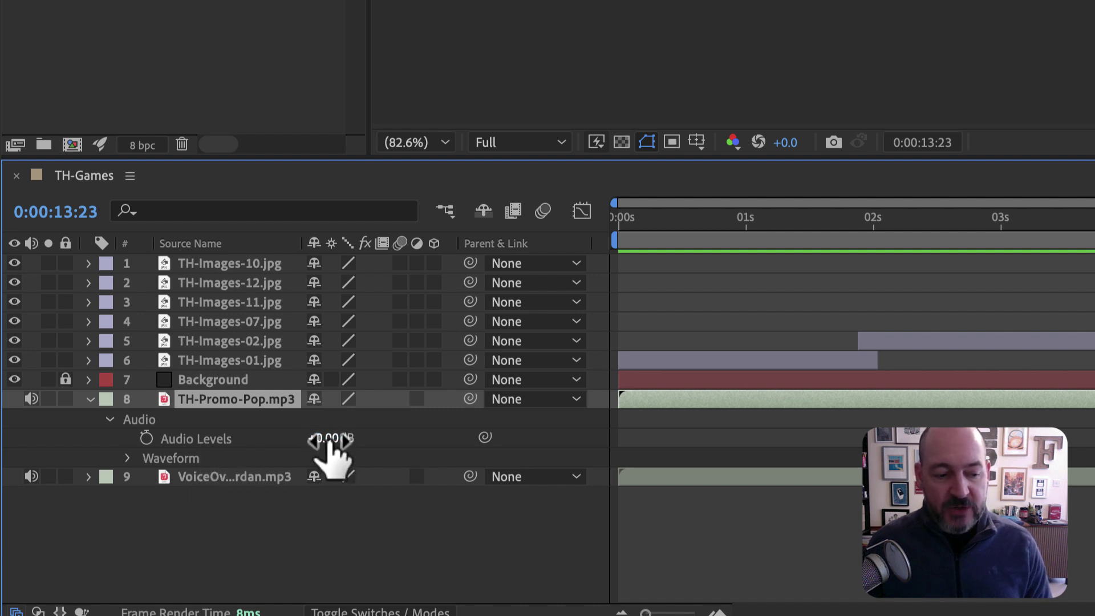
pyautogui.moveTo(330, 440)
pyautogui.mouseDown()
pyautogui.moveTo(308, 439)
pyautogui.moveTo(333, 454)
pyautogui.mouseUp()
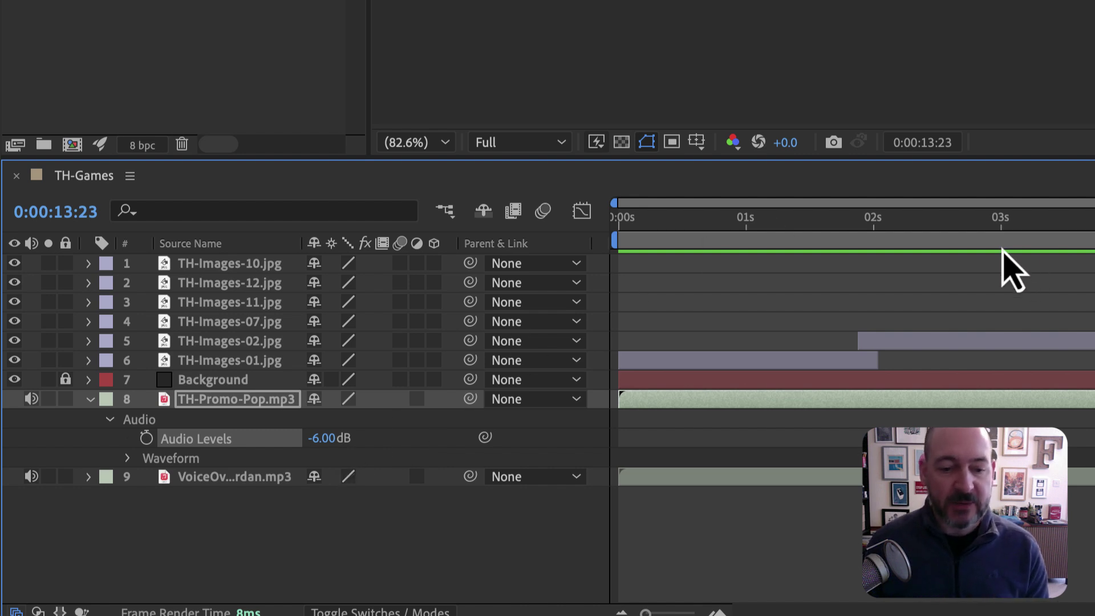
# Play the composition again from 0:00:00:00 to check the balance between music and voice-over
pyautogui.click(914, 219)
pyautogui.moveTo(891, 222); pyautogui.dragTo(550, 245)
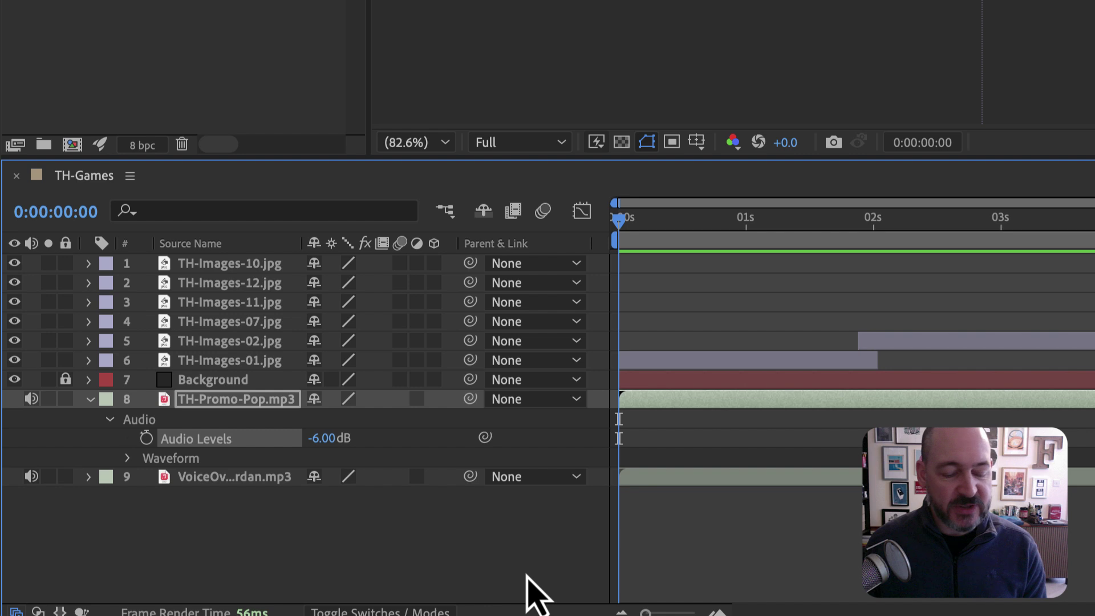
pyautogui.press('space')
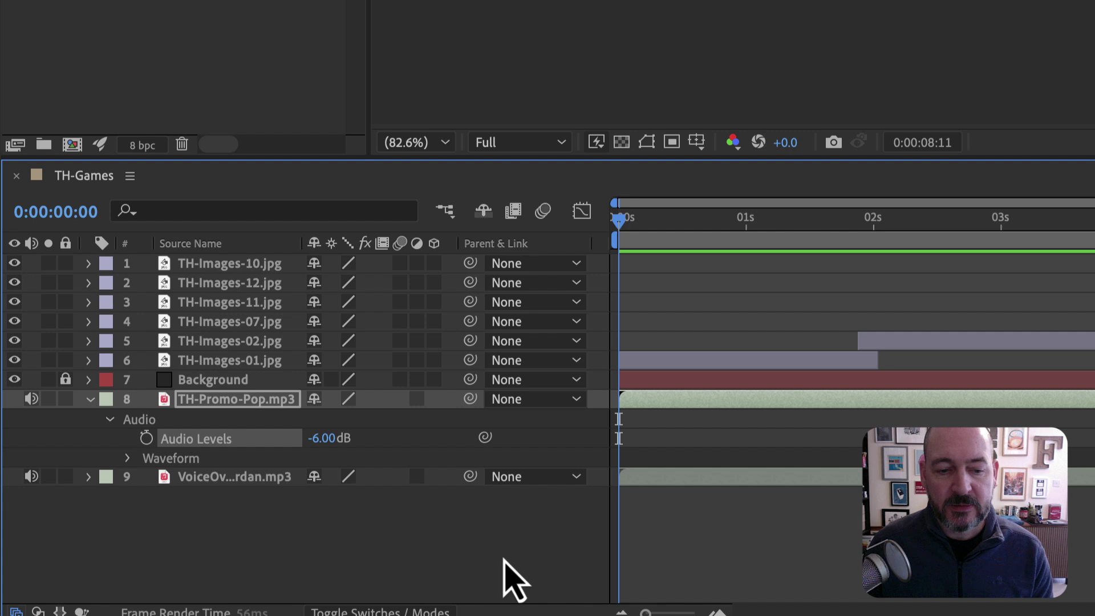
pyautogui.click(654, 557)
pyautogui.press('space')
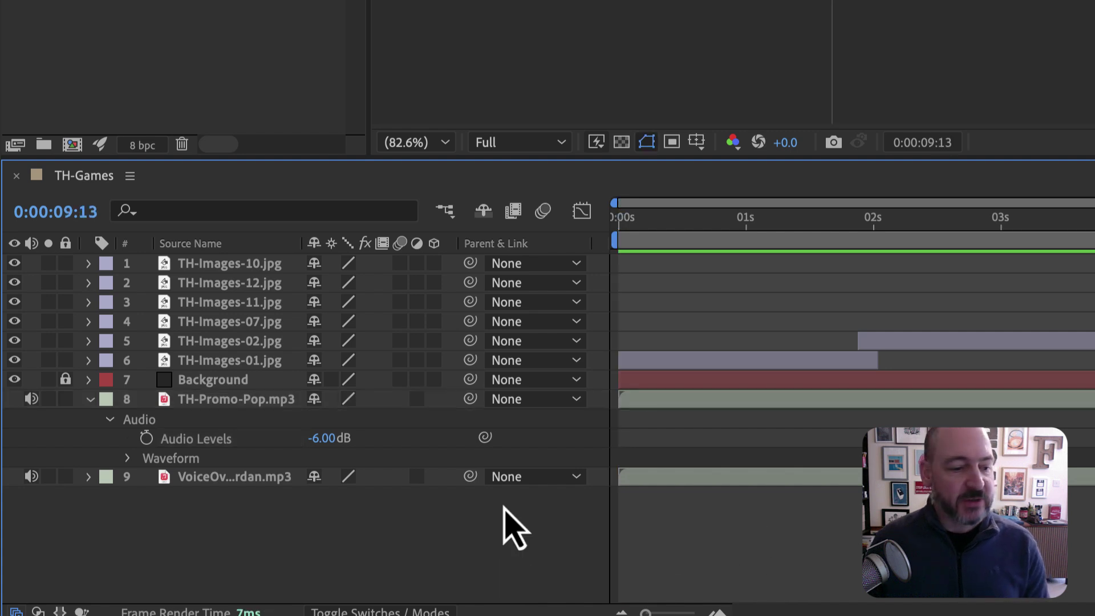
# Collapse the TH-Promo-Pop.mp3 layer's properties and lock both audio layers
pyautogui.click(90, 400)
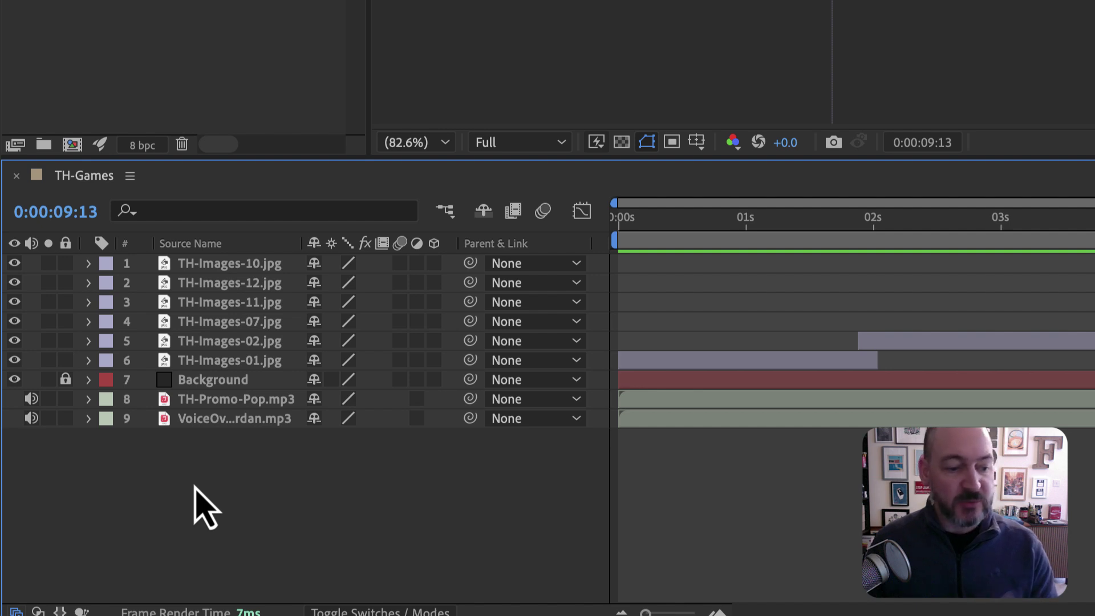
pyautogui.click(65, 398)
pyautogui.click(66, 420)
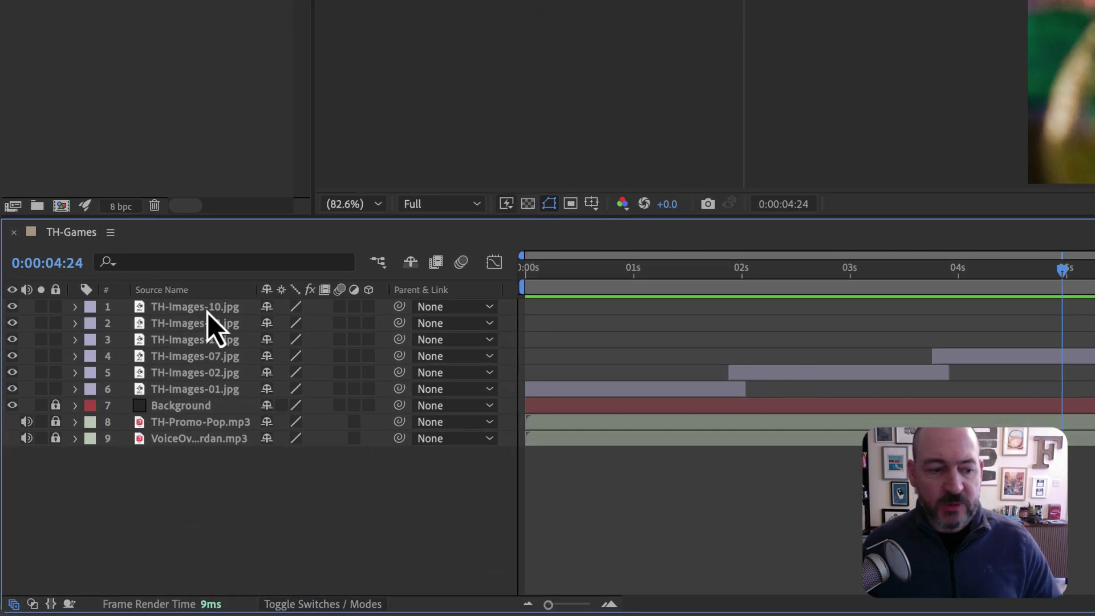
# Create a new adjustment layer above the TH-Images-10.jpg layer
pyautogui.click(207, 311)
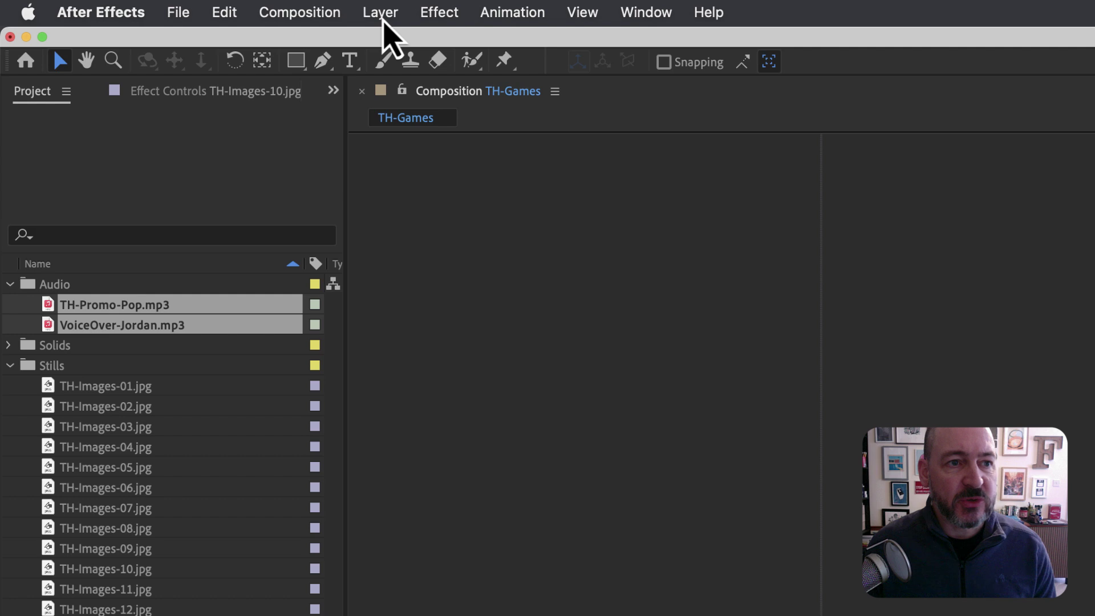
pyautogui.click(381, 13)
pyautogui.moveTo(411, 45)
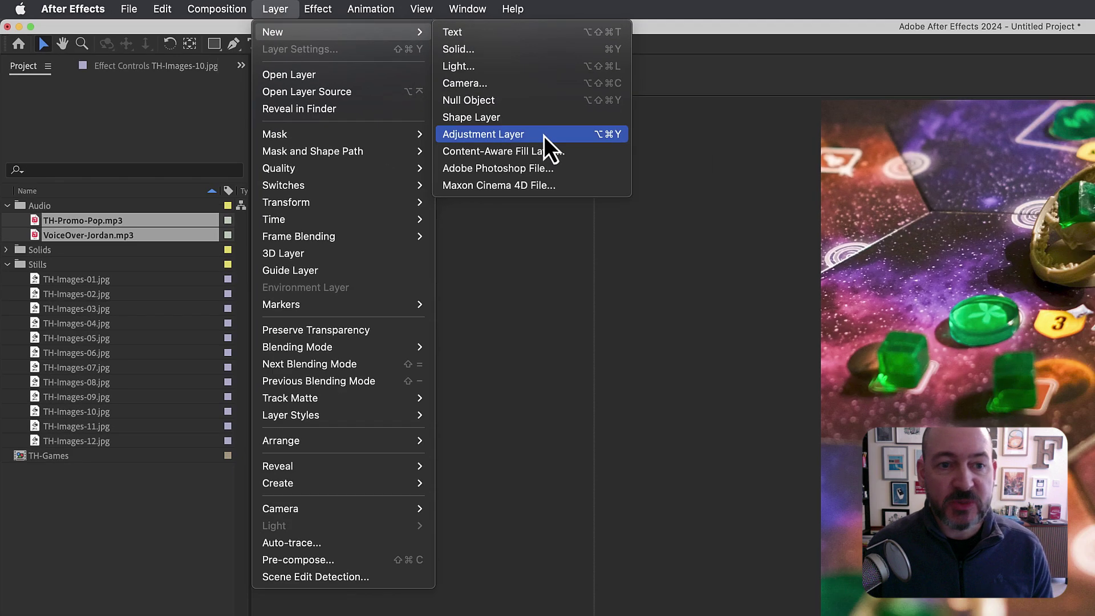
pyautogui.click(756, 186)
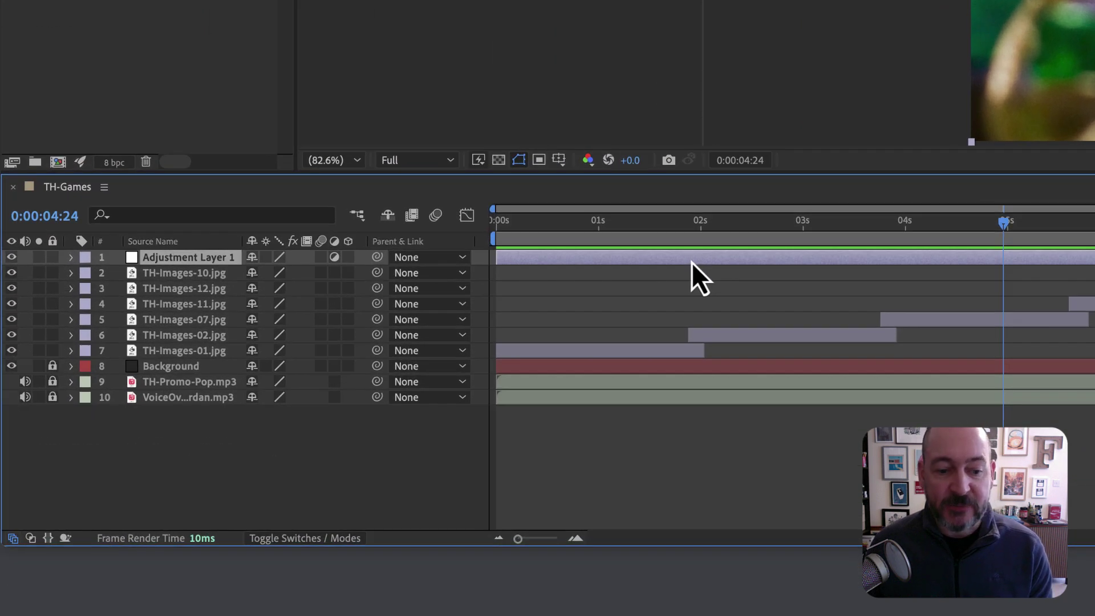
# Apply the Camera Lens Blur effect to Adjustment Layer 1
pyautogui.rightClick(697, 259)
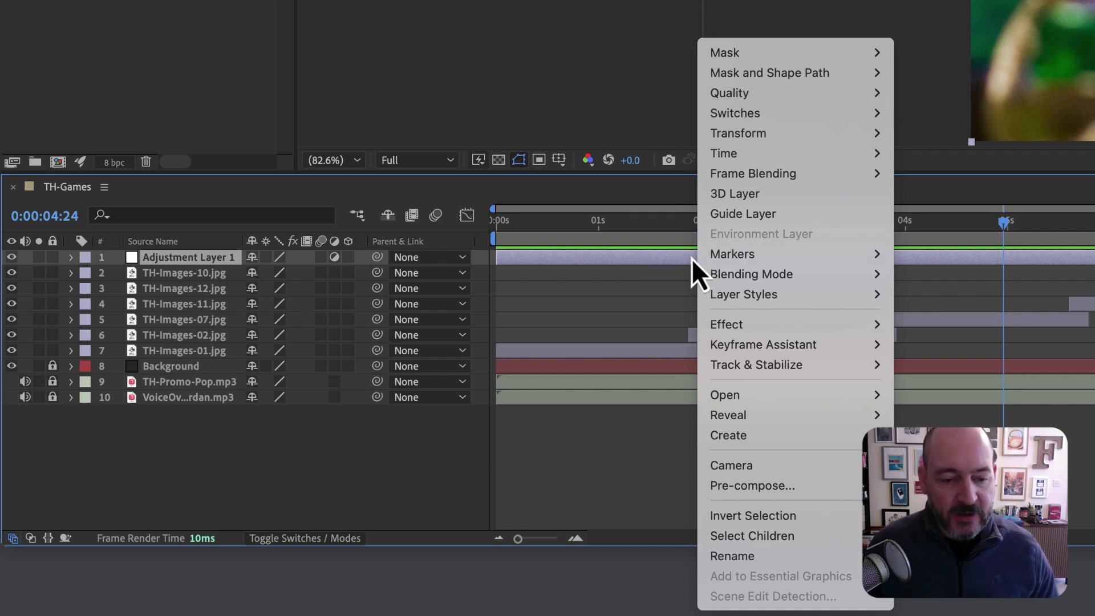
pyautogui.moveTo(787, 324)
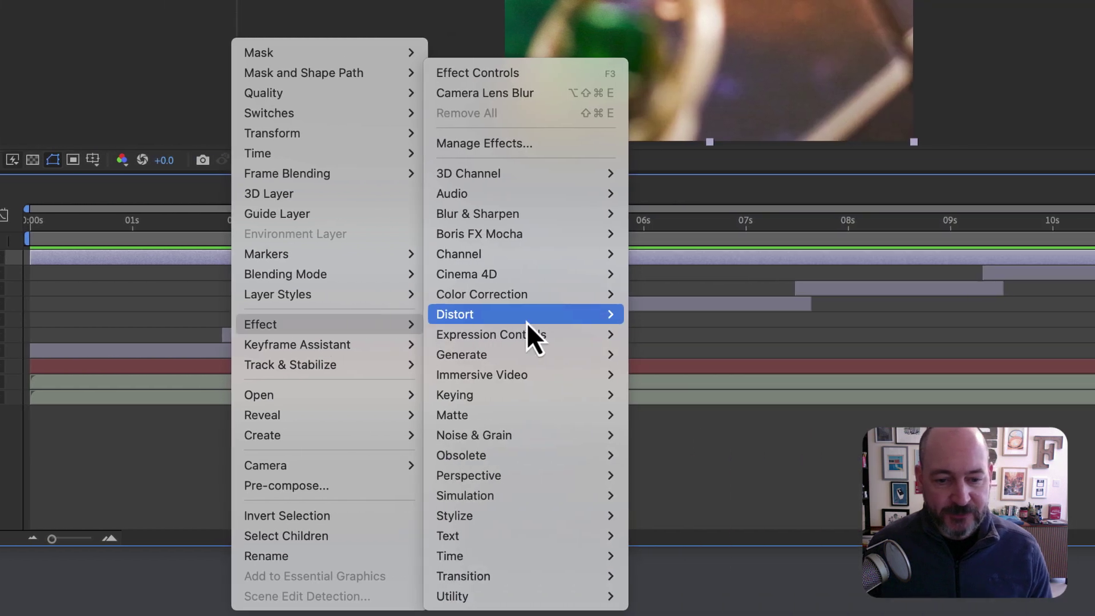
pyautogui.moveTo(557, 216)
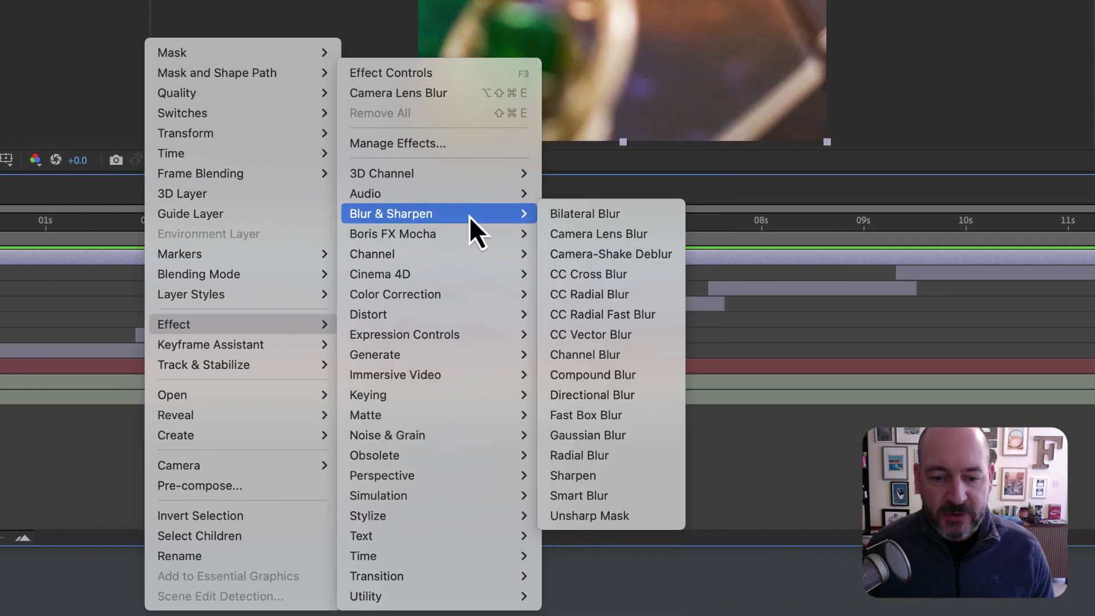
pyautogui.click(642, 237)
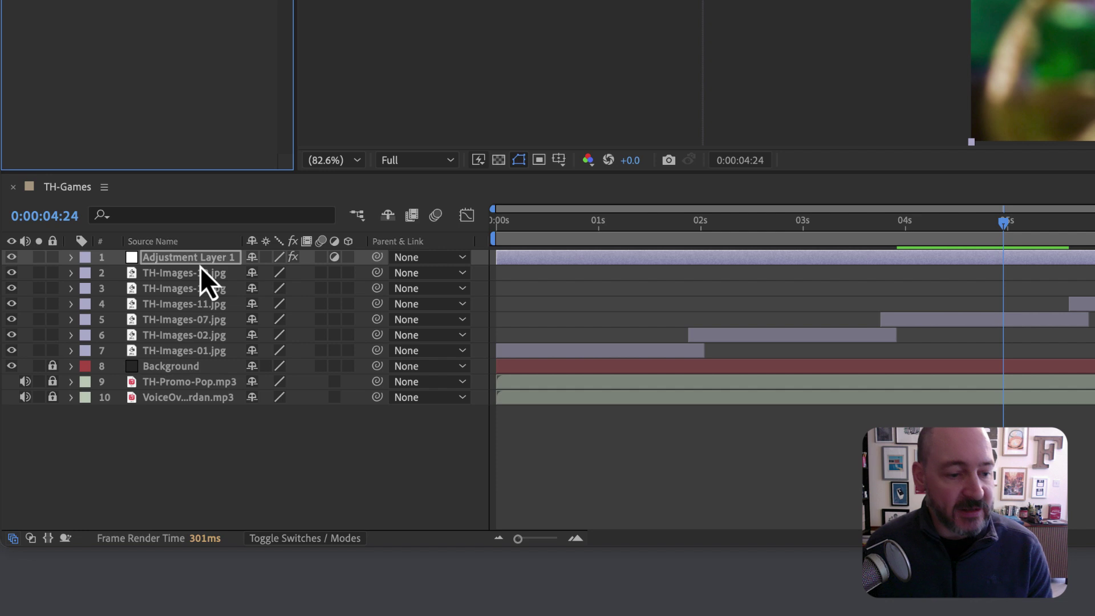
# Rename Adjustment Layer 1 as "Lens blur Effect"
pyautogui.click(196, 258)
pyautogui.press('Return')
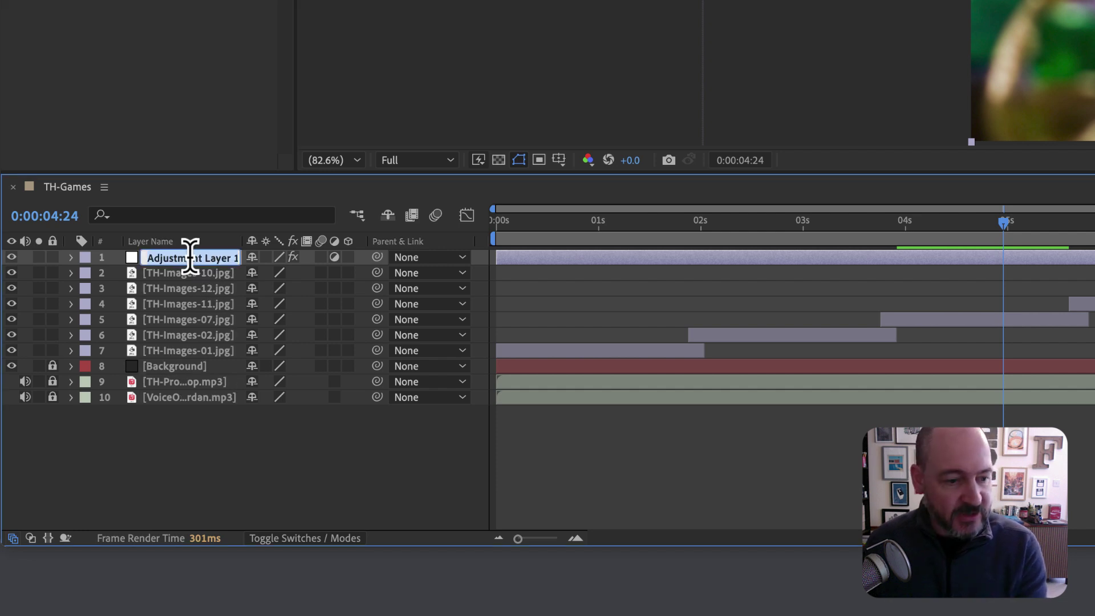
pyautogui.write('Len')
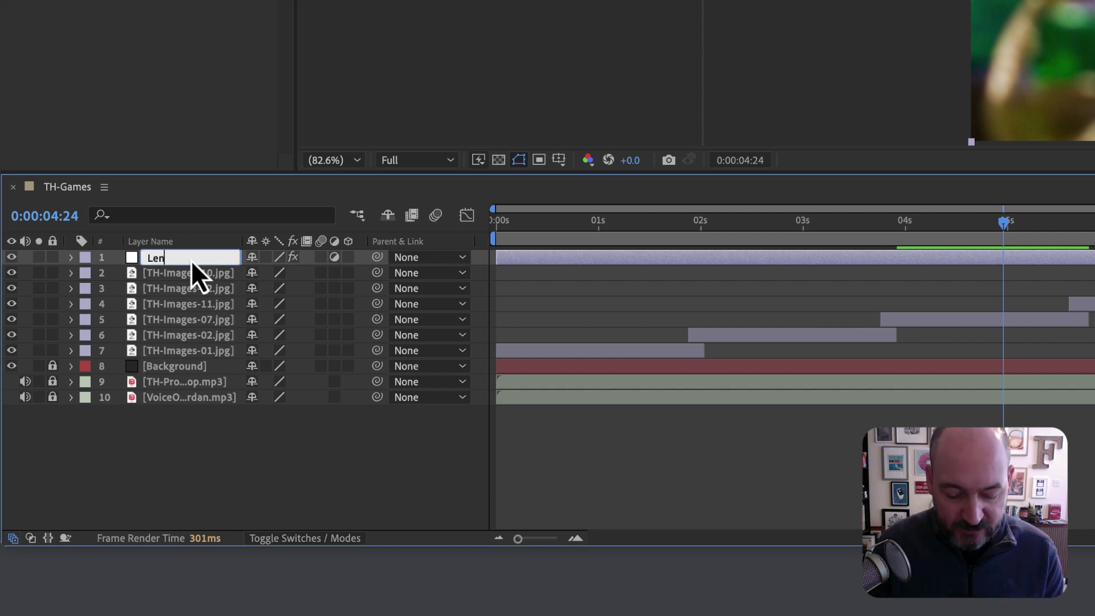
pyautogui.write('s blur Effect')
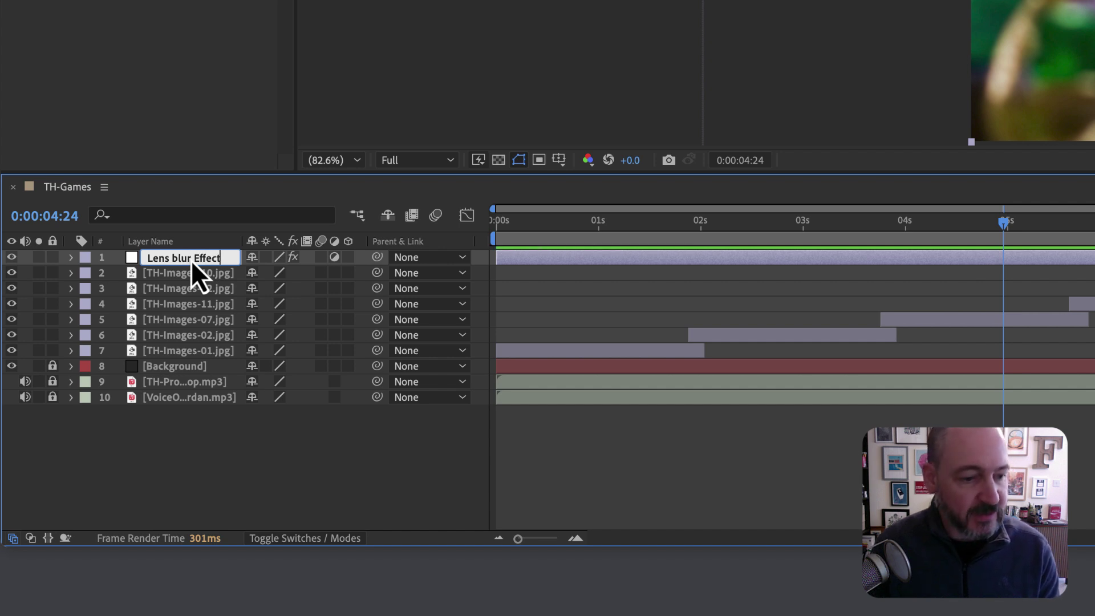
pyautogui.press('Return')
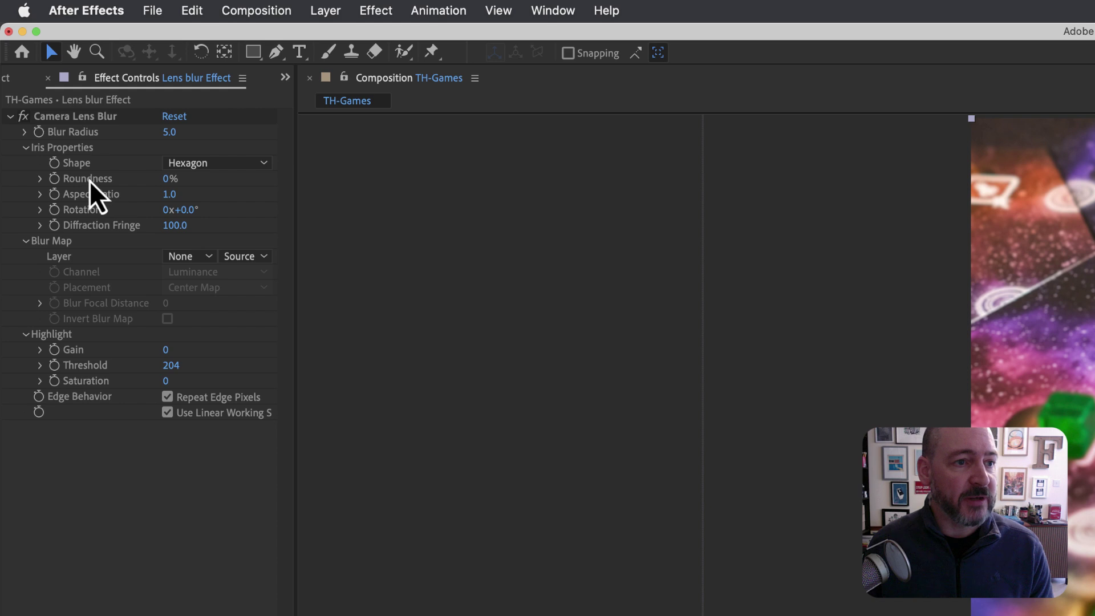
# Set the Camera Lens Blur effect's Blur Radius to 0
pyautogui.click(170, 132)
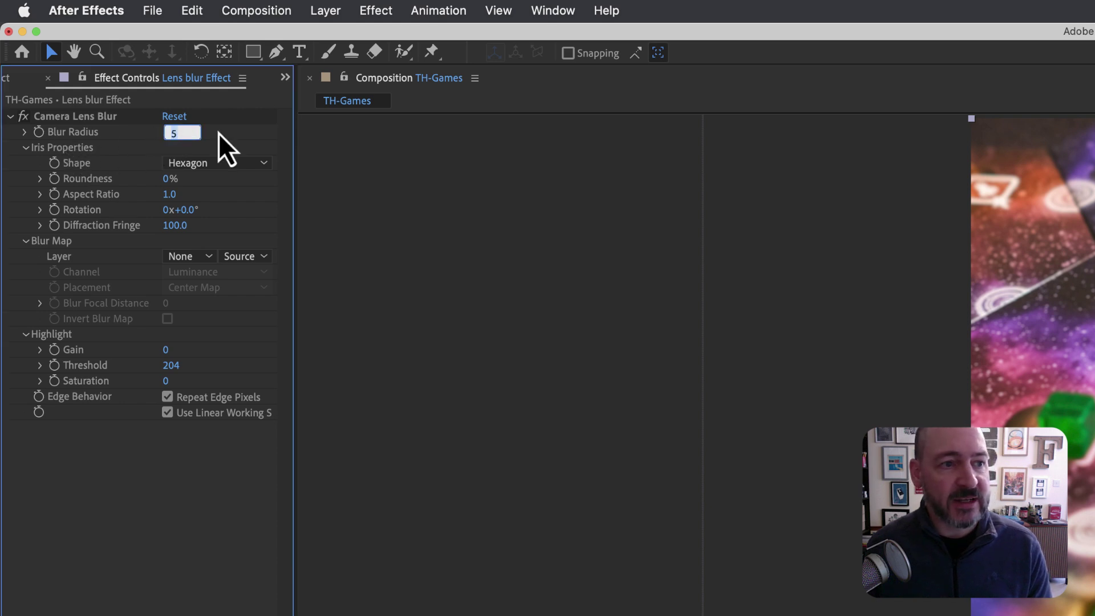
pyautogui.press('Return')
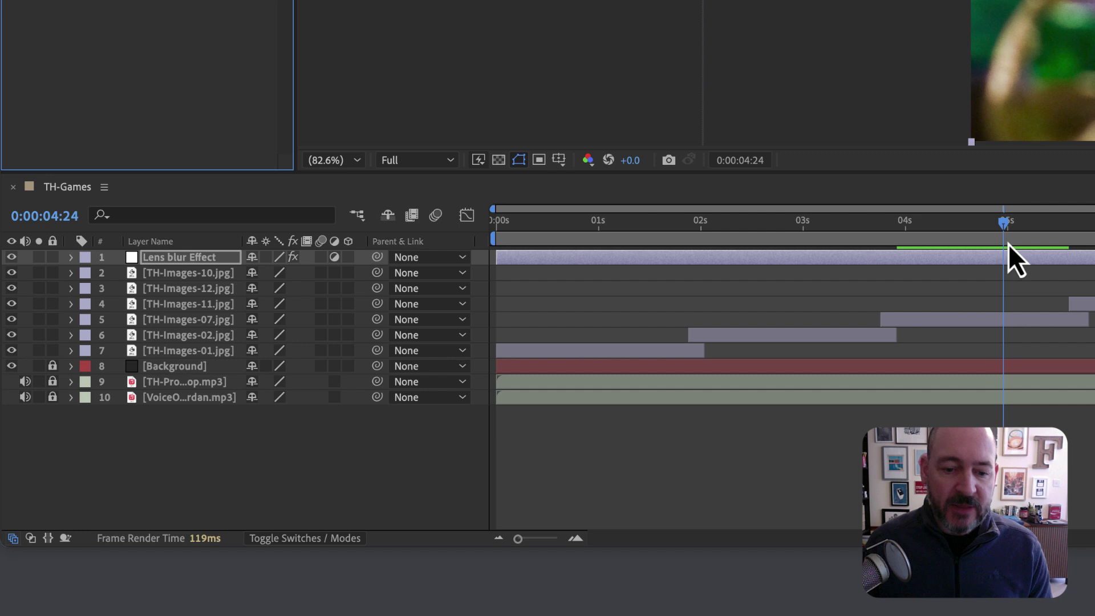
# Expand the Lens blur Effect layer's Camera Lens Blur properties and start a Blur Radius keyframe at 0:00:01:17, before the first image change
pyautogui.moveTo(1004, 228); pyautogui.dragTo(687, 238)
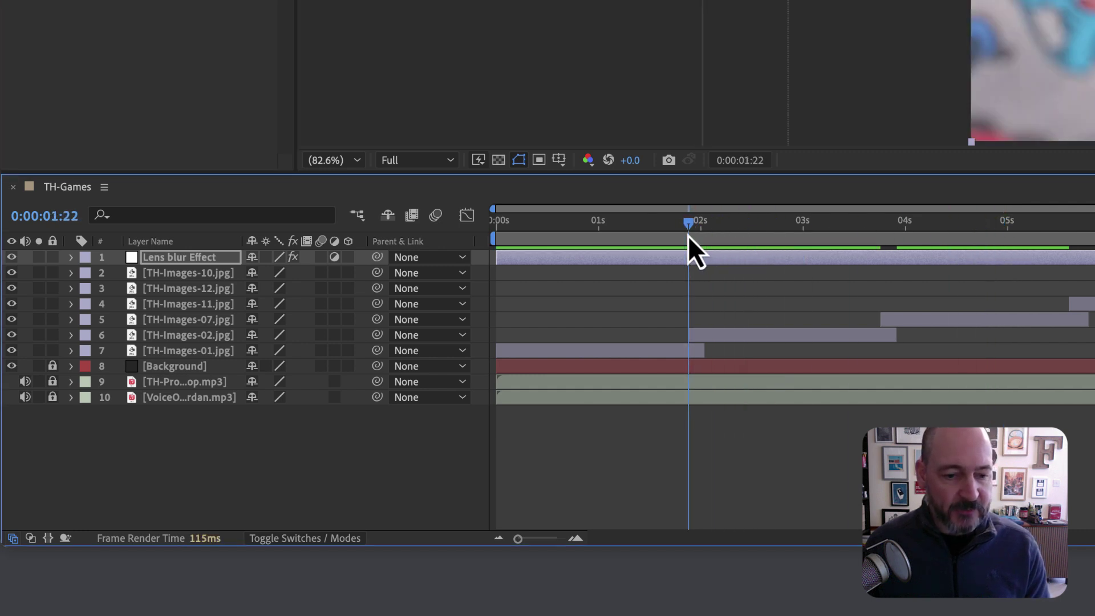
pyautogui.moveTo(687, 228)
pyautogui.mouseDown()
pyautogui.moveTo(668, 229)
pyautogui.moveTo(704, 234)
pyautogui.moveTo(676, 233)
pyautogui.mouseUp()
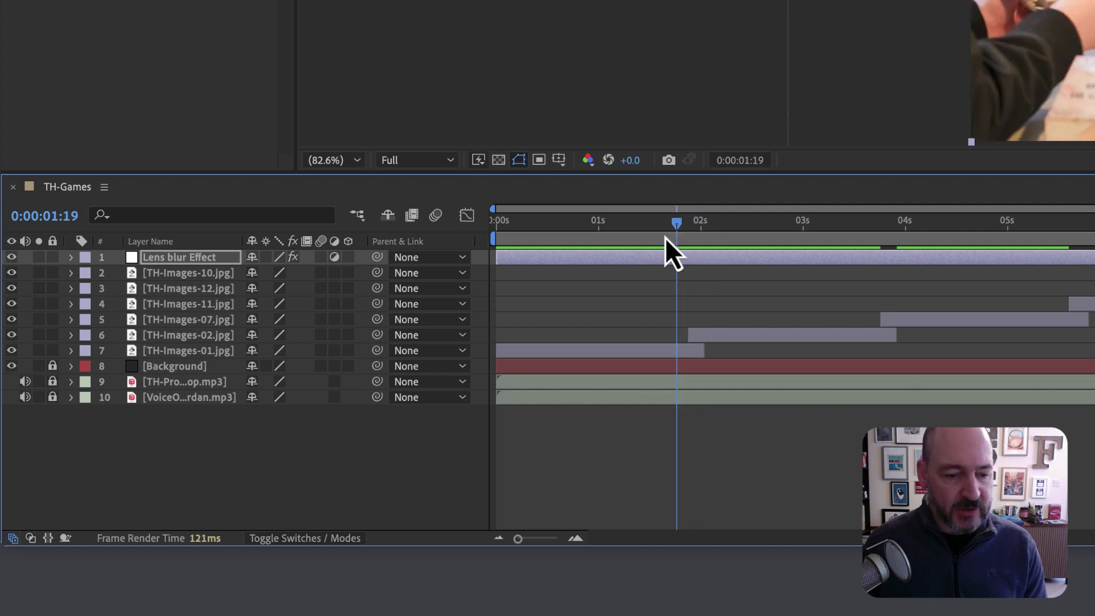
pyautogui.moveTo(518, 539); pyautogui.dragTo(550, 540)
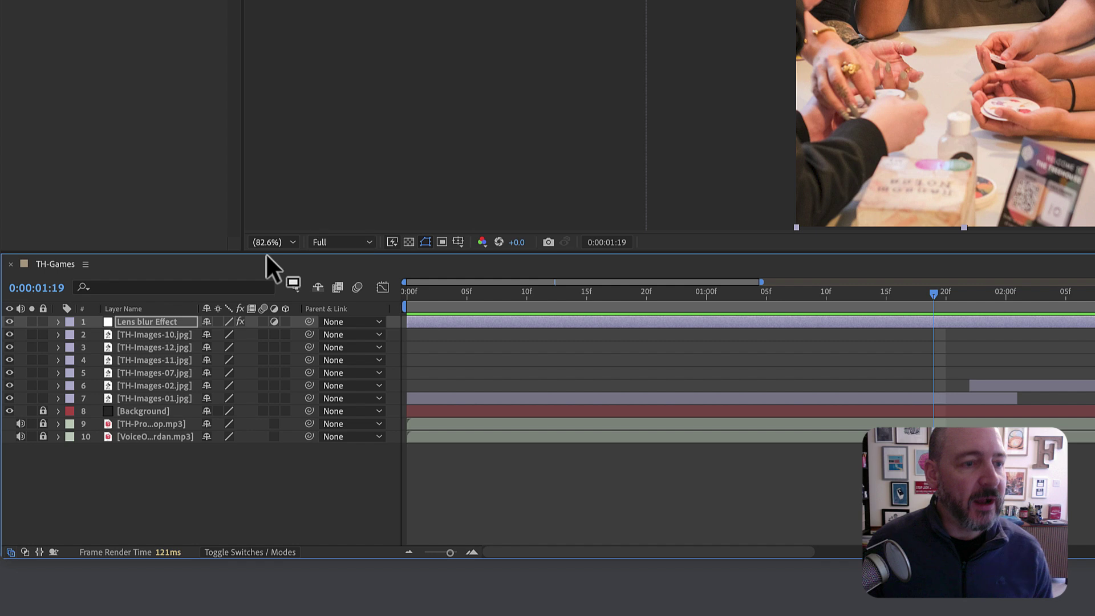
pyautogui.click(59, 323)
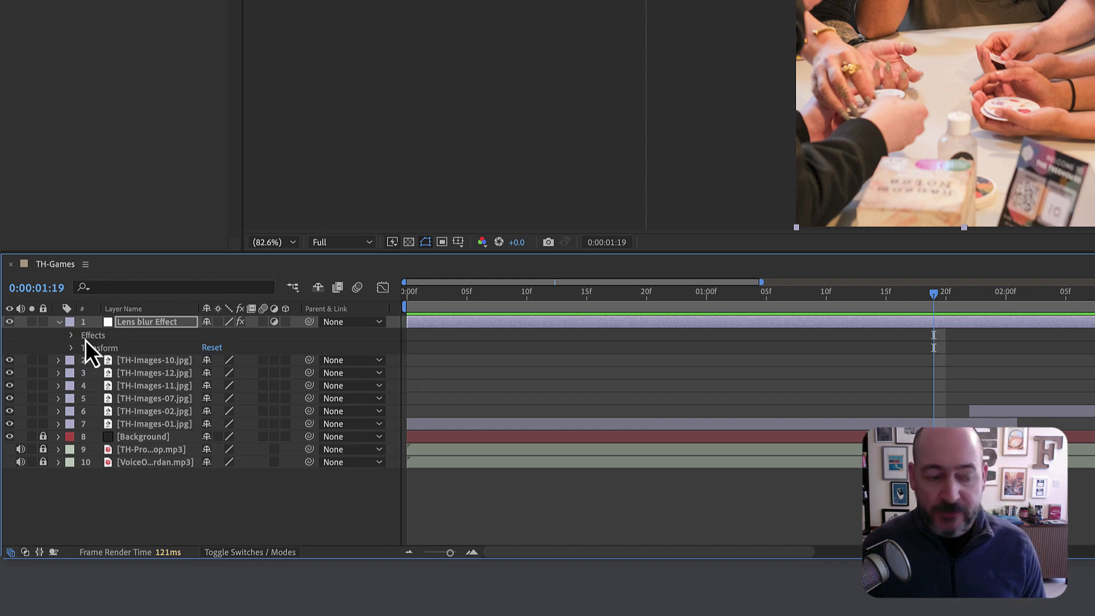
pyautogui.click(72, 339)
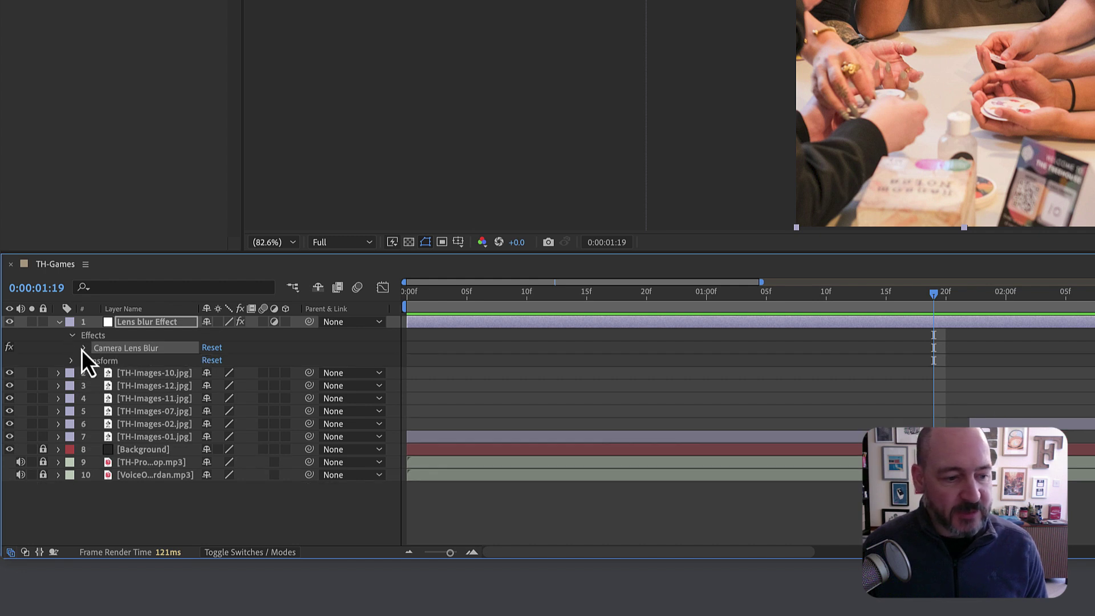
pyautogui.click(83, 349)
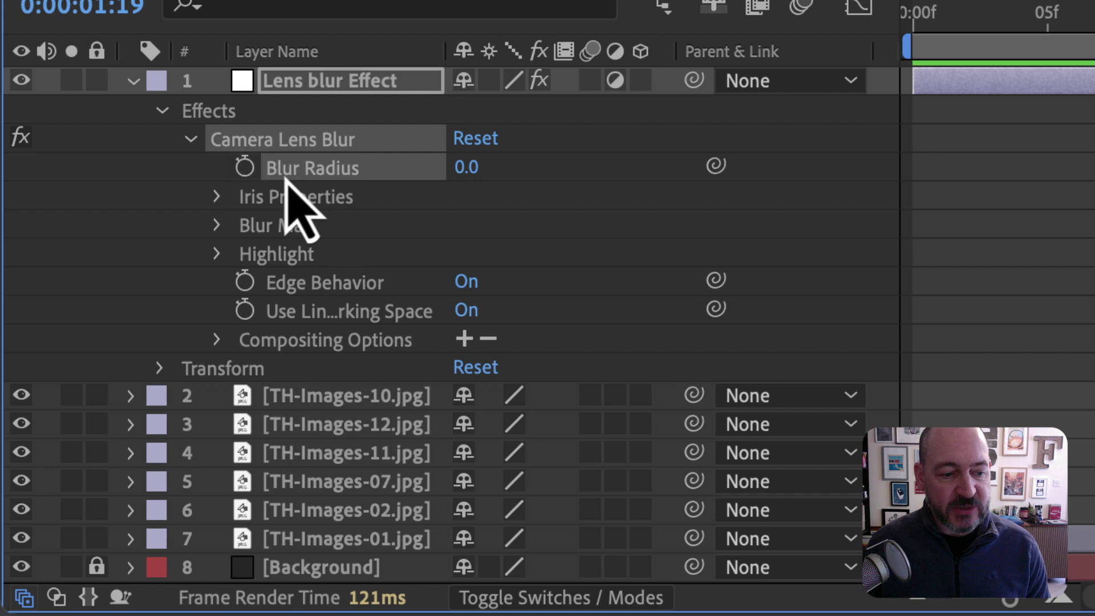
pyautogui.moveTo(454, 25); pyautogui.dragTo(383, 25)
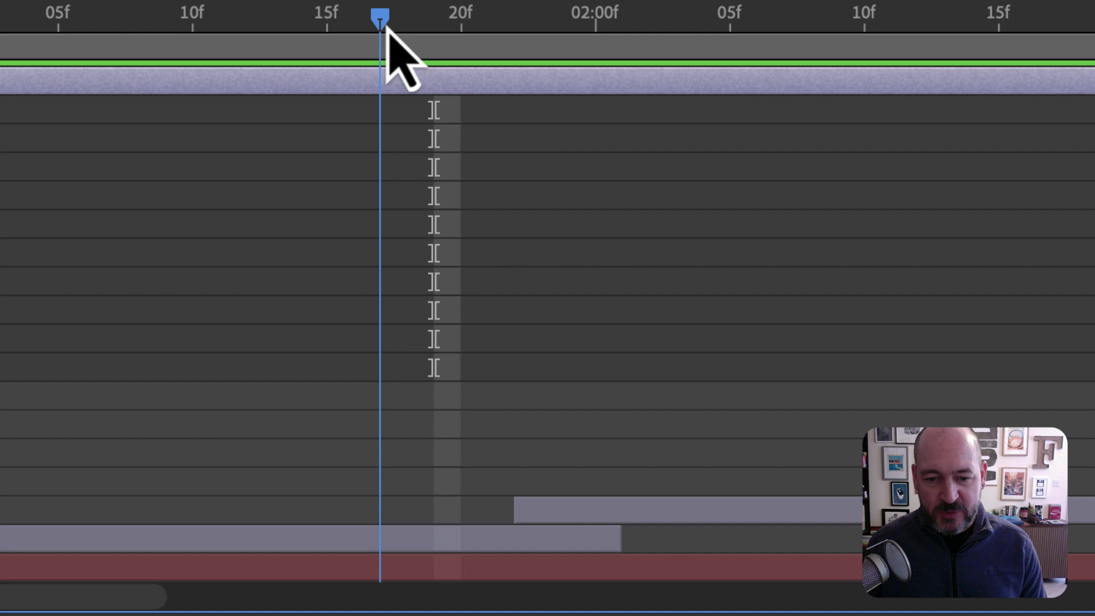
pyautogui.press('[')
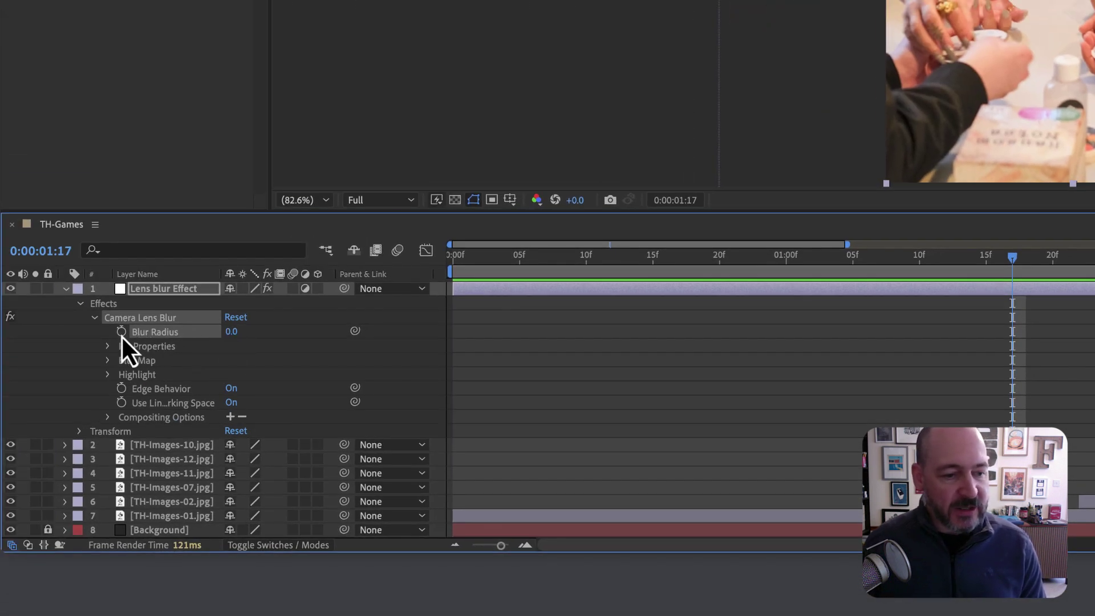
pyautogui.click(122, 335)
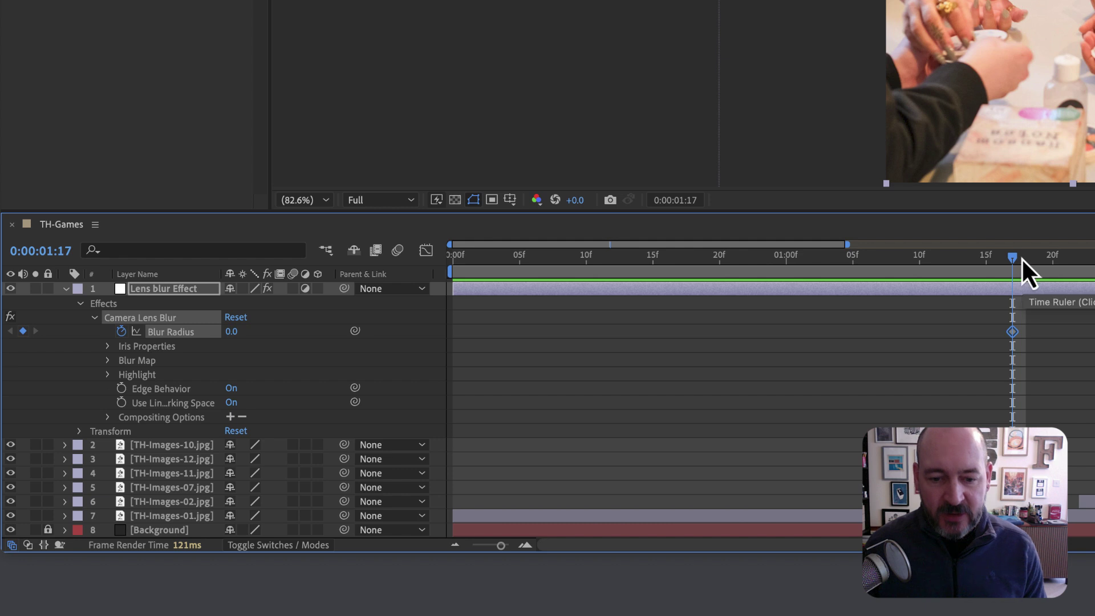
# Add a Blur Radius keyframe of 40 at 0:00:01:21, just before the second image begins
pyautogui.moveTo(1013, 259); pyautogui.dragTo(1082, 267)
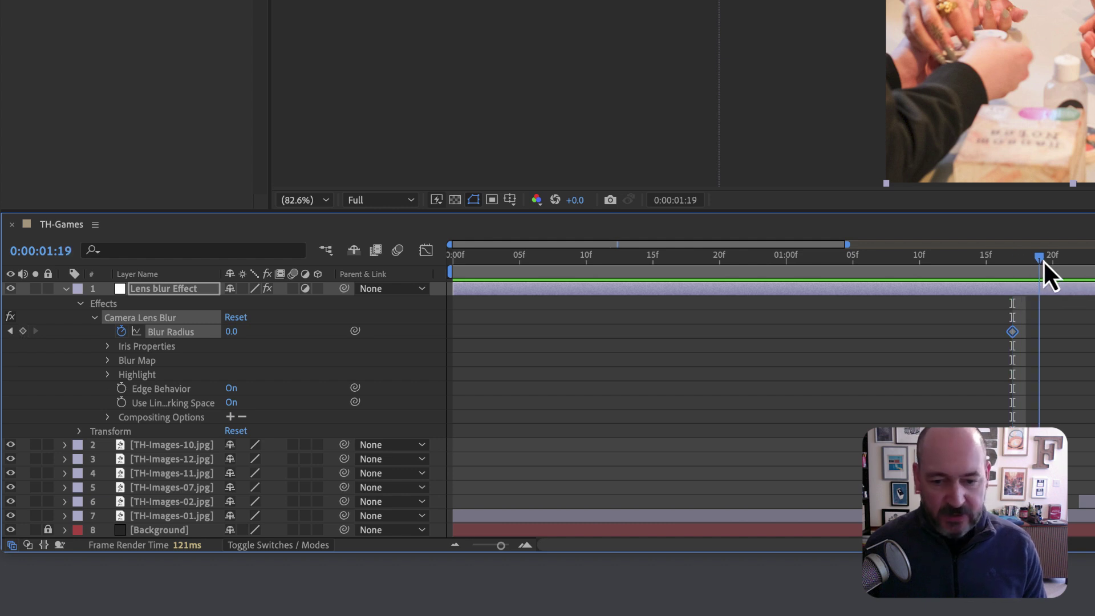
pyautogui.moveTo(569, 433); pyautogui.dragTo(561, 437)
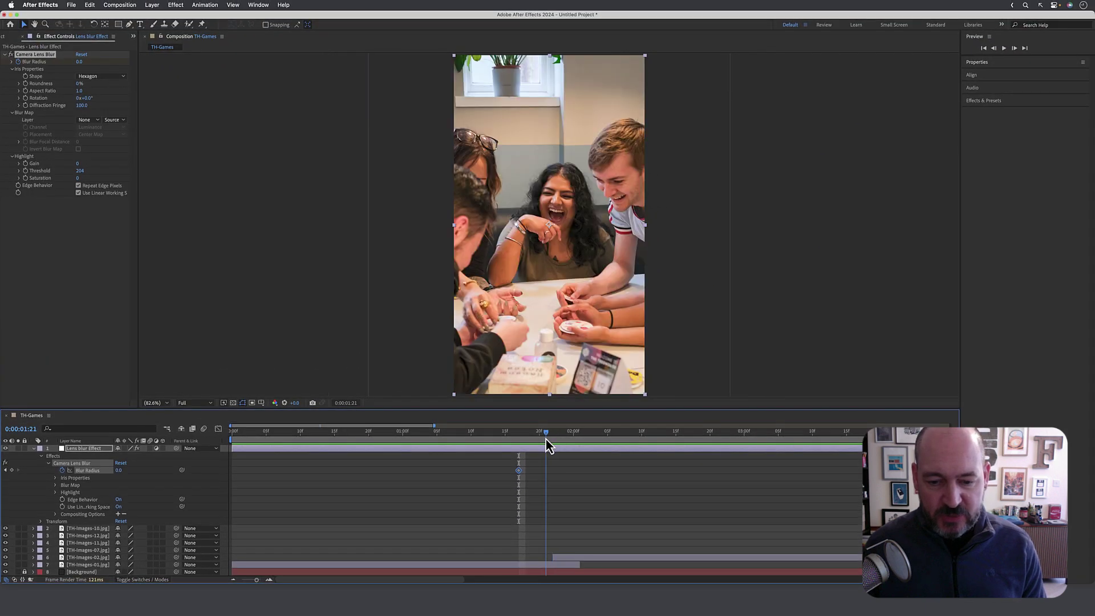
pyautogui.click(119, 470)
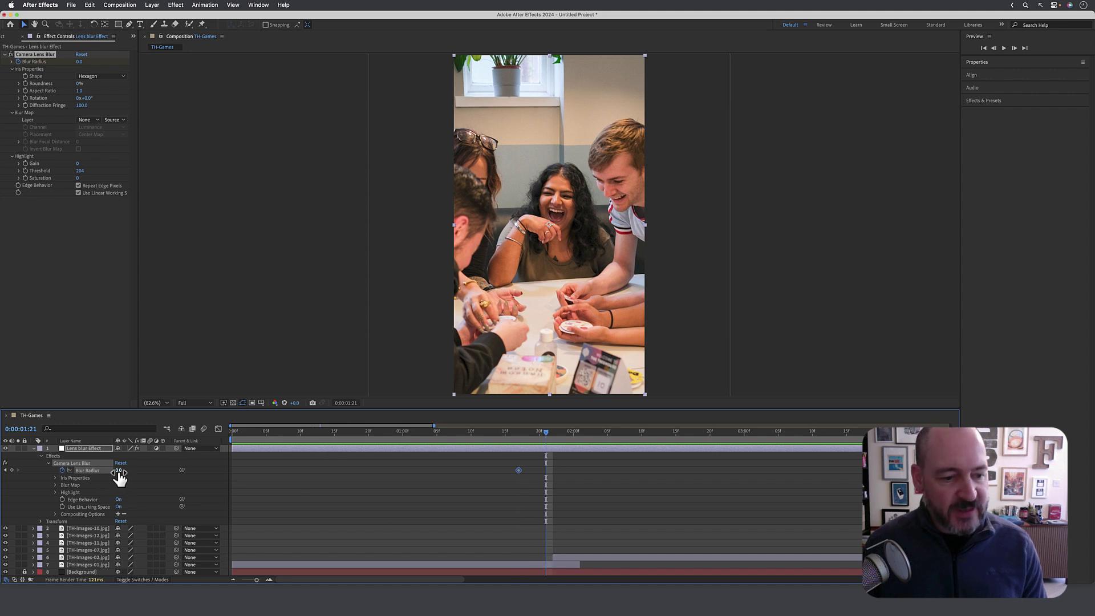
pyautogui.press('Return')
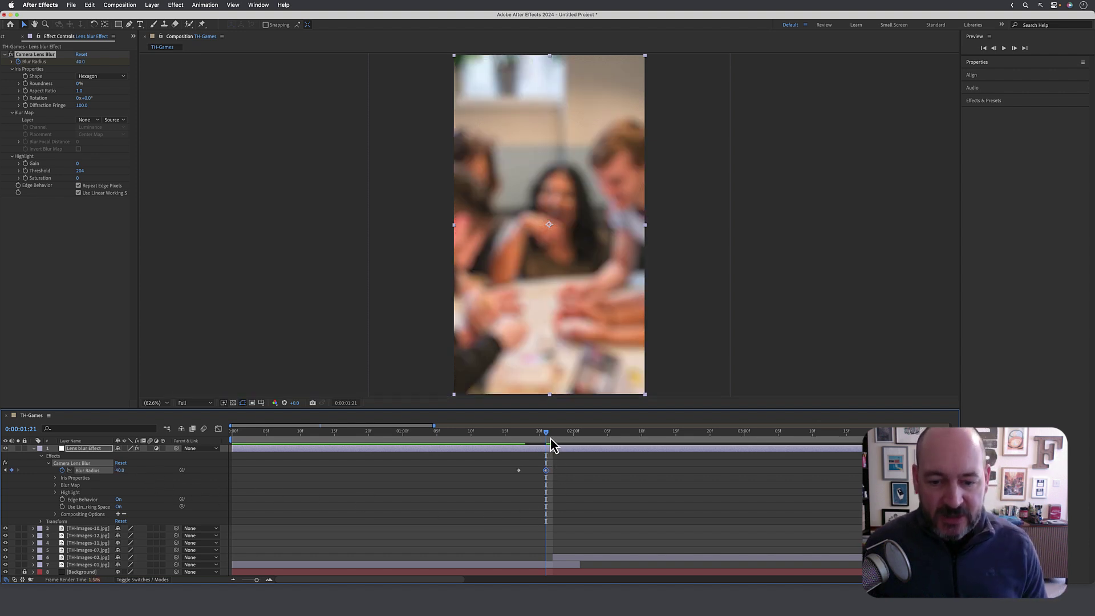
# Add a Blur Radius keyframe of 0 at 0:00:02:01, where the TH-Images-01.jpg layer ends
pyautogui.moveTo(549, 434); pyautogui.dragTo(569, 438)
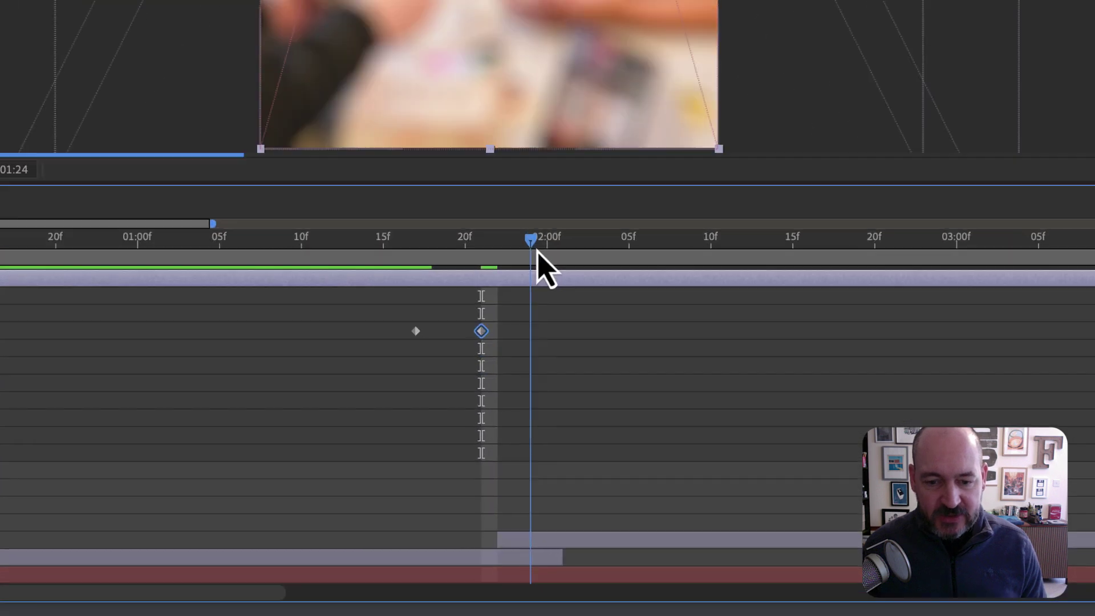
pyautogui.moveTo(536, 251); pyautogui.dragTo(548, 251)
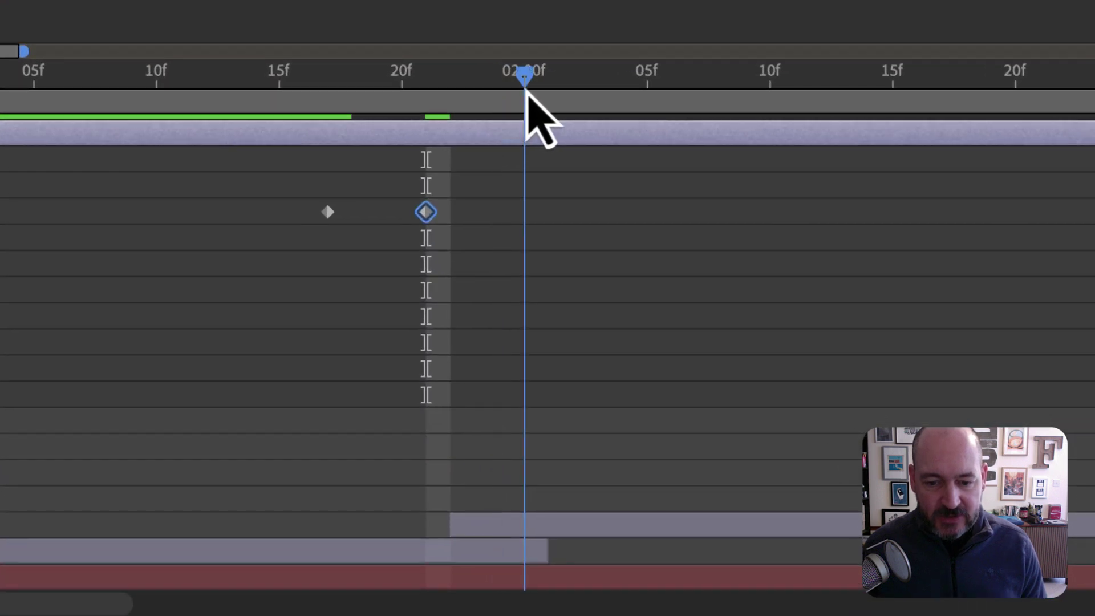
pyautogui.moveTo(526, 90); pyautogui.dragTo(543, 91)
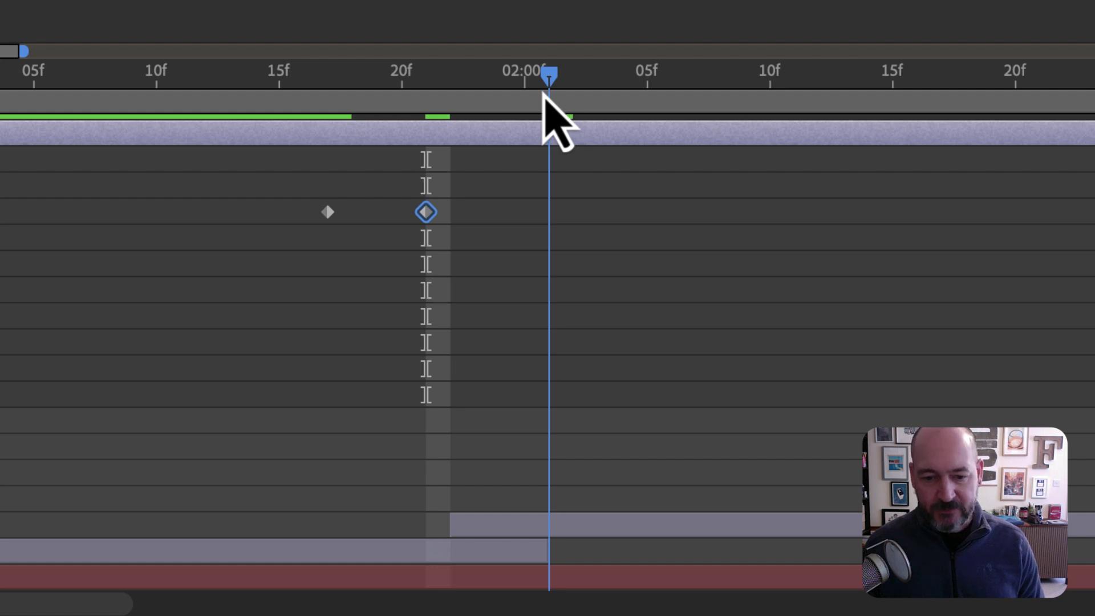
pyautogui.hotkey('alt', ']')
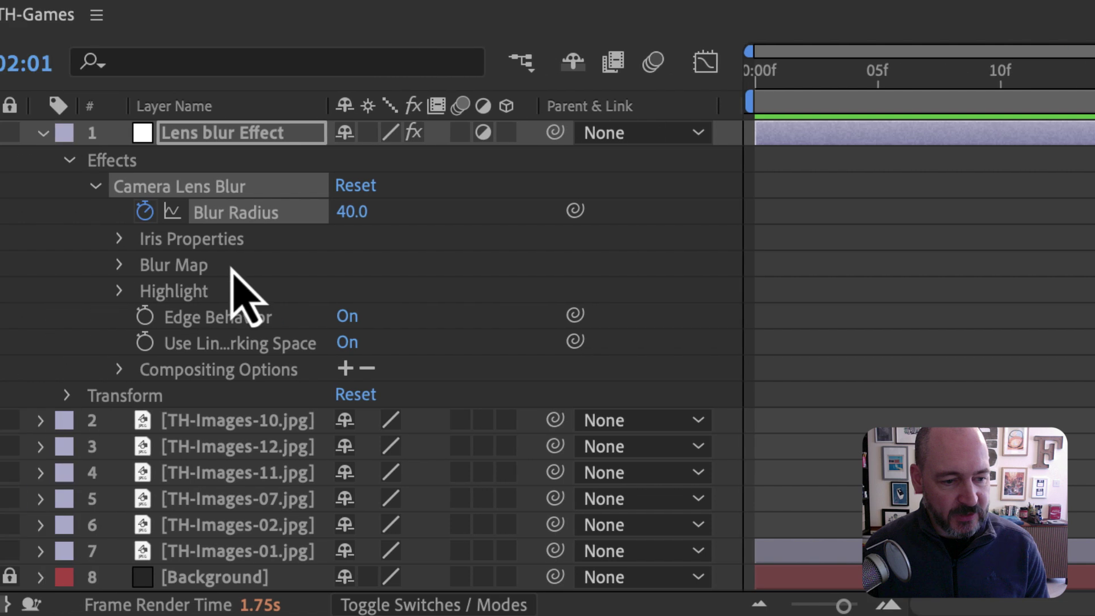
pyautogui.click(352, 212)
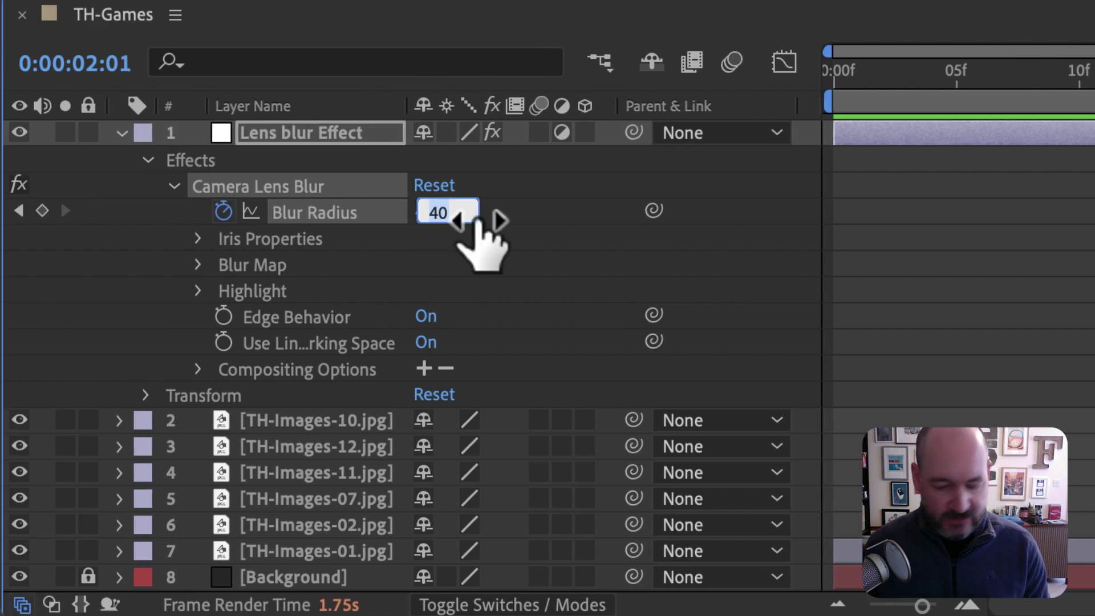
pyautogui.write('0')
pyautogui.press('Return')
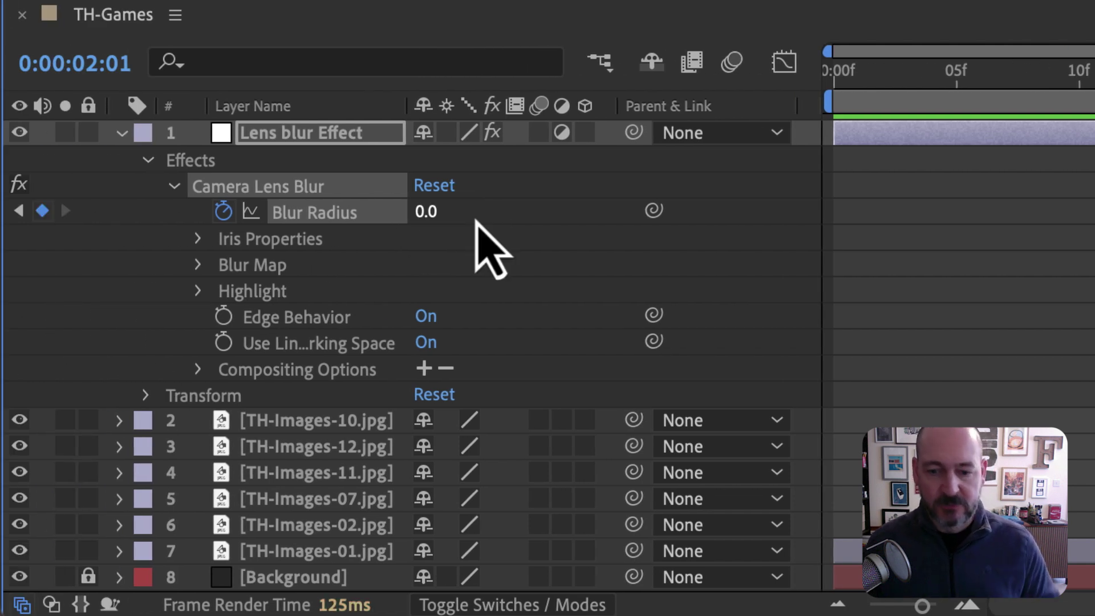
# Play the composition from 0:00:00:00 to check the blur transition between the first two images
pyautogui.moveTo(580, 432); pyautogui.dragTo(212, 432)
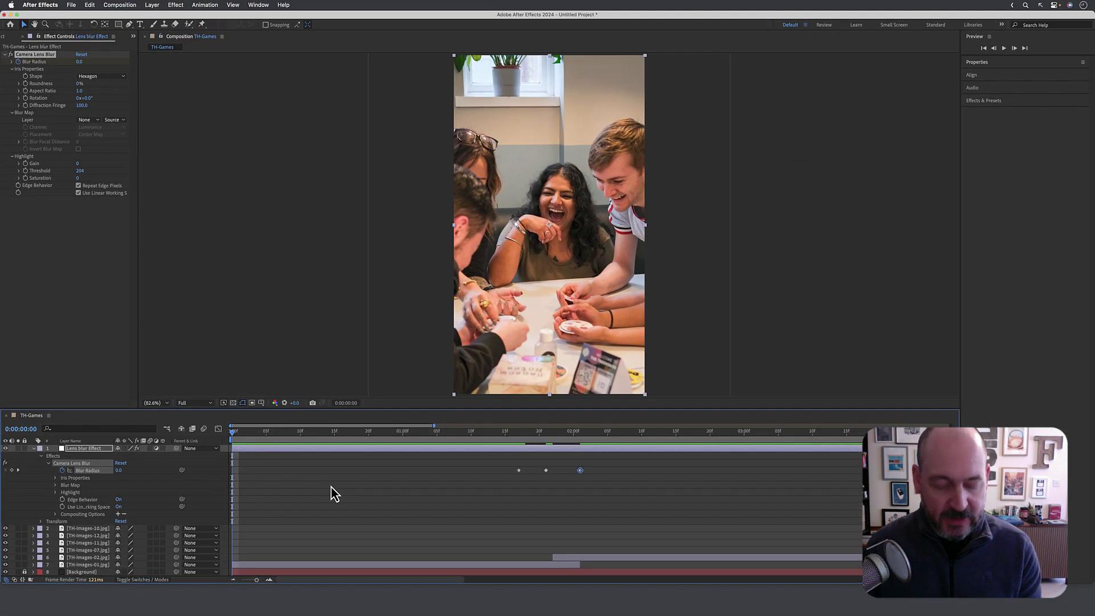
pyautogui.press('space')
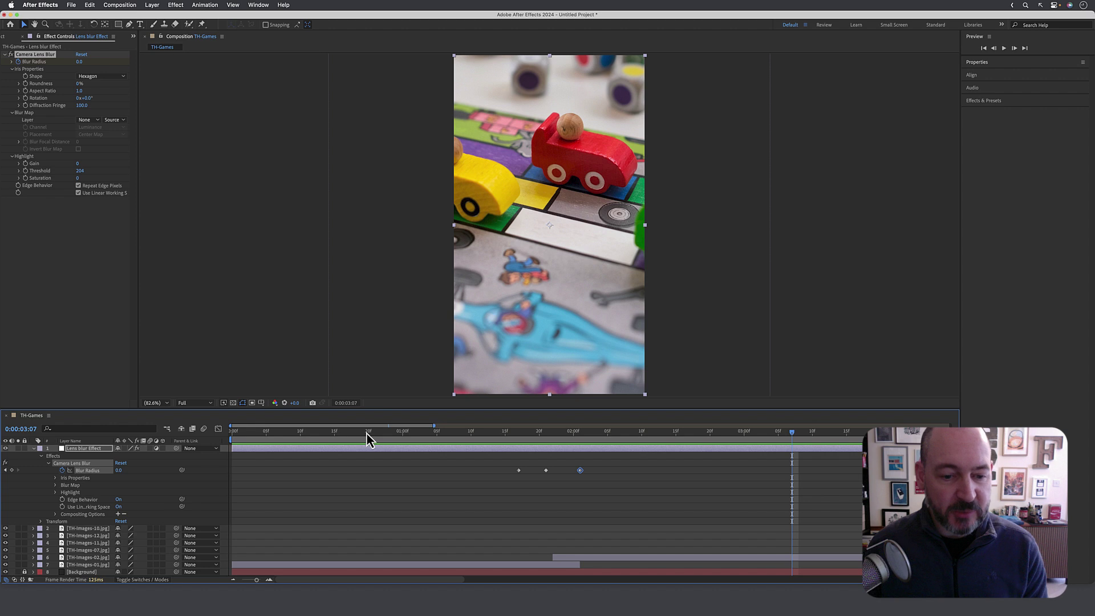
pyautogui.press('space')
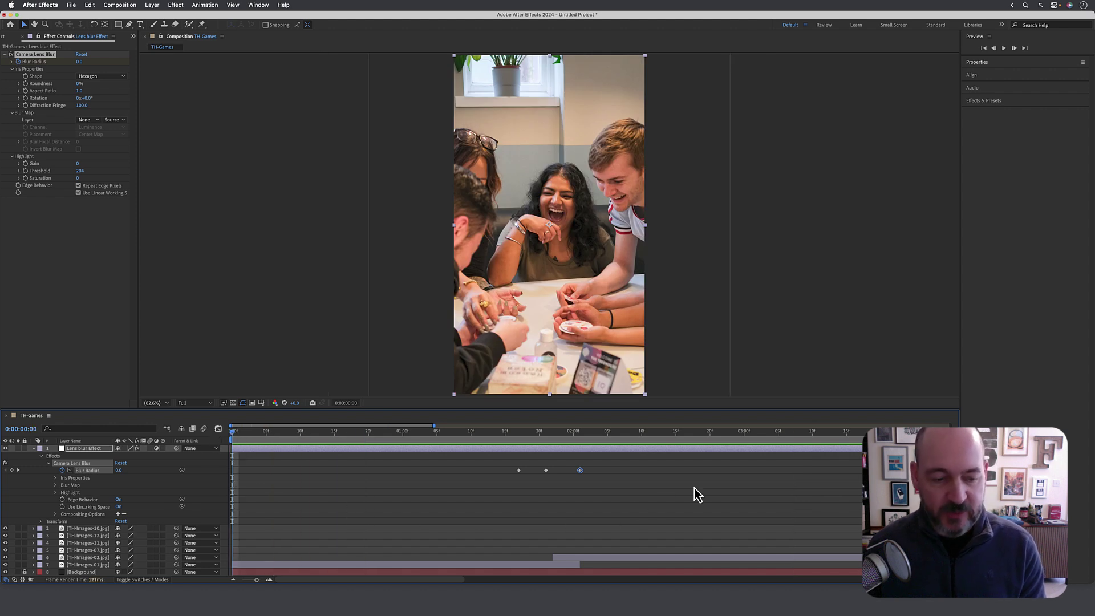
pyautogui.press('space')
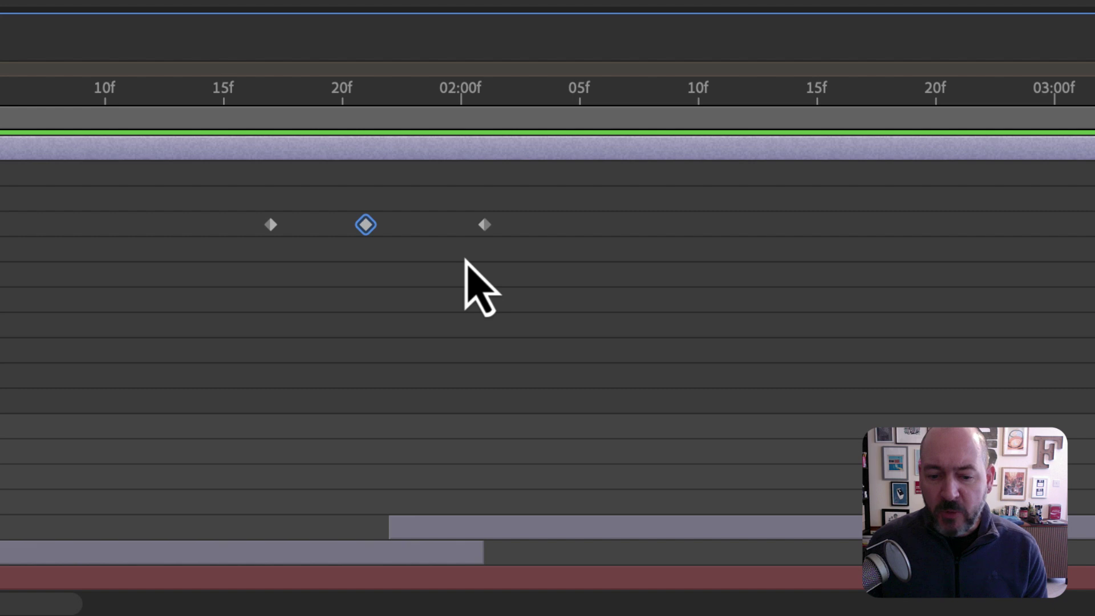
# Copy the three Blur Radius keyframes and paste them at 0:00:03:15, just before the TH-Images-07.jpg layer begins
pyautogui.moveTo(545, 203); pyautogui.dragTo(215, 262)
pyautogui.moveTo(200, 176); pyautogui.dragTo(557, 310)
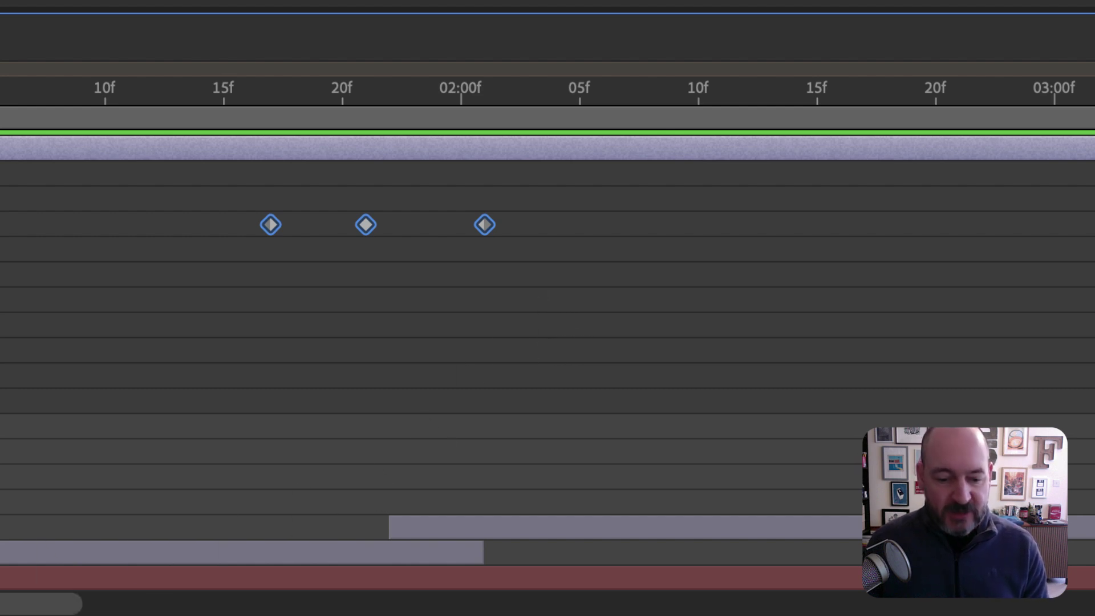
pyautogui.moveTo(23, 604); pyautogui.dragTo(452, 612)
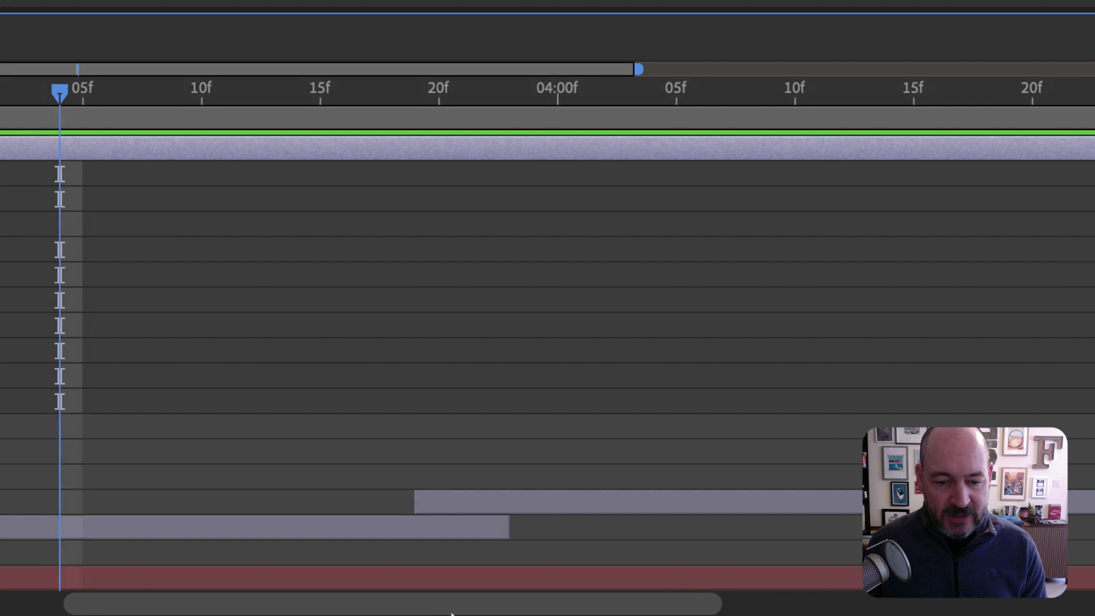
pyautogui.moveTo(59, 94); pyautogui.dragTo(323, 109)
pyautogui.press('[')
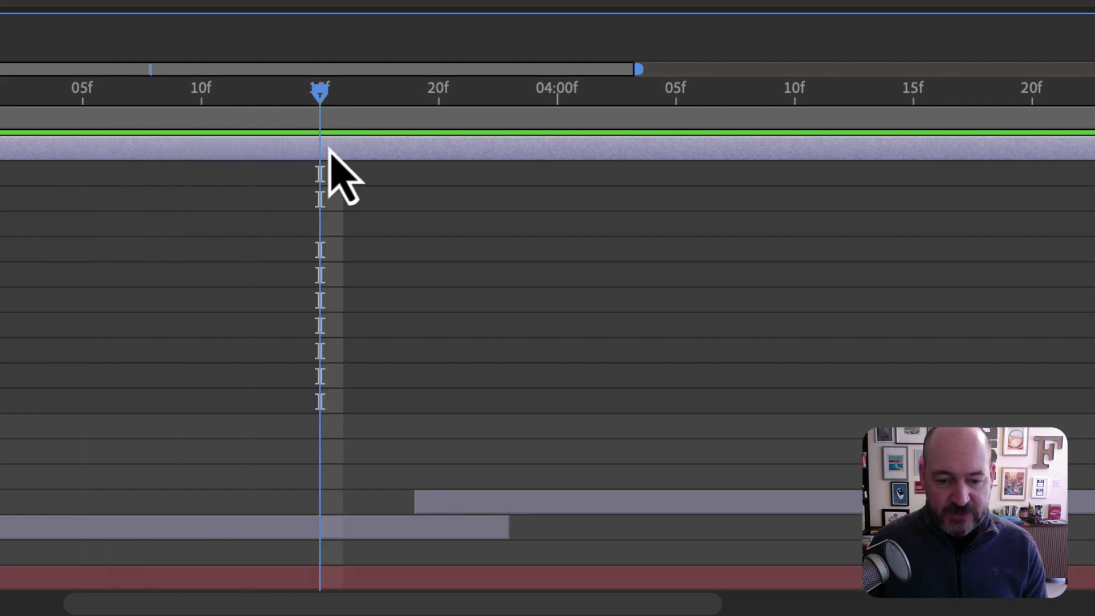
pyautogui.hotkey('ctrl', 'v')
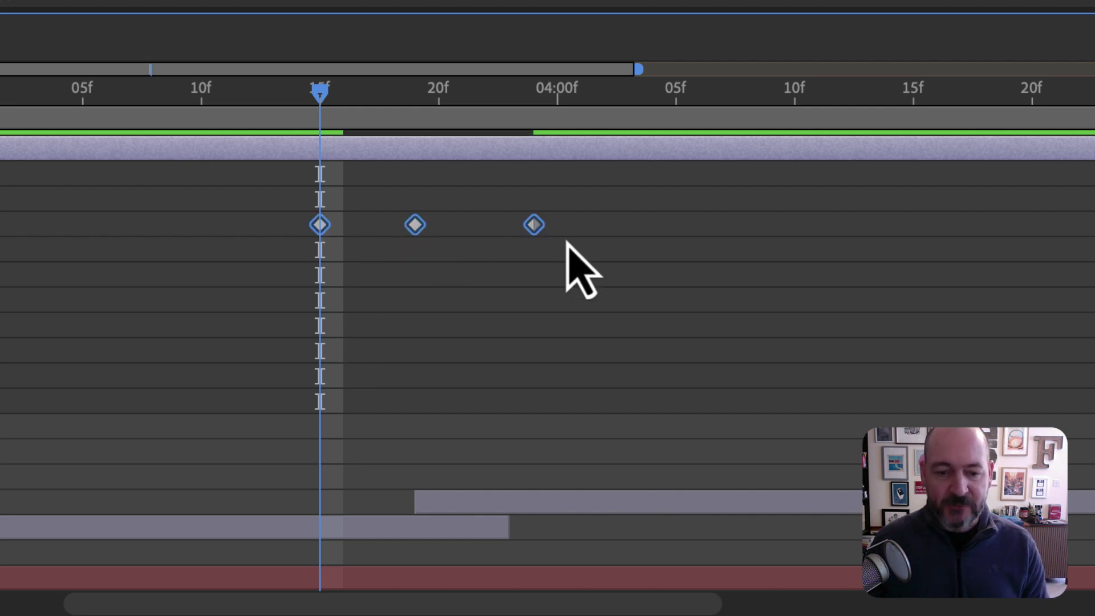
# Paste the three Blur Radius keyframes at 0:00:05:10, just before the TH-Images-11.jpg layer begins
pyautogui.moveTo(139, 608); pyautogui.dragTo(291, 605)
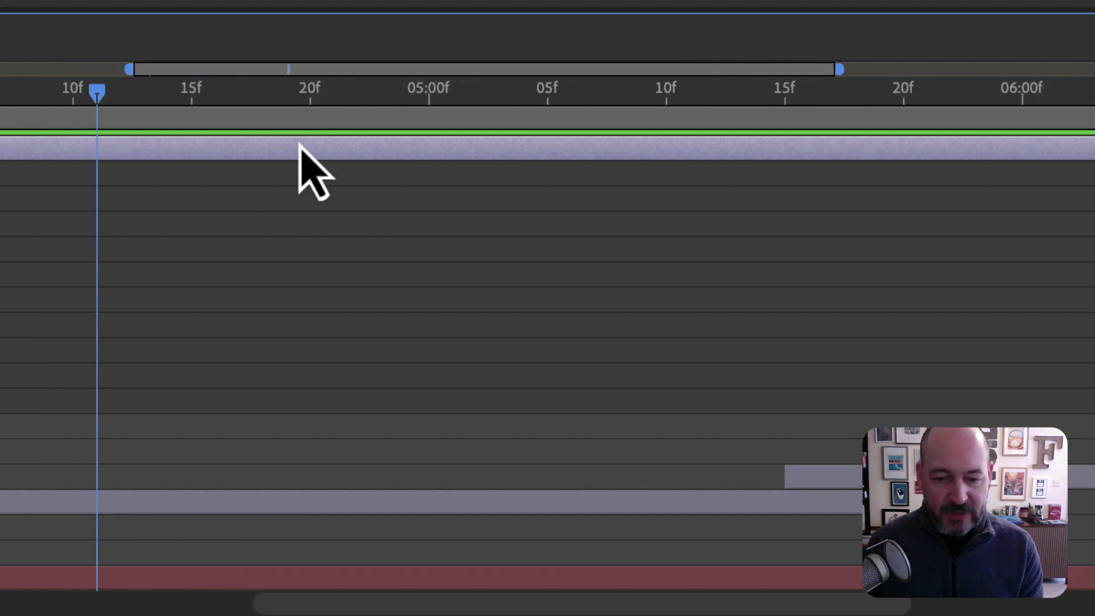
pyautogui.hscroll(5, 298, 152)
pyautogui.click(220, 107)
pyautogui.hotkey('ctrl', 'v')
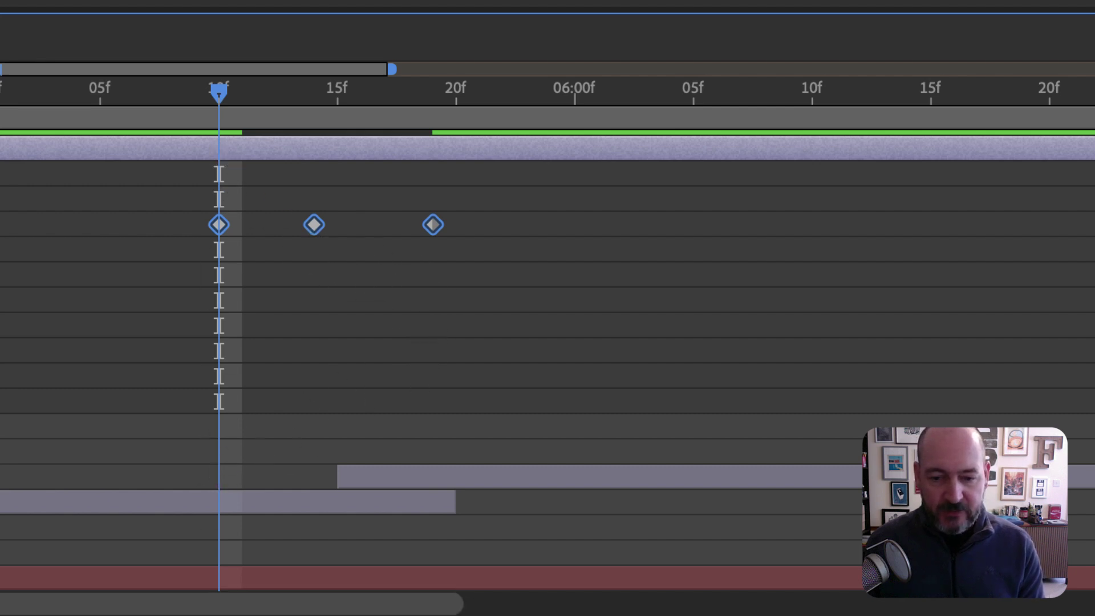
# Paste the three Blur Radius keyframes and shift them to start at 0:00:07:07, so the middle one falls just before TH-Images-12.jpg begins
pyautogui.hscroll(10, 105, 606)
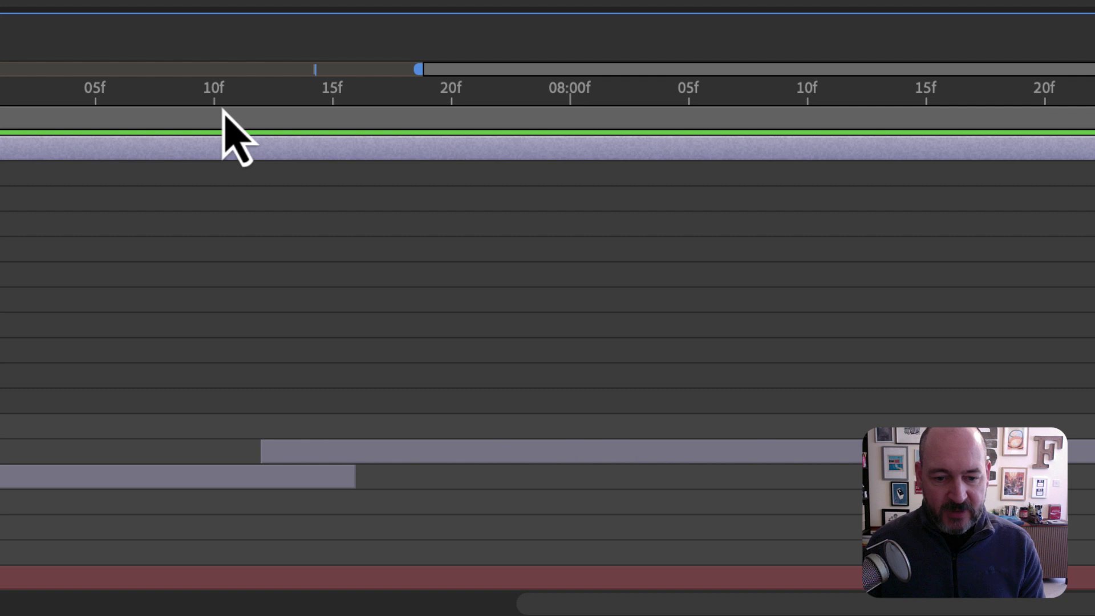
pyautogui.click(214, 91)
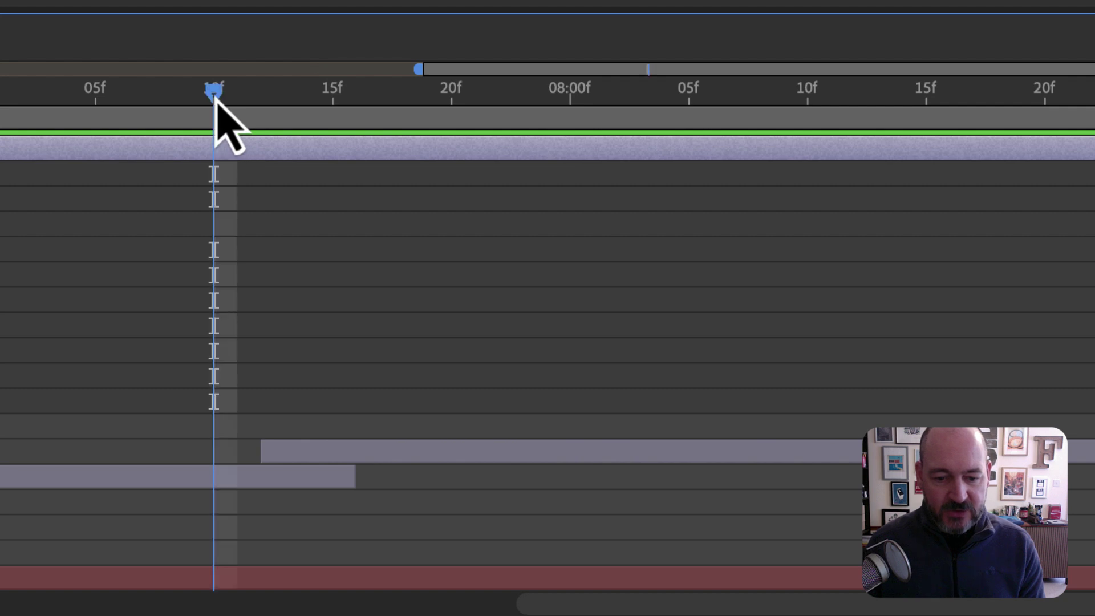
pyautogui.click(96, 95)
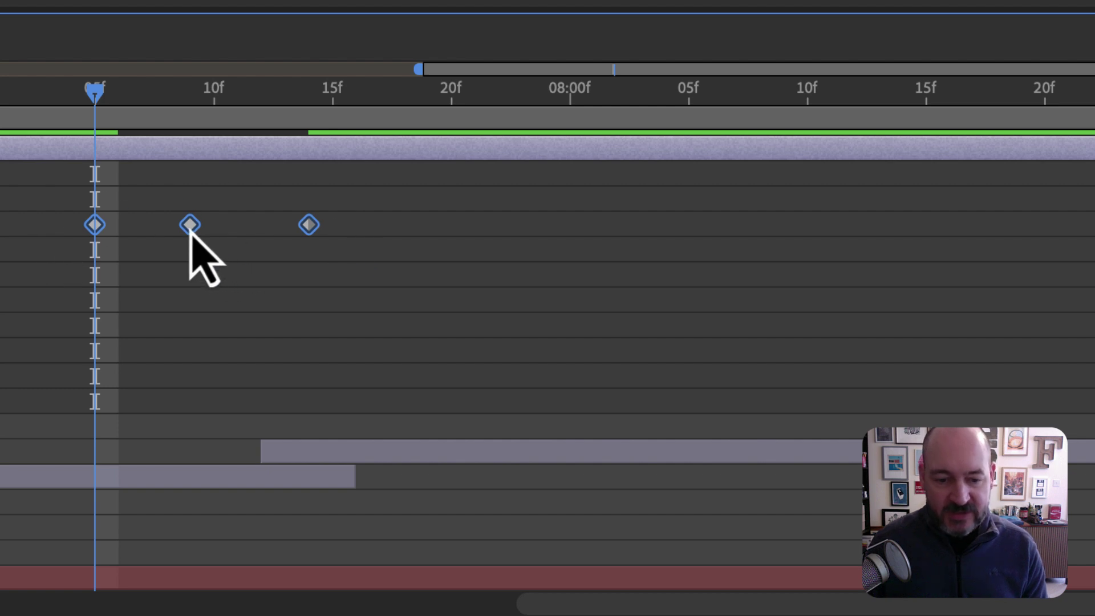
pyautogui.moveTo(194, 229); pyautogui.dragTo(232, 235)
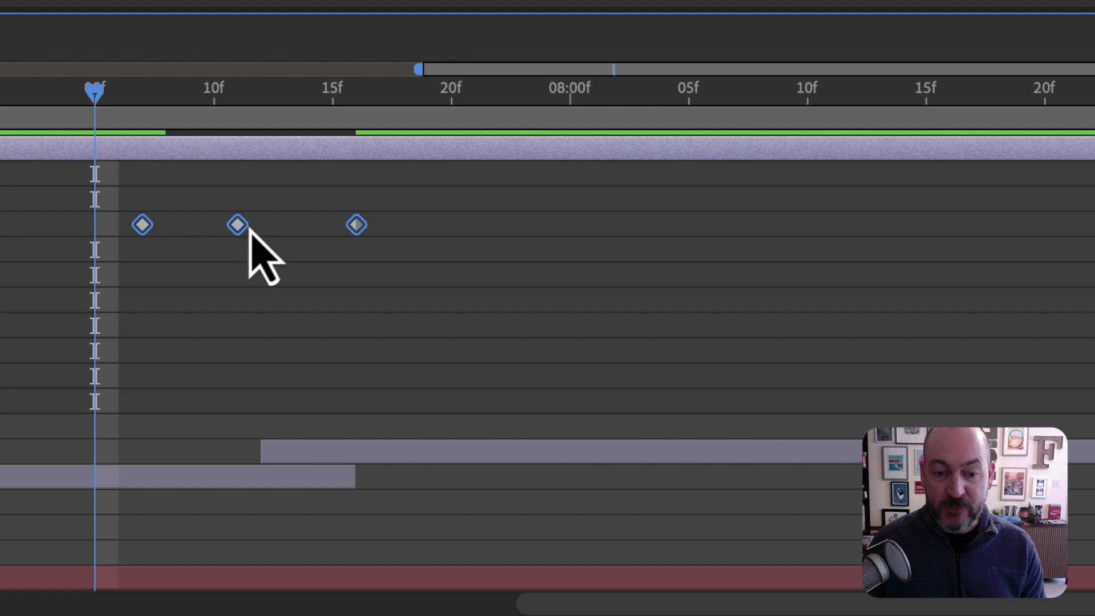
pyautogui.moveTo(240, 232)
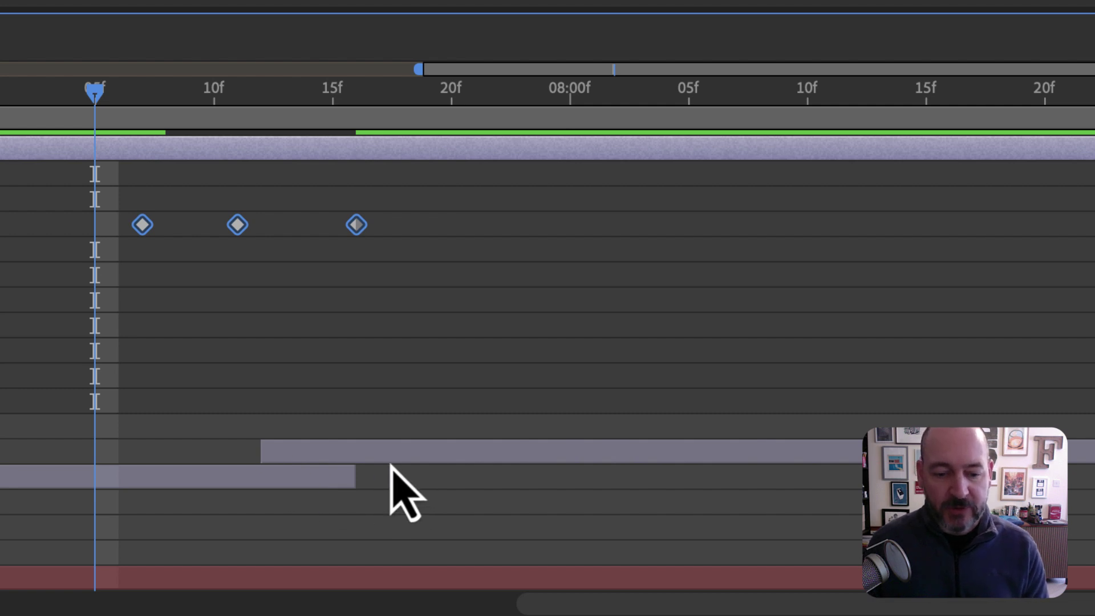
# Paste the three Blur Radius keyframes and shift them to start at 0:00:09:03, with the middle one just before TH-Images-10.jpg begins
pyautogui.moveTo(503, 146); pyautogui.dragTo(534, 123)
pyautogui.moveTo(285, 126); pyautogui.dragTo(295, 126)
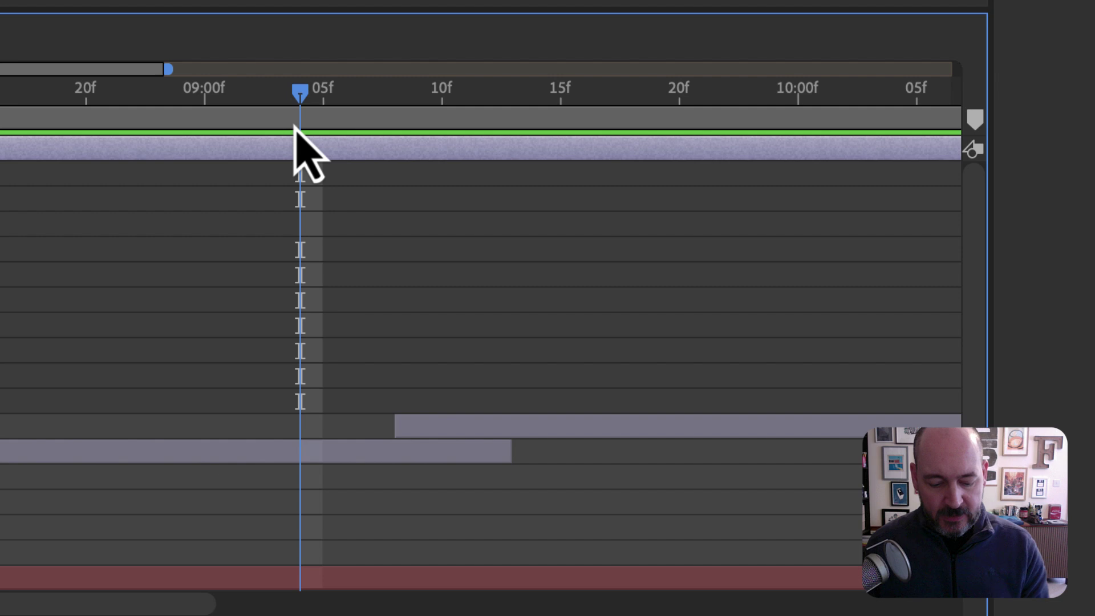
pyautogui.moveTo(395, 225); pyautogui.dragTo(371, 227)
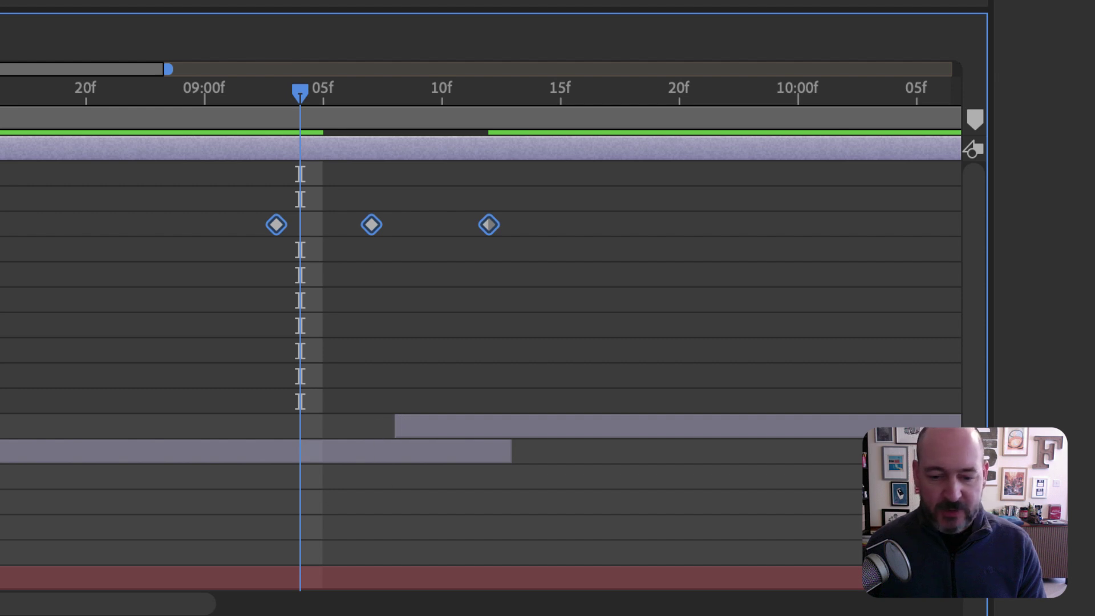
# Paste the three Blur Radius keyframes at 0:00:11:05, aligning the middle one with the end of the TH-Images-10.jpg layer at 0:00:11:09
pyautogui.hscroll(10, 479, 285)
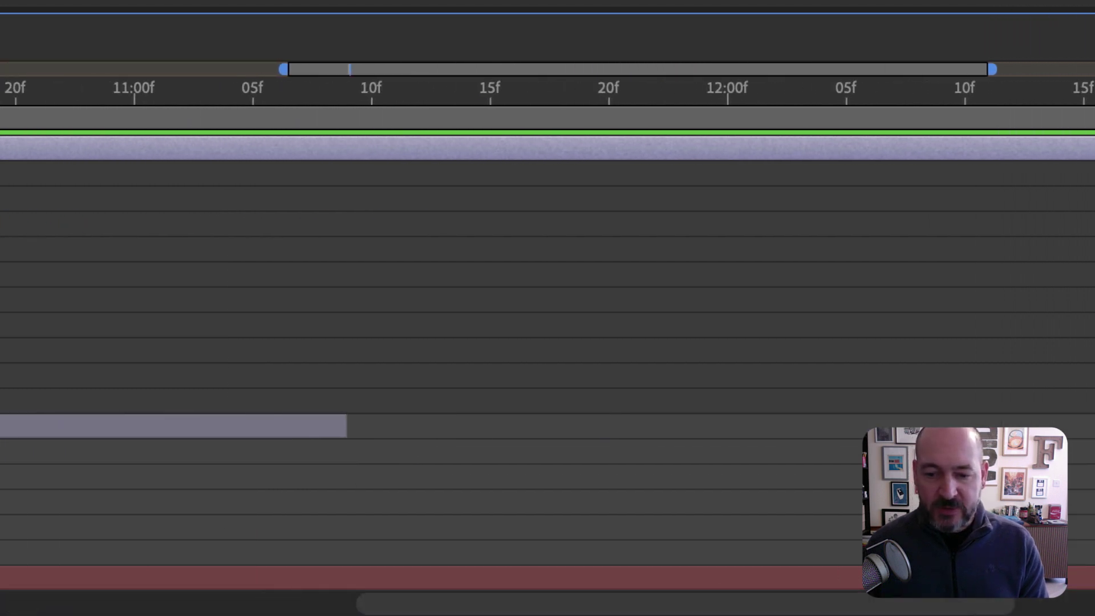
pyautogui.click(253, 100)
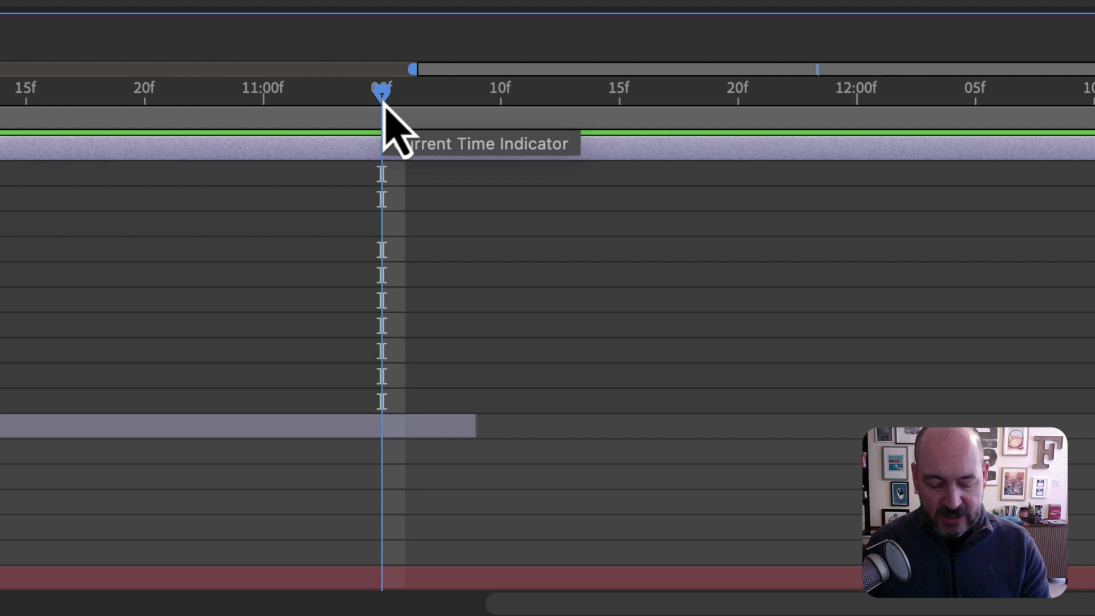
pyautogui.hotkey('ctrl', 'v')
pyautogui.moveTo(479, 231); pyautogui.dragTo(459, 231)
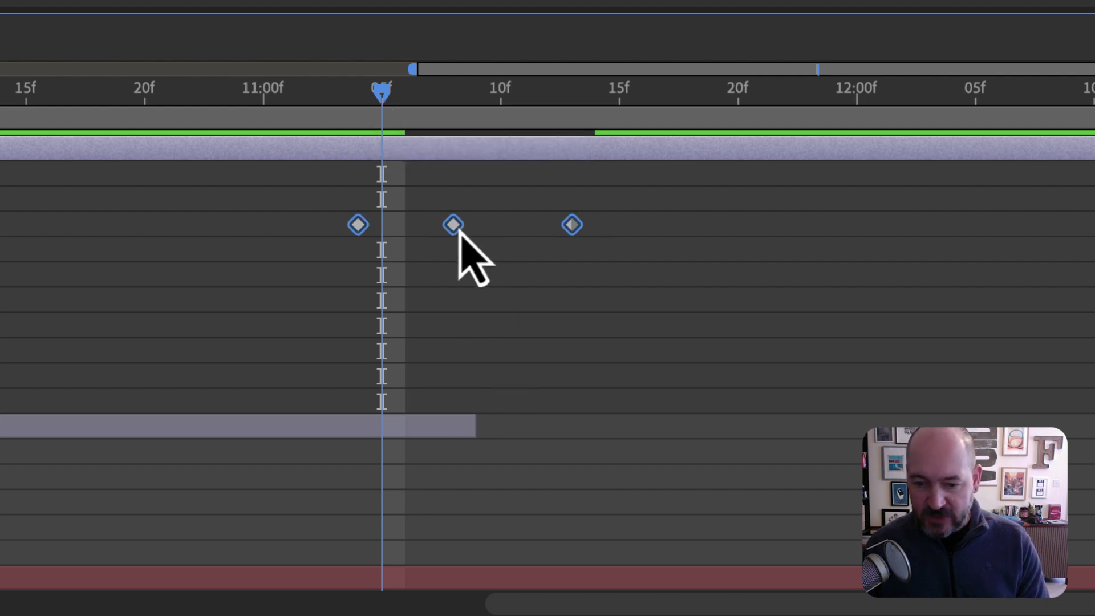
pyautogui.click(409, 104)
pyautogui.moveTo(409, 103); pyautogui.dragTo(465, 108)
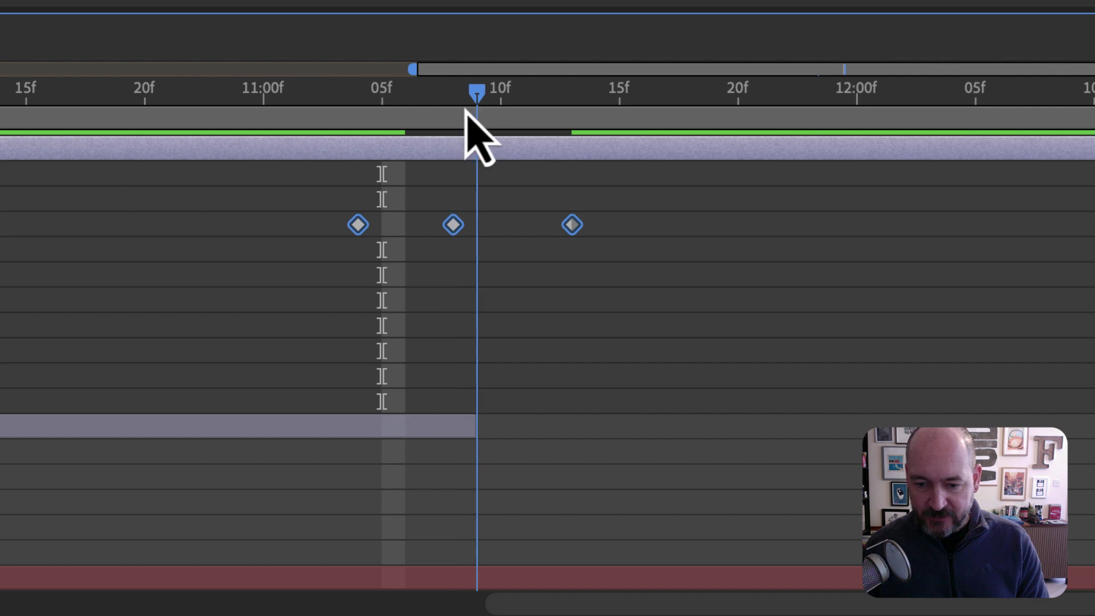
pyautogui.press('[')
pyautogui.moveTo(456, 226); pyautogui.dragTo(476, 231)
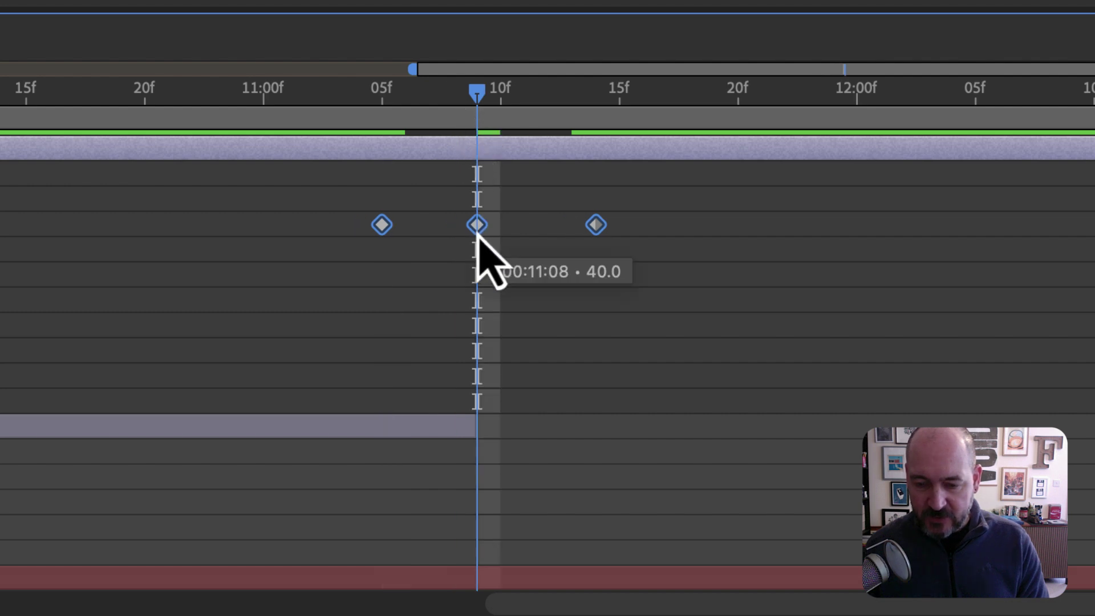
pyautogui.moveTo(478, 228)
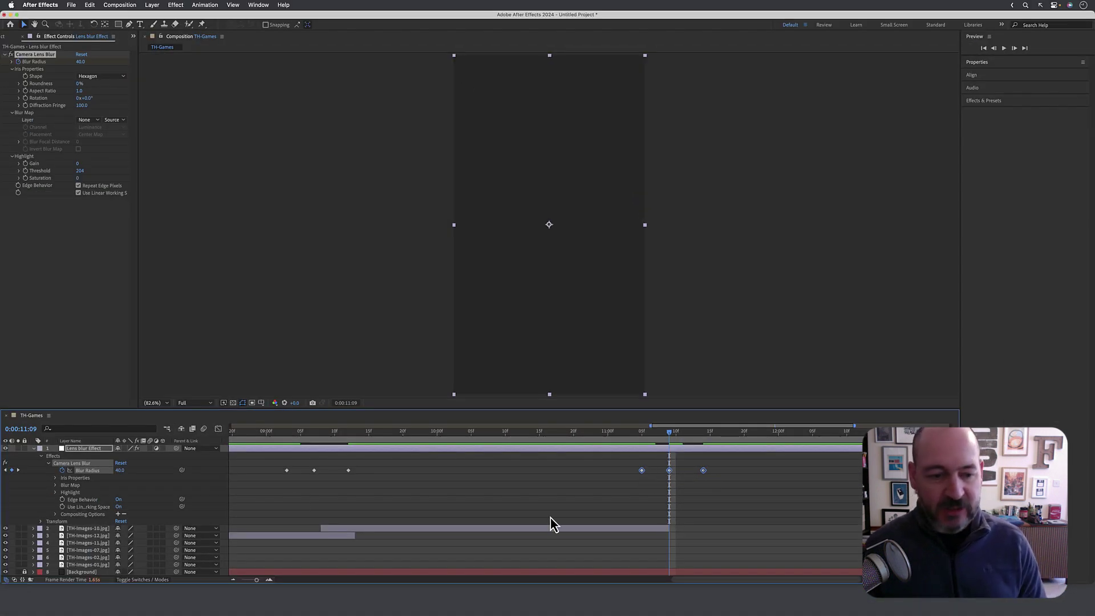
# Play the composition from 0:00:00:00 to check the blur transitions across all the images
pyautogui.moveTo(258, 581); pyautogui.dragTo(237, 582)
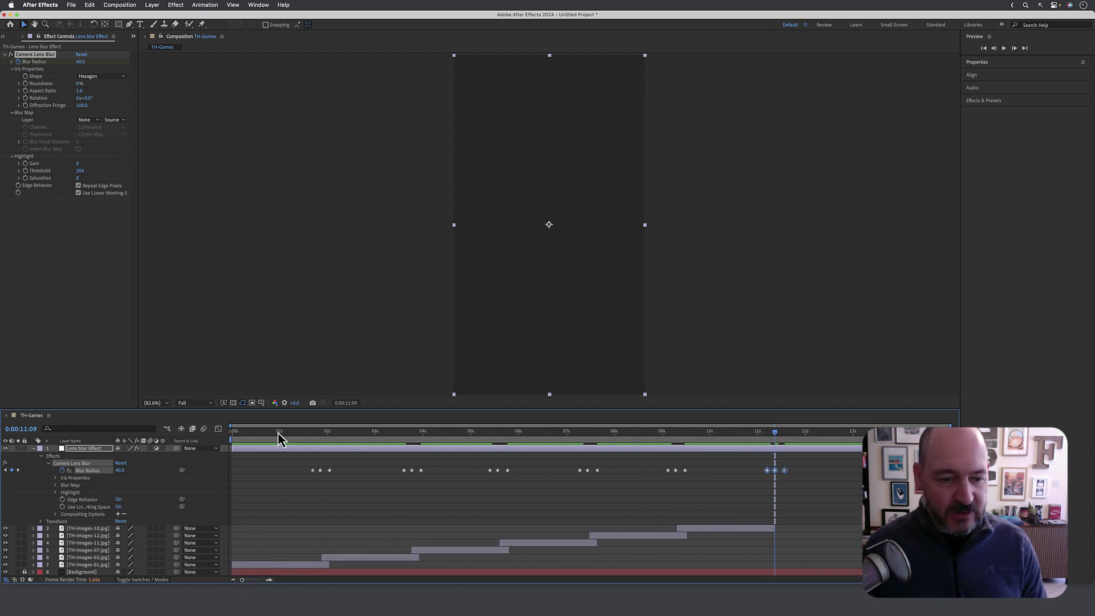
pyautogui.moveTo(279, 436); pyautogui.dragTo(210, 436)
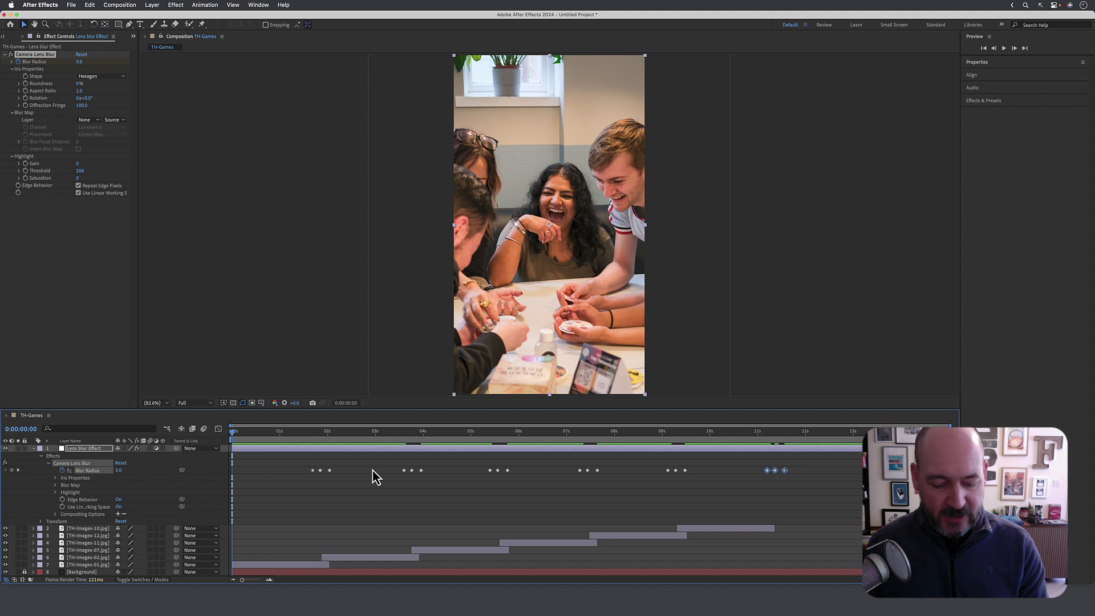
pyautogui.press('space')
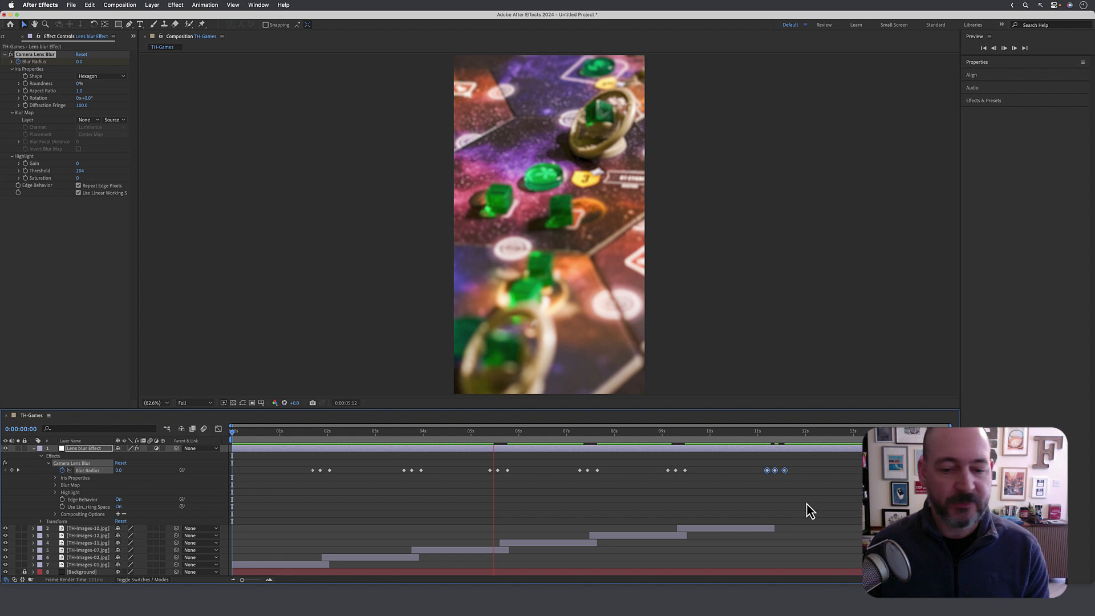
pyautogui.press('space')
# Mute the music and voice-over layers, and replay the composition from the start to review the transitions without sound
pyautogui.scroll(-2, 173, 498)
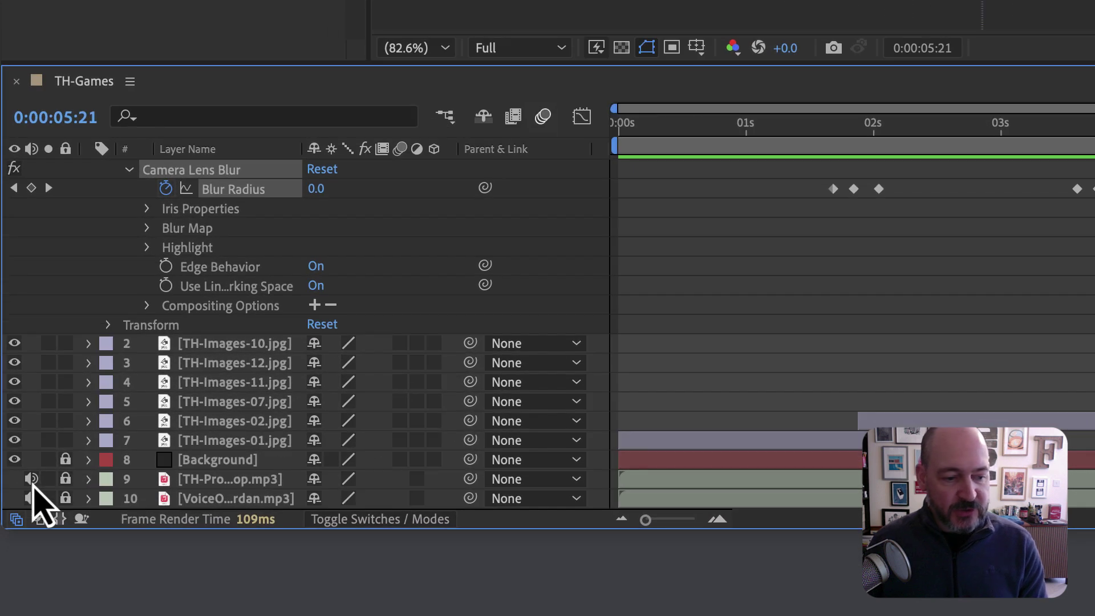
pyautogui.click(29, 480)
pyautogui.click(30, 499)
pyautogui.moveTo(925, 121); pyautogui.dragTo(611, 123)
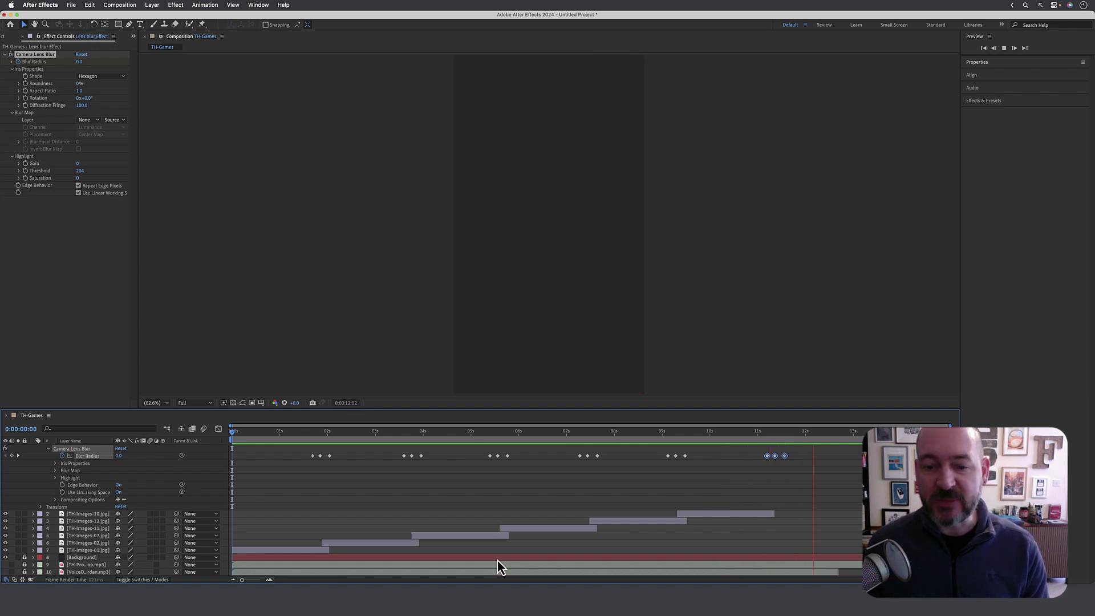
pyautogui.press('space')
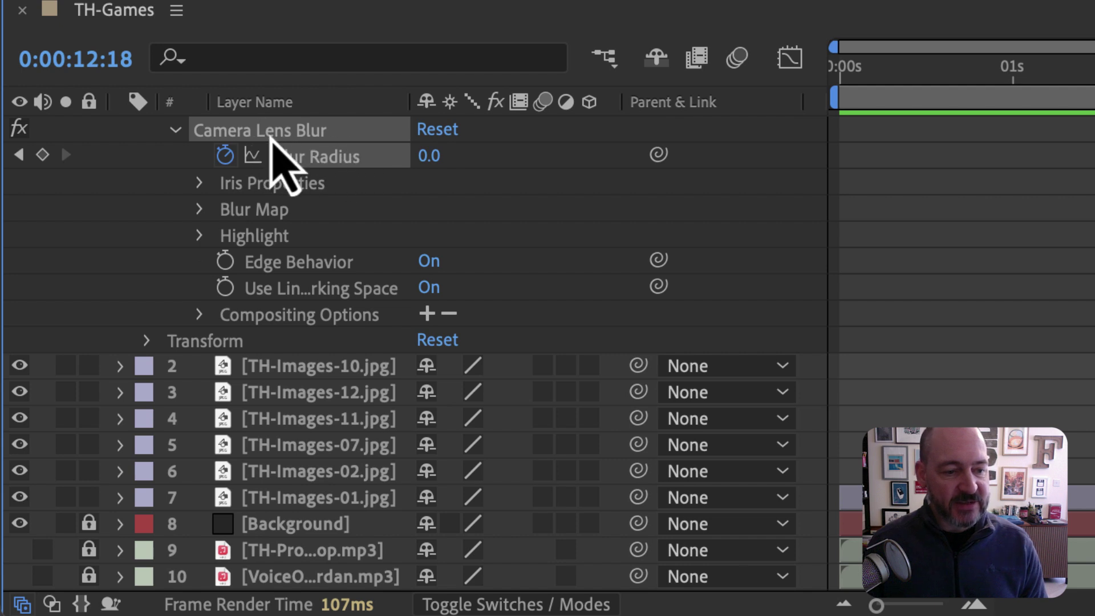
# Collapse the Camera Lens Blur properties and lock the Lens blur Effect layer
pyautogui.click(175, 131)
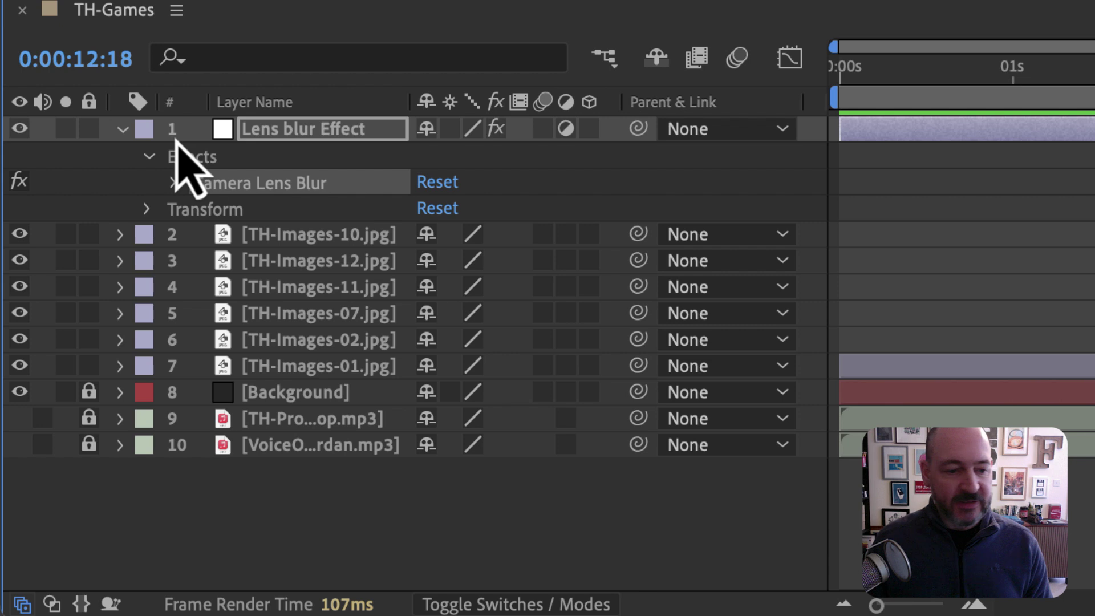
pyautogui.click(88, 128)
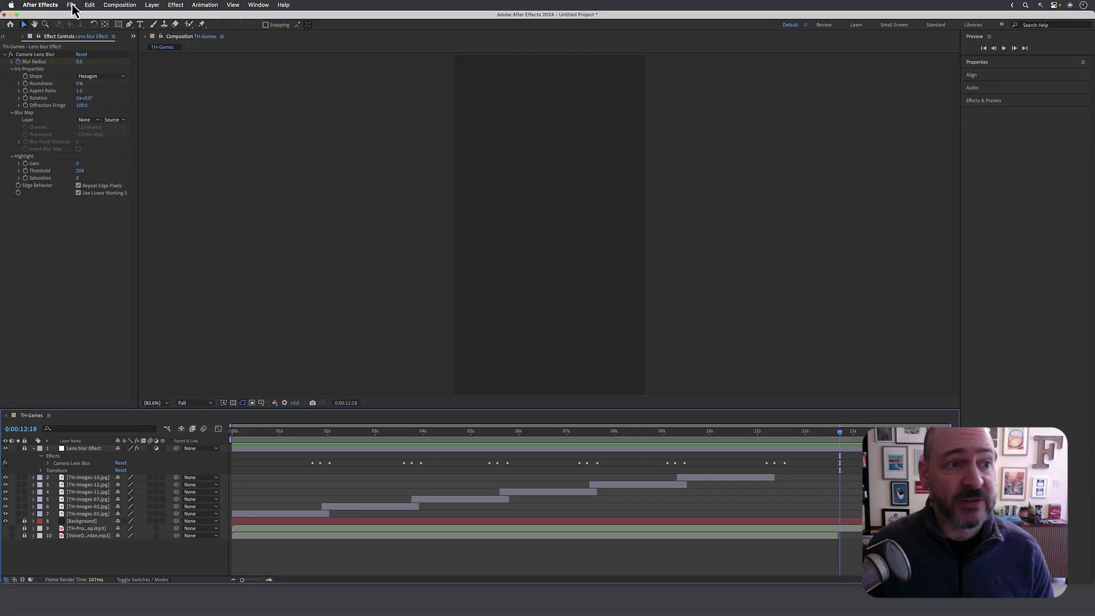
# Save the project as Treehouse-Promo.aep in the Treehouse-Promo folder, and collapse the Lens blur Effect layer
pyautogui.click(72, 6)
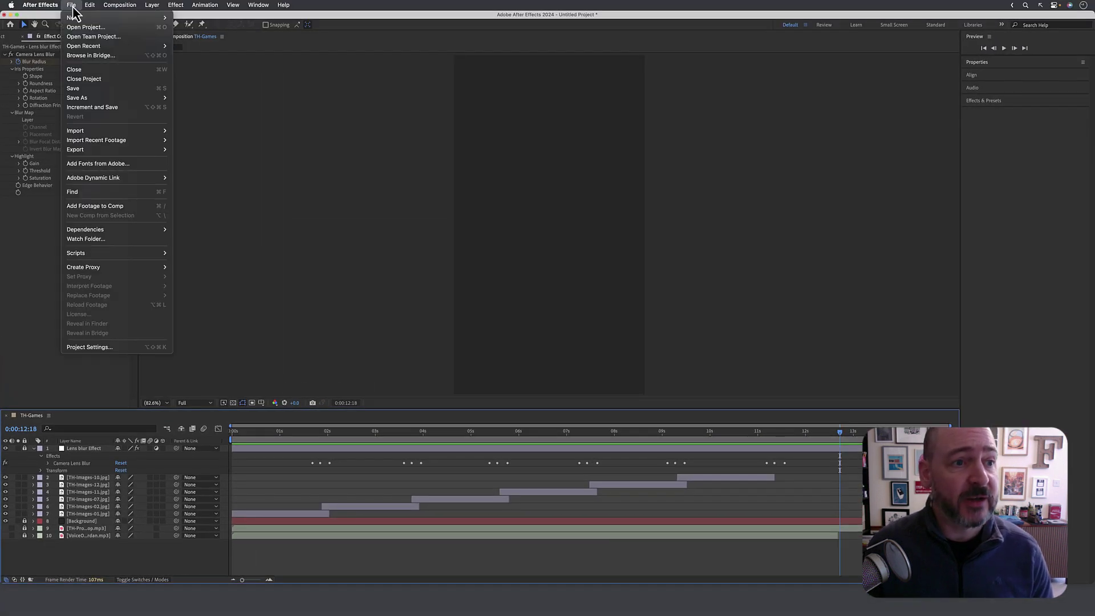
pyautogui.click(84, 88)
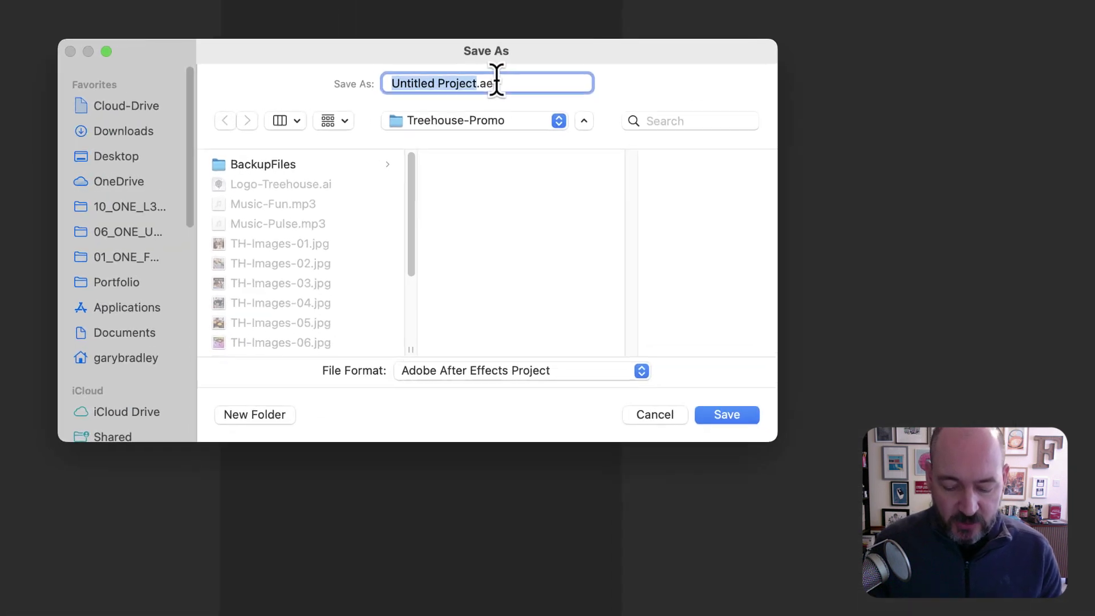
pyautogui.write('Treehouse-Promo')
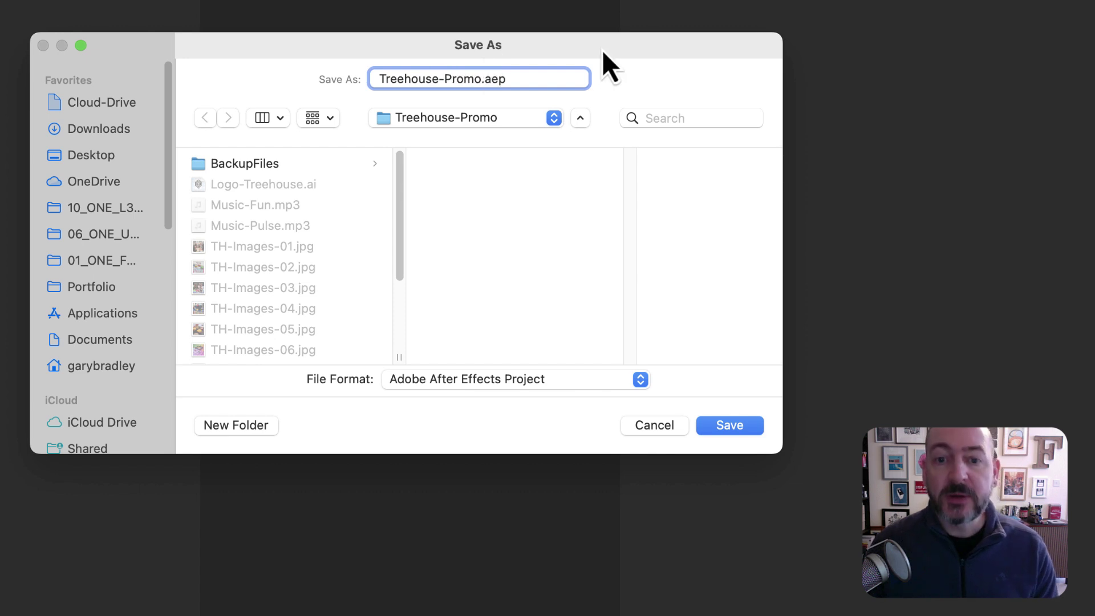
pyautogui.click(727, 429)
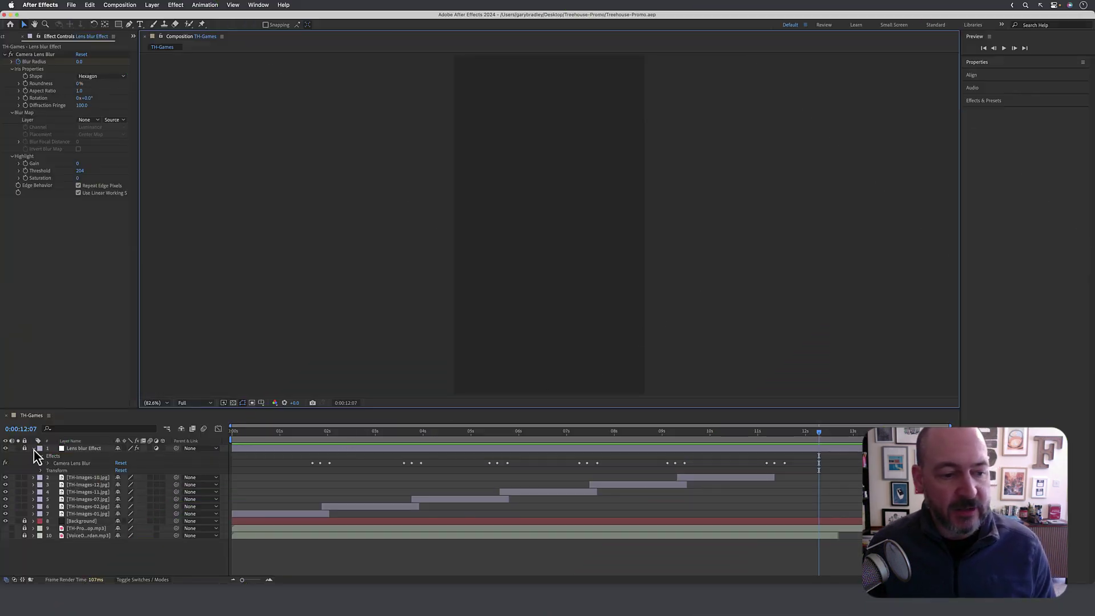
pyautogui.click(33, 448)
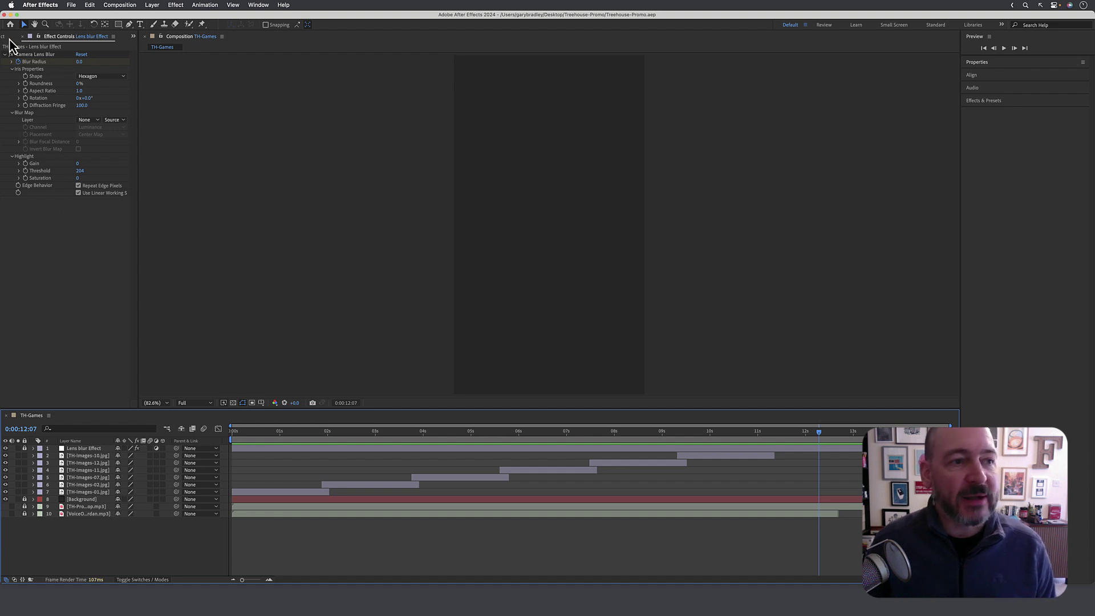
# Import Logo-Treehouse.ai into the Stills folder as footage with merged layers
pyautogui.click(12, 37)
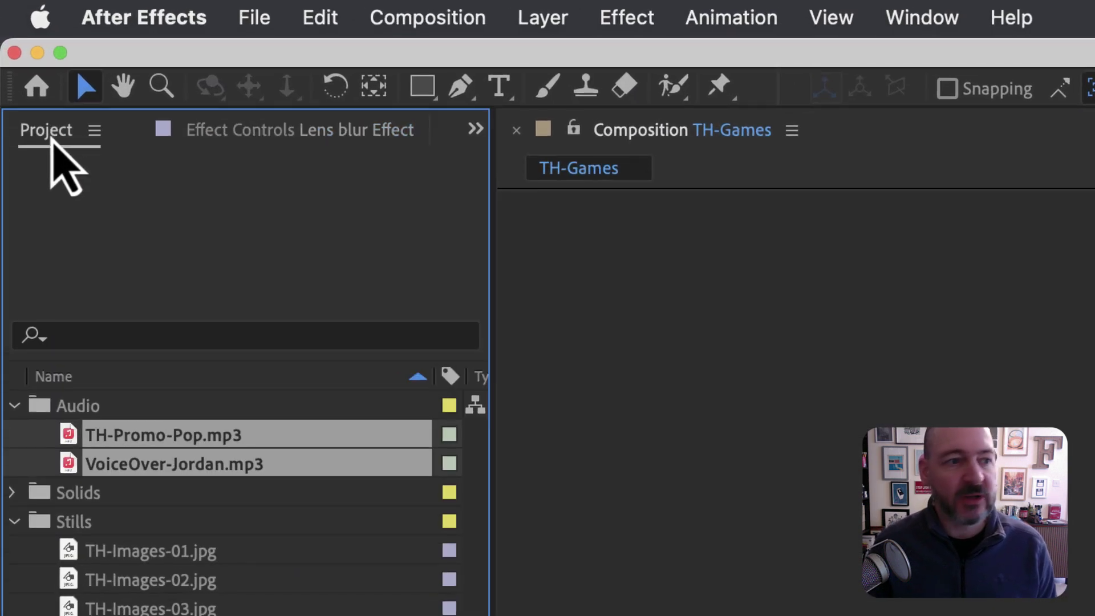
pyautogui.click(85, 528)
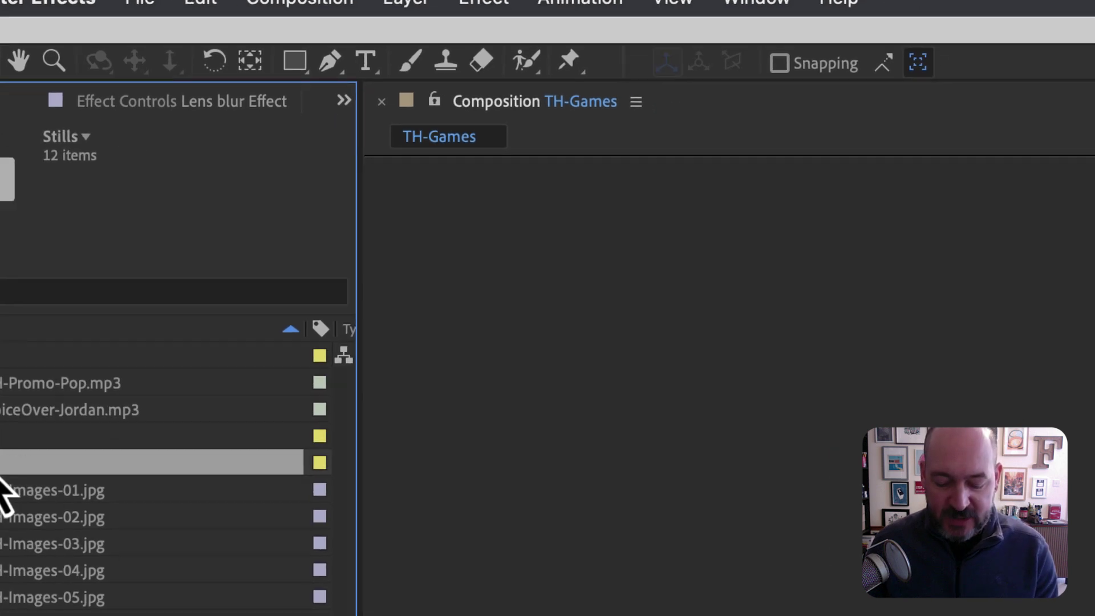
pyautogui.press('super+i')
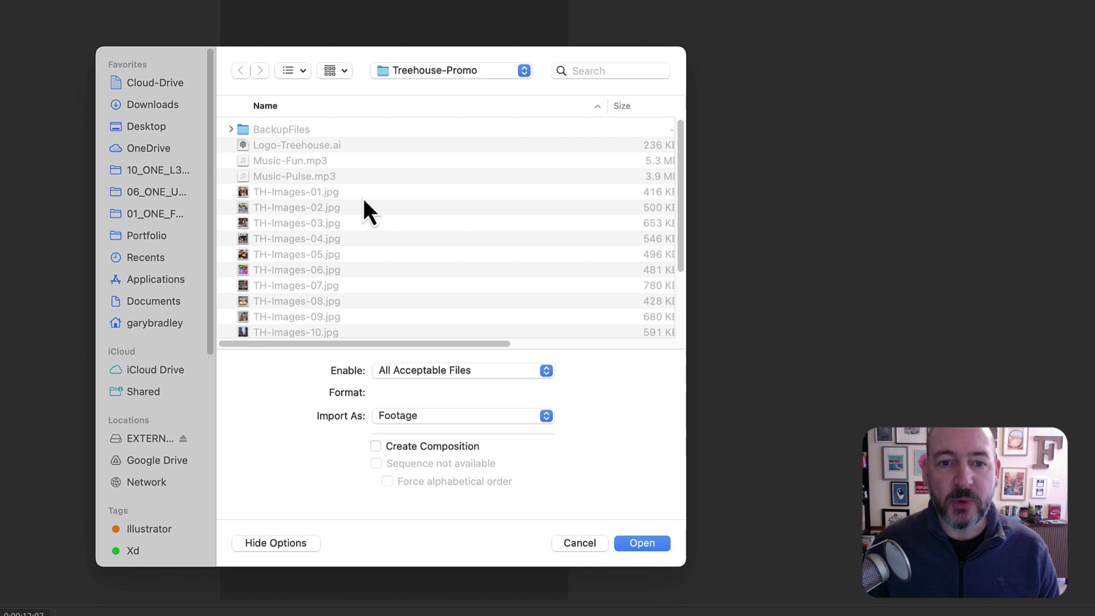
pyautogui.click(300, 146)
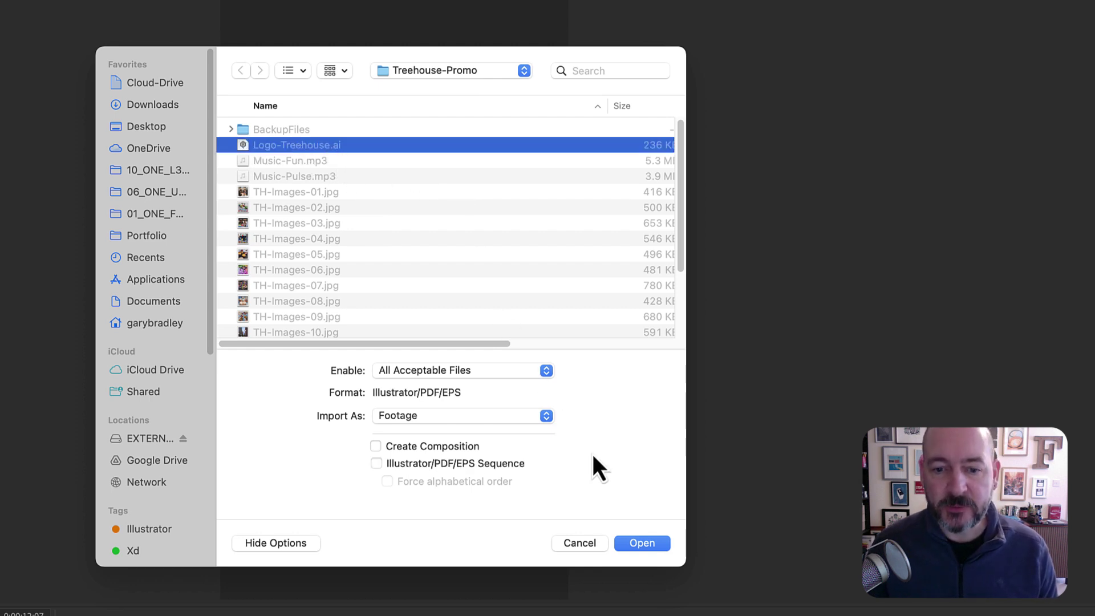
pyautogui.click(640, 543)
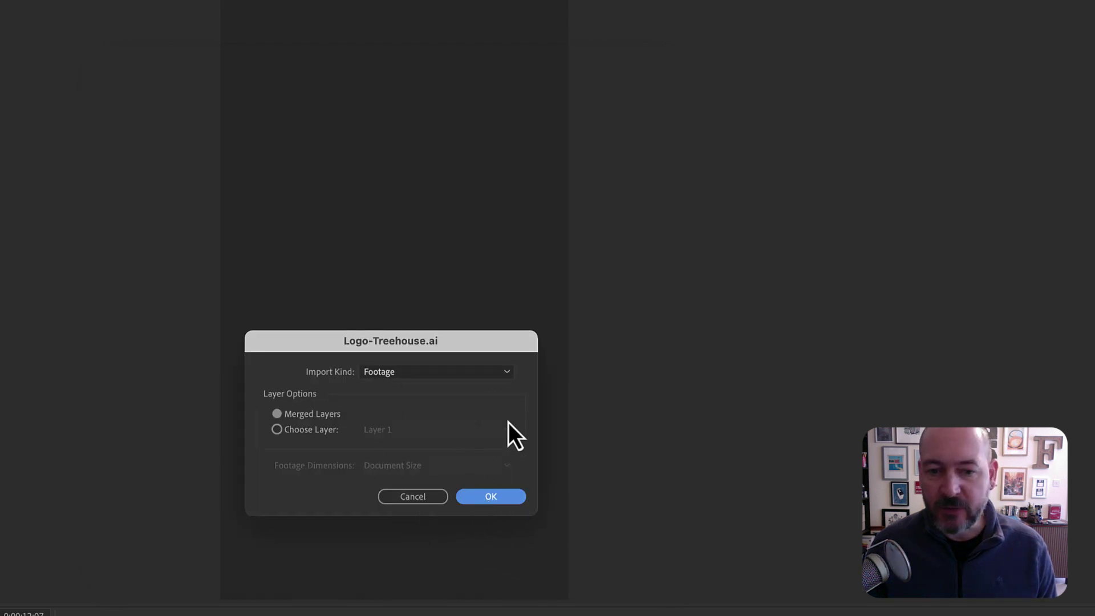
pyautogui.click(494, 499)
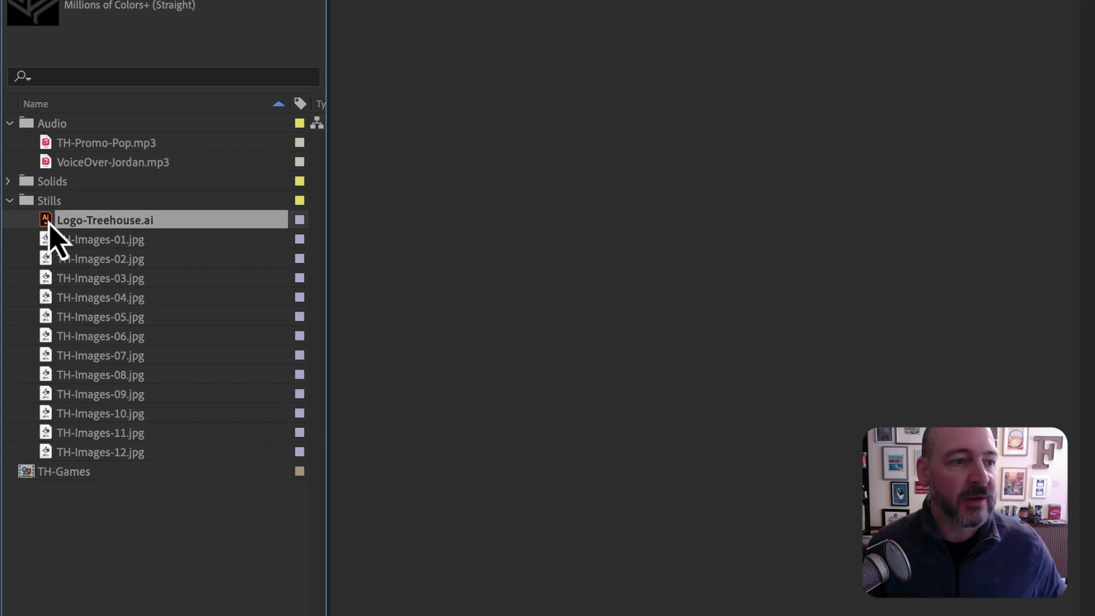
# Add Logo-Treehouse.ai to the TH-Games composition as a layer and display its transform properties
pyautogui.moveTo(49, 231); pyautogui.dragTo(117, 458)
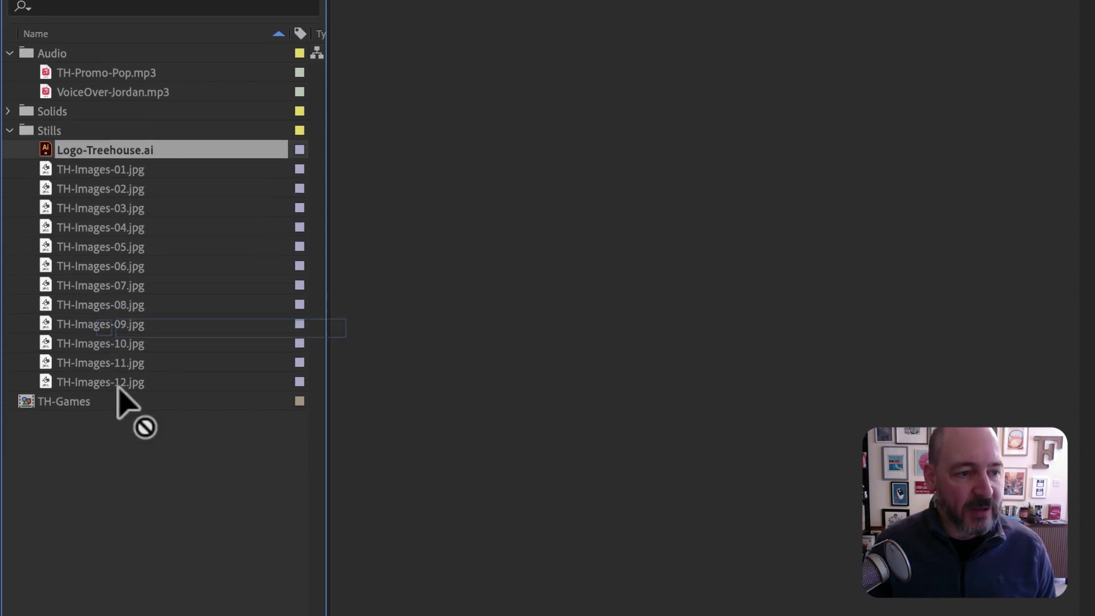
pyautogui.moveTo(117, 401); pyautogui.dragTo(170, 312)
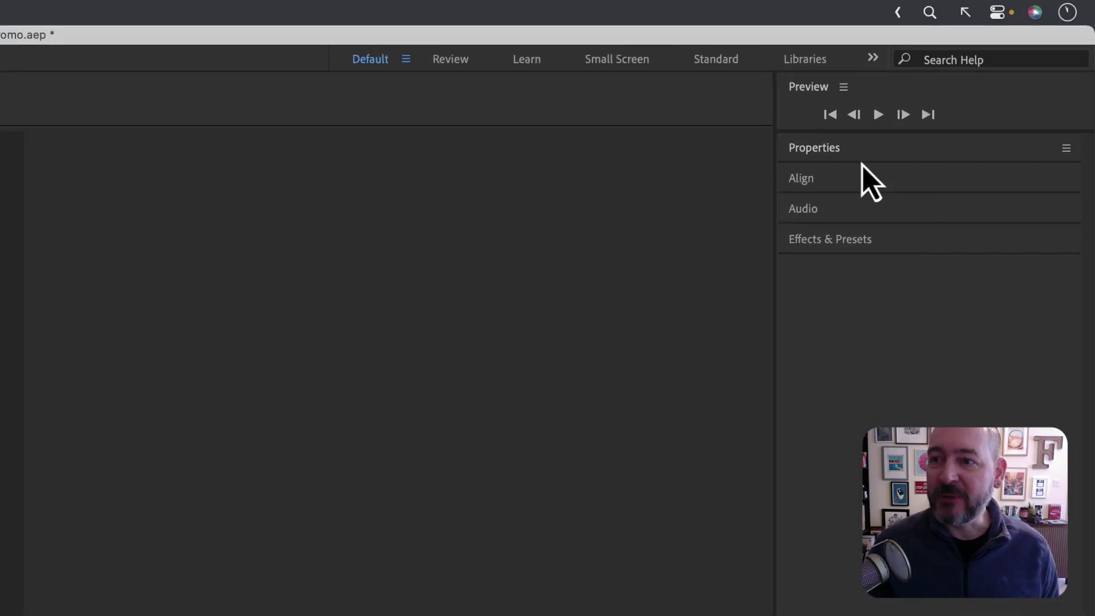
pyautogui.click(807, 150)
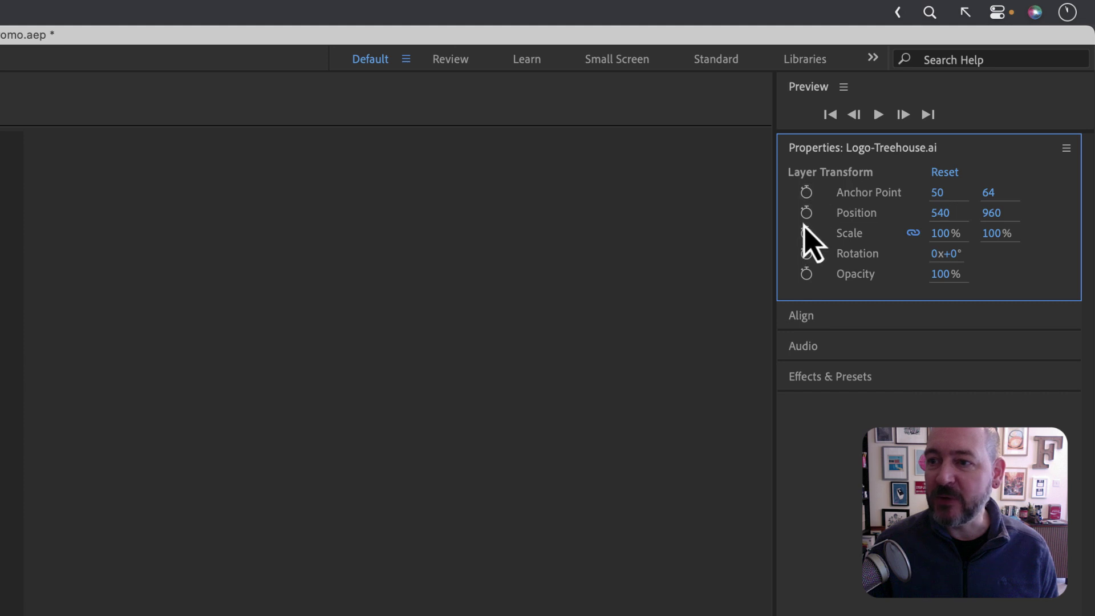
# Scale the Logo-Treehouse.ai layer to 500% and set its vertical position to 850
pyautogui.click(944, 233)
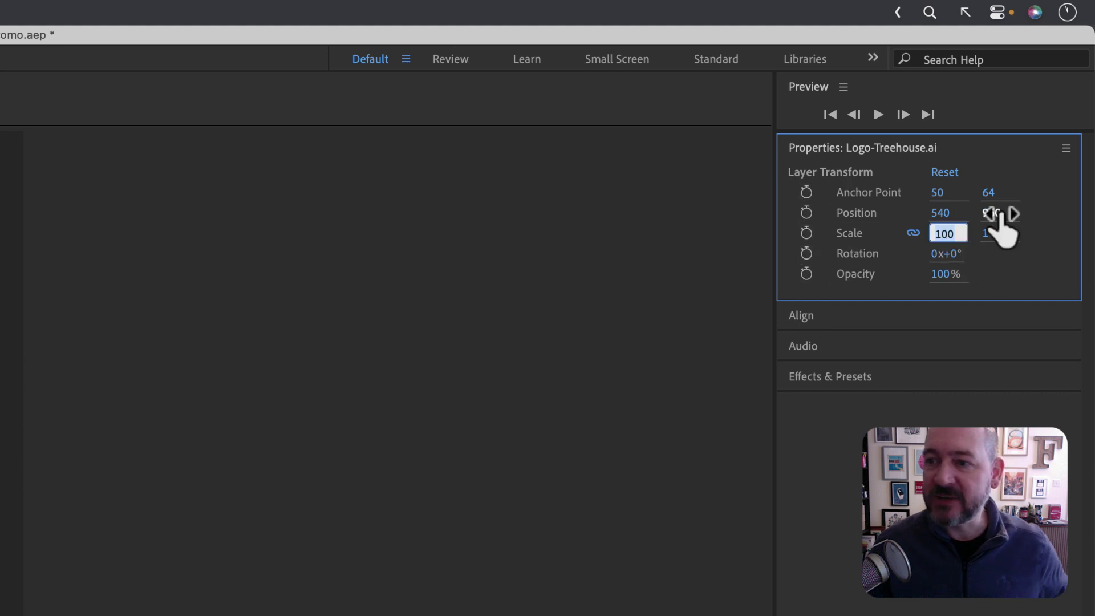
pyautogui.press('Return')
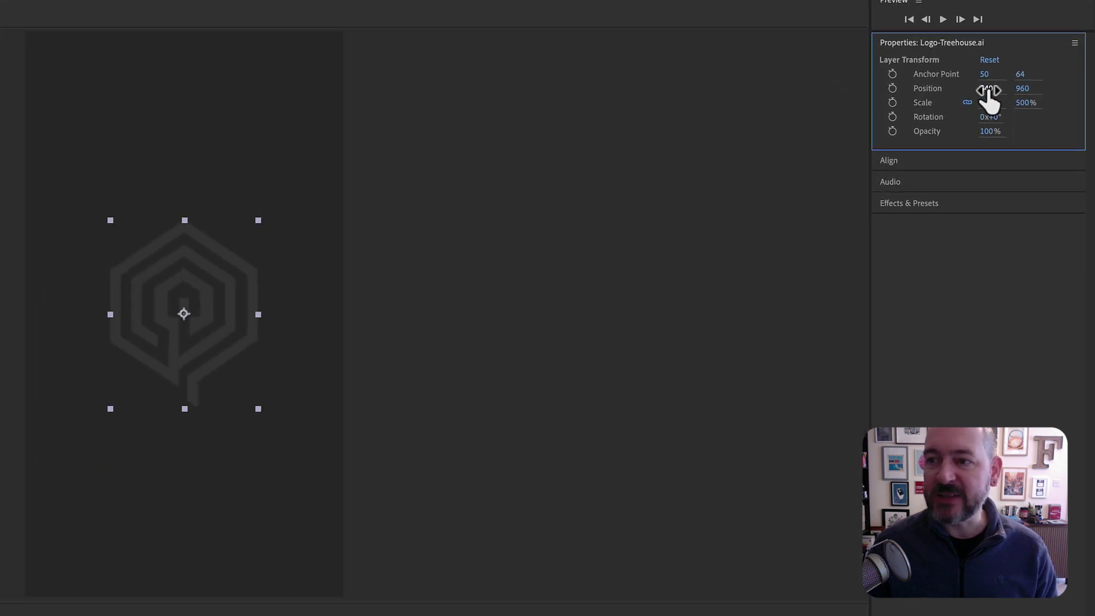
pyautogui.click(1021, 89)
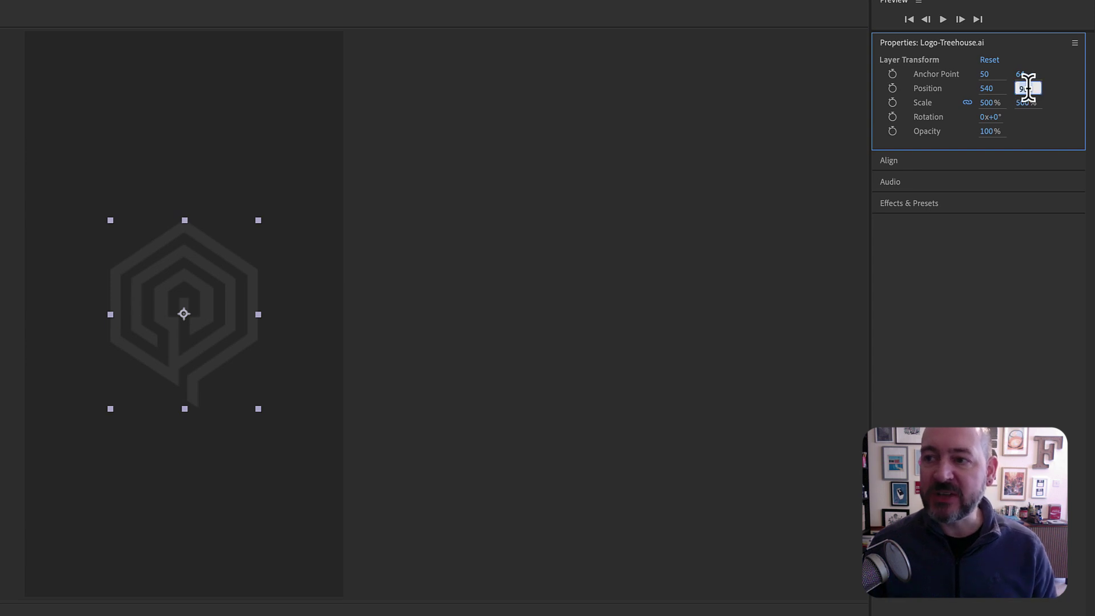
pyautogui.click(1025, 132)
pyautogui.moveTo(1026, 89); pyautogui.dragTo(933, 101)
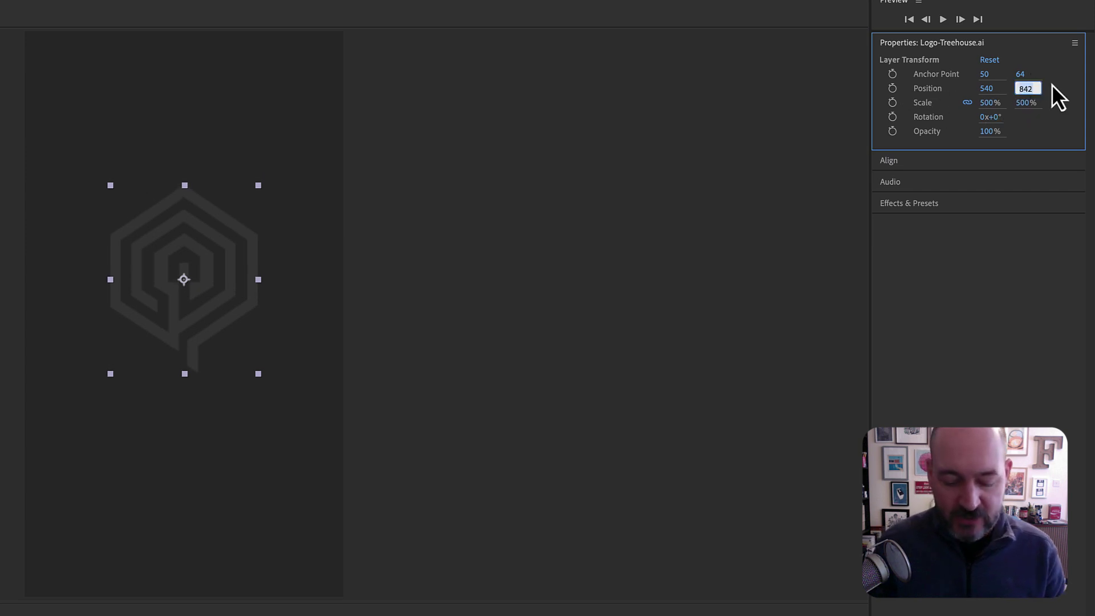
pyautogui.write('0')
pyautogui.press('Return')
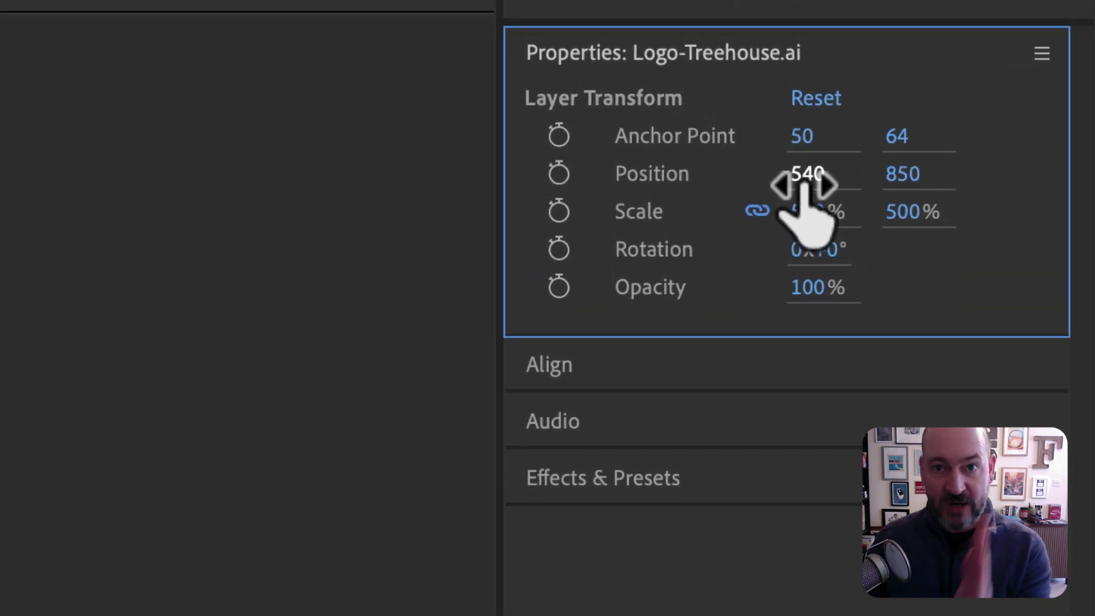
pyautogui.moveTo(909, 184); pyautogui.dragTo(916, 180)
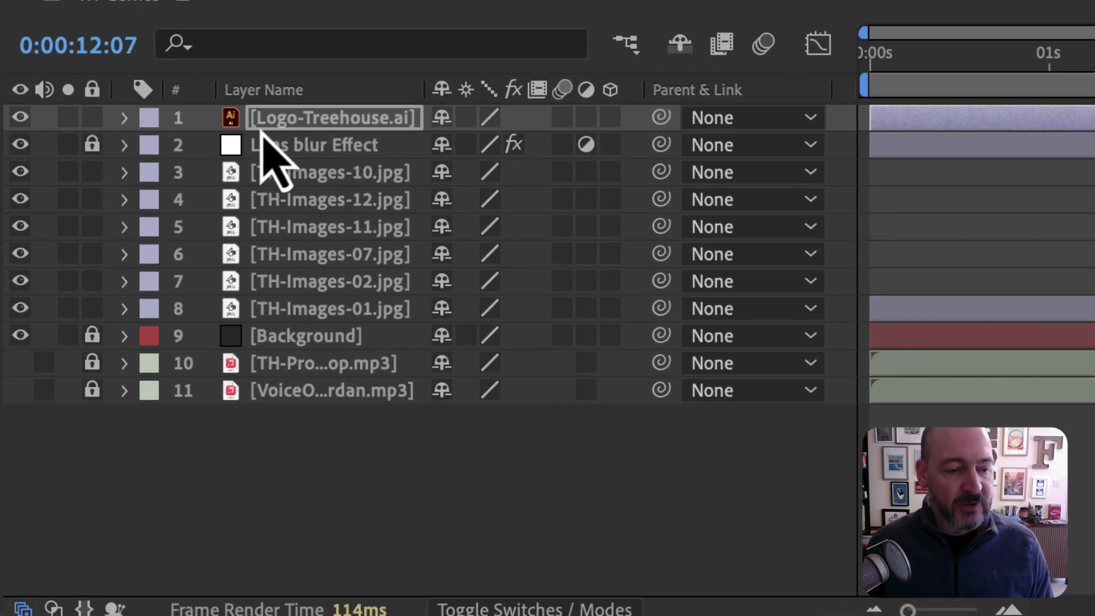
# Create shapes from the Logo-Treehouse.ai vector layer and delete the original Illustrator layer from the composition
pyautogui.rightClick(316, 125)
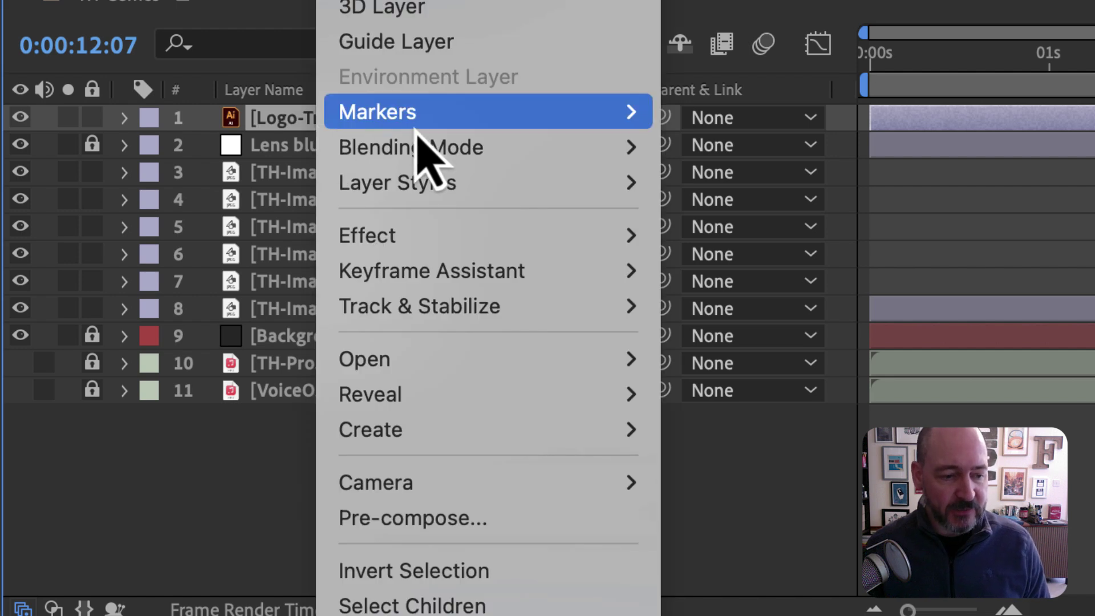
pyautogui.moveTo(548, 429)
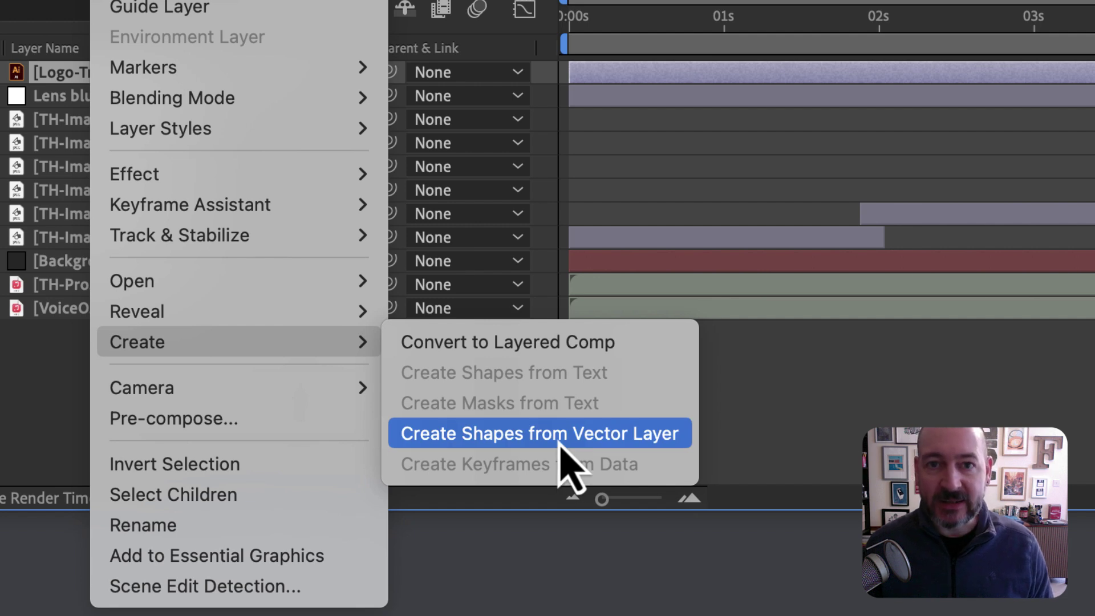
pyautogui.click(559, 446)
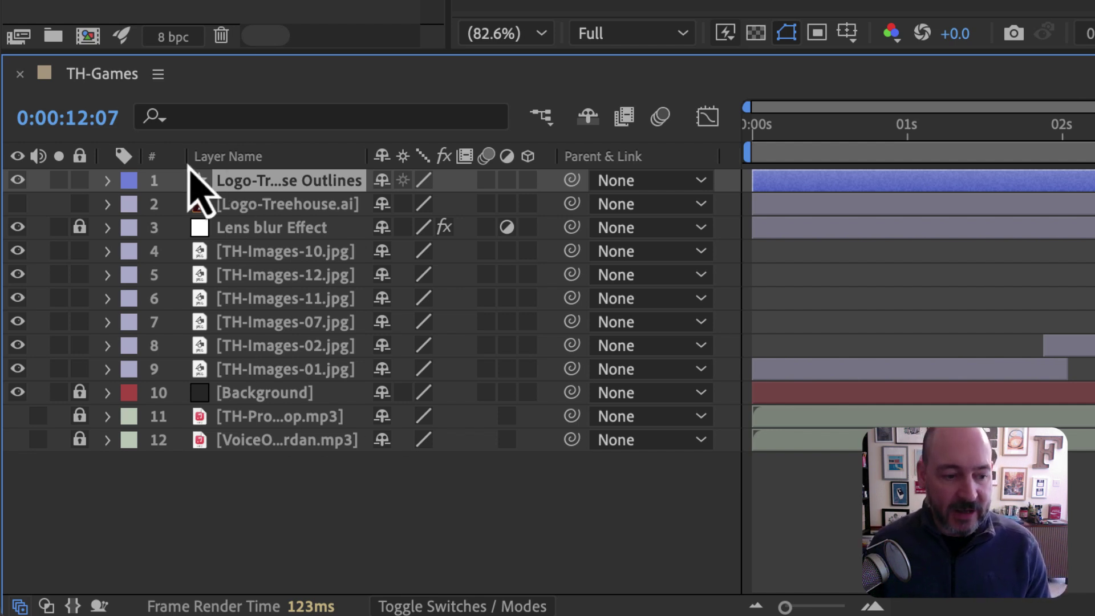
pyautogui.click(301, 208)
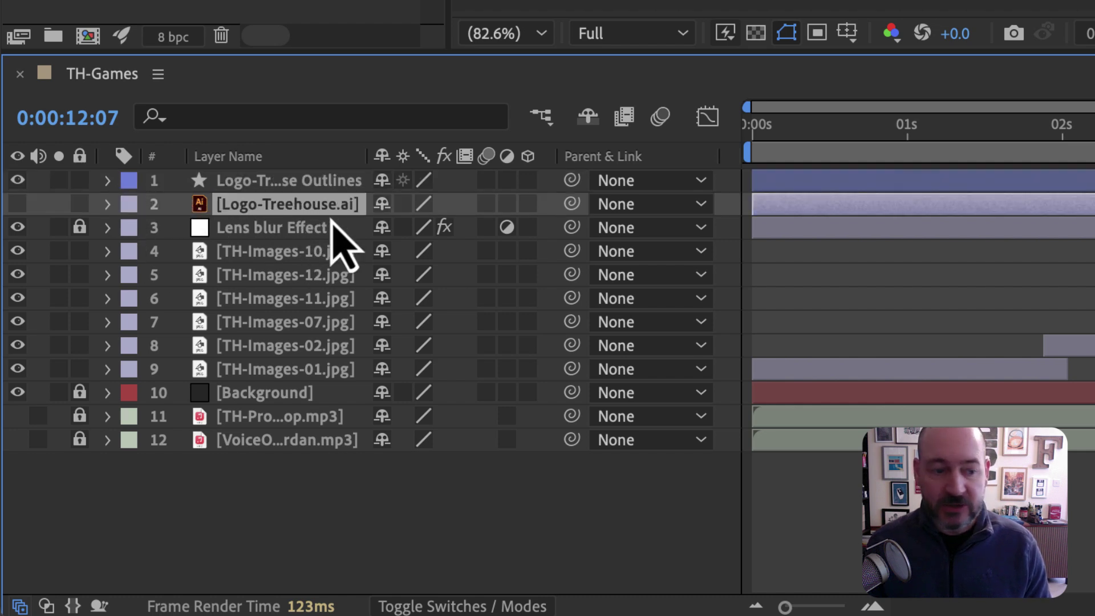
pyautogui.press('Delete')
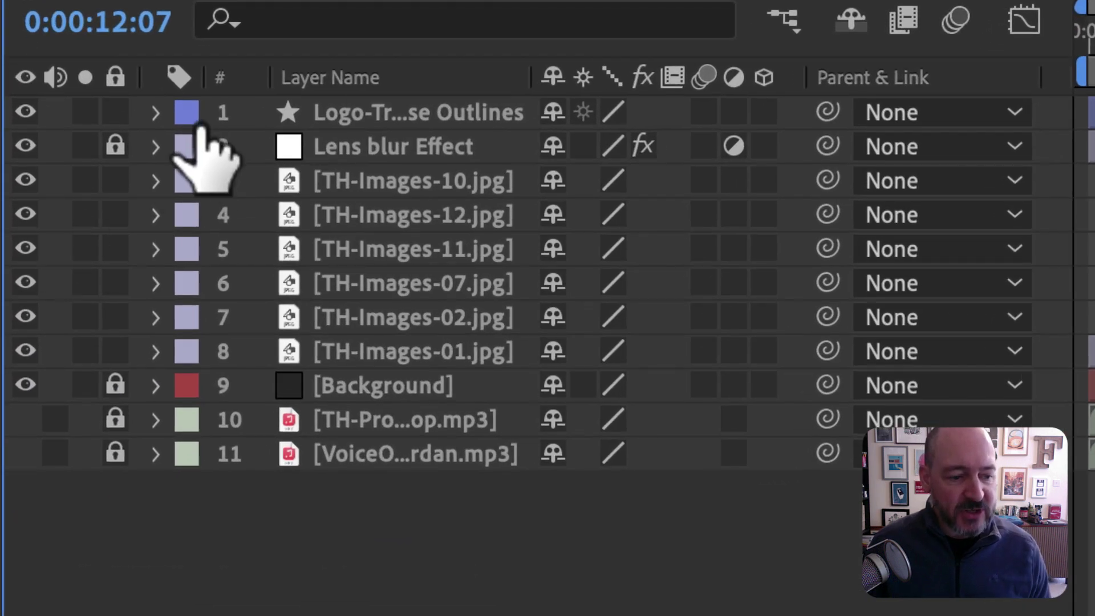
# Give the logo outlines layer a yellow label and set its shape fill colour to C8C8C8
pyautogui.click(190, 117)
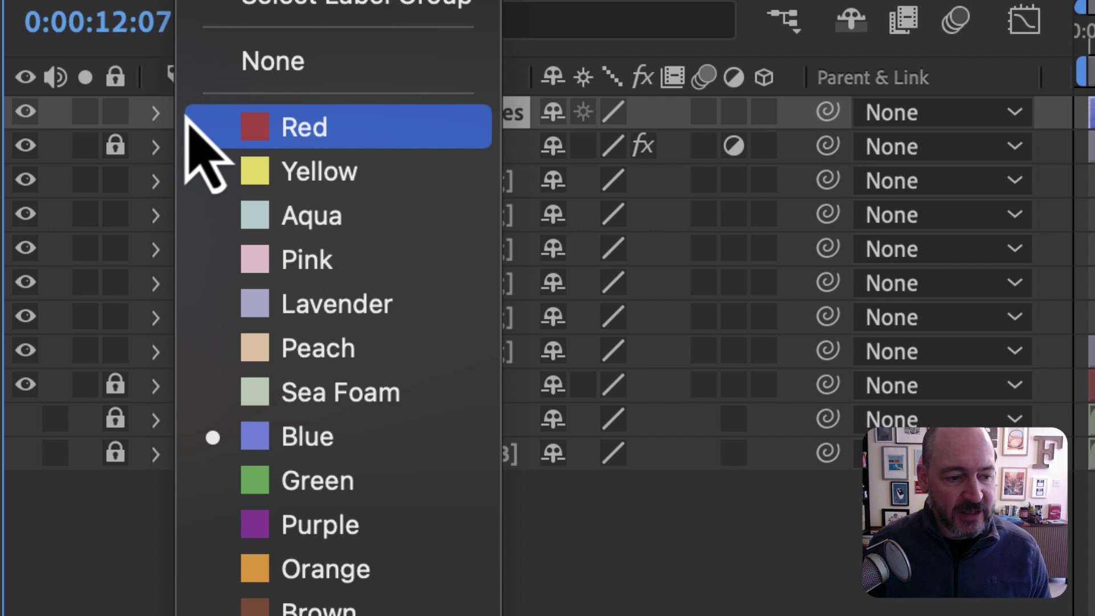
pyautogui.click(219, 171)
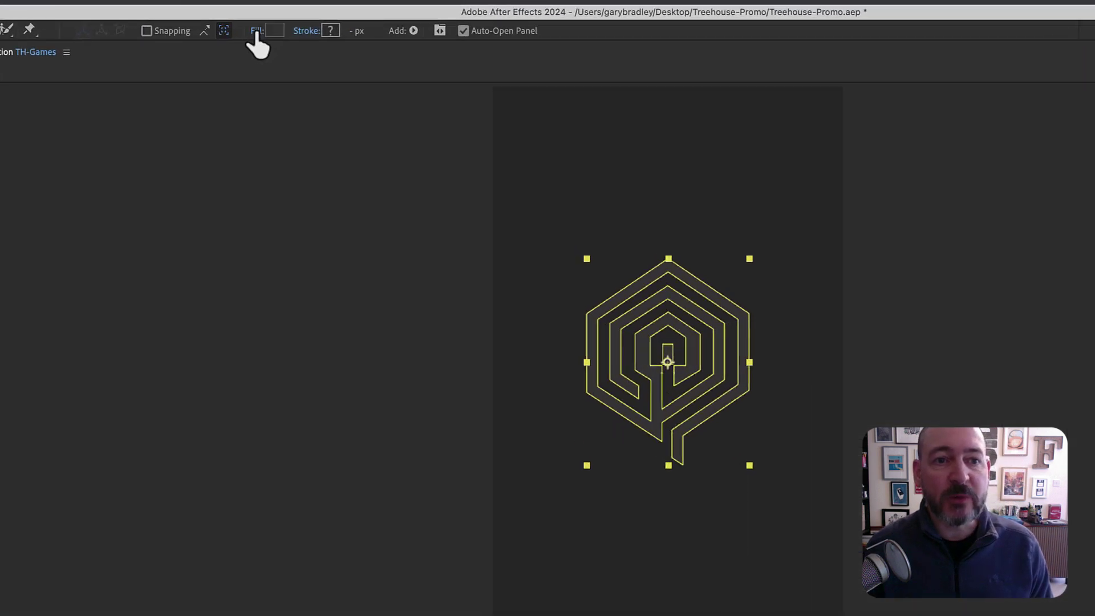
pyautogui.click(270, 33)
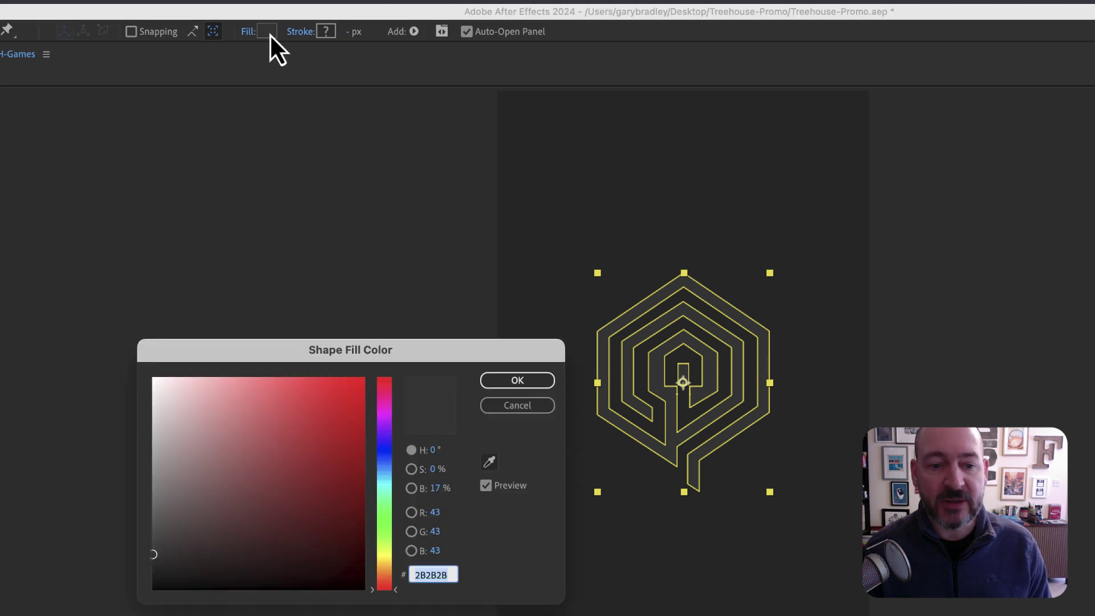
pyautogui.click(153, 423)
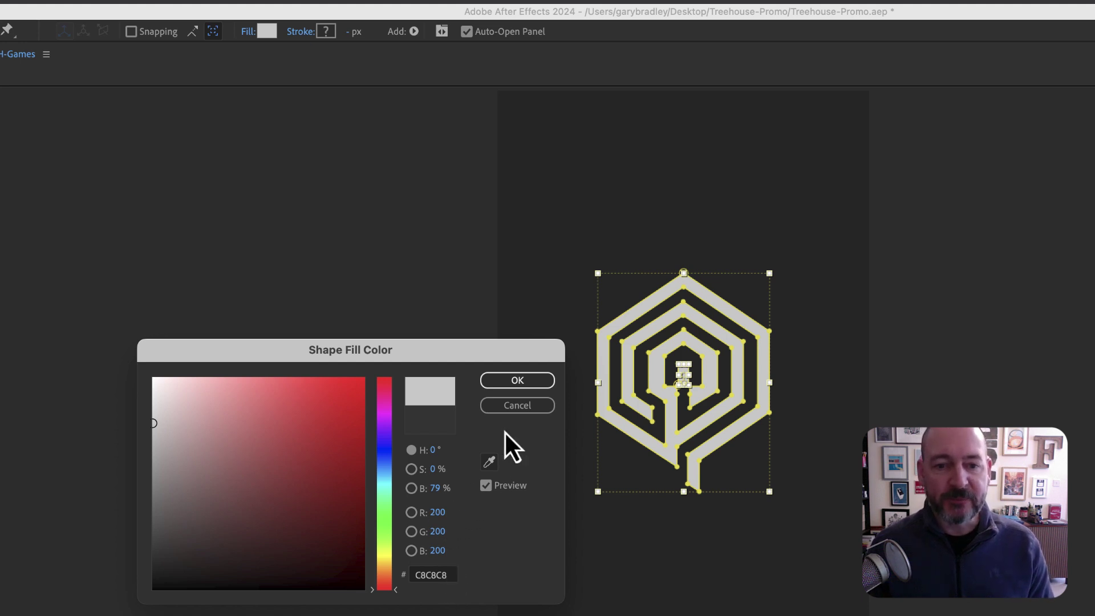
pyautogui.click(517, 380)
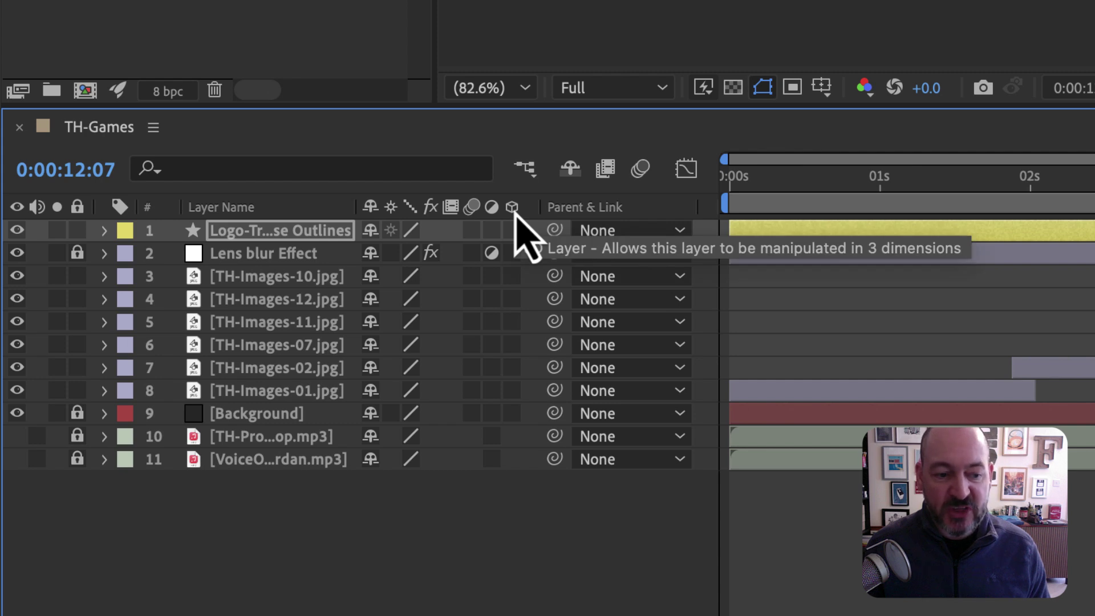
# Make the logo outlines layer 3D and reveal only its rotation properties in the timeline
pyautogui.click(511, 229)
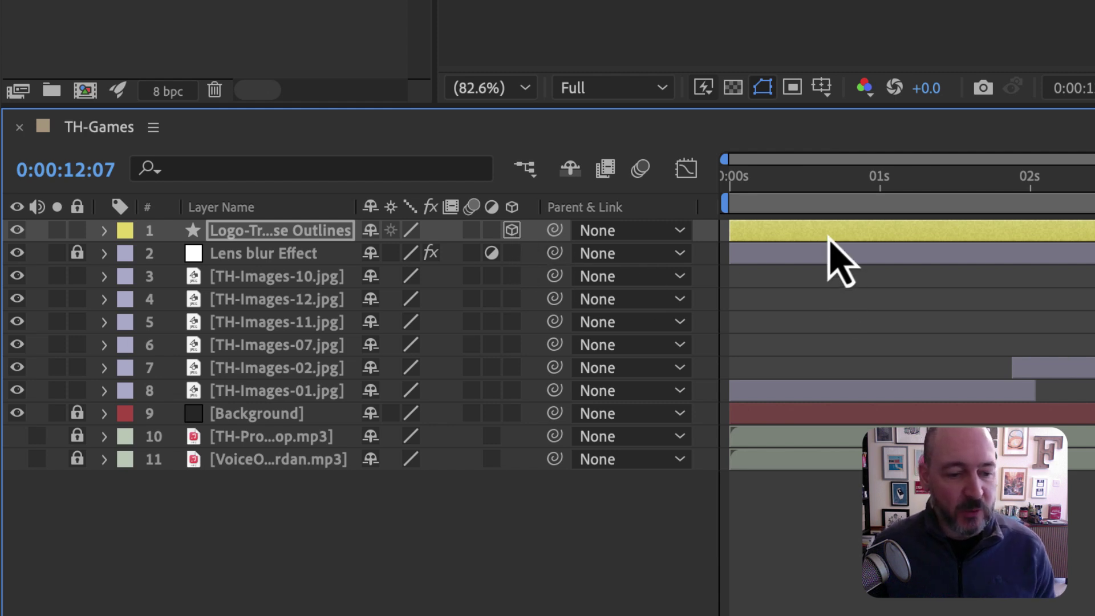
pyautogui.click(104, 231)
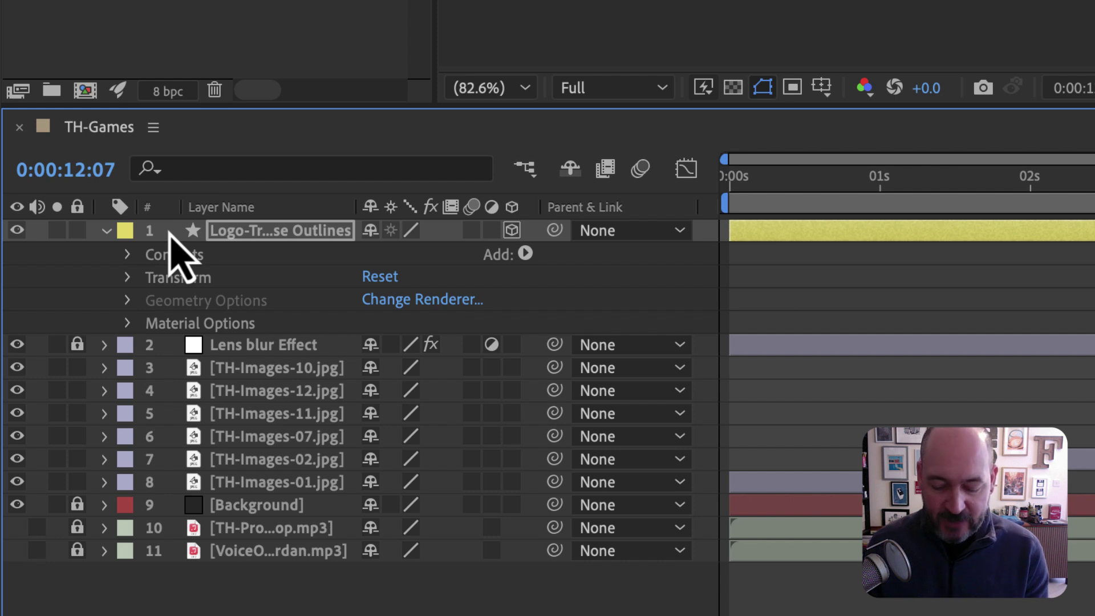
pyautogui.press('r')
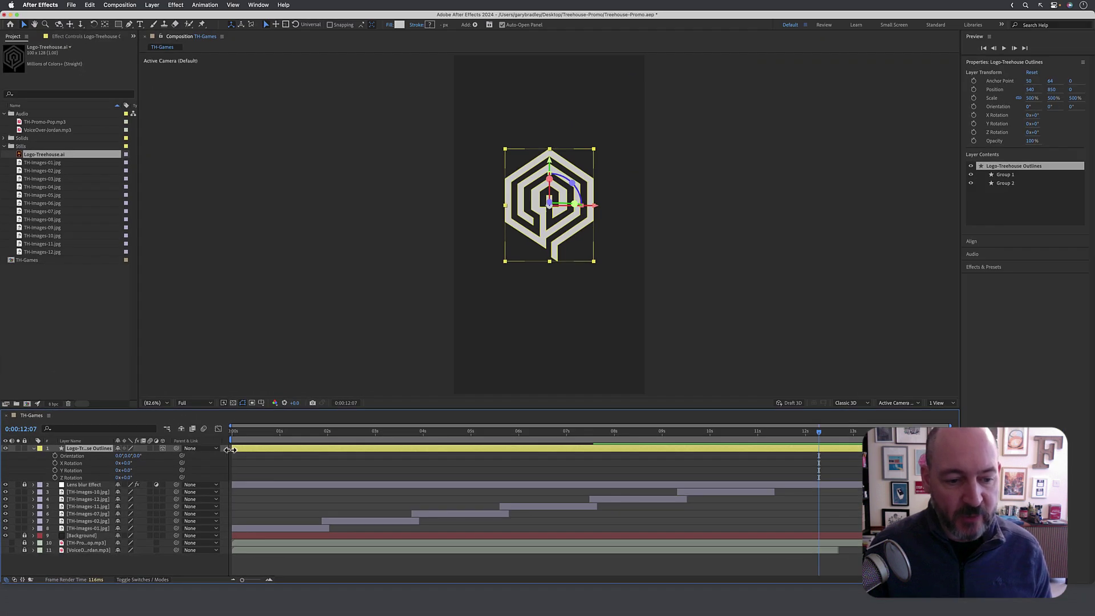
# Trim the logo outlines layer to start where TH-Images-10.jpg ends, and move the playhead to 0:00:11:09
pyautogui.moveTo(231, 448); pyautogui.dragTo(771, 459)
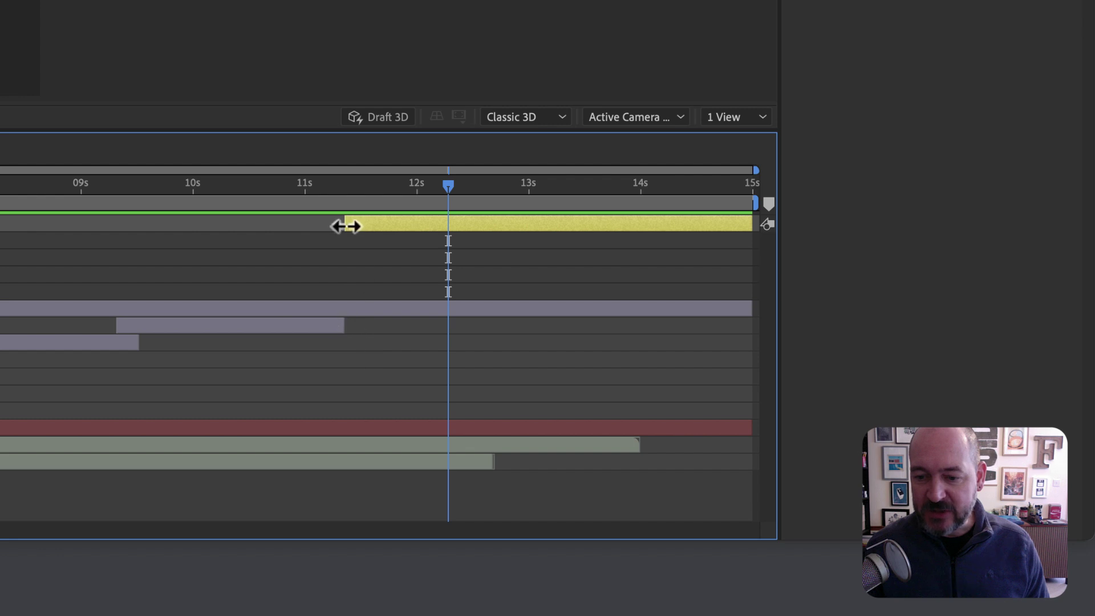
pyautogui.moveTo(450, 203); pyautogui.dragTo(345, 195)
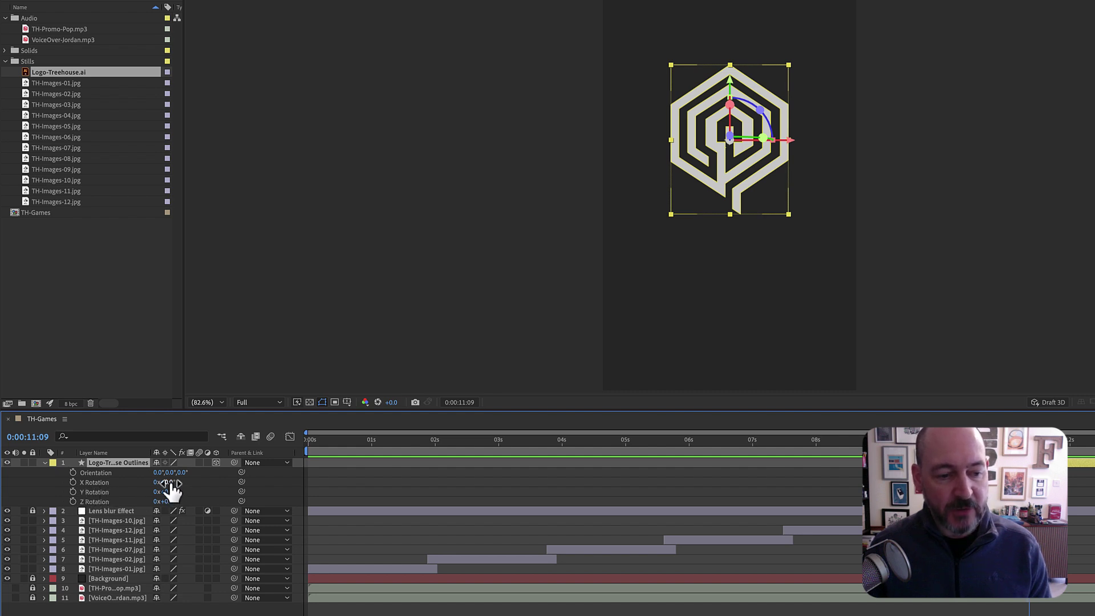
# Try an X Rotation of -37° on the logo outlines layer, and undo it
pyautogui.moveTo(170, 483); pyautogui.dragTo(191, 489)
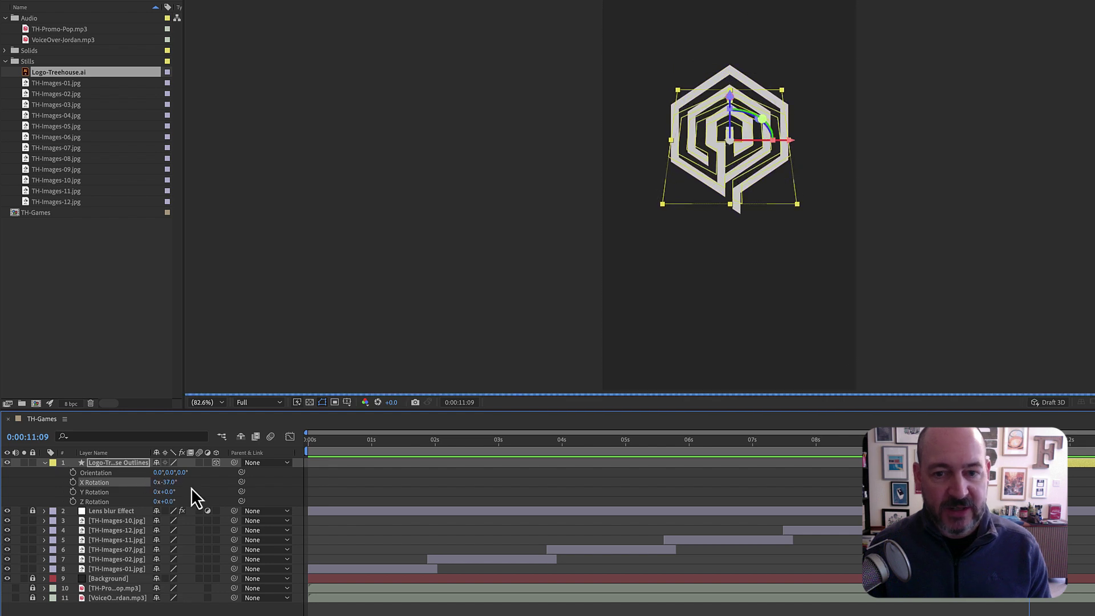
pyautogui.hotkey('ctrl', 'z')
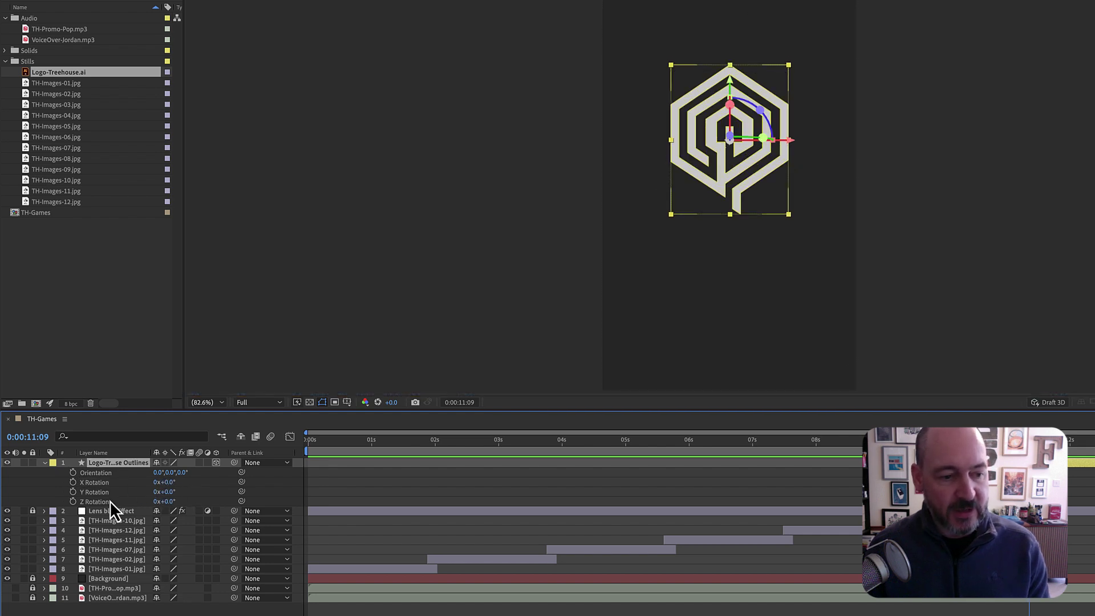
# Set the logo outlines layer's Y Rotation to -90° and start its keyframe animation at 0:00:11:09
pyautogui.moveTo(166, 492)
pyautogui.mouseDown()
pyautogui.moveTo(214, 494)
pyautogui.moveTo(132, 493)
pyautogui.moveTo(160, 511)
pyautogui.moveTo(163, 493)
pyautogui.mouseUp()
pyautogui.moveTo(287, 388); pyautogui.dragTo(246, 389)
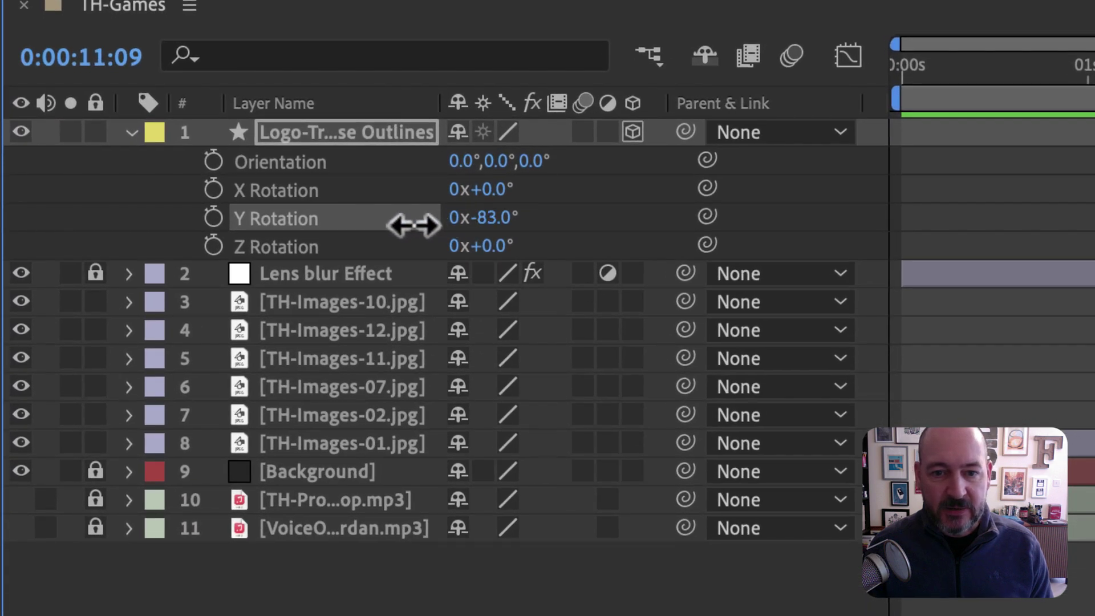
pyautogui.moveTo(413, 226); pyautogui.dragTo(408, 227)
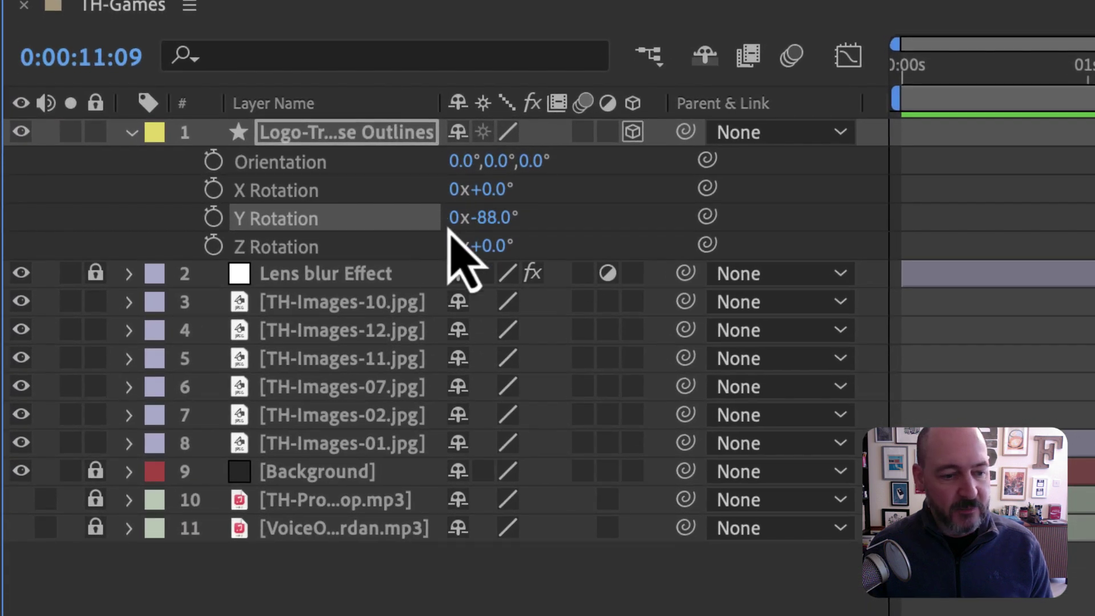
pyautogui.click(492, 226)
pyautogui.write('-90')
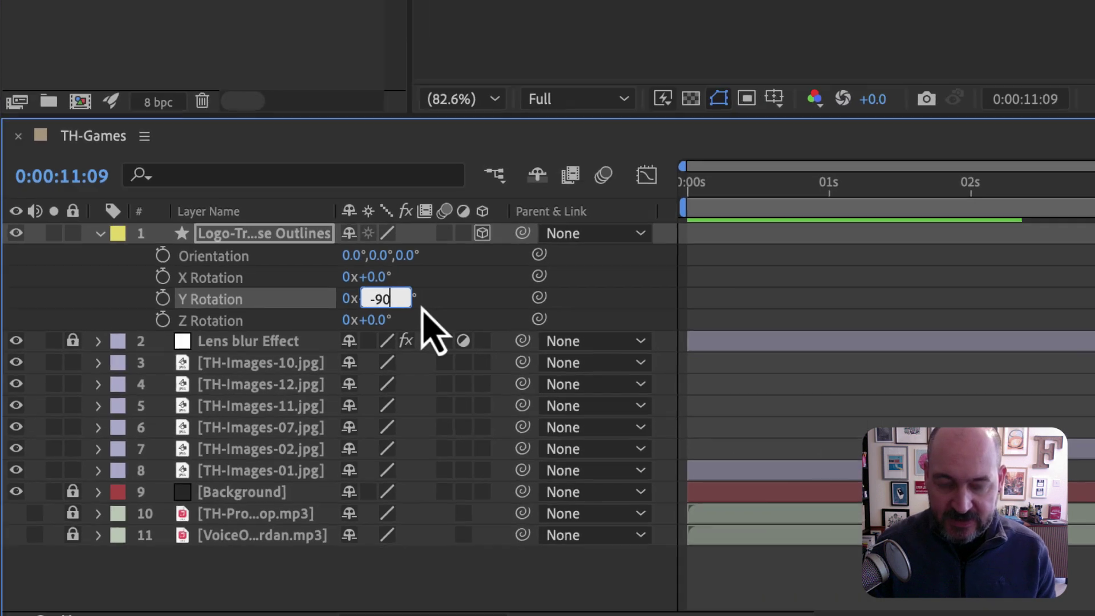
pyautogui.press('Return')
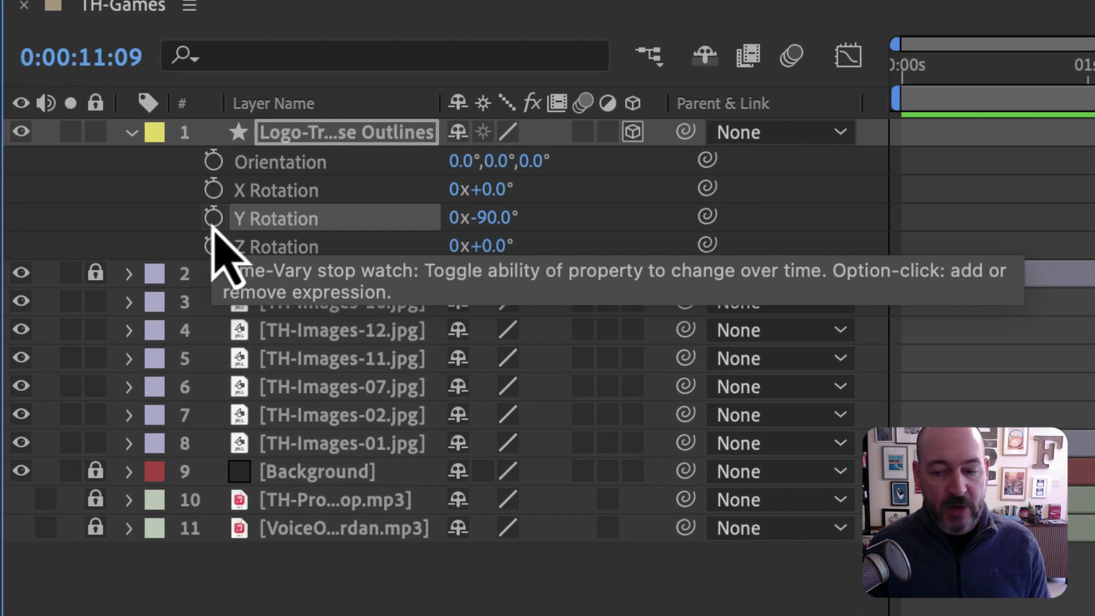
pyautogui.click(213, 222)
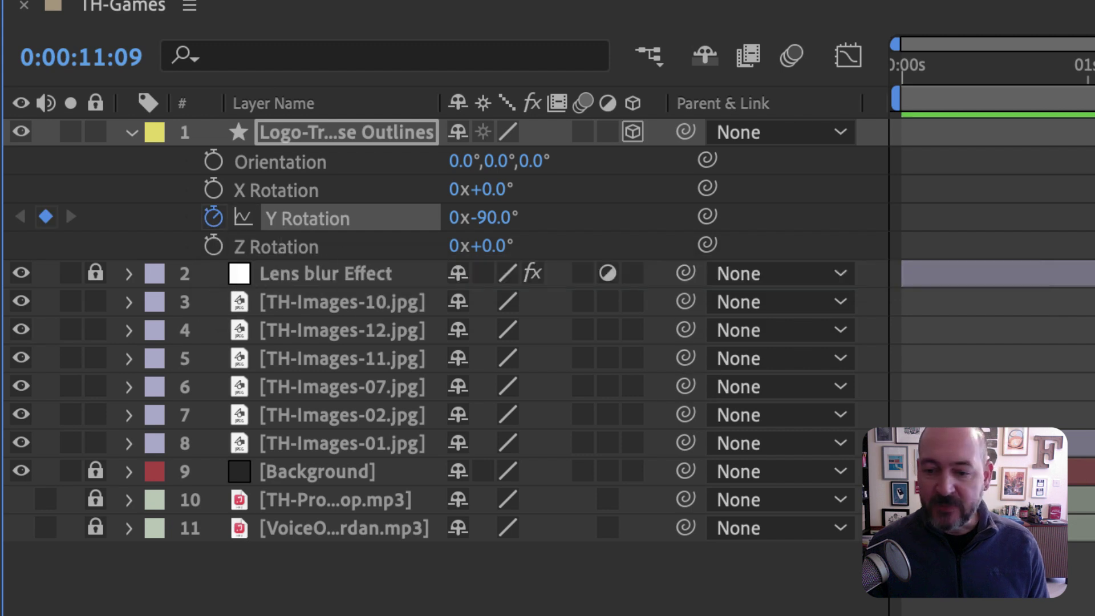
# Add a Y Rotation keyframe of 0° to the logo outlines layer at 0:00:12:13
pyautogui.moveTo(321, 77); pyautogui.dragTo(514, 84)
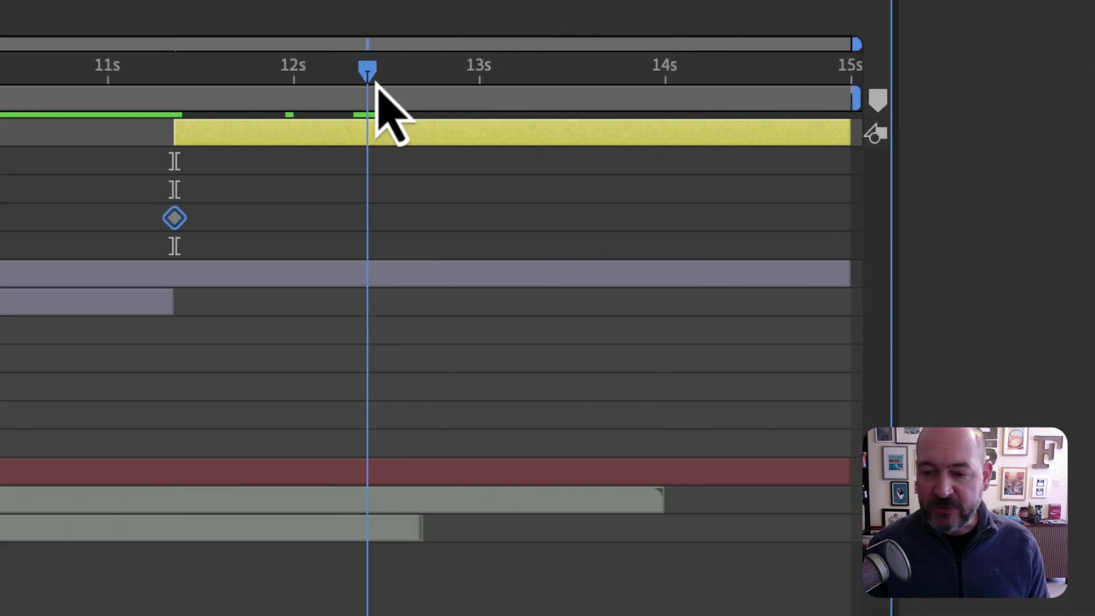
pyautogui.moveTo(376, 82); pyautogui.dragTo(392, 82)
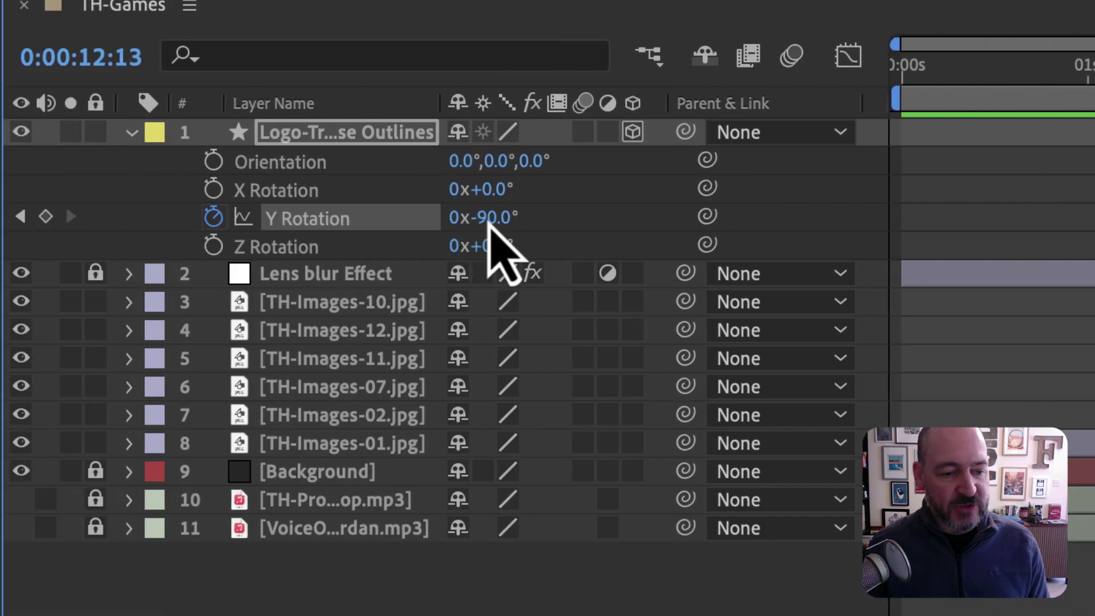
pyautogui.click(489, 219)
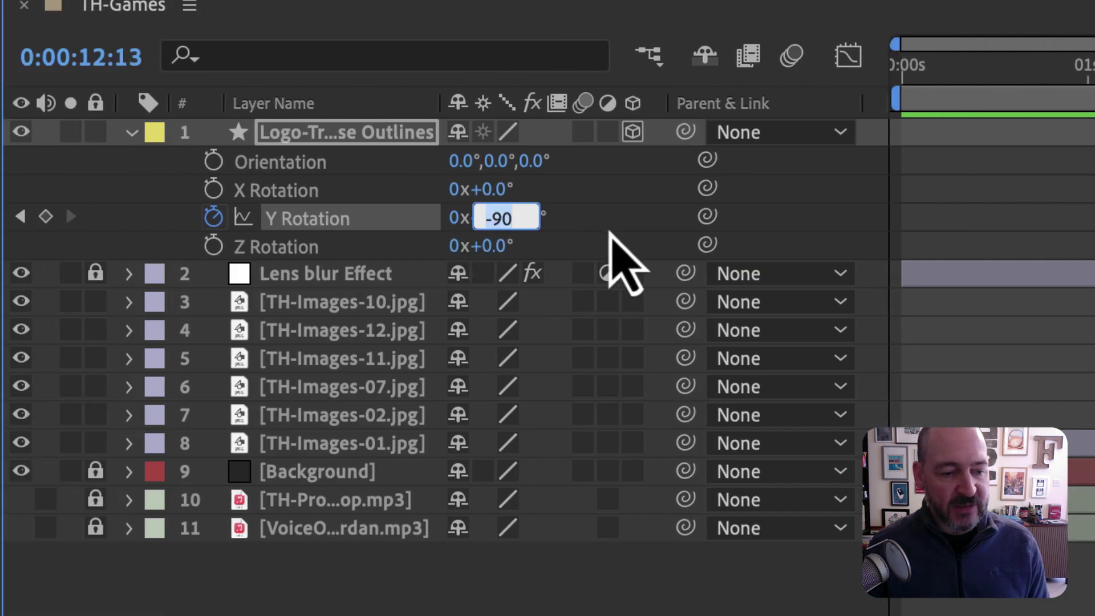
pyautogui.write('0')
pyautogui.press('Return')
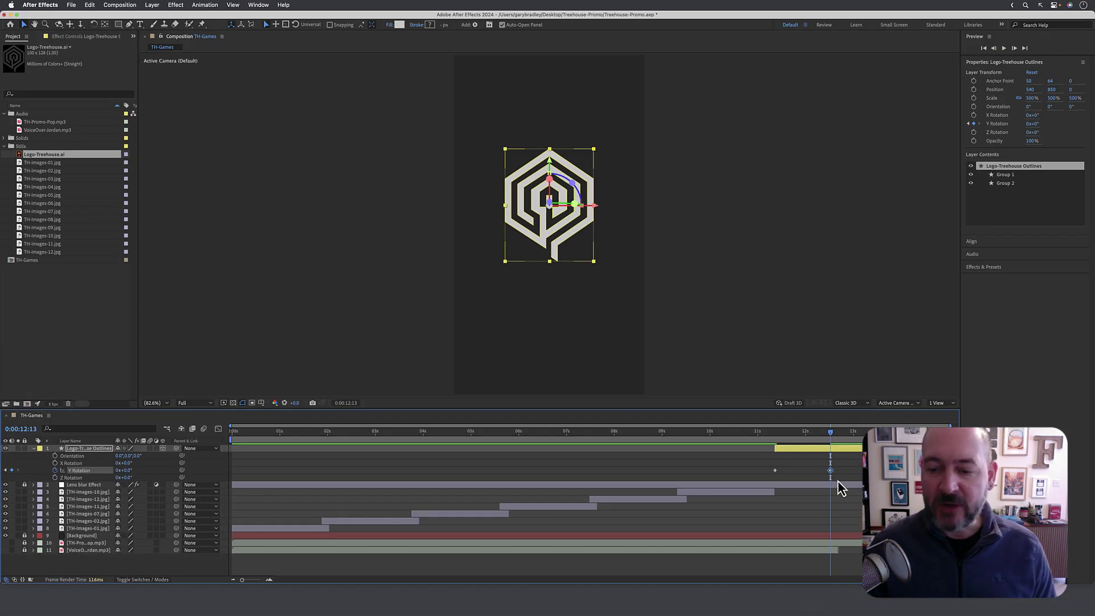
# Deselect the logo layer and scrub between its Y Rotation keyframes to examine the turn, ending at 0:00:12:13
pyautogui.moveTo(831, 433); pyautogui.dragTo(819, 433)
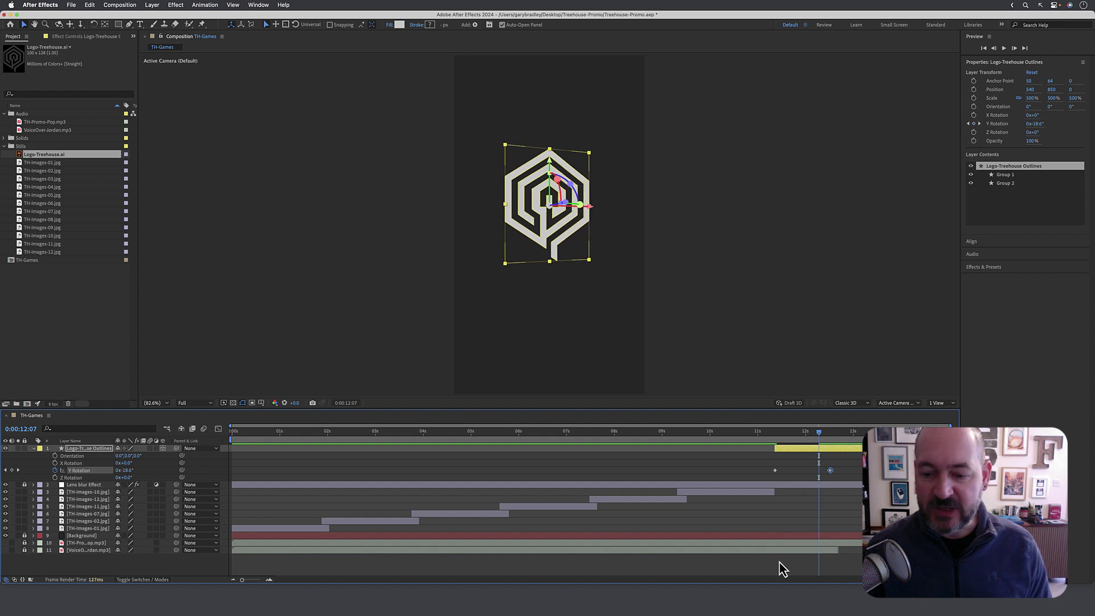
pyautogui.click(116, 569)
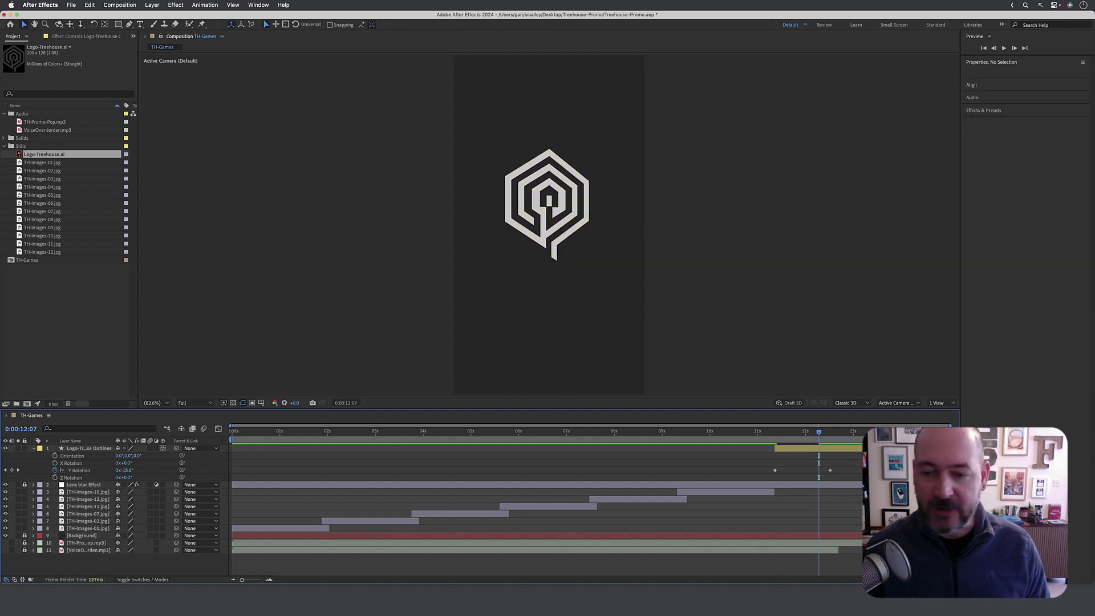
pyautogui.moveTo(819, 436)
pyautogui.mouseDown()
pyautogui.moveTo(749, 439)
pyautogui.moveTo(815, 439)
pyautogui.mouseUp()
pyautogui.moveTo(825, 440); pyautogui.dragTo(831, 442)
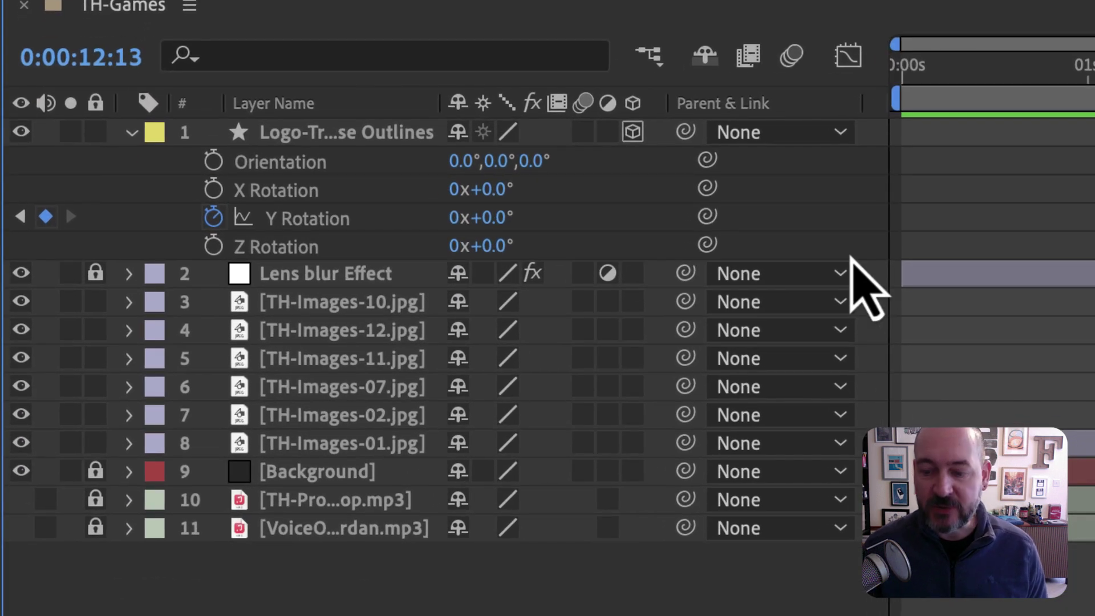
# Add a paragraph text box below the Treehouse logo containing "treehousesheffield.com"
pyautogui.click(132, 134)
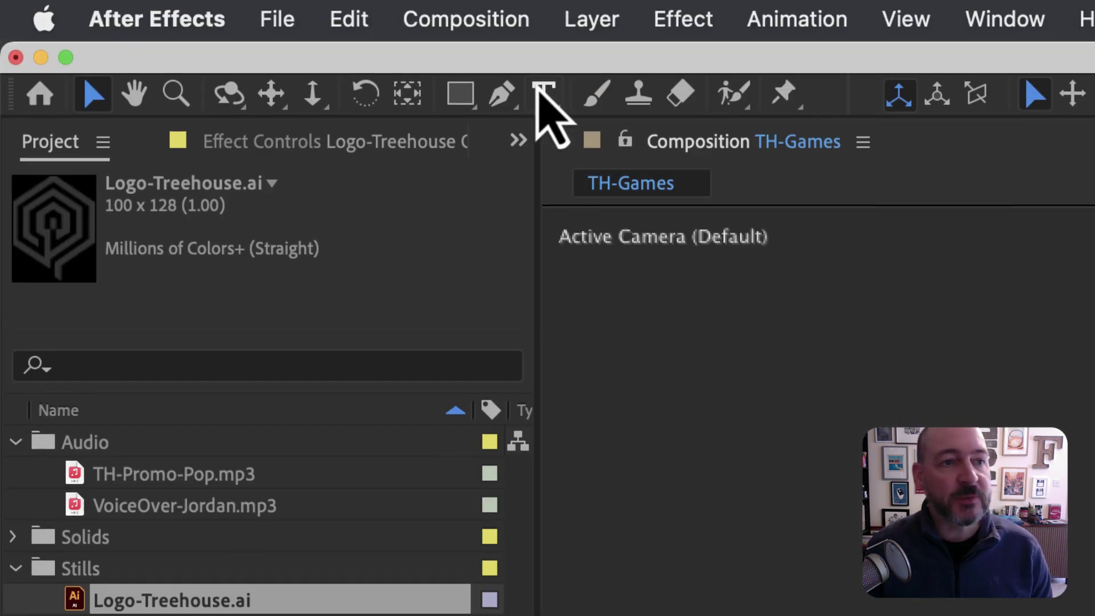
pyautogui.click(543, 94)
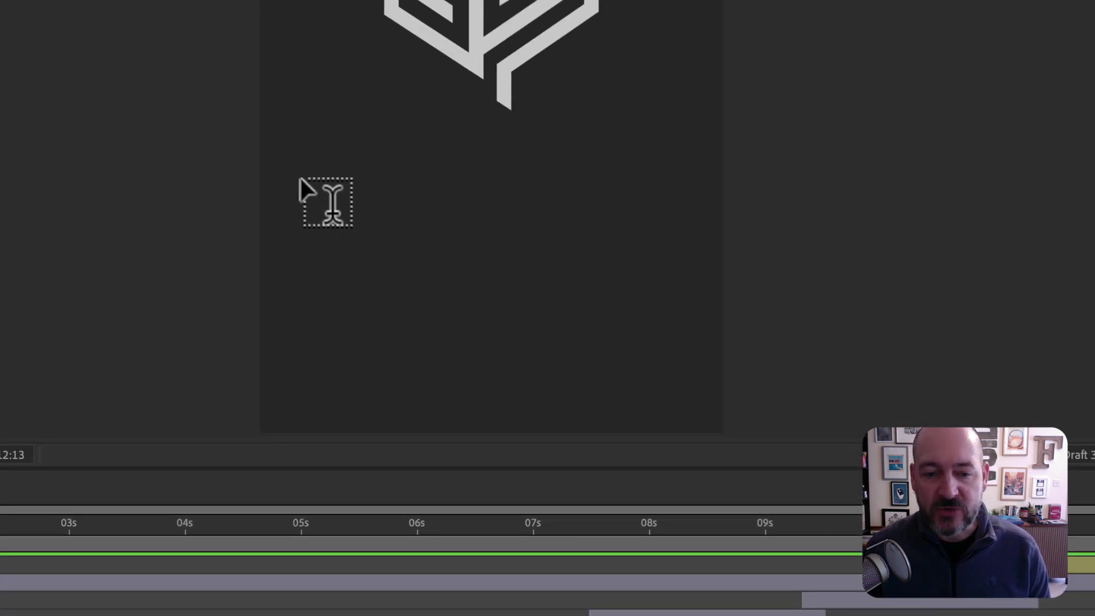
pyautogui.moveTo(300, 179); pyautogui.dragTo(680, 267)
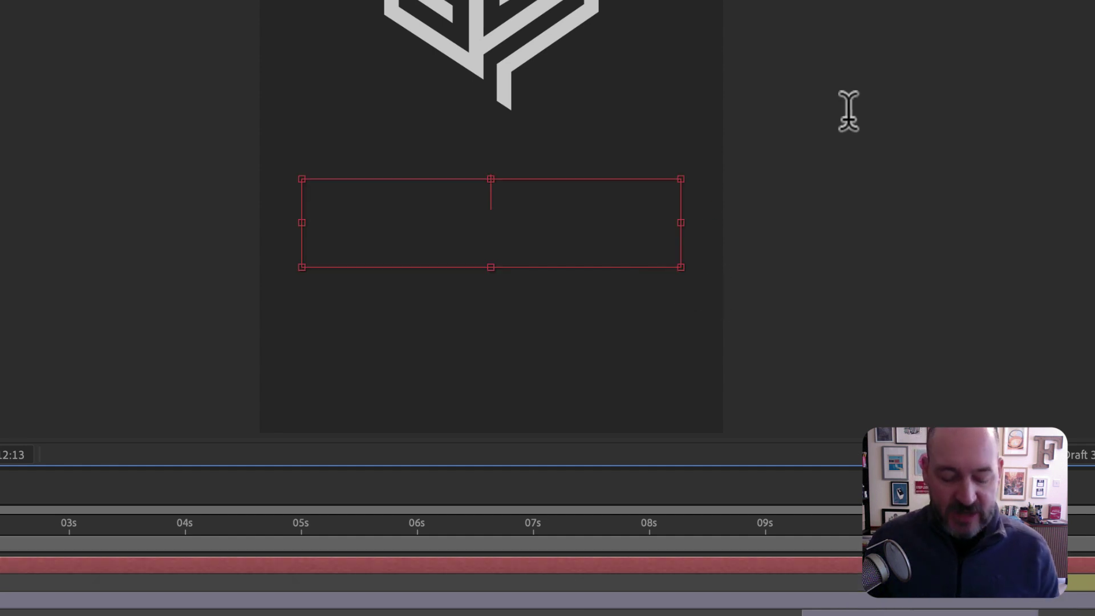
pyautogui.write('treehouseshe')
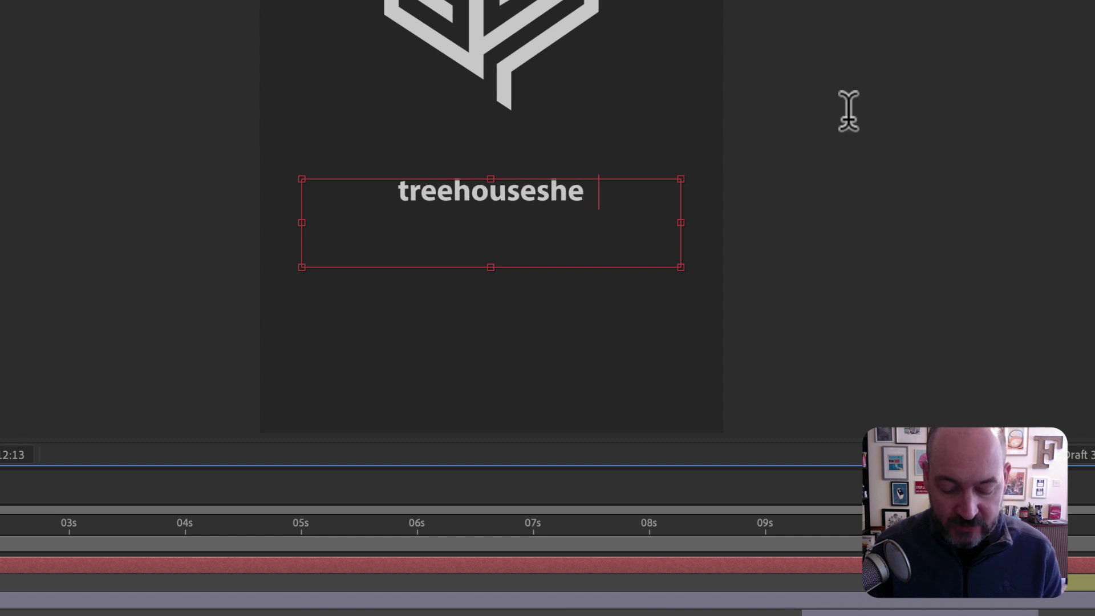
pyautogui.write('ffield.com')
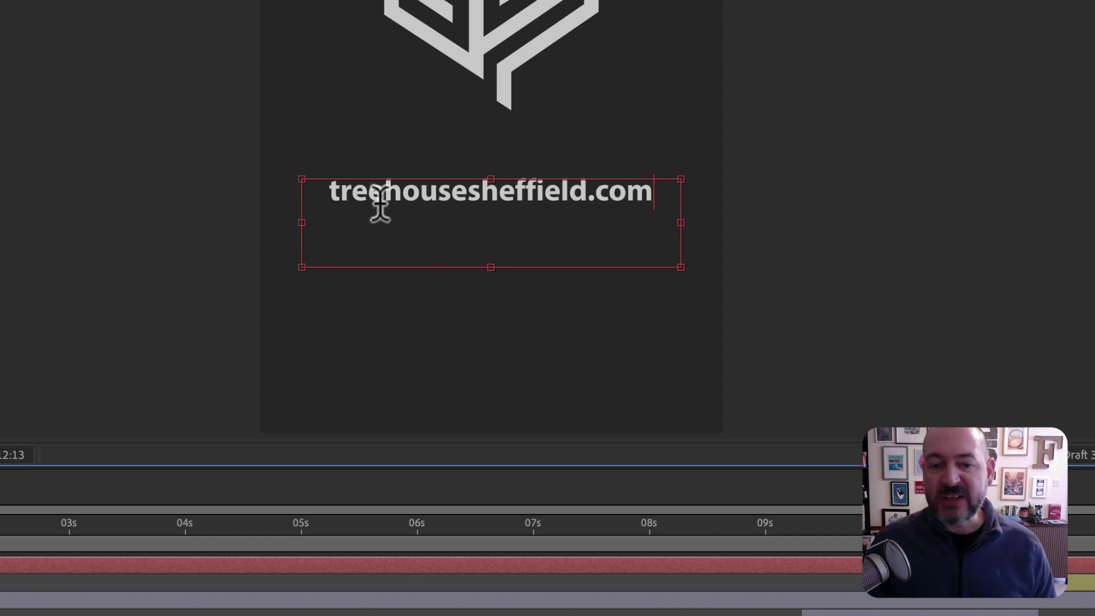
# Select the whole web address text and accept the light grey fill colour with RGB 200, 200, 200
pyautogui.moveTo(656, 194); pyautogui.dragTo(284, 191)
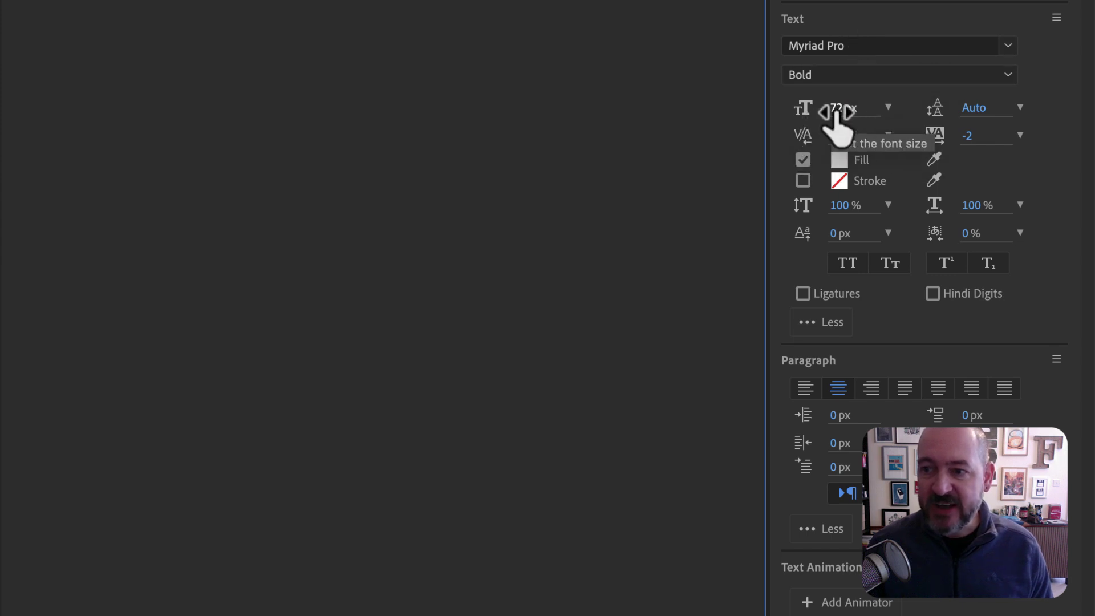
pyautogui.click(837, 163)
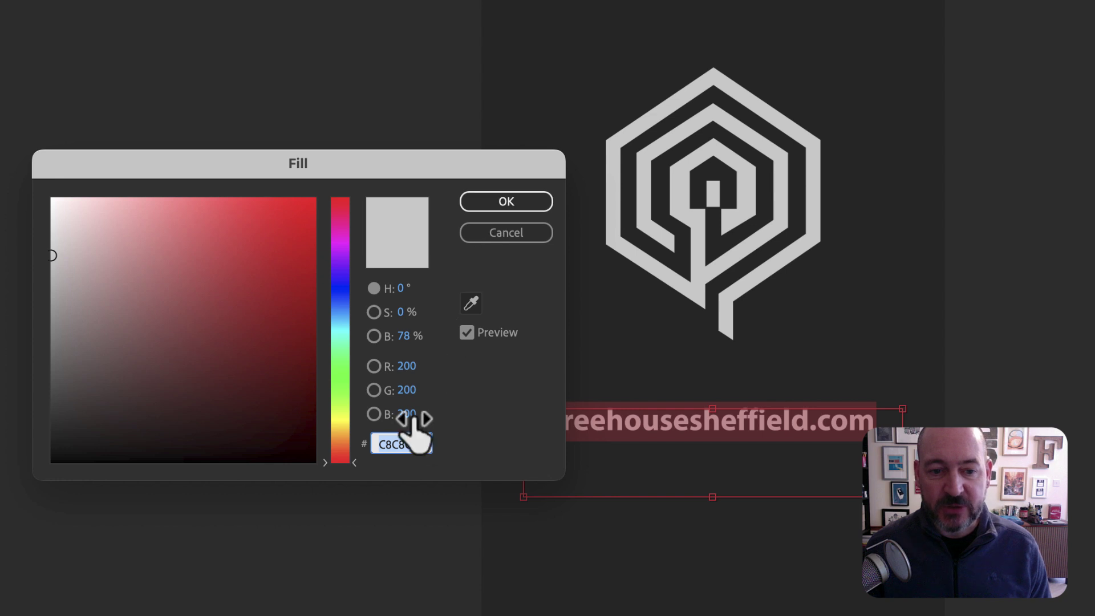
pyautogui.click(514, 206)
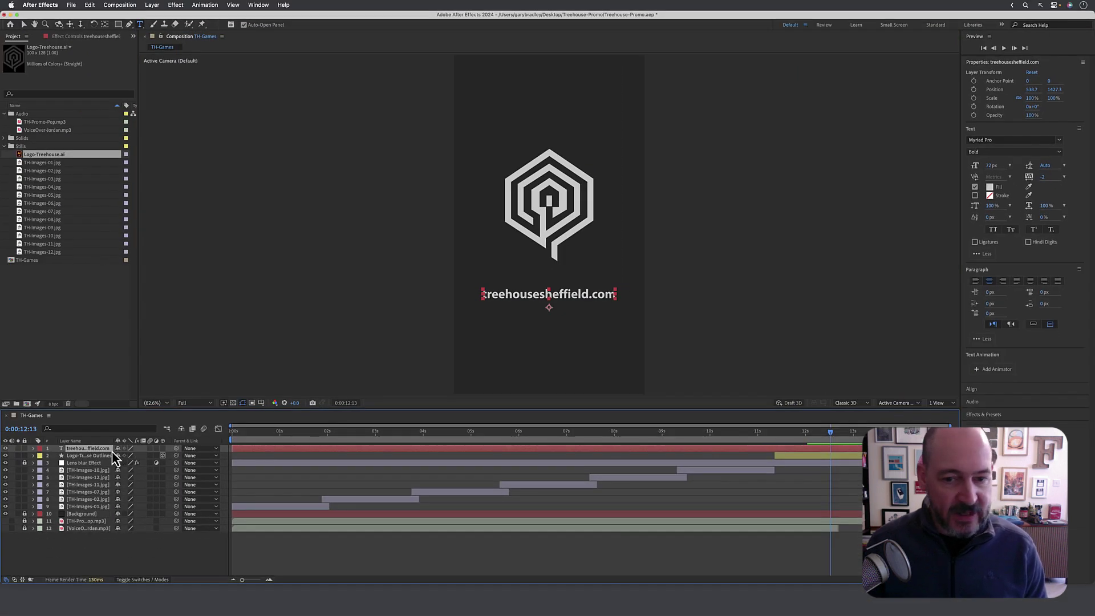
# Make the web address text layer start where the voice-over ends and extend it to the composition's end at 15 s
pyautogui.moveTo(263, 452); pyautogui.dragTo(823, 432)
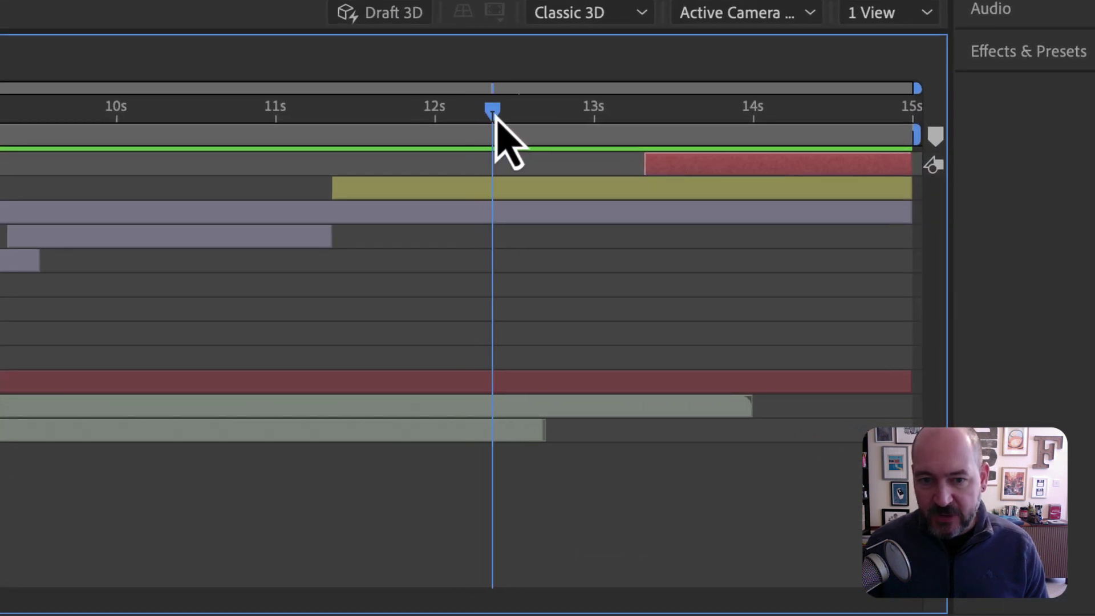
pyautogui.moveTo(494, 111); pyautogui.dragTo(544, 113)
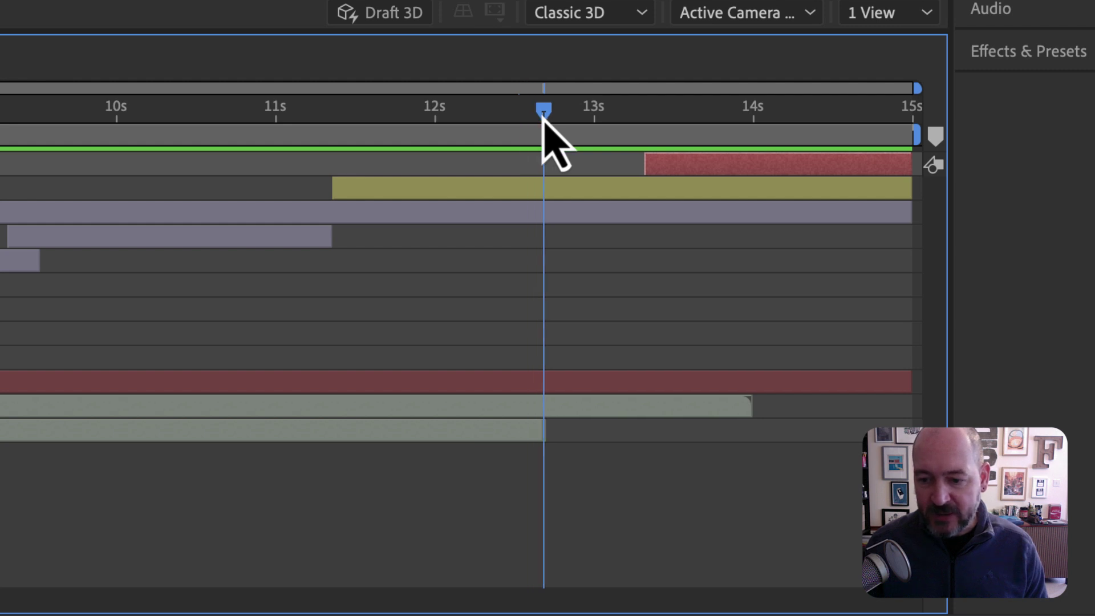
pyautogui.moveTo(681, 169); pyautogui.dragTo(587, 170)
pyautogui.moveTo(809, 168); pyautogui.dragTo(941, 166)
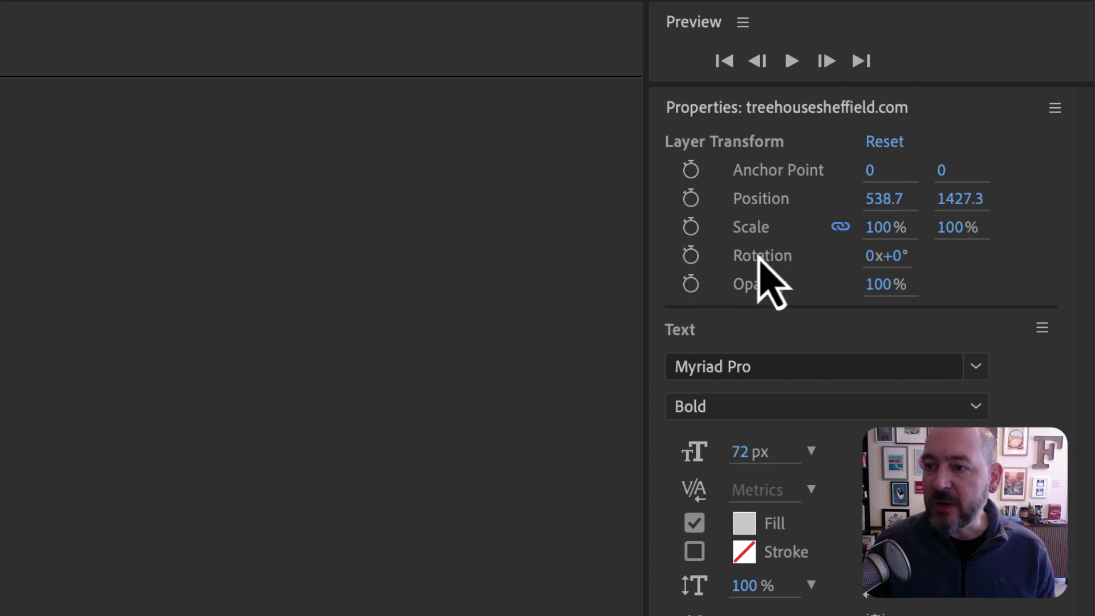
# Set the web address text layer's Opacity to 0% and start its keyframe animation at the layer's first frame
pyautogui.click(881, 285)
pyautogui.write('0')
pyautogui.press('Return')
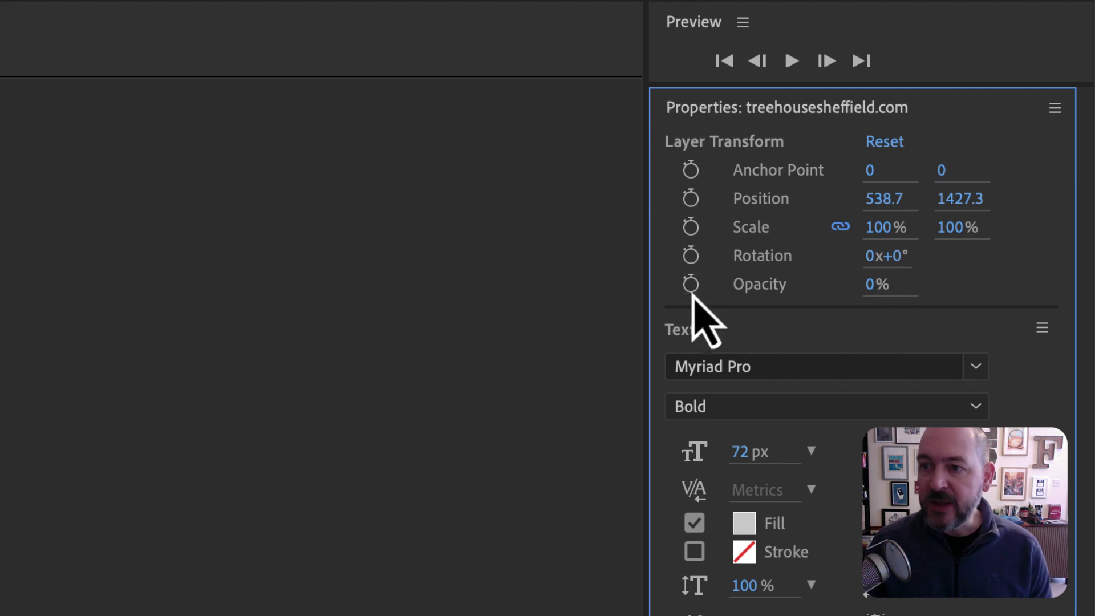
pyautogui.click(690, 285)
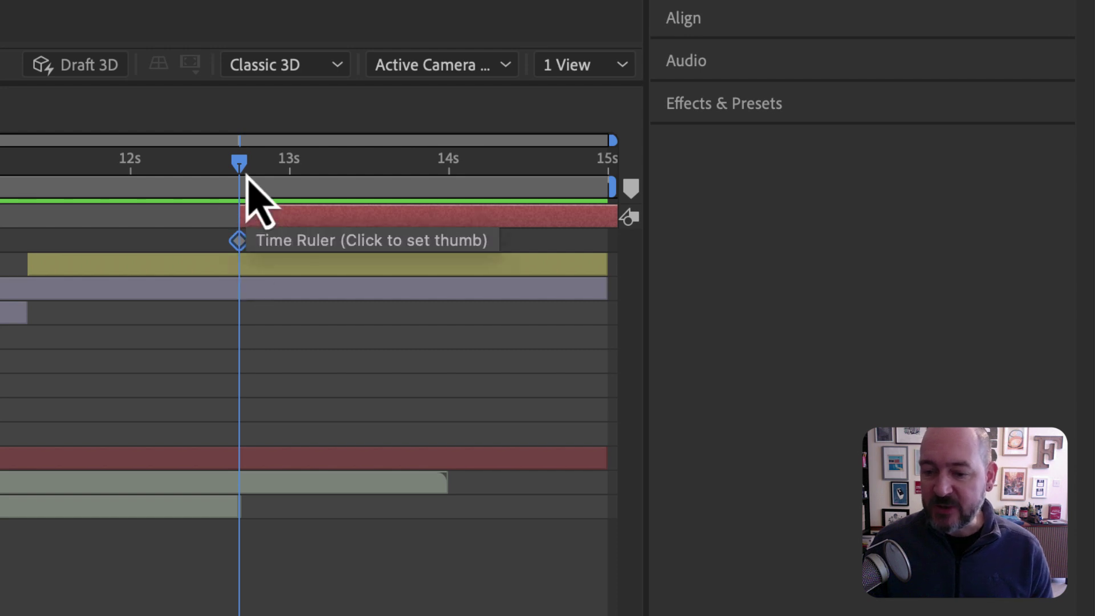
# Add an Opacity keyframe of 100% to the web address text layer at 0:00:13:06, and deselect the layer
pyautogui.moveTo(247, 171); pyautogui.dragTo(328, 165)
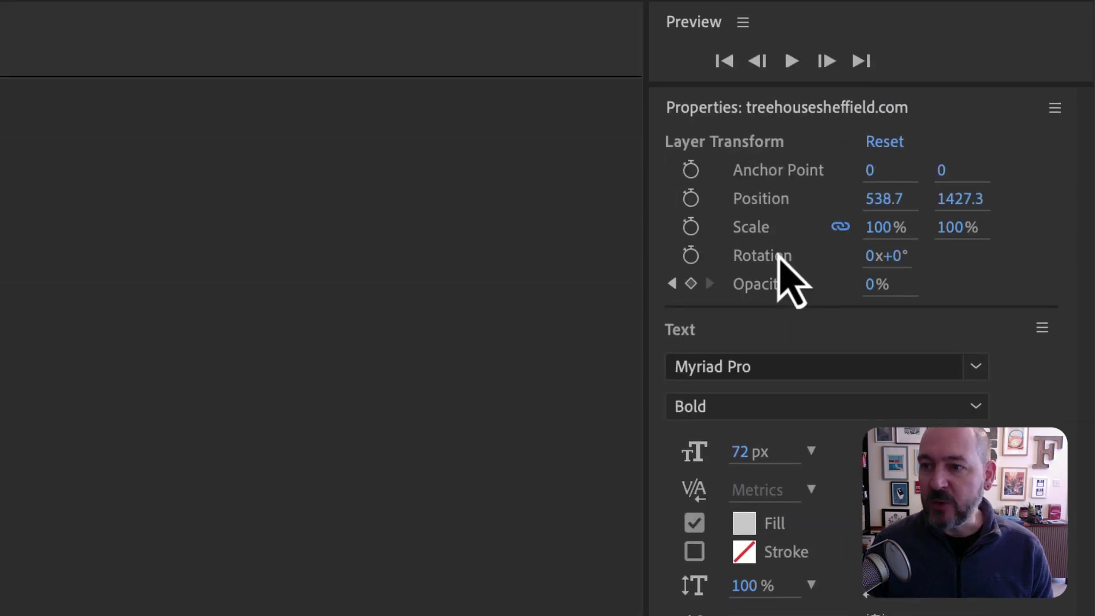
pyautogui.click(878, 287)
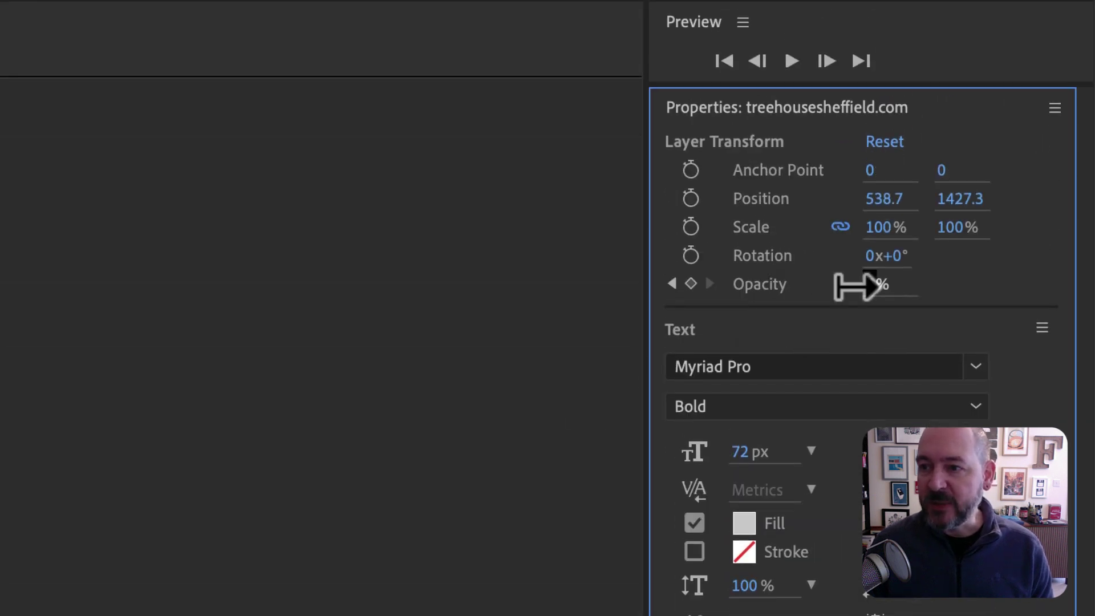
pyautogui.write('100')
pyautogui.press('Escape')
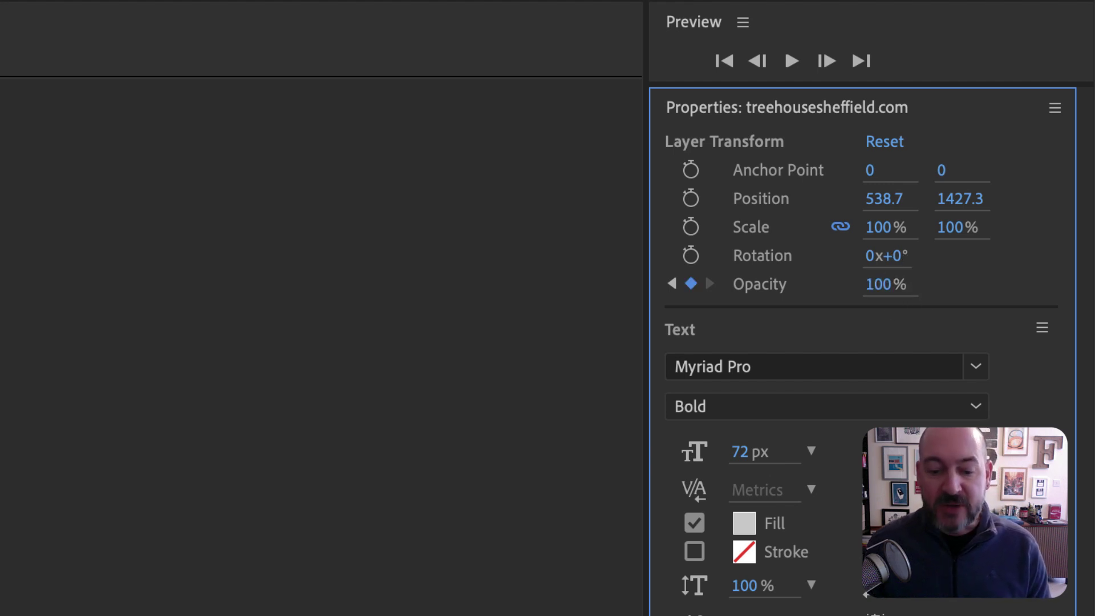
pyautogui.hotkey('ctrl', 'shift', 'a')
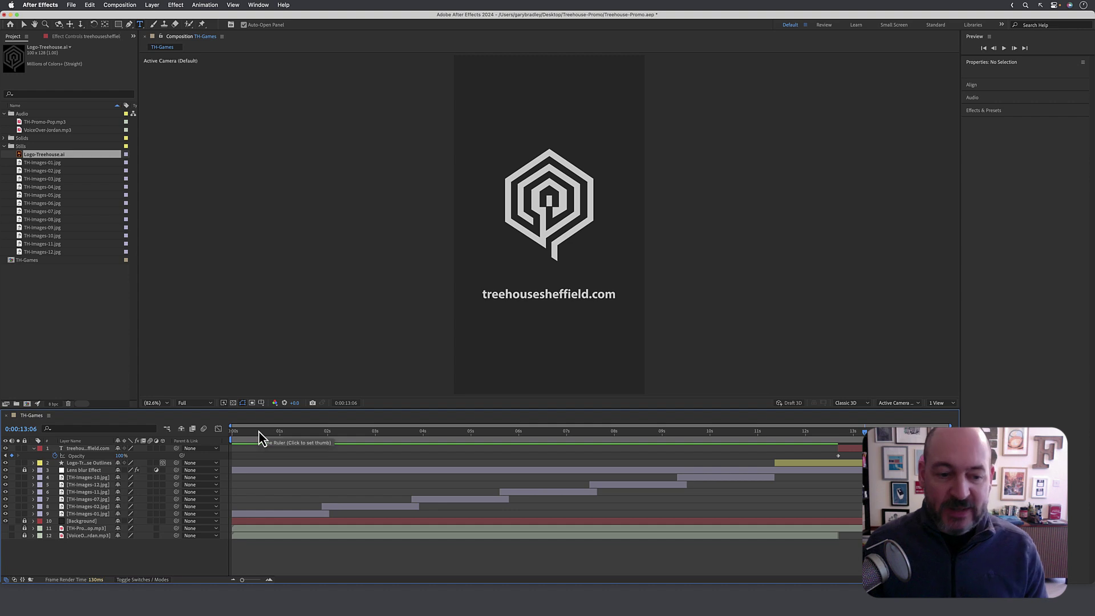
# Preview the composition from 0:00:00:00 and save the project
pyautogui.click(249, 435)
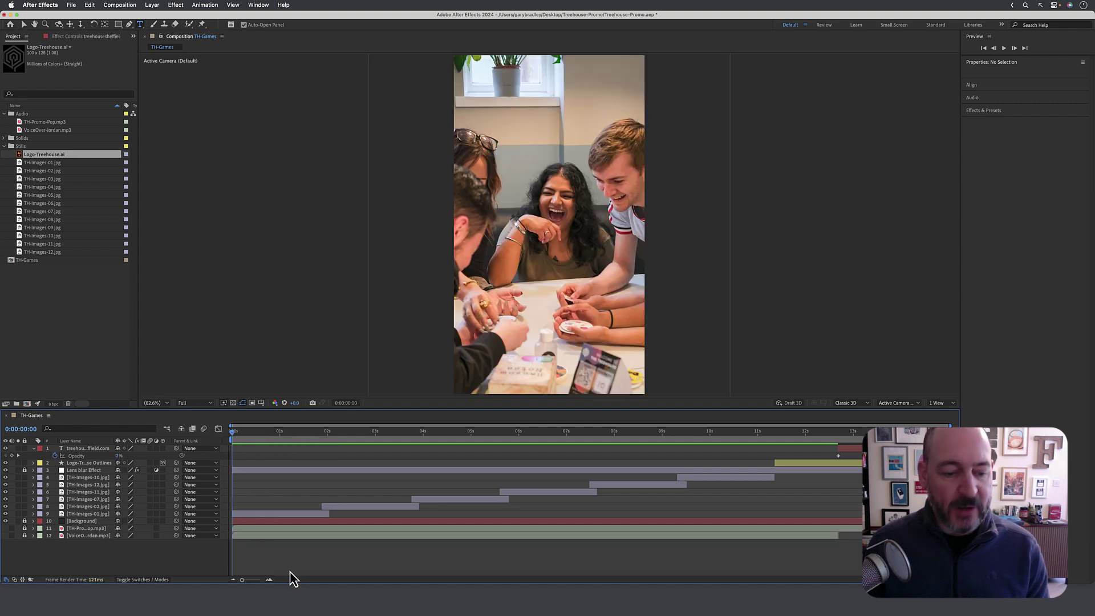
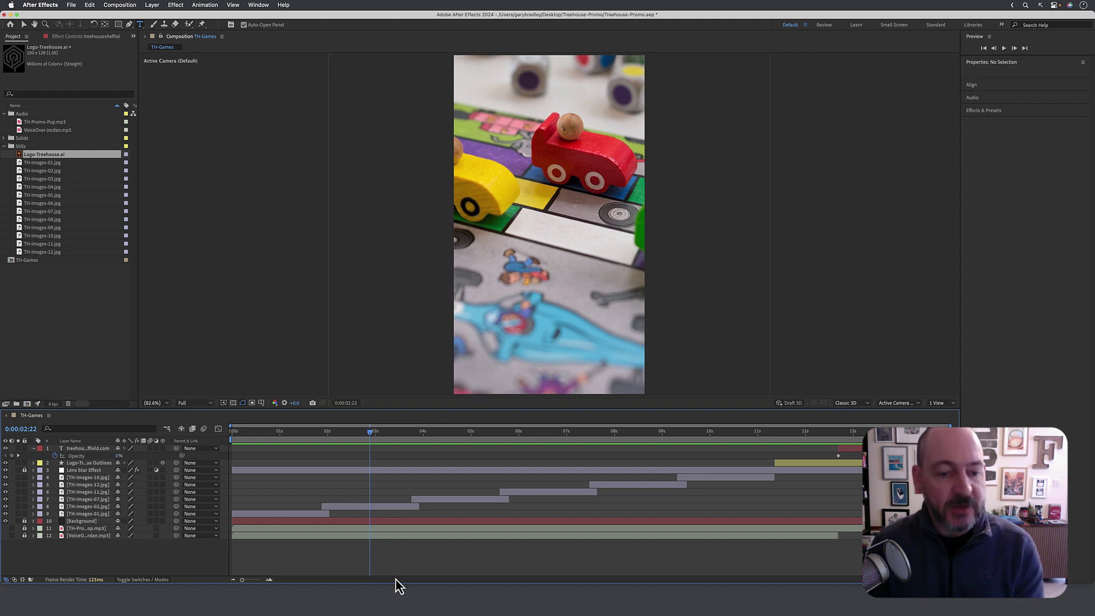
pyautogui.click(72, 6)
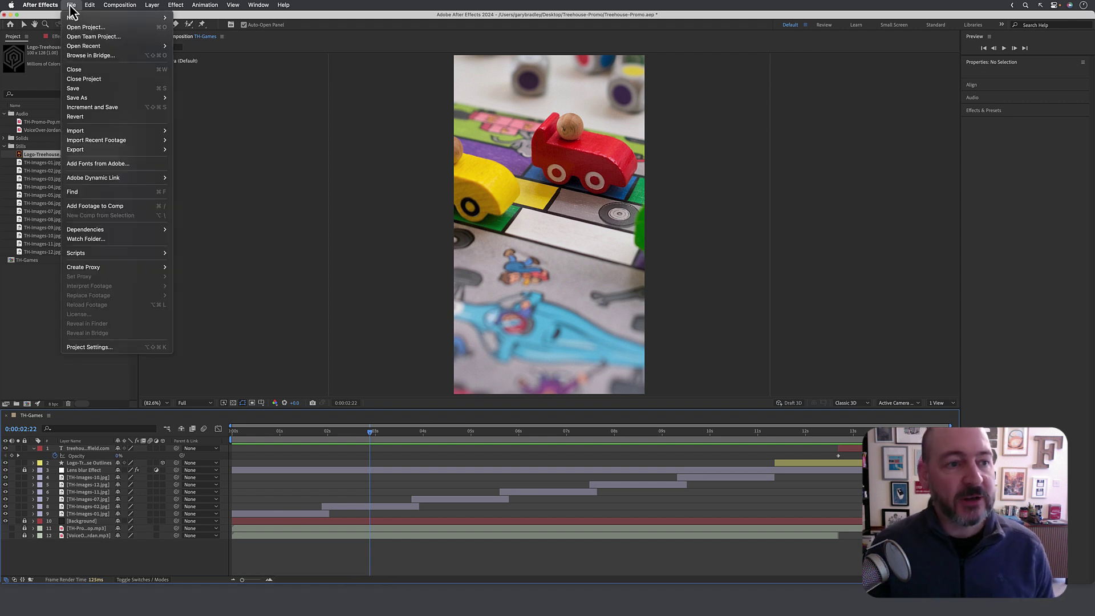
pyautogui.click(91, 89)
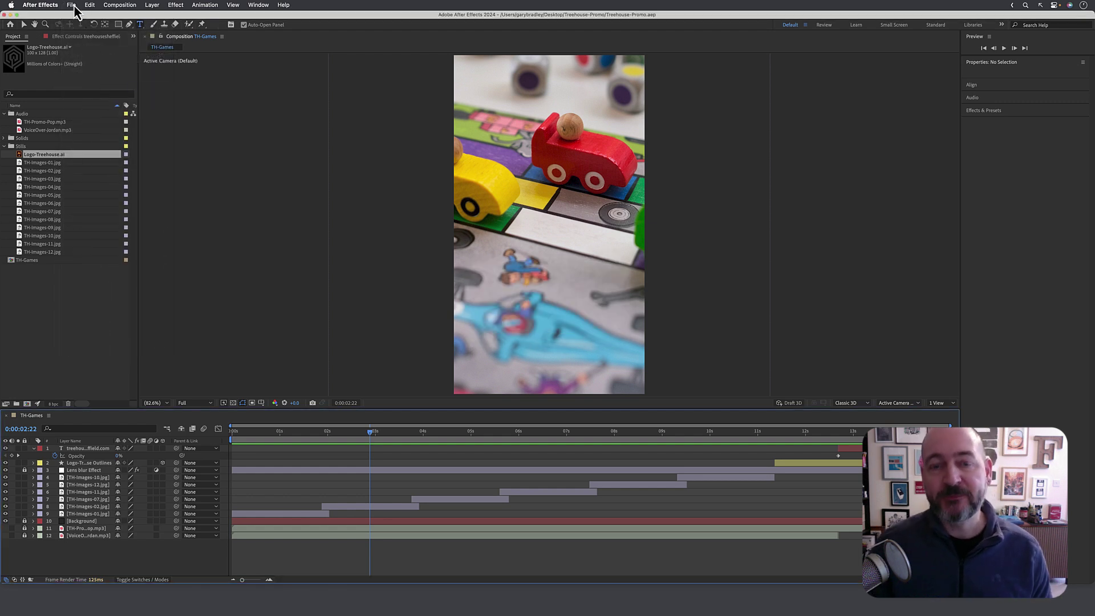
# Clear the project selection, make the TH-Games timeline active and send the composition to the Adobe Media Encoder queue
pyautogui.click(122, 312)
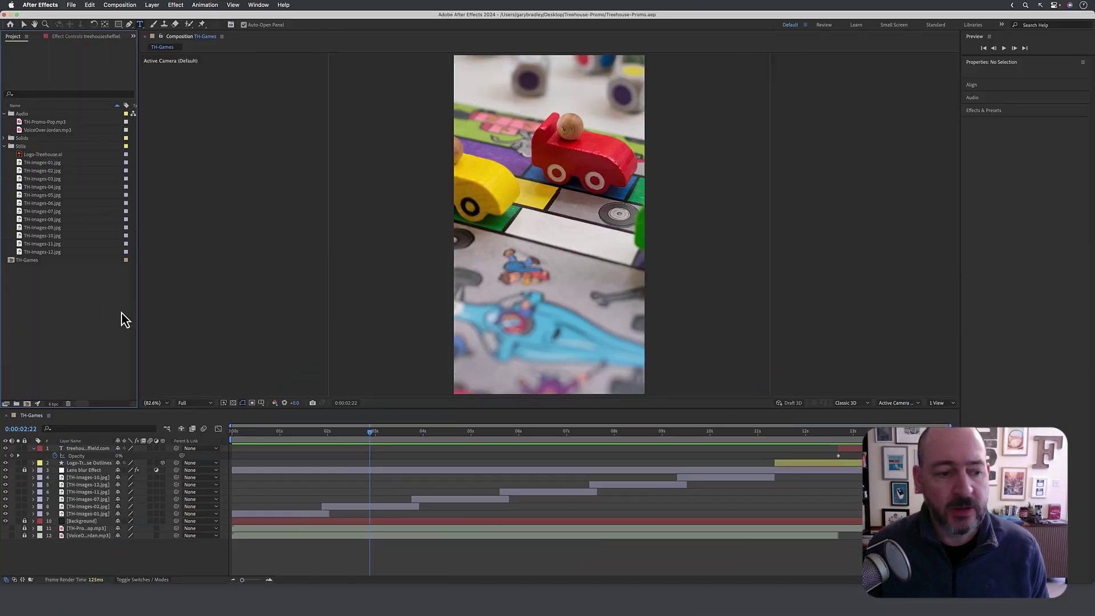
pyautogui.click(124, 564)
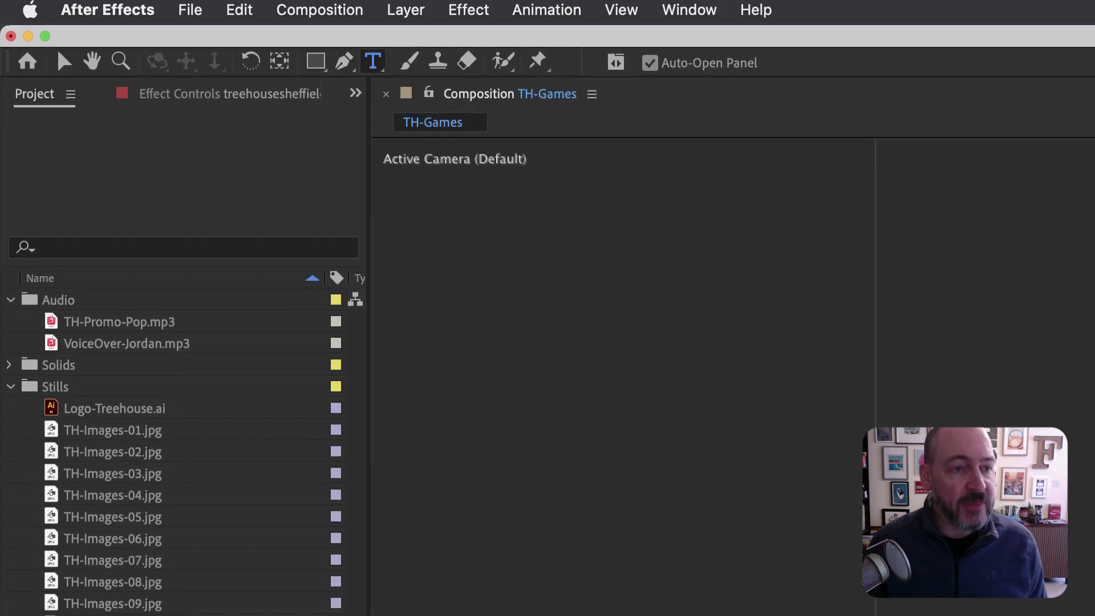
pyautogui.click(190, 12)
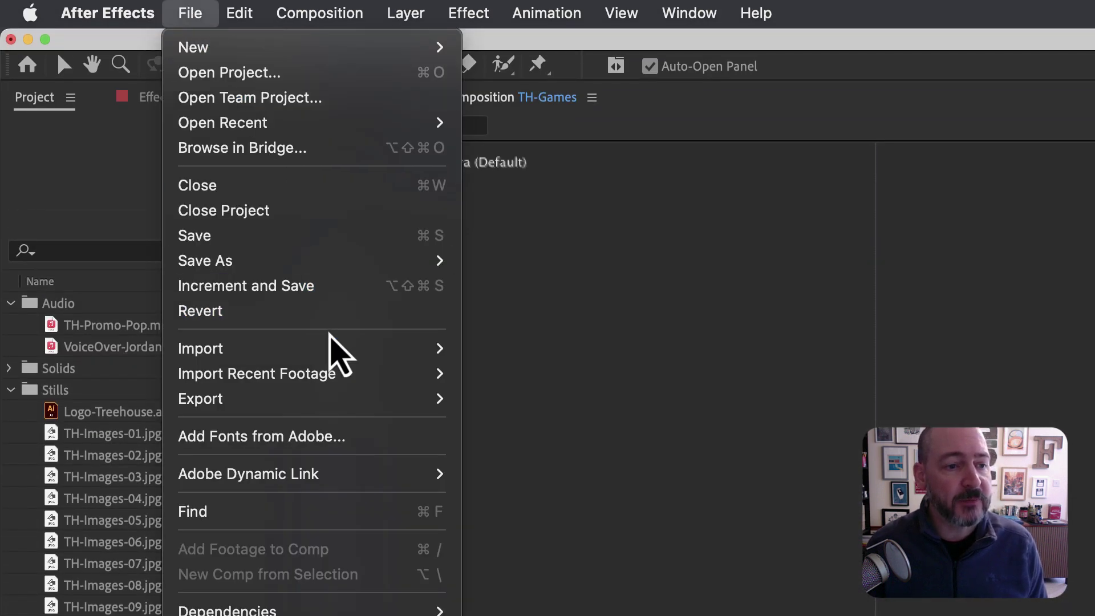
pyautogui.moveTo(342, 397)
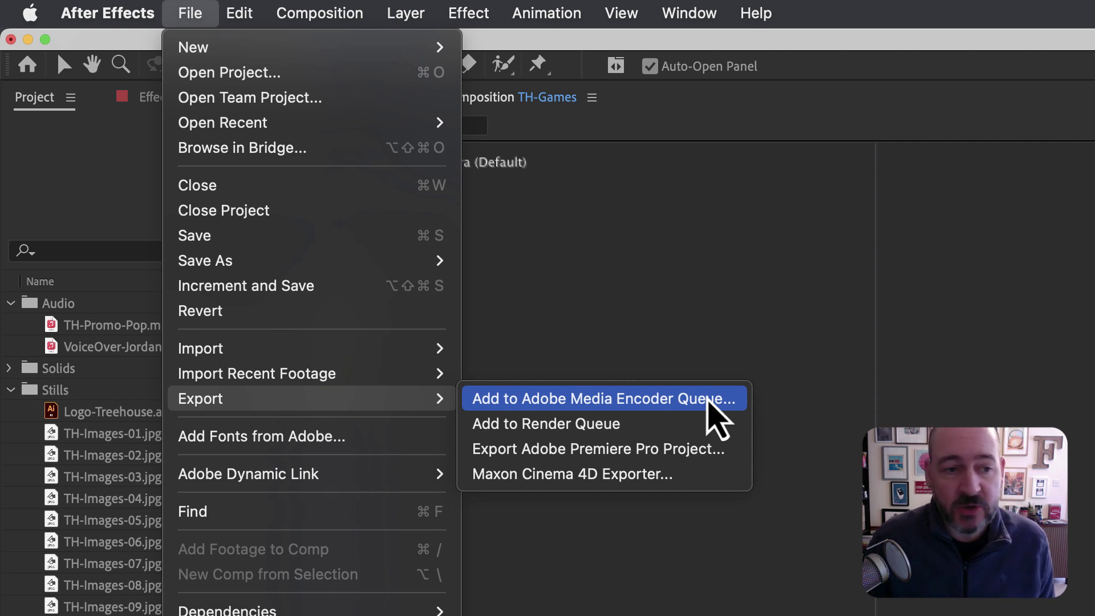
pyautogui.click(708, 399)
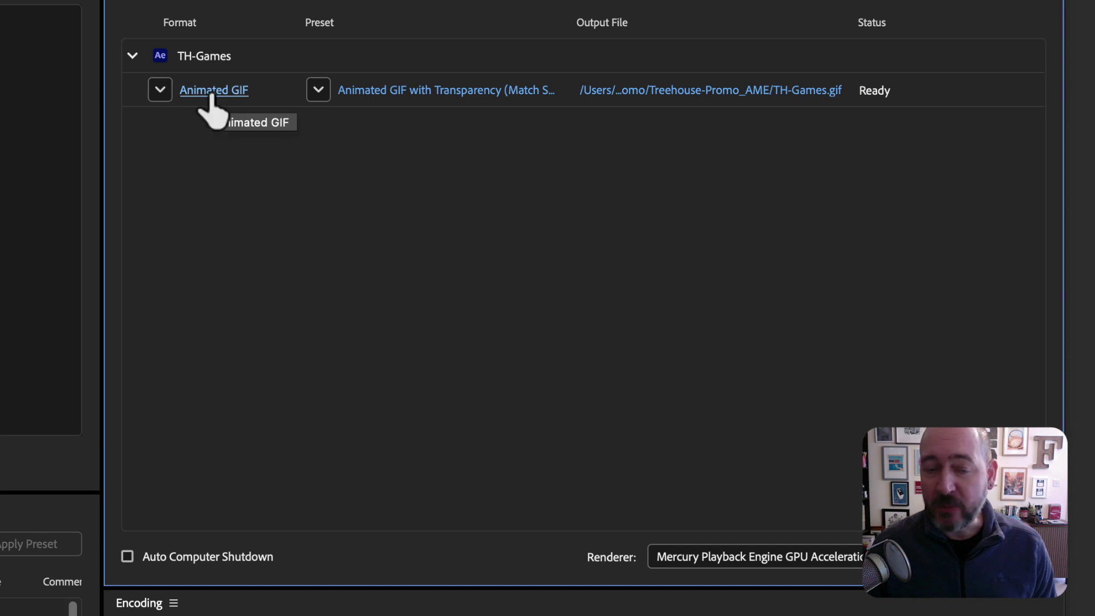
# Set the queued TH-Games output to the H.264 format, keeping the Match Source - High bitrate preset
pyautogui.click(166, 94)
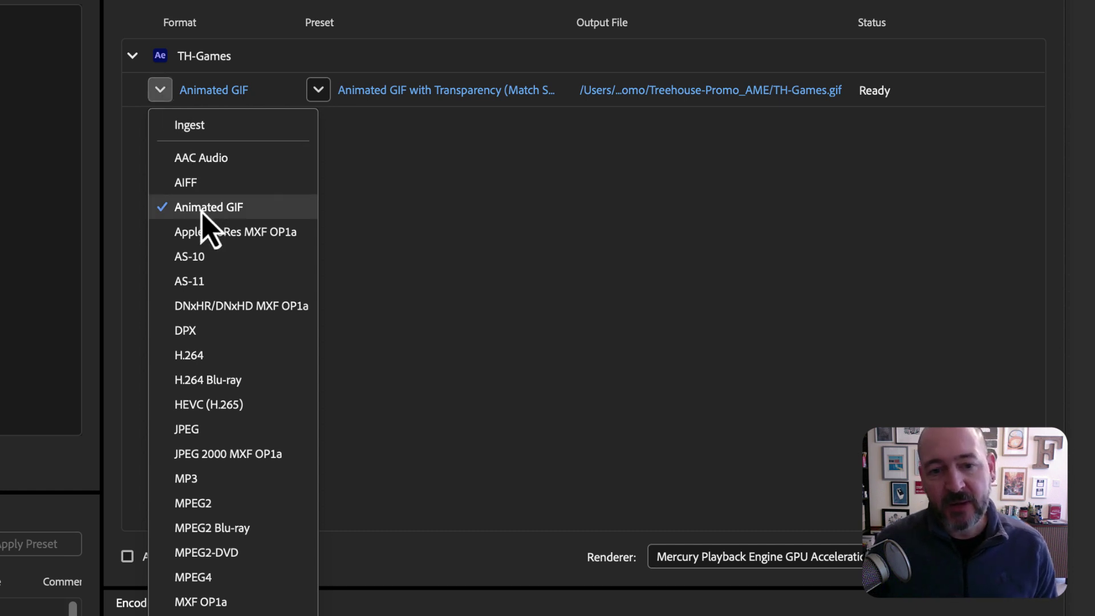
pyautogui.click(227, 363)
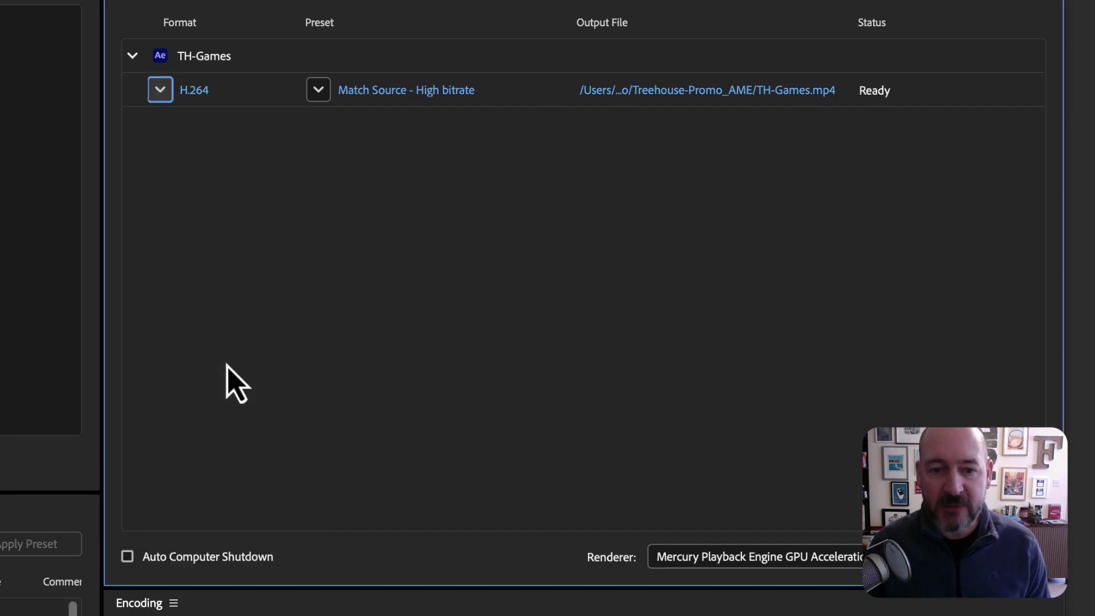
pyautogui.click(317, 92)
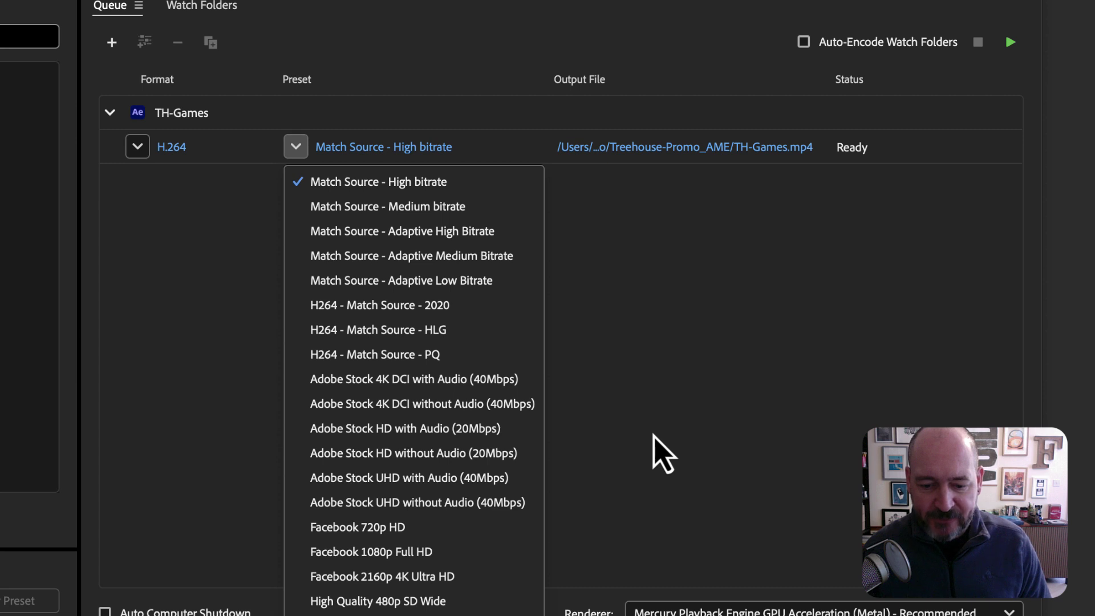
pyautogui.click(654, 436)
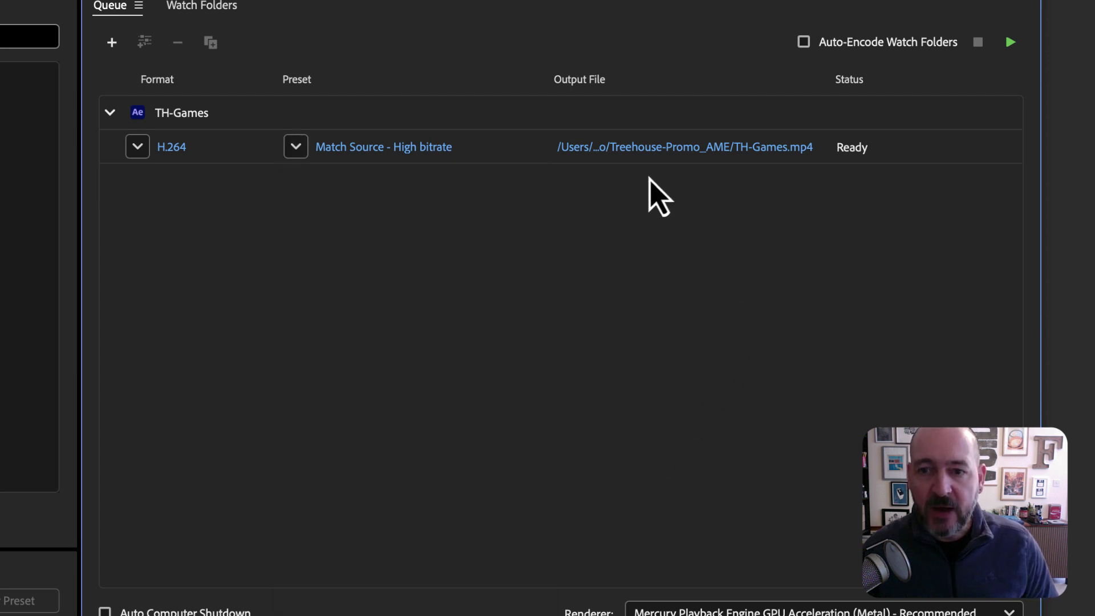
# Set the TH-Games output file to save as an MP4 video in the Treehouse-Promo folder and start encoding the queue
pyautogui.click(494, 160)
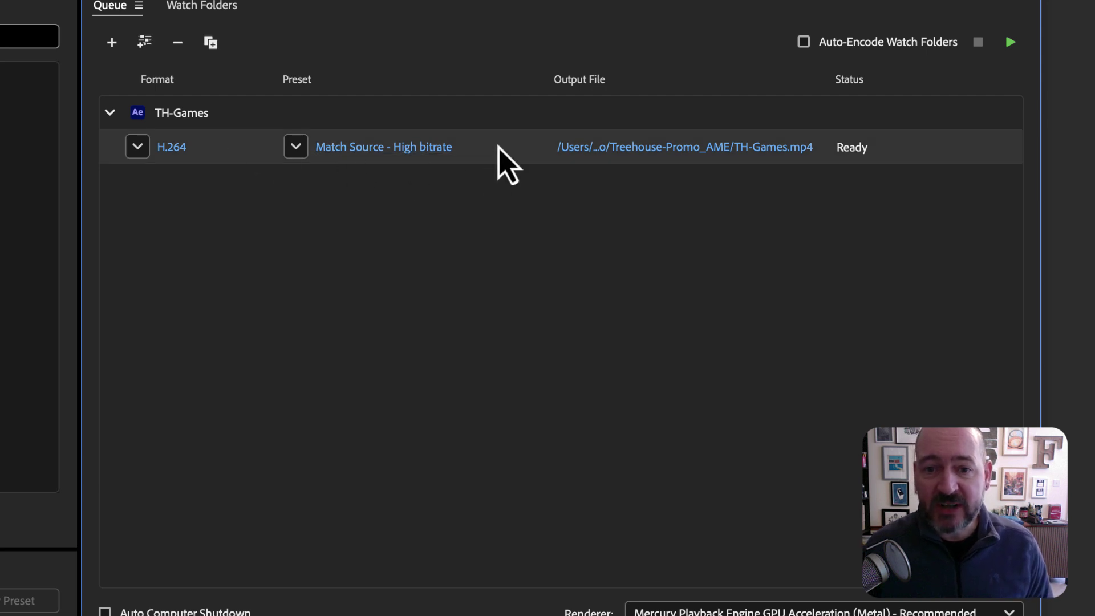
pyautogui.click(621, 150)
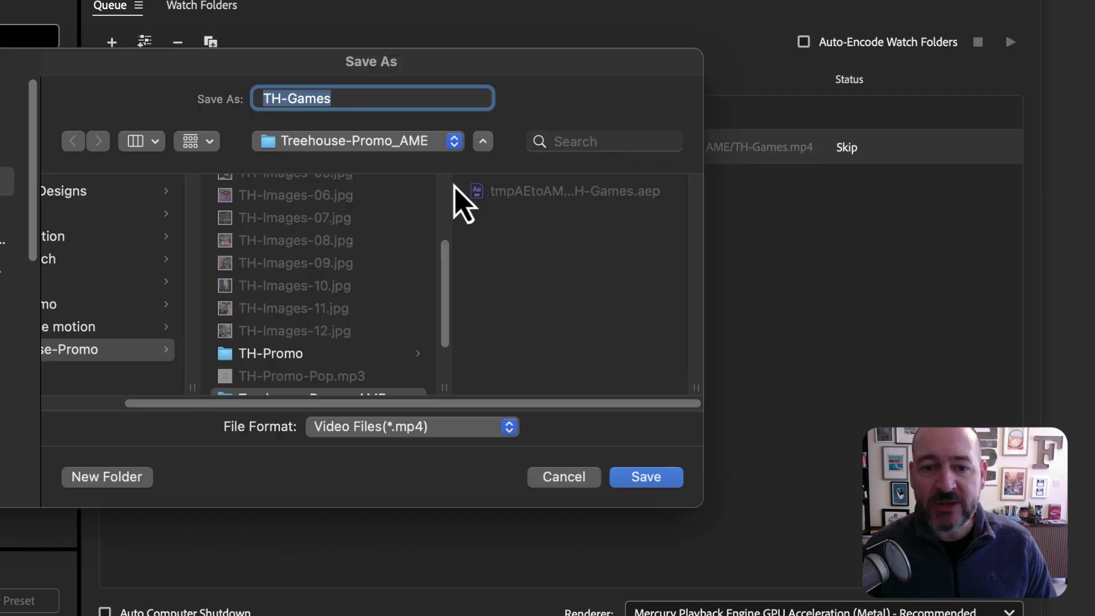
pyautogui.moveTo(206, 405); pyautogui.dragTo(50, 406)
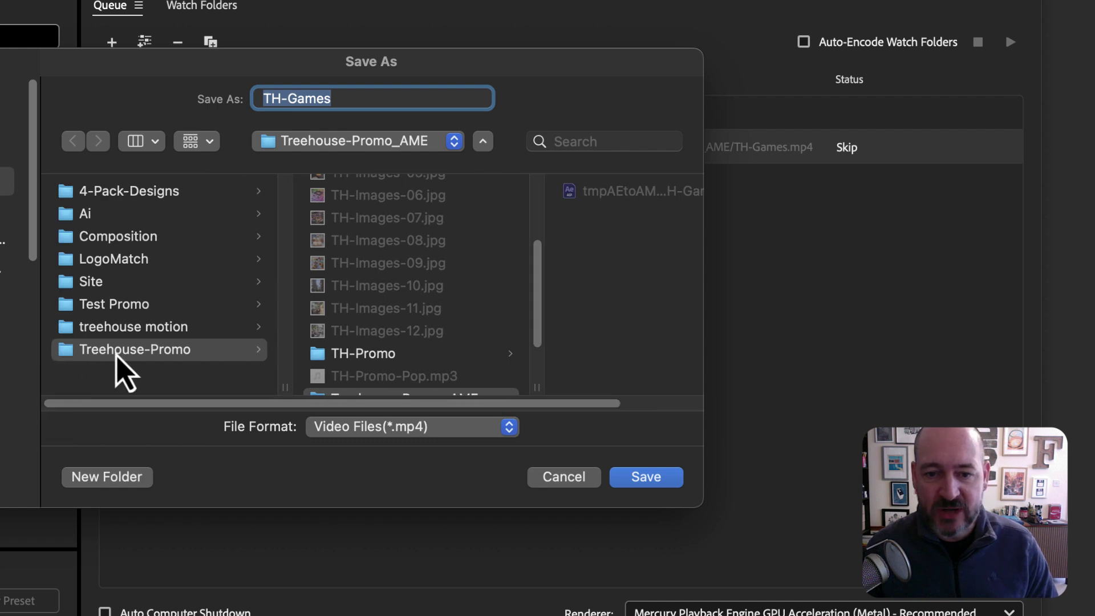
pyautogui.moveTo(691, 505); pyautogui.dragTo(693, 592)
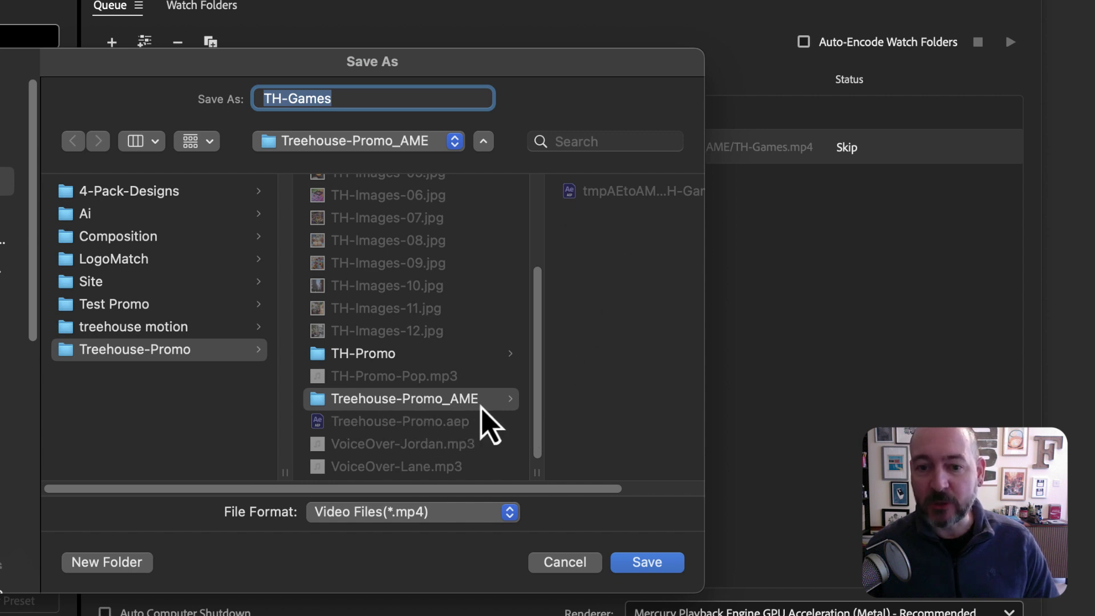
pyautogui.click(154, 354)
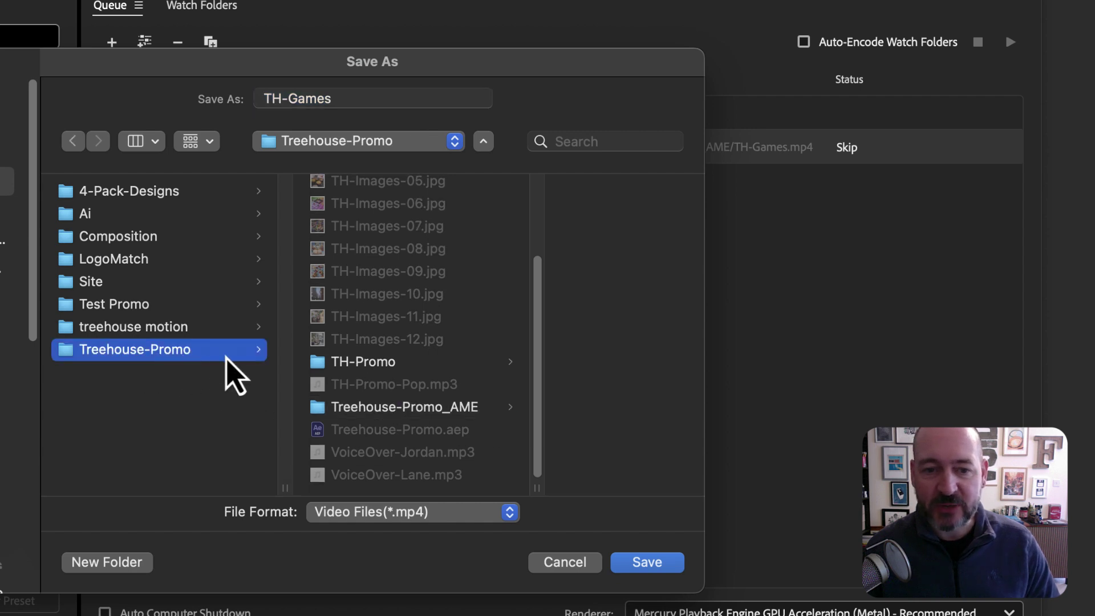
pyautogui.click(641, 563)
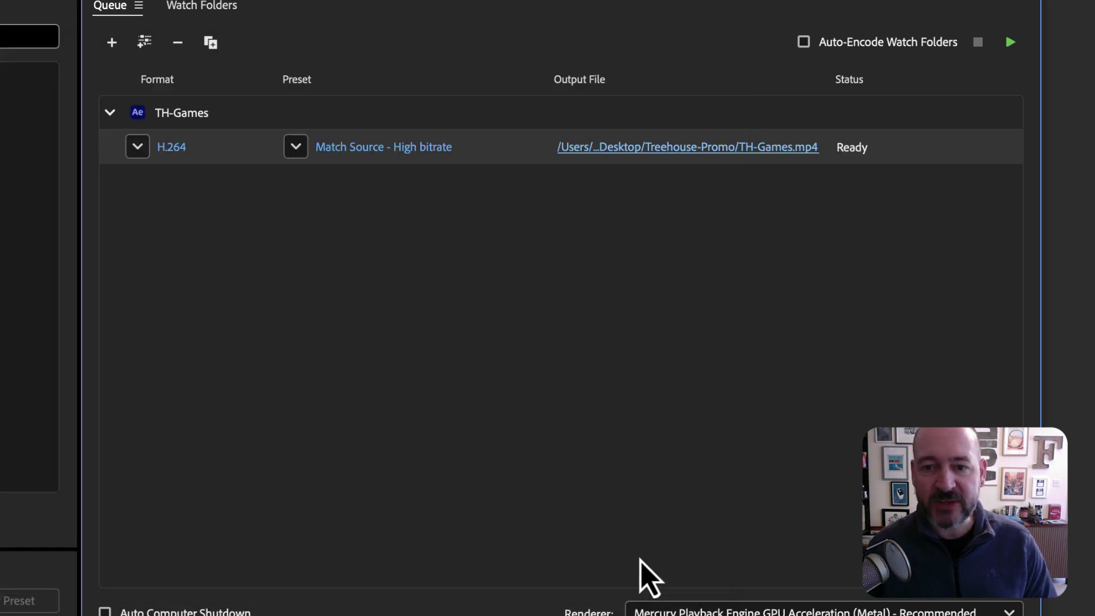
pyautogui.click(1009, 45)
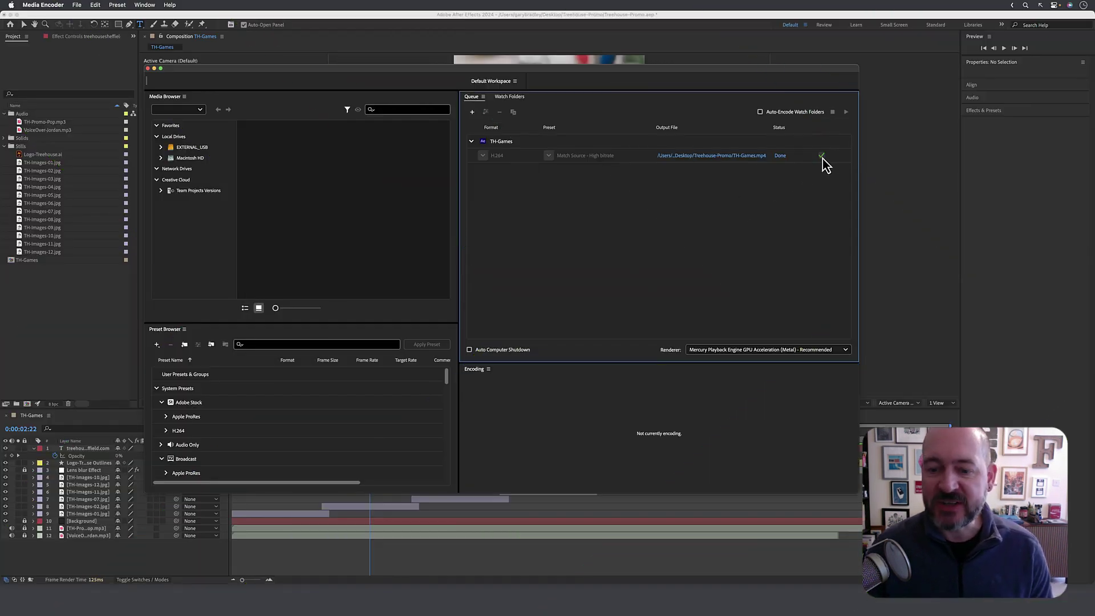
# Switch to Finder and play the exported TH-Games.mp4 from the Treehouse-Promo folder in QuickTime Player, closing the player when done
pyautogui.moveTo(370, 611)
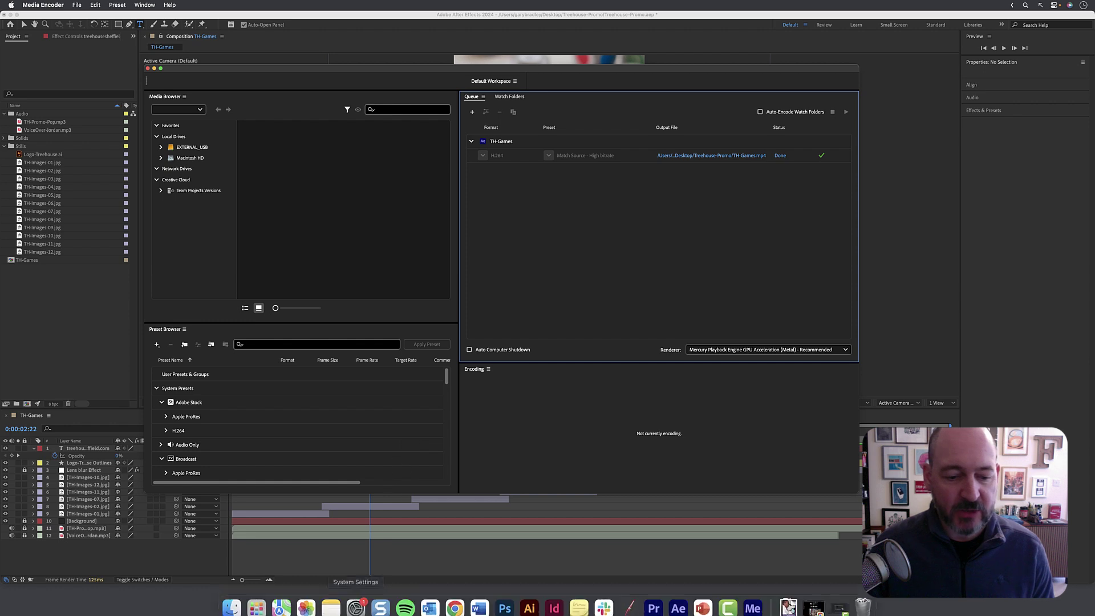
pyautogui.click(232, 600)
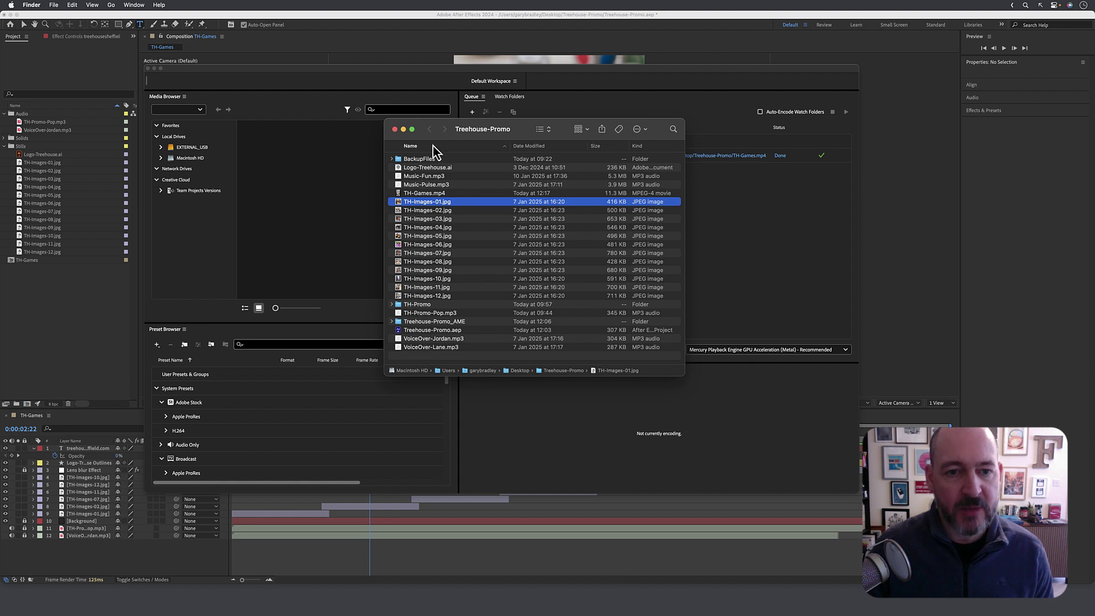
pyautogui.click(429, 194)
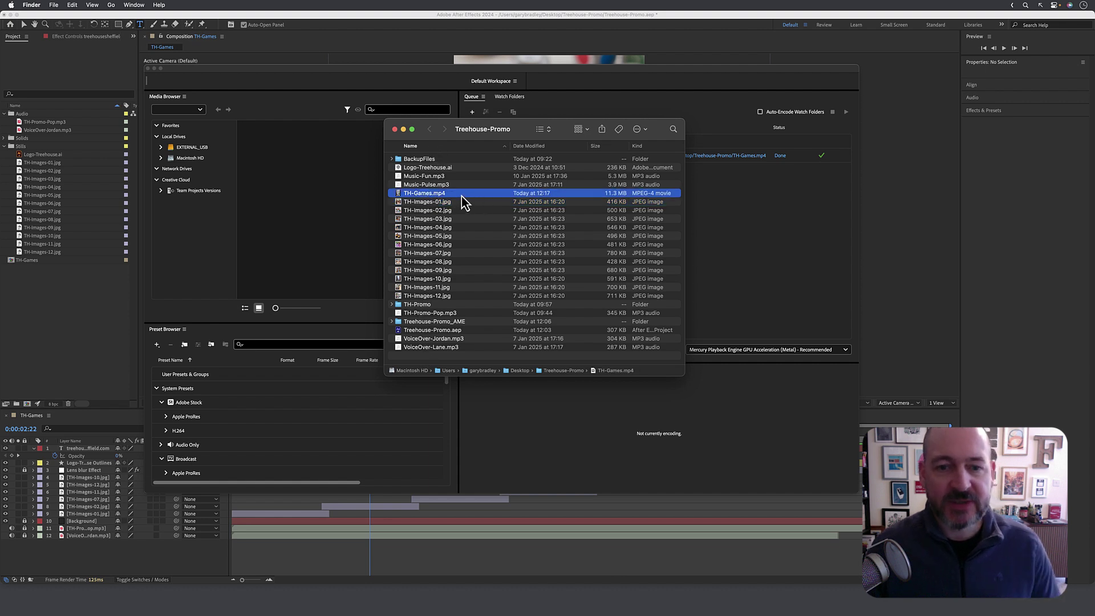
pyautogui.doubleClick(400, 196)
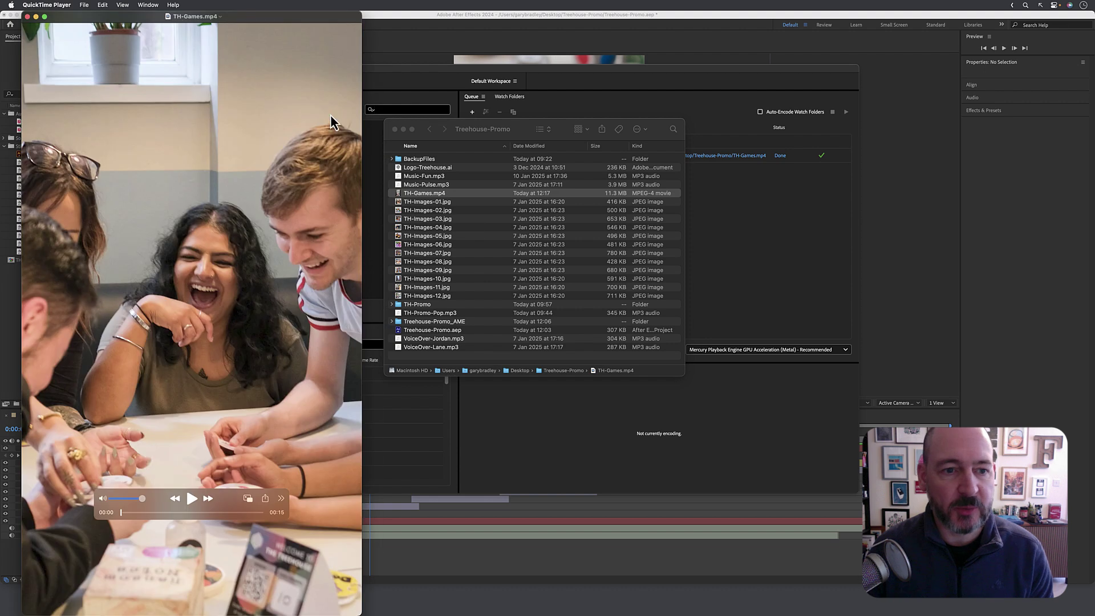
pyautogui.moveTo(301, 20); pyautogui.dragTo(498, 17)
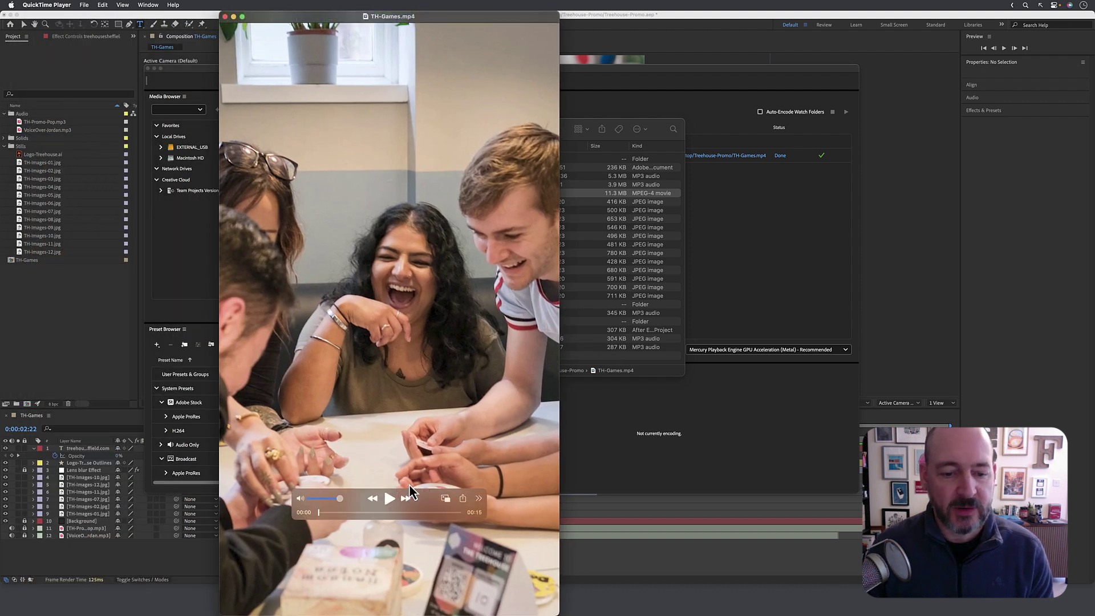
pyautogui.click(389, 500)
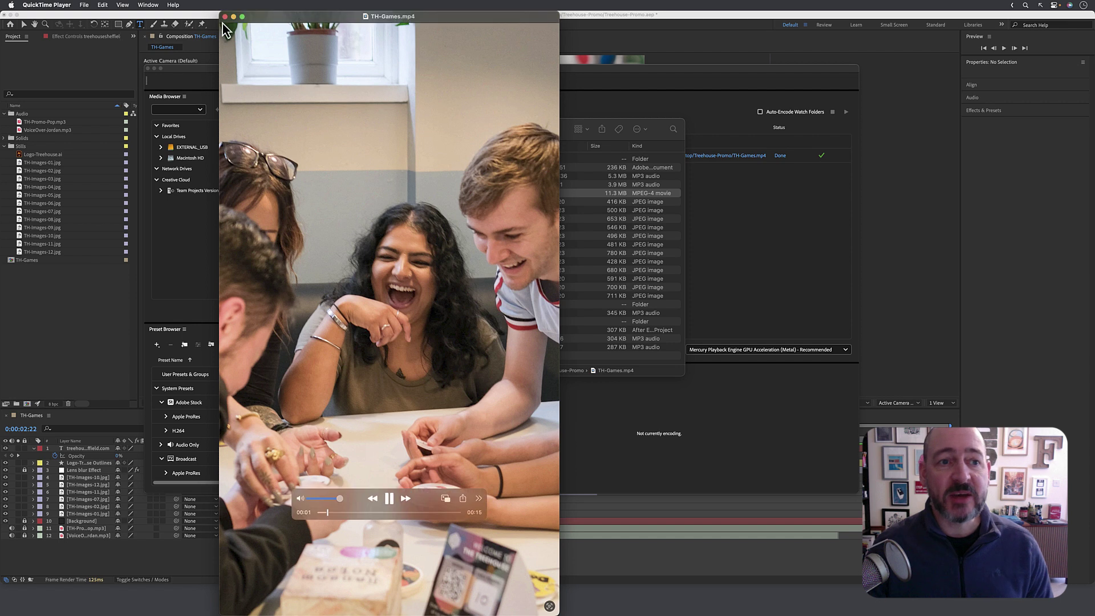
pyautogui.click(226, 16)
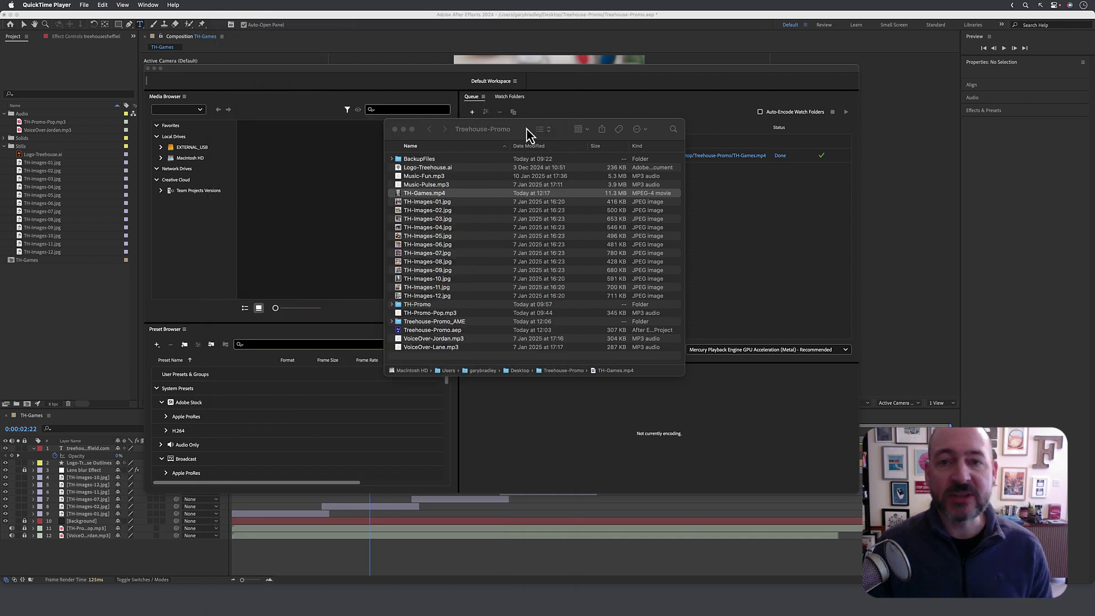